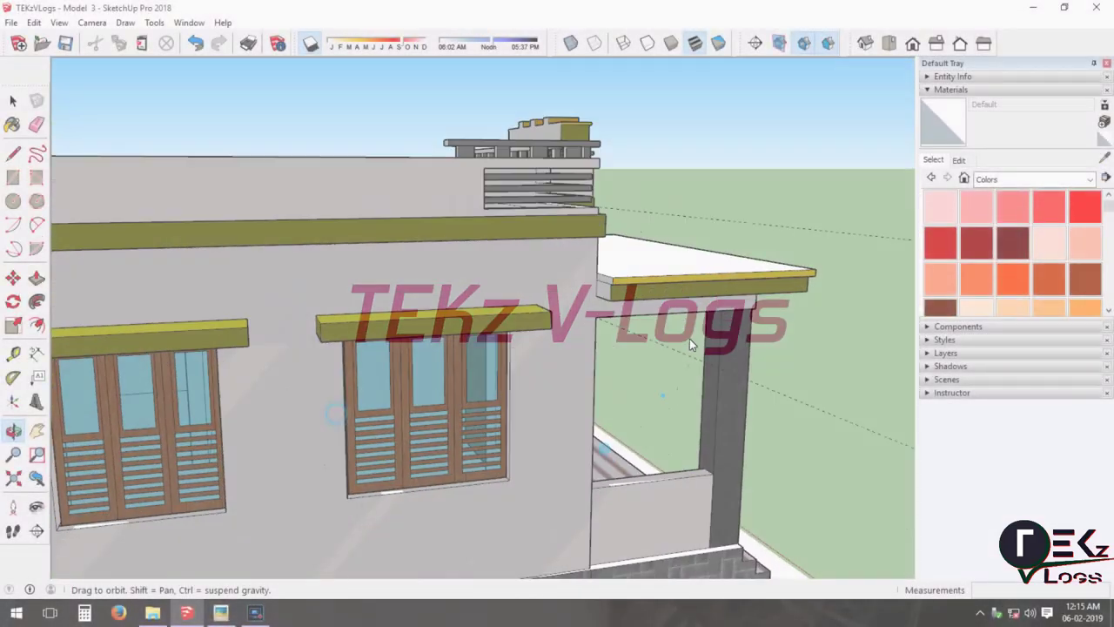
# Orbit around the finished house, looking down onto the porch roof and at the porch from eye level.
pyautogui.moveTo(689, 338)
pyautogui.mouseDown()
pyautogui.moveTo(662, 383)
pyautogui.moveTo(237, 396)
pyautogui.moveTo(357, 407)
pyautogui.mouseUp()
pyautogui.scroll(-5, 661, 383)
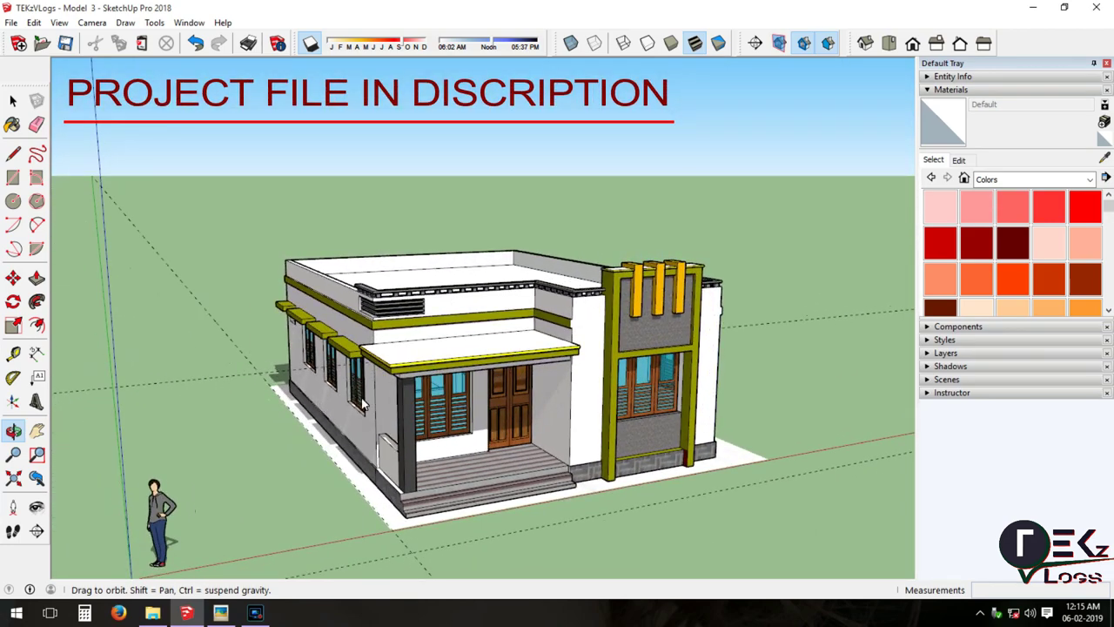
pyautogui.scroll(2, 366, 383)
pyautogui.scroll(2, 435, 339)
pyautogui.scroll(2, 505, 310)
pyautogui.moveTo(511, 309)
pyautogui.mouseDown()
pyautogui.moveTo(485, 316)
pyautogui.moveTo(443, 392)
pyautogui.moveTo(438, 437)
pyautogui.mouseUp()
pyautogui.scroll(-5, 433, 330)
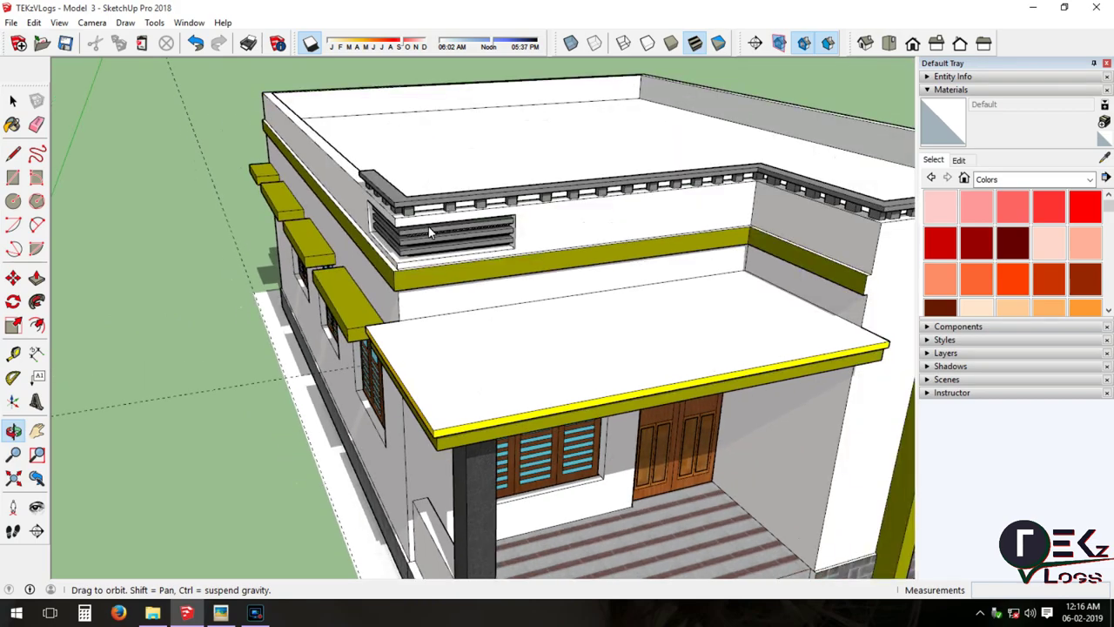
pyautogui.scroll(5, 429, 226)
pyautogui.scroll(-3, 428, 226)
pyautogui.scroll(-2, 531, 420)
pyautogui.moveTo(531, 419)
pyautogui.mouseDown()
pyautogui.moveTo(450, 231)
pyautogui.moveTo(306, 224)
pyautogui.moveTo(261, 242)
pyautogui.moveTo(390, 364)
pyautogui.mouseUp()
pyautogui.scroll(-5, 391, 365)
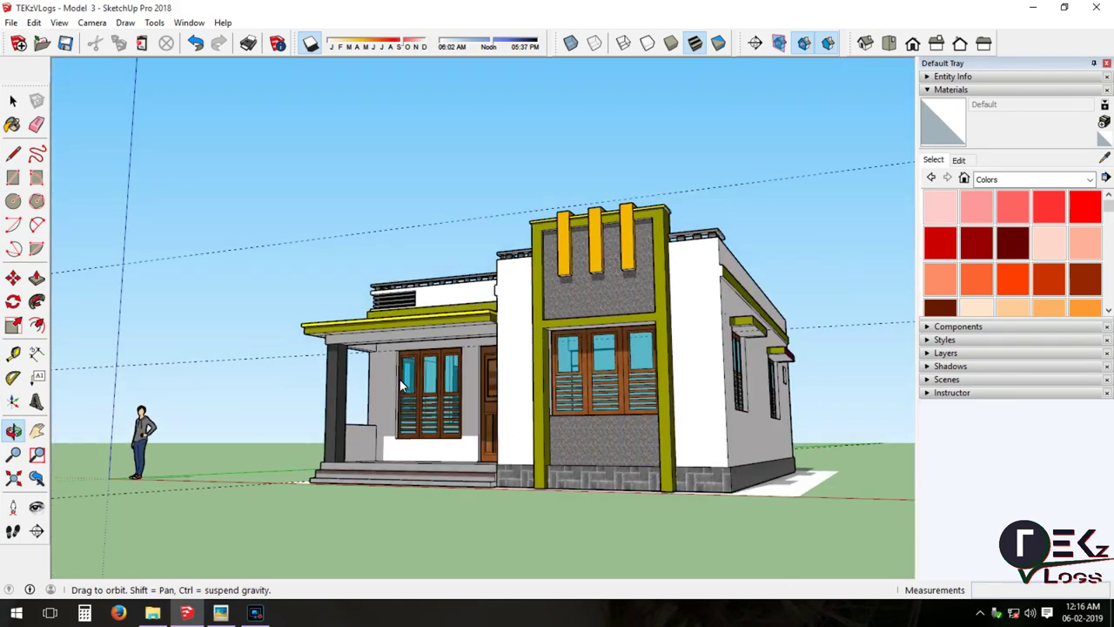
pyautogui.moveTo(572, 334)
pyautogui.mouseDown()
pyautogui.moveTo(599, 424)
pyautogui.moveTo(705, 406)
pyautogui.moveTo(722, 267)
pyautogui.moveTo(418, 346)
pyautogui.moveTo(327, 396)
pyautogui.moveTo(219, 391)
pyautogui.moveTo(186, 330)
pyautogui.moveTo(201, 248)
pyautogui.moveTo(230, 200)
pyautogui.moveTo(283, 251)
pyautogui.mouseUp()
pyautogui.scroll(5, 599, 423)
pyautogui.scroll(2, 600, 426)
pyautogui.scroll(3, 722, 267)
pyautogui.scroll(2, 722, 267)
pyautogui.scroll(-5, 284, 246)
# Orbit to view the front facade, door and windows, then from above and around to the porch.
pyautogui.moveTo(281, 335)
pyautogui.mouseDown()
pyautogui.moveTo(466, 338)
pyautogui.moveTo(542, 323)
pyautogui.moveTo(425, 432)
pyautogui.moveTo(419, 527)
pyautogui.mouseUp()
pyautogui.scroll(-3, 425, 432)
pyautogui.scroll(2, 419, 527)
pyautogui.scroll(2, 467, 527)
pyautogui.scroll(3, 392, 398)
pyautogui.scroll(2, 479, 433)
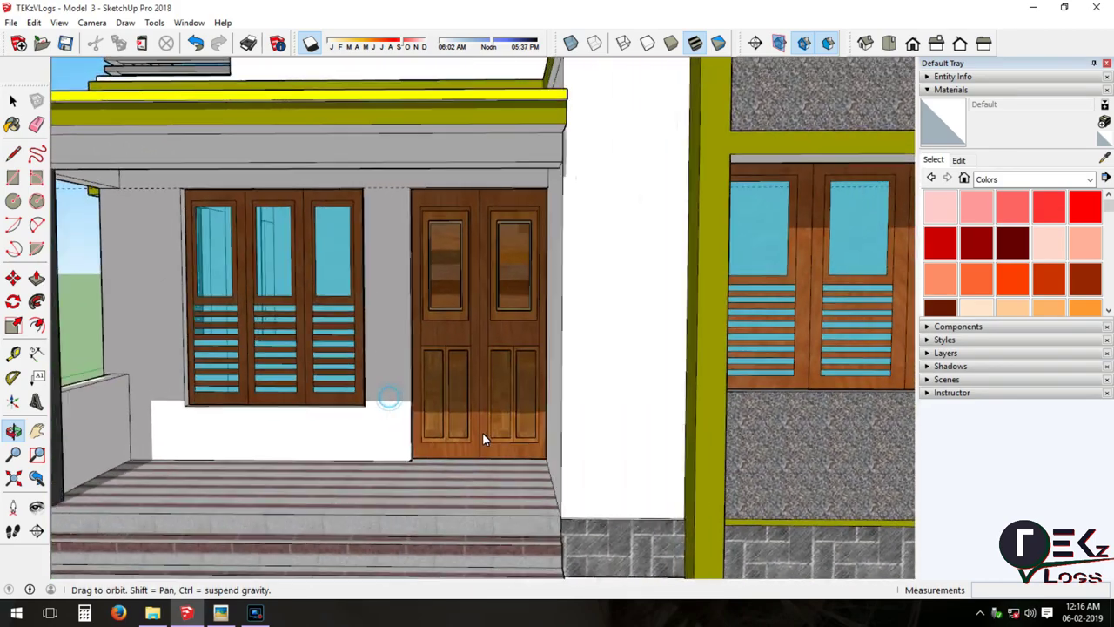
pyautogui.scroll(2, 568, 439)
pyautogui.scroll(-1, 604, 435)
pyautogui.scroll(3, 604, 435)
pyautogui.scroll(2, 562, 413)
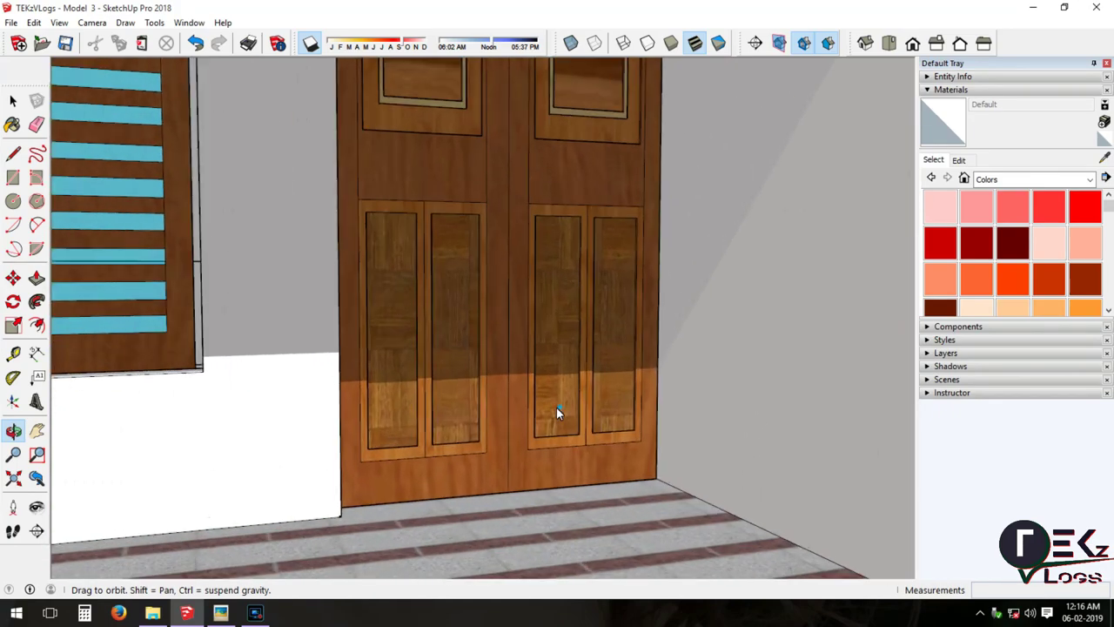
pyautogui.scroll(2, 454, 408)
pyautogui.scroll(-2, 402, 407)
pyautogui.scroll(2, 464, 438)
pyautogui.scroll(-1, 536, 446)
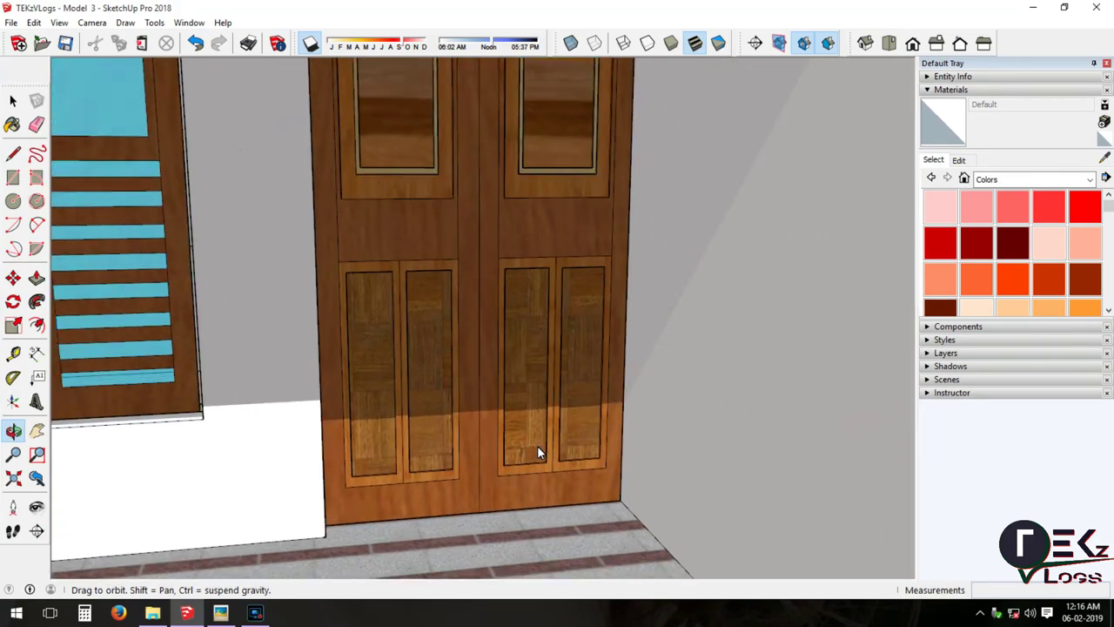
pyautogui.scroll(-2, 538, 446)
pyautogui.scroll(-3, 538, 447)
pyautogui.scroll(3, 378, 325)
pyautogui.scroll(2, 405, 348)
pyautogui.scroll(1, 454, 371)
pyautogui.moveTo(454, 370)
pyautogui.mouseDown()
pyautogui.moveTo(514, 375)
pyautogui.moveTo(321, 371)
pyautogui.mouseUp()
pyautogui.scroll(-2, 321, 364)
pyautogui.scroll(-2, 322, 365)
pyautogui.scroll(-2, 322, 366)
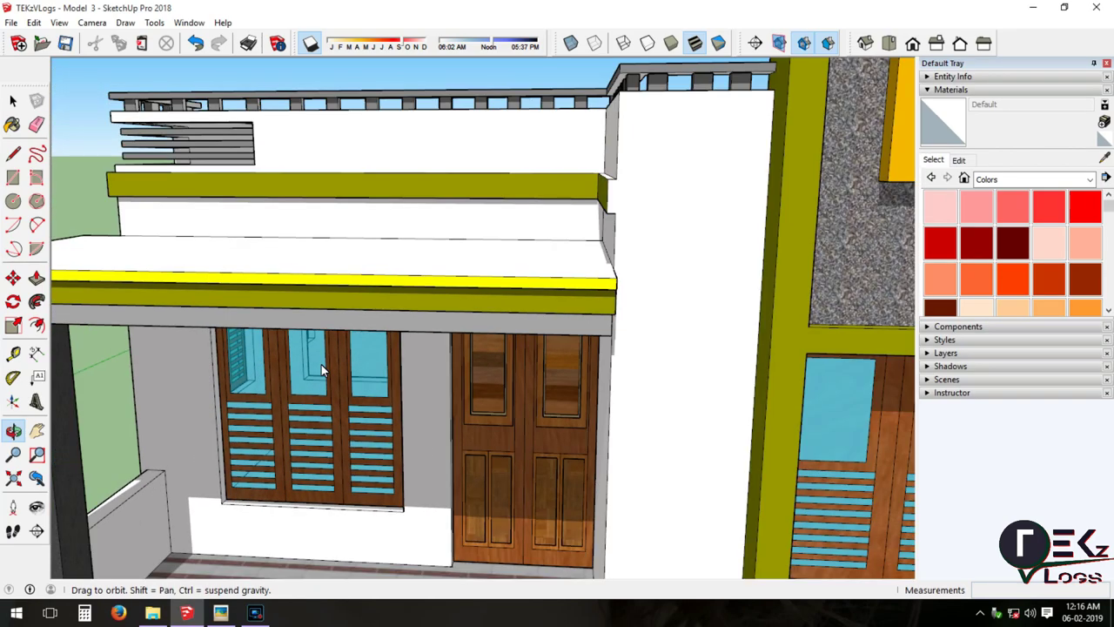
pyautogui.scroll(-2, 231, 284)
pyautogui.scroll(-2, 231, 285)
pyautogui.moveTo(249, 293); pyautogui.dragTo(435, 382)
pyautogui.moveTo(413, 345)
pyautogui.mouseDown()
pyautogui.moveTo(368, 336)
pyautogui.moveTo(273, 356)
pyautogui.moveTo(249, 390)
pyautogui.mouseUp()
pyautogui.scroll(3, 329, 348)
pyautogui.moveTo(328, 348)
pyautogui.mouseDown()
pyautogui.moveTo(411, 320)
pyautogui.moveTo(817, 335)
pyautogui.mouseUp()
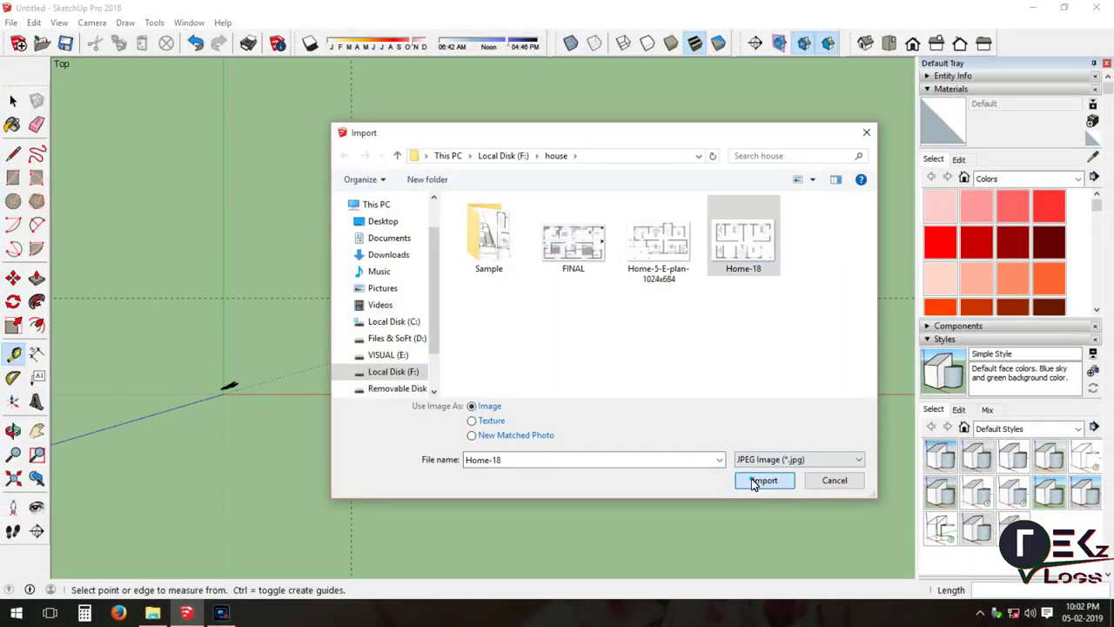
# Import the floor-plan image and place it in the model at a set size.
pyautogui.click(753, 484)
pyautogui.click(579, 298)
pyautogui.click(322, 175)
# Rotate the floor-plan image by 90° and move it higher.
pyautogui.click(14, 278)
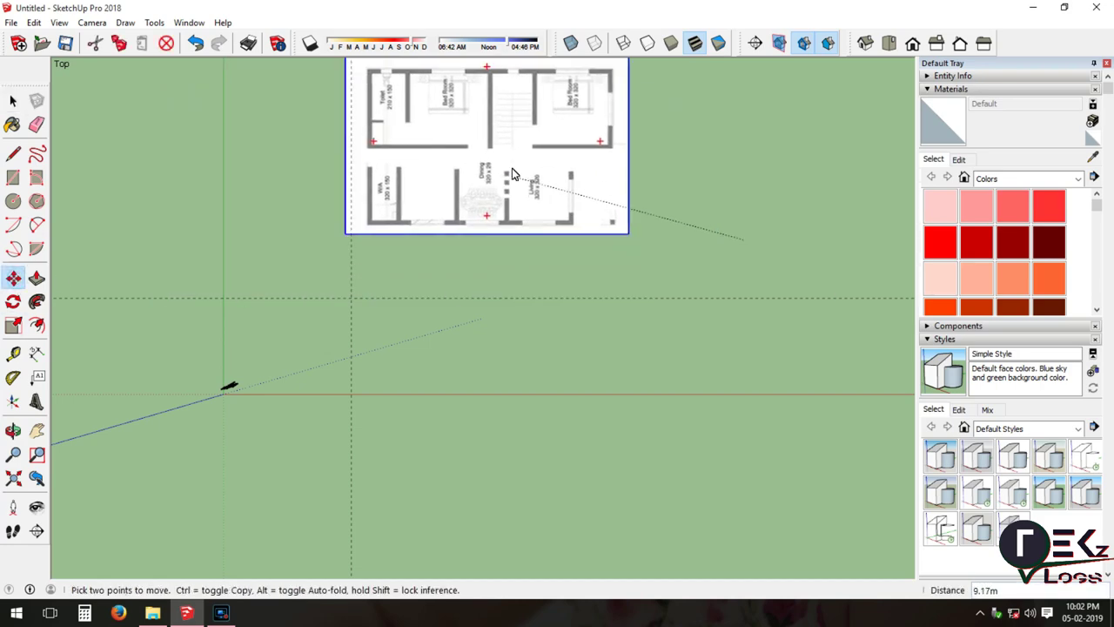
pyautogui.click(416, 184)
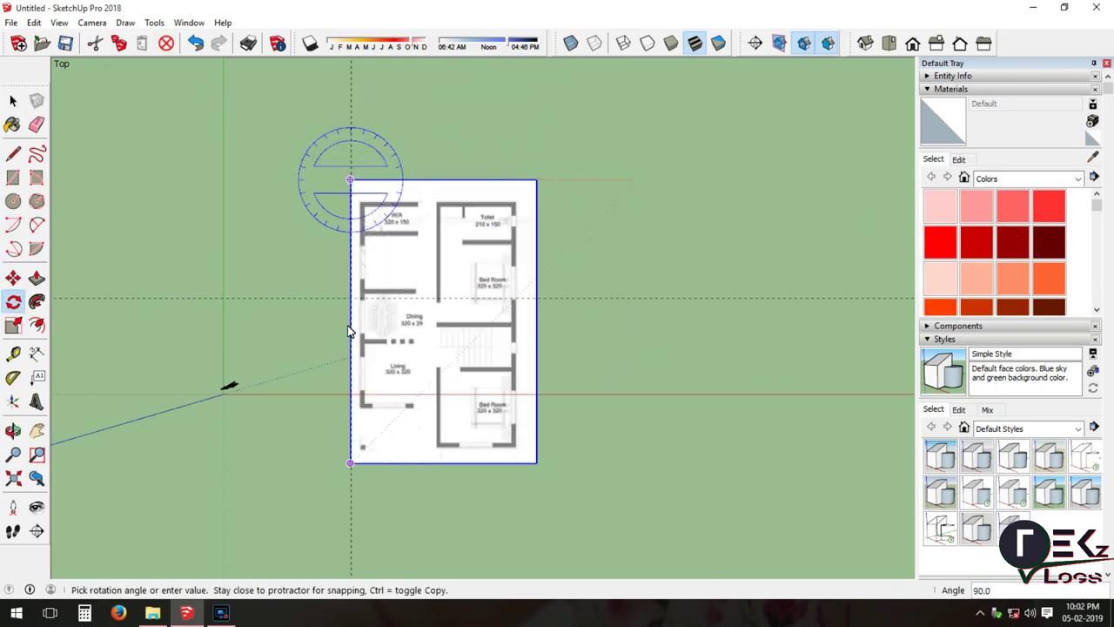
pyautogui.click(14, 278)
pyautogui.click(470, 364)
pyautogui.click(470, 293)
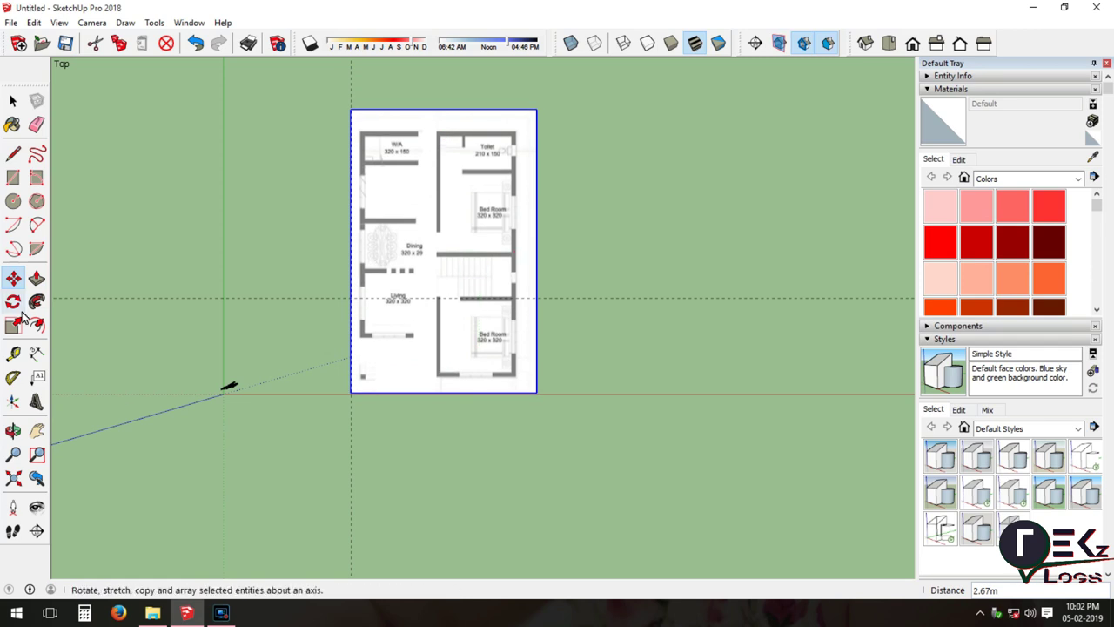
# Scale the floor-plan image slightly larger and stretch it vertically.
pyautogui.moveTo(537, 252); pyautogui.dragTo(644, 269)
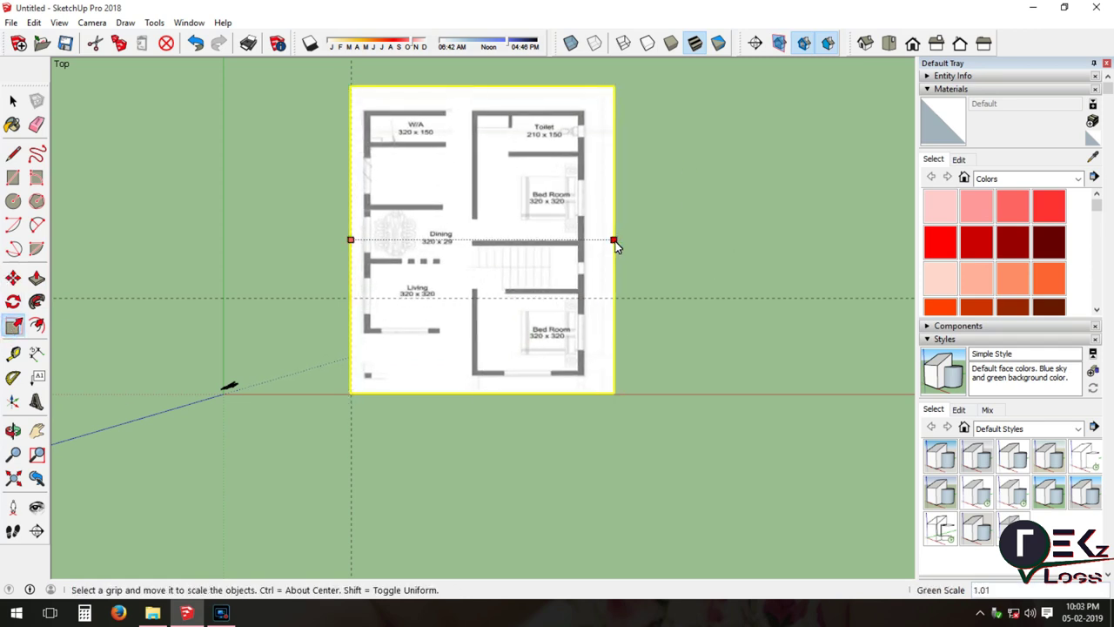
pyautogui.scroll(-1, 613, 244)
pyautogui.moveTo(488, 114); pyautogui.dragTo(487, 94)
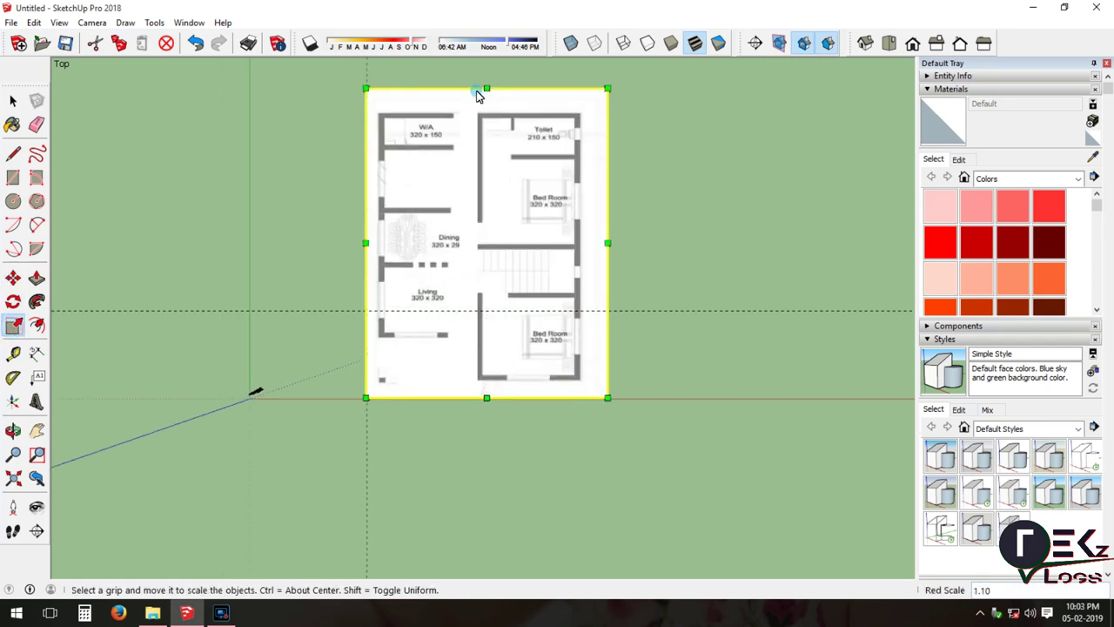
pyautogui.scroll(-3, 401, 162)
pyautogui.scroll(2, 401, 162)
# Start a rectangle with its first corner at the plan's corner.
pyautogui.press('r')
pyautogui.scroll(1, 267, 200)
pyautogui.scroll(3, 307, 199)
pyautogui.click(306, 199)
pyautogui.scroll(-3, 248, 172)
pyautogui.scroll(2, 501, 501)
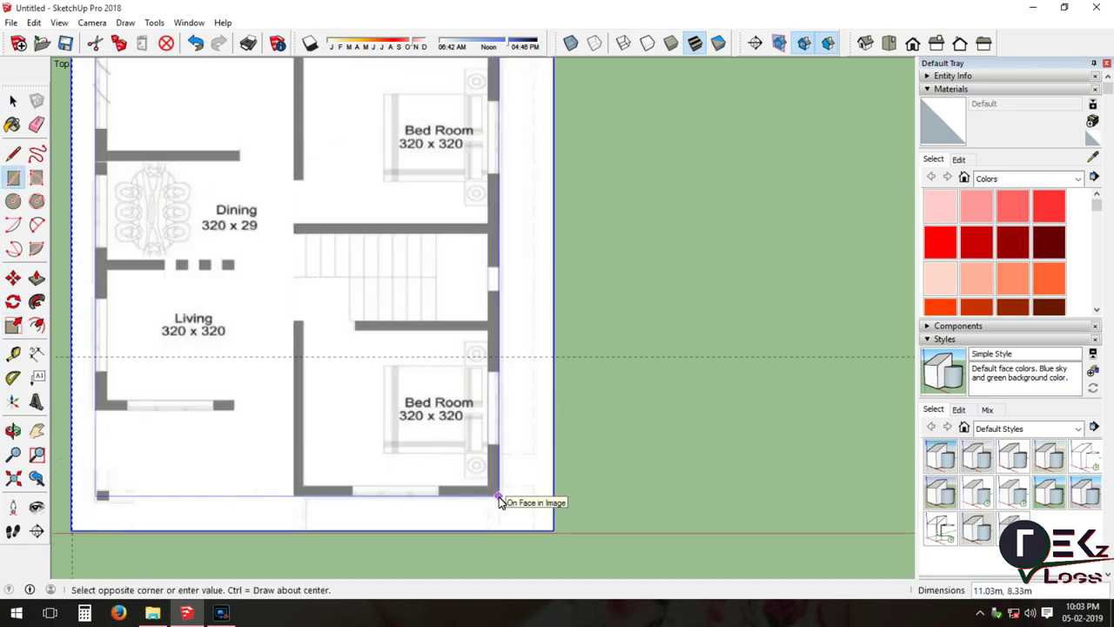
# Complete the plan-outline rectangle and push/pull it up into a thin slab.
pyautogui.click(498, 497)
pyautogui.scroll(-2, 609, 417)
pyautogui.click(864, 42)
pyautogui.click(35, 278)
pyautogui.click(515, 439)
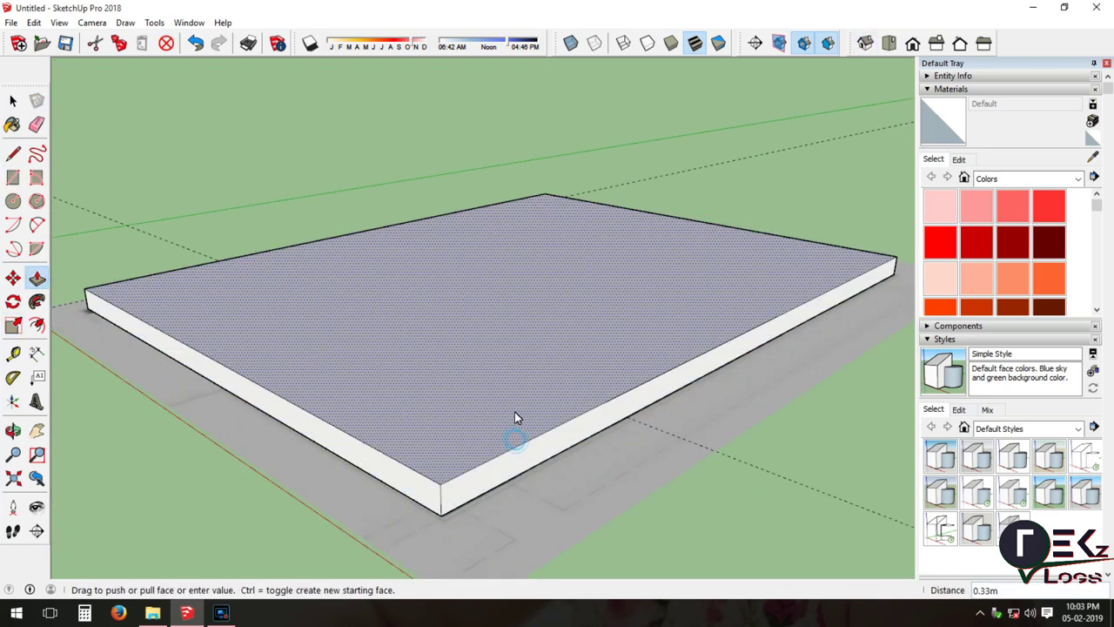
pyautogui.click(514, 412)
# Look straight down on the floor plan in Top view; start an offset, then cancel it.
pyautogui.click(571, 42)
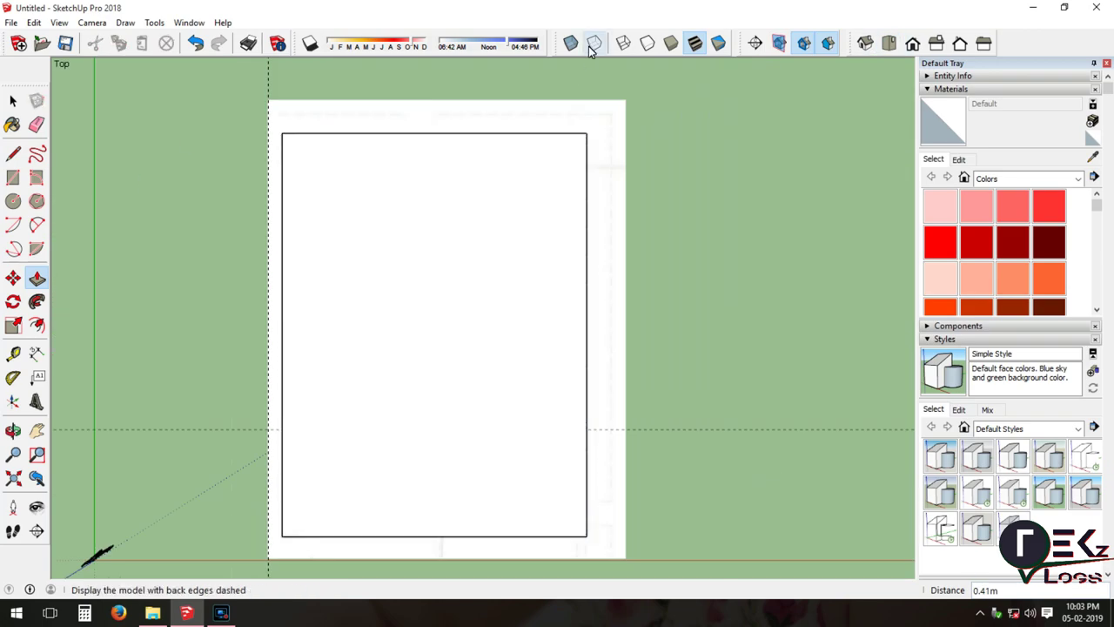
pyautogui.scroll(-2, 365, 165)
pyautogui.scroll(1, 493, 380)
pyautogui.scroll(2, 410, 405)
pyautogui.scroll(2, 409, 405)
pyautogui.click(37, 324)
pyautogui.scroll(1, 348, 231)
pyautogui.scroll(1, 340, 218)
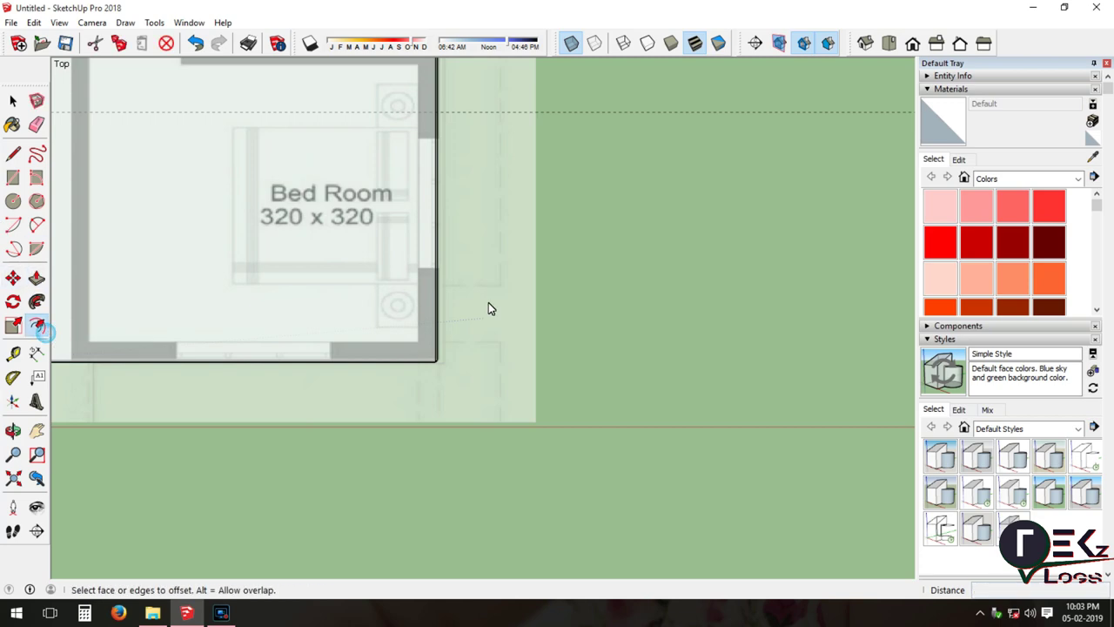
pyautogui.press('Escape')
pyautogui.scroll(-2, 714, 322)
pyautogui.scroll(1, 248, 262)
pyautogui.scroll(1, 218, 313)
# Trace wall rectangles in the bottom-left area and along the top wall.
pyautogui.press('r')
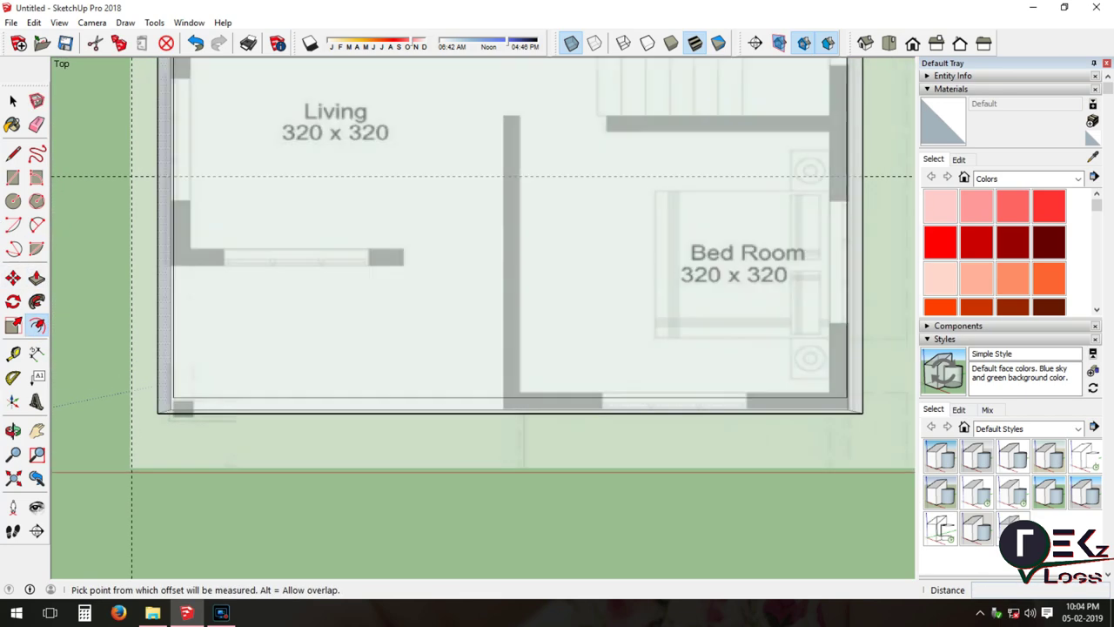
pyautogui.click(504, 266)
pyautogui.scroll(-2, 223, 448)
pyautogui.scroll(1, 429, 323)
pyautogui.scroll(-1, 348, 313)
pyautogui.scroll(-2, 257, 311)
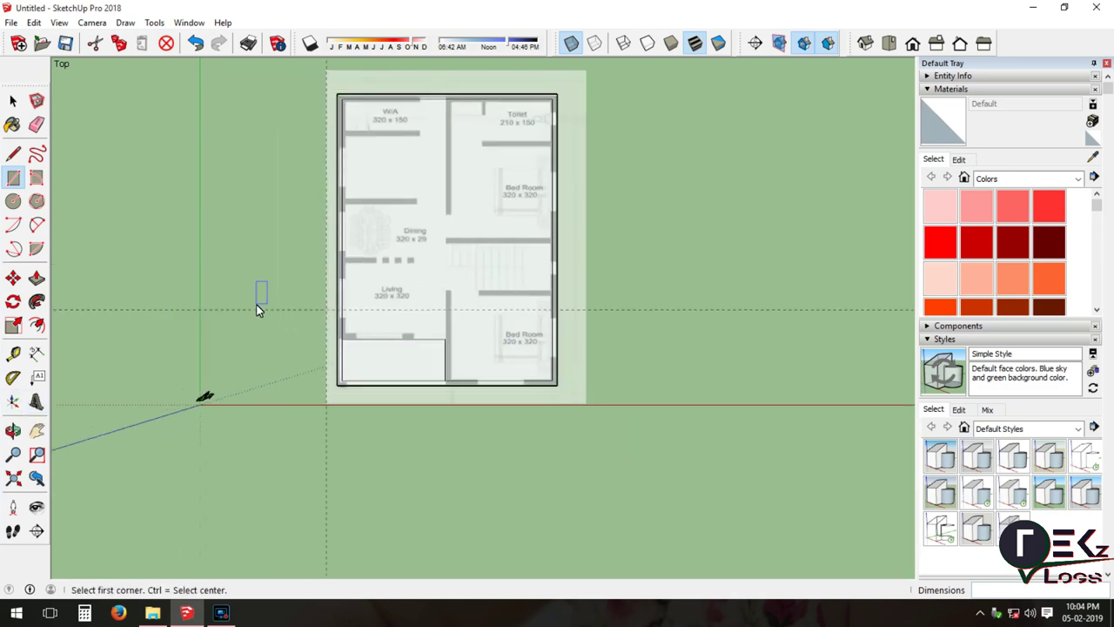
pyautogui.scroll(1, 485, 212)
pyautogui.scroll(1, 391, 366)
pyautogui.click(300, 497)
pyautogui.scroll(2, 319, 216)
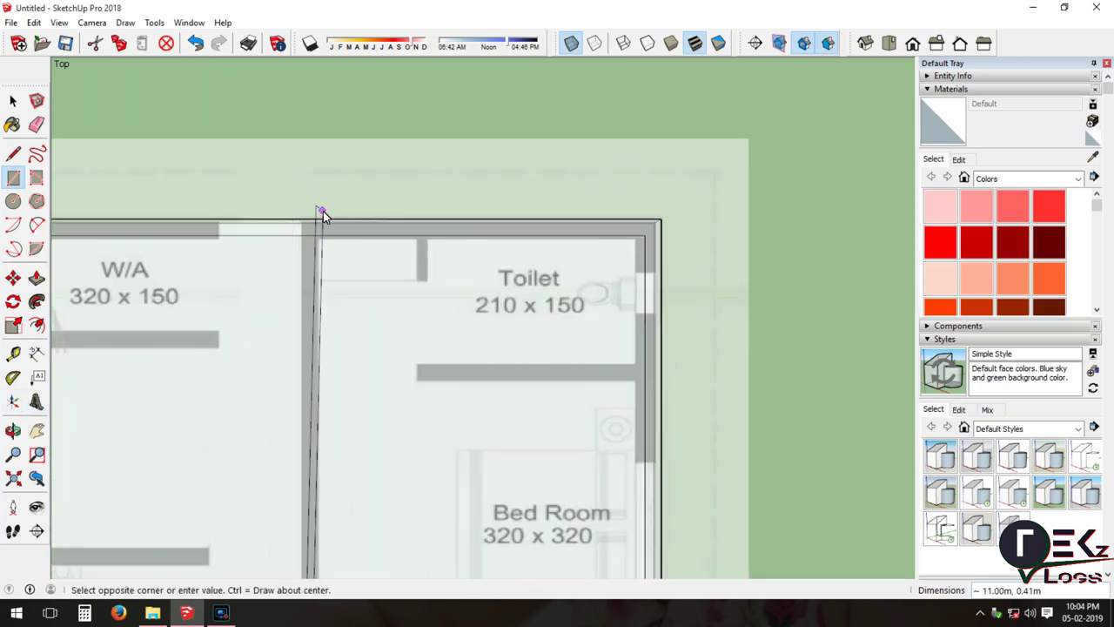
pyautogui.scroll(1, 308, 253)
pyautogui.click(308, 253)
pyautogui.scroll(-1, 325, 176)
pyautogui.scroll(-2, 298, 261)
pyautogui.scroll(-1, 423, 301)
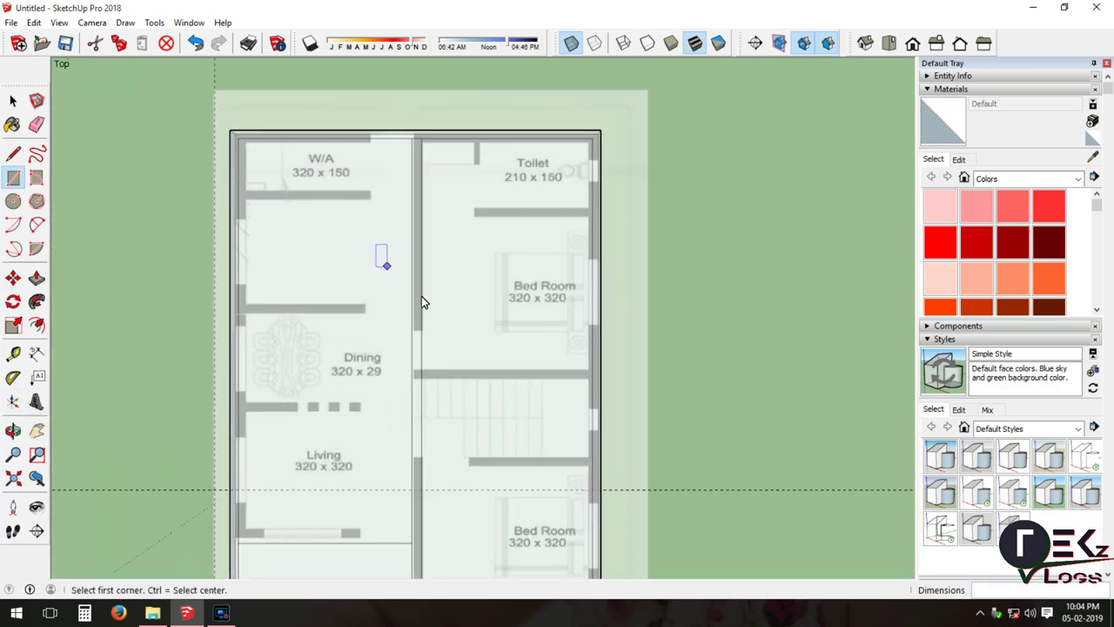
pyautogui.scroll(3, 570, 318)
# Trace wall rectangles along the Bed Room, Living room and Dining room walls.
pyautogui.click(176, 356)
pyautogui.scroll(-1, 388, 351)
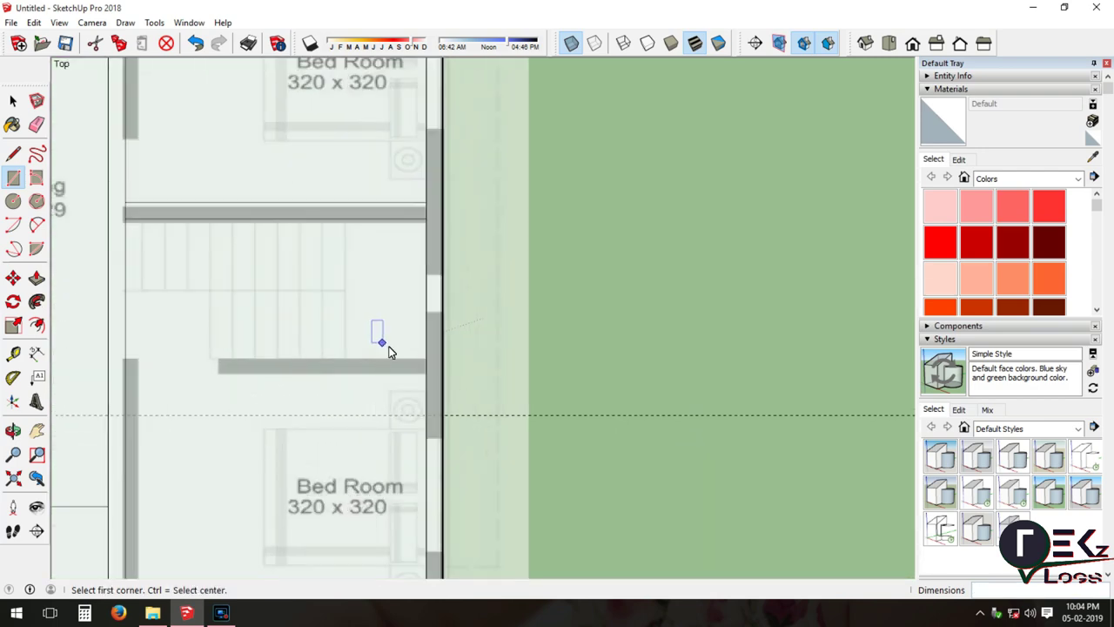
pyautogui.scroll(-3, 319, 336)
pyautogui.scroll(2, 345, 418)
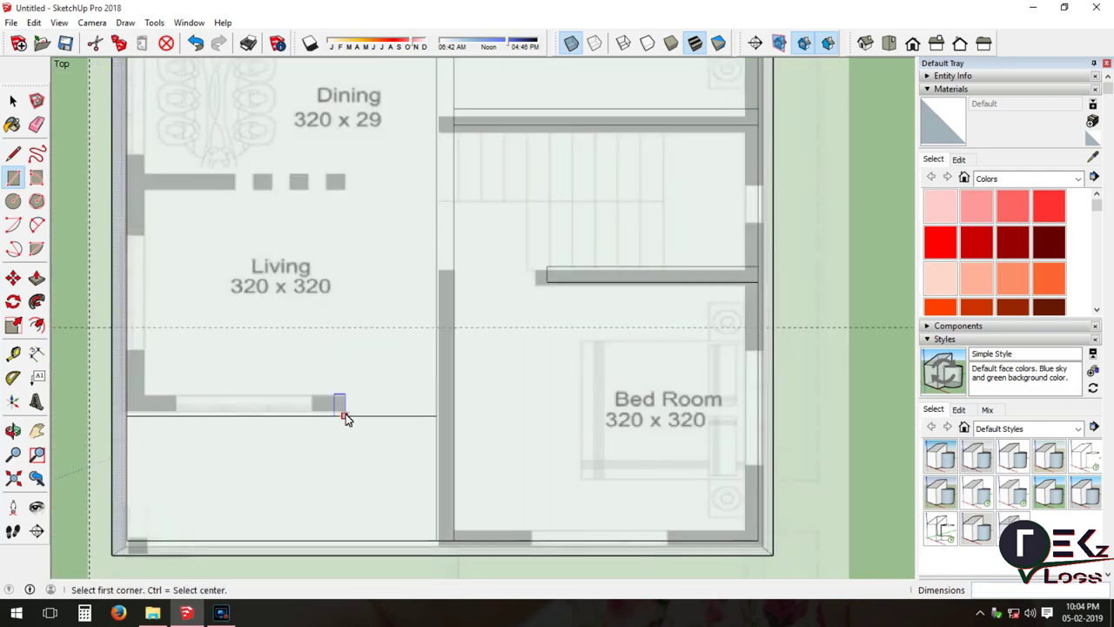
pyautogui.click(127, 401)
pyautogui.scroll(-1, 265, 264)
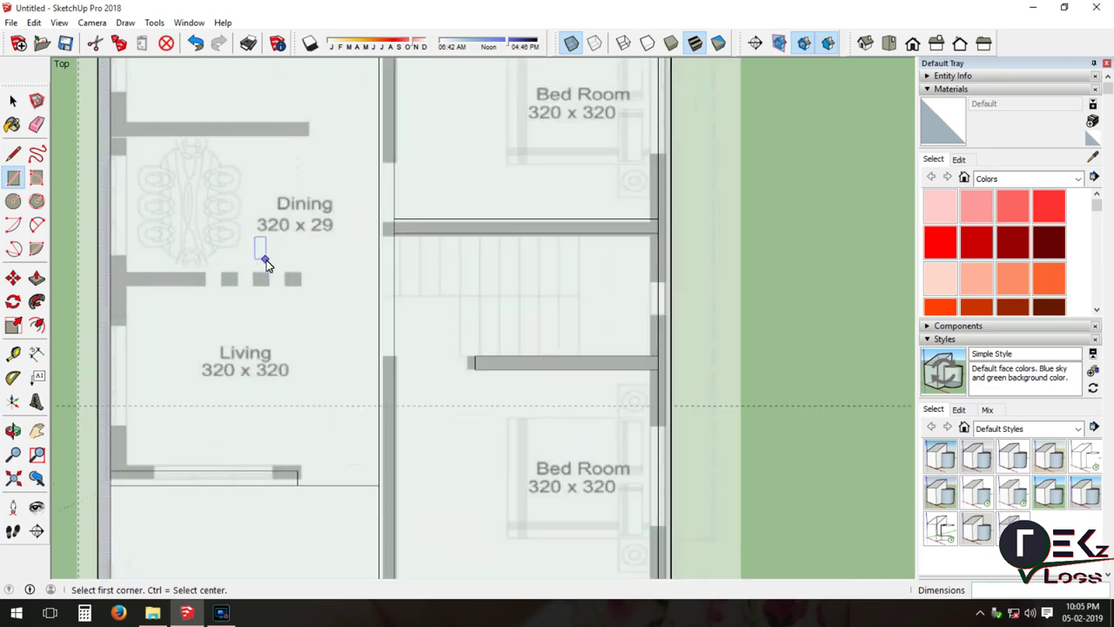
pyautogui.click(111, 287)
pyautogui.scroll(-1, 281, 261)
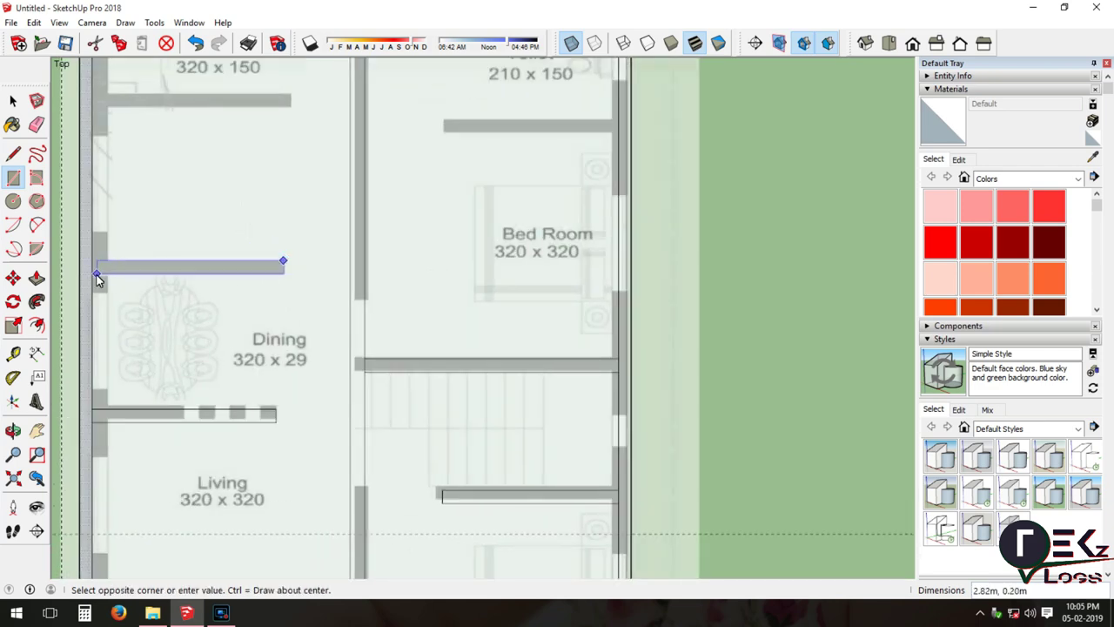
pyautogui.click(96, 277)
pyautogui.scroll(-2, 287, 279)
pyautogui.scroll(3, 262, 122)
pyautogui.click(306, 170)
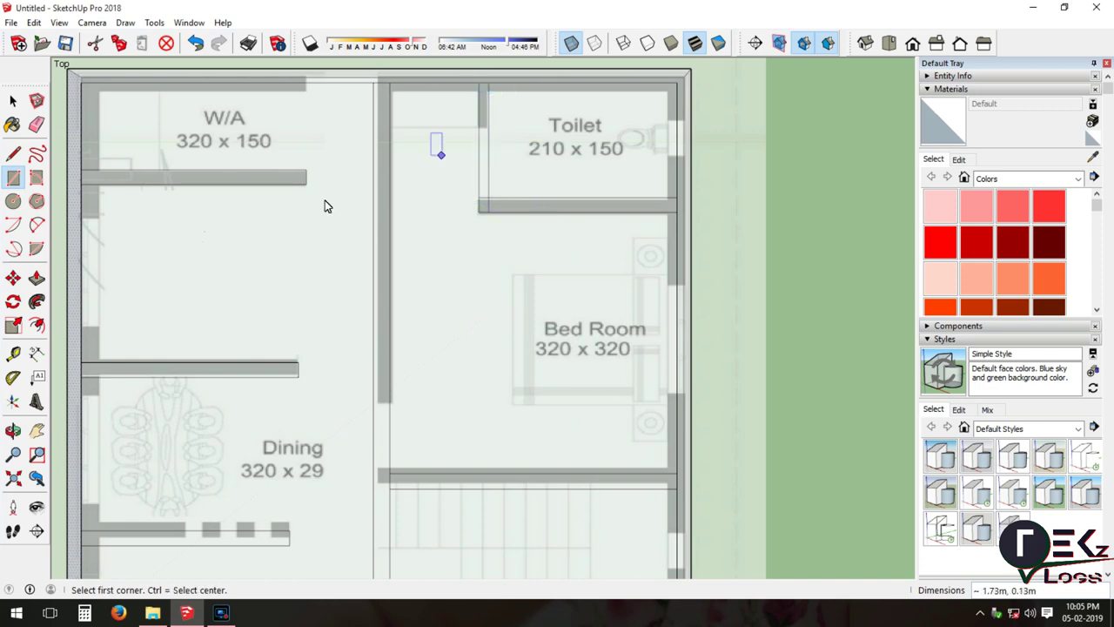
pyautogui.scroll(2, 339, 244)
# Trace the remaining top wall edge and close the stair wall gap with lines.
pyautogui.click(401, 271)
pyautogui.click(316, 271)
pyautogui.click(306, 261)
pyautogui.press('Escape')
pyautogui.scroll(-1, 203, 199)
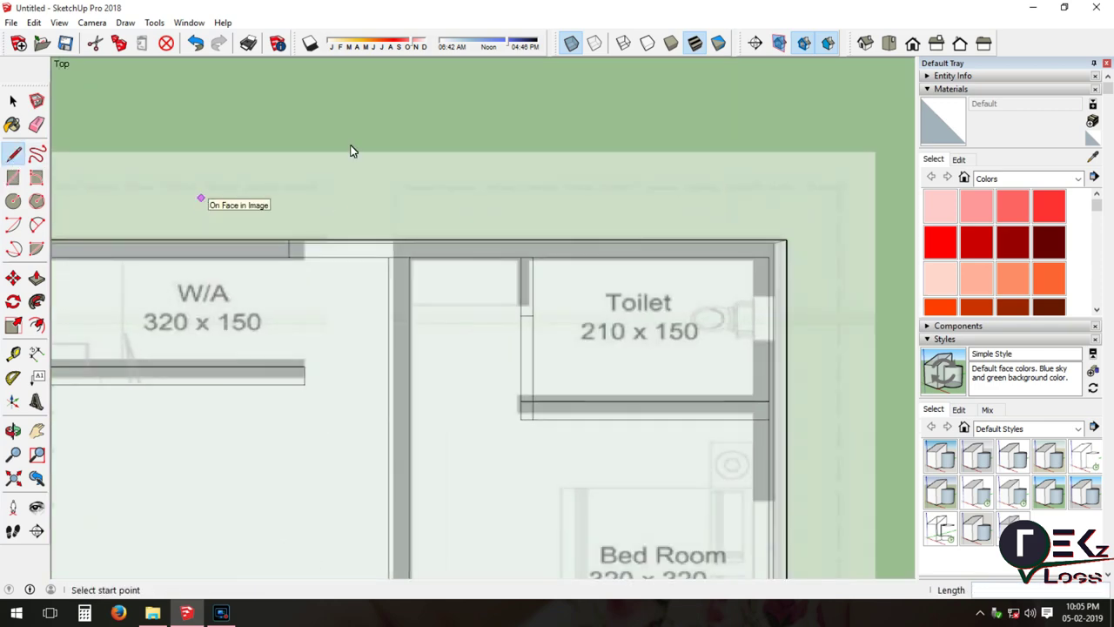
pyautogui.scroll(-1, 392, 377)
pyautogui.scroll(-2, 374, 201)
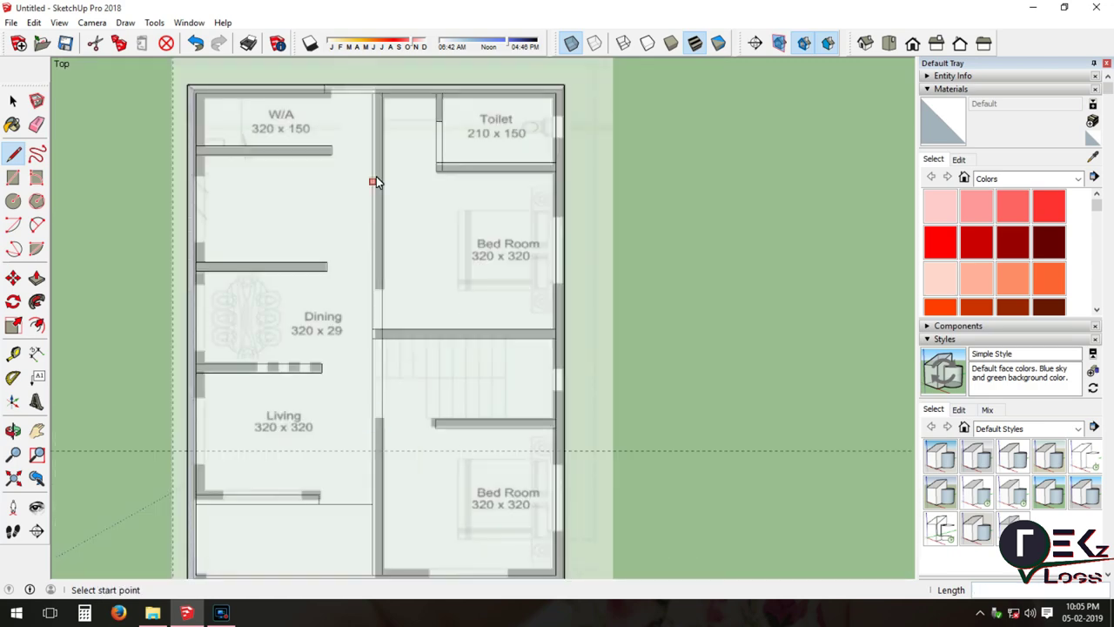
pyautogui.scroll(1, 448, 338)
pyautogui.click(366, 335)
pyautogui.scroll(-2, 349, 300)
pyautogui.scroll(1, 287, 321)
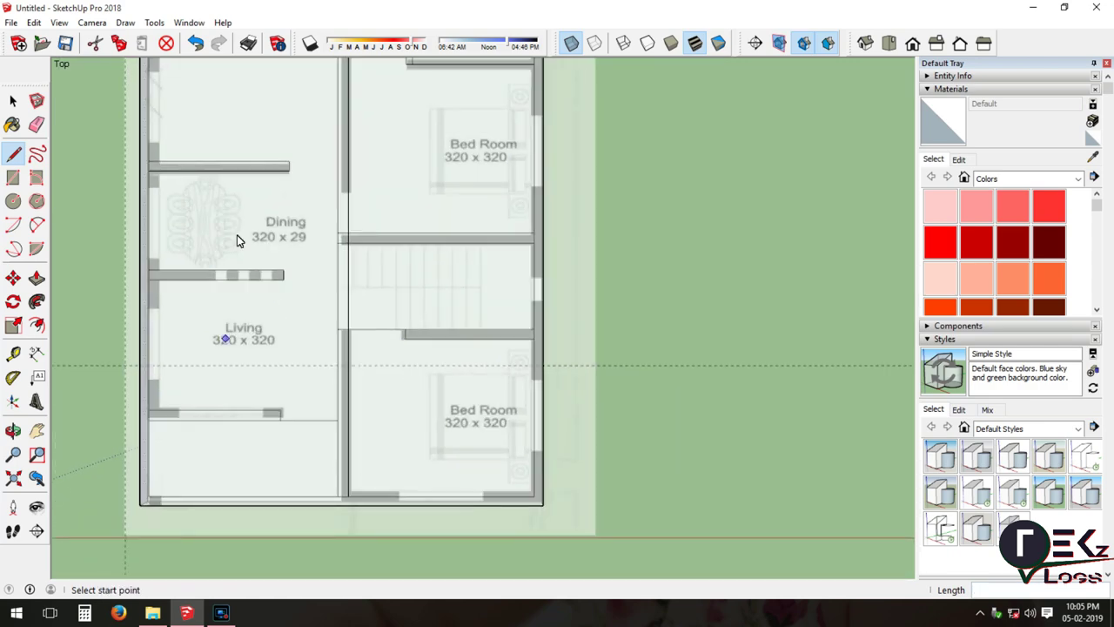
# Turn X-ray off and check the walls in hidden-line, then shaded-with-textures display.
pyautogui.click(573, 45)
pyautogui.scroll(2, 321, 254)
pyautogui.click(647, 44)
pyautogui.scroll(-1, 287, 197)
pyautogui.scroll(-1, 286, 196)
pyautogui.click(694, 43)
pyautogui.scroll(2, 256, 212)
pyautogui.scroll(-1, 361, 132)
pyautogui.scroll(-1, 361, 132)
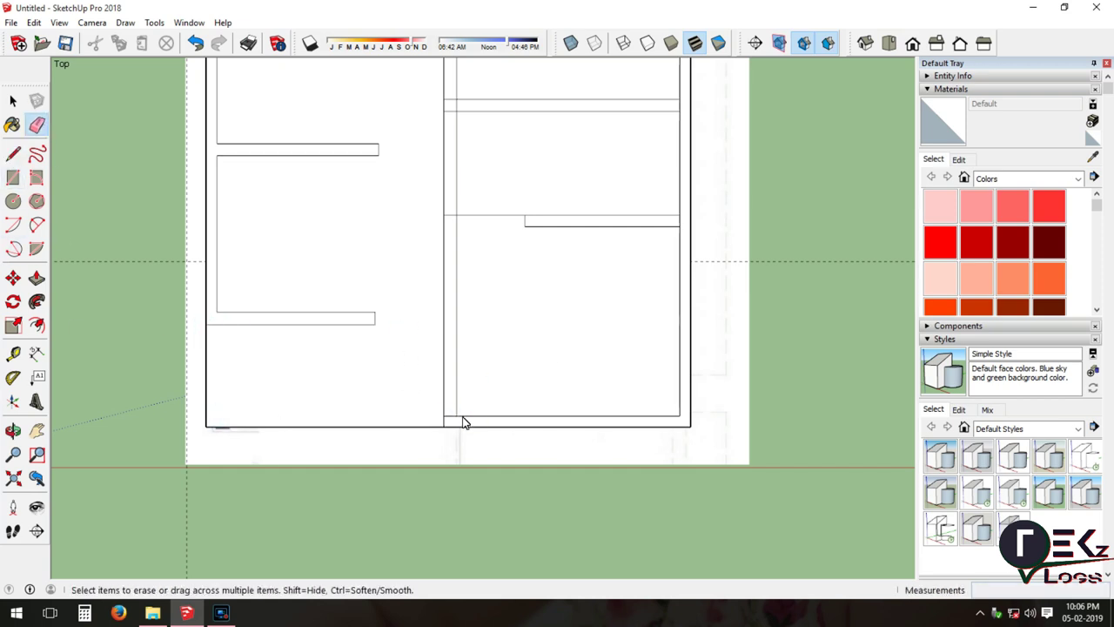
pyautogui.scroll(-1, 423, 385)
pyautogui.scroll(-1, 510, 410)
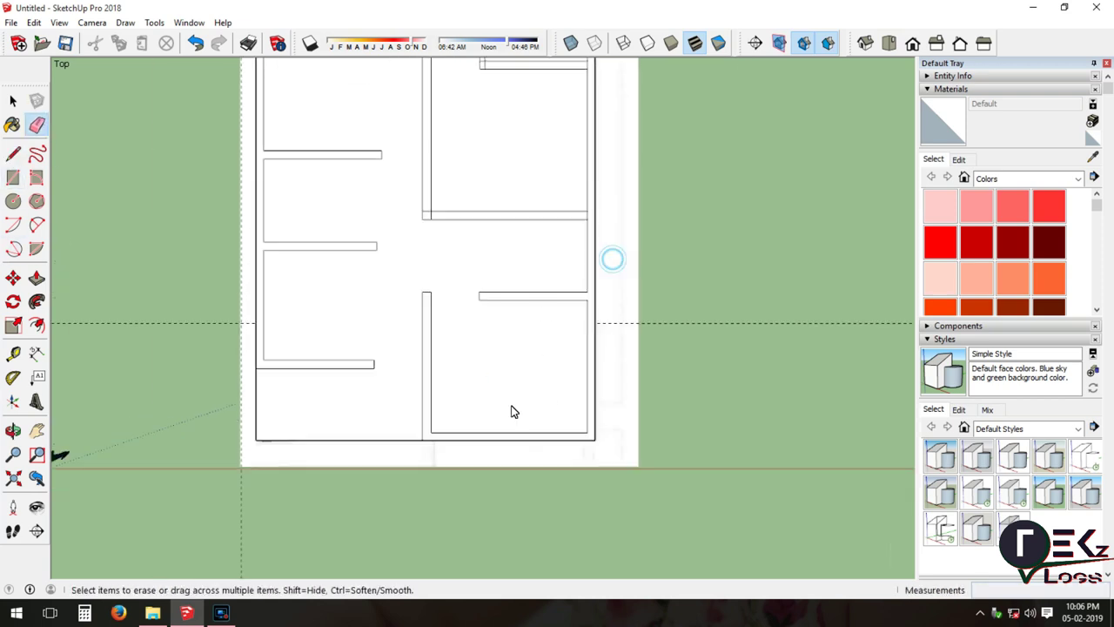
pyautogui.scroll(1, 375, 360)
pyautogui.scroll(-1, 389, 381)
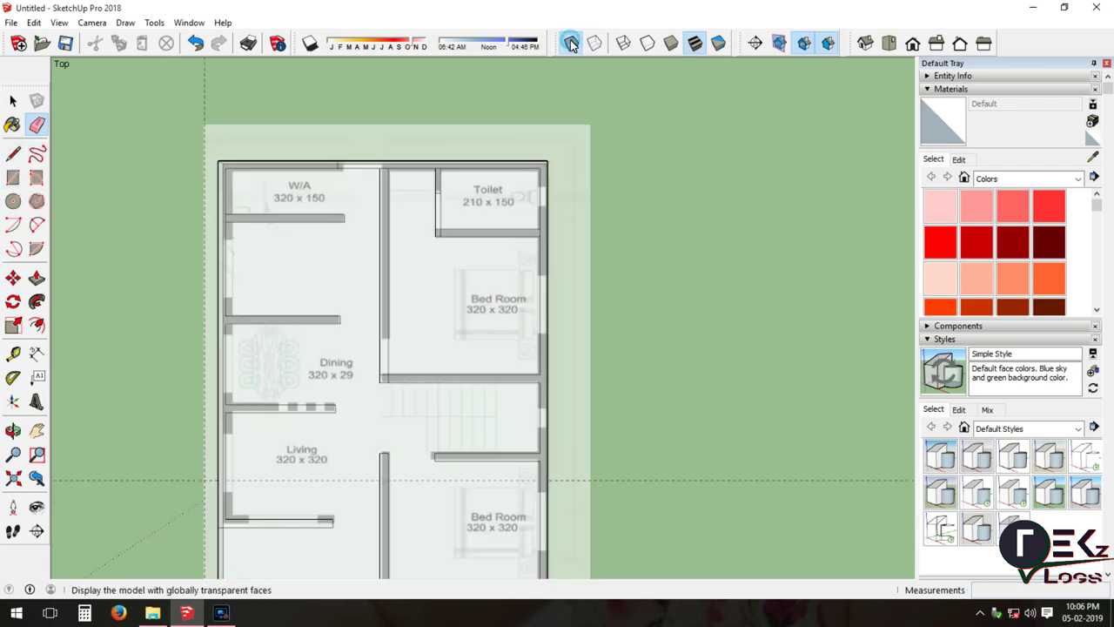
# Erase the stray overlapping lines on the slab and switch to the Iso view.
pyautogui.press('e')
pyautogui.scroll(1, 346, 335)
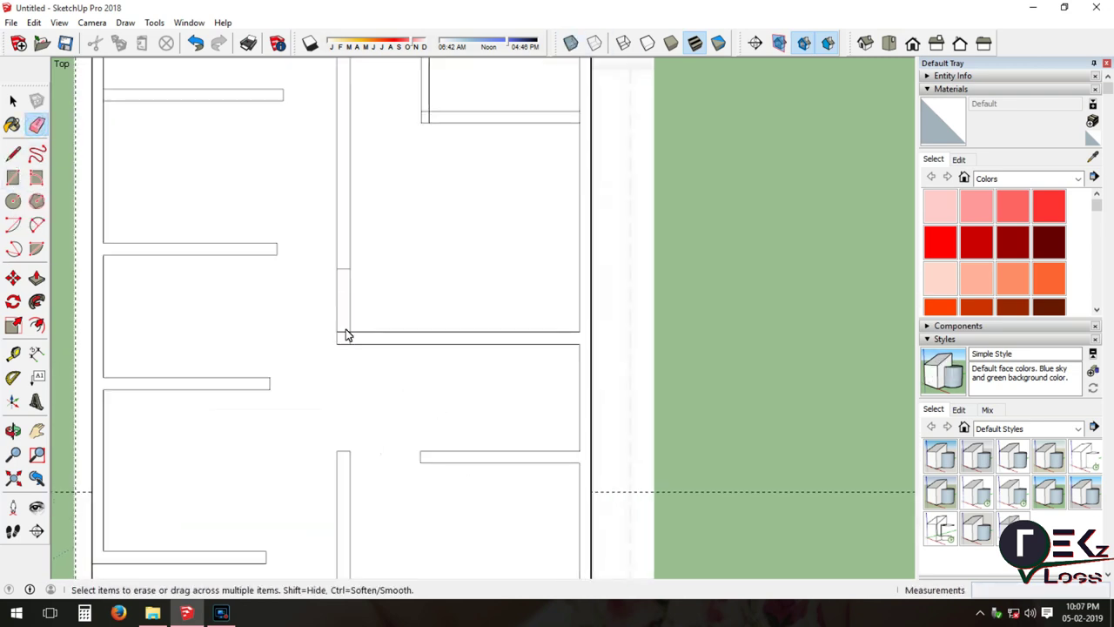
pyautogui.scroll(-1, 338, 320)
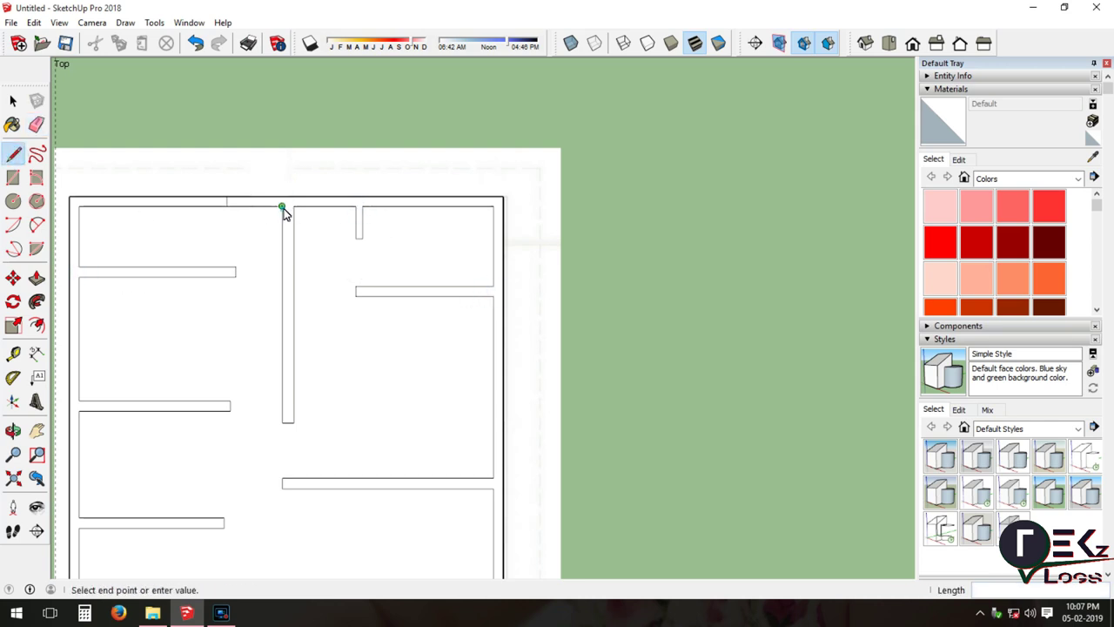
pyautogui.scroll(1, 261, 213)
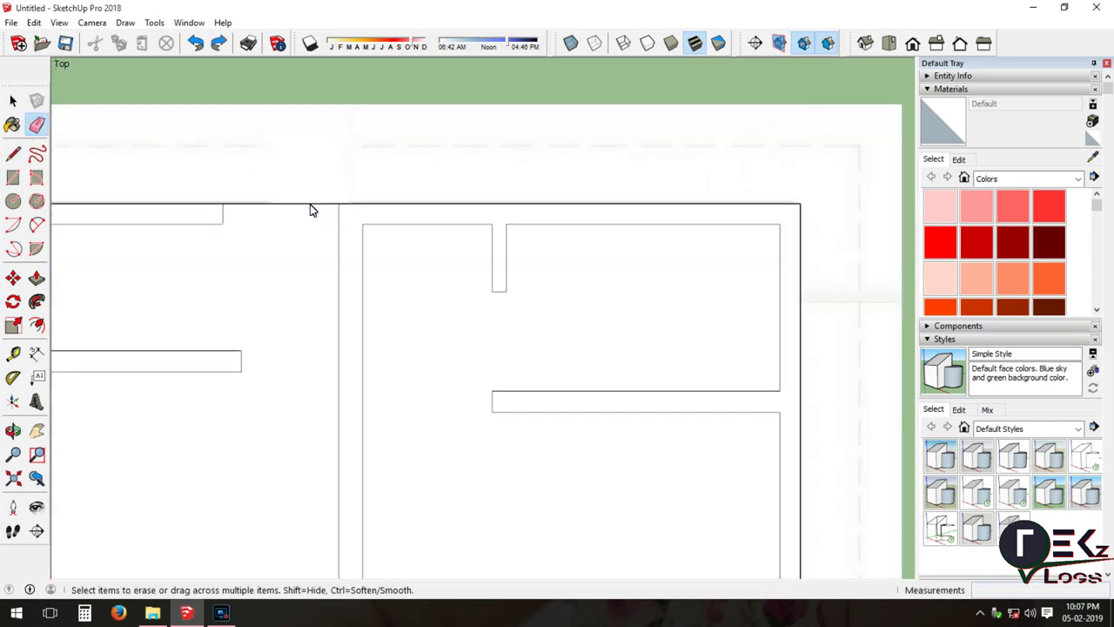
pyautogui.scroll(-3, 310, 208)
pyautogui.click(784, 40)
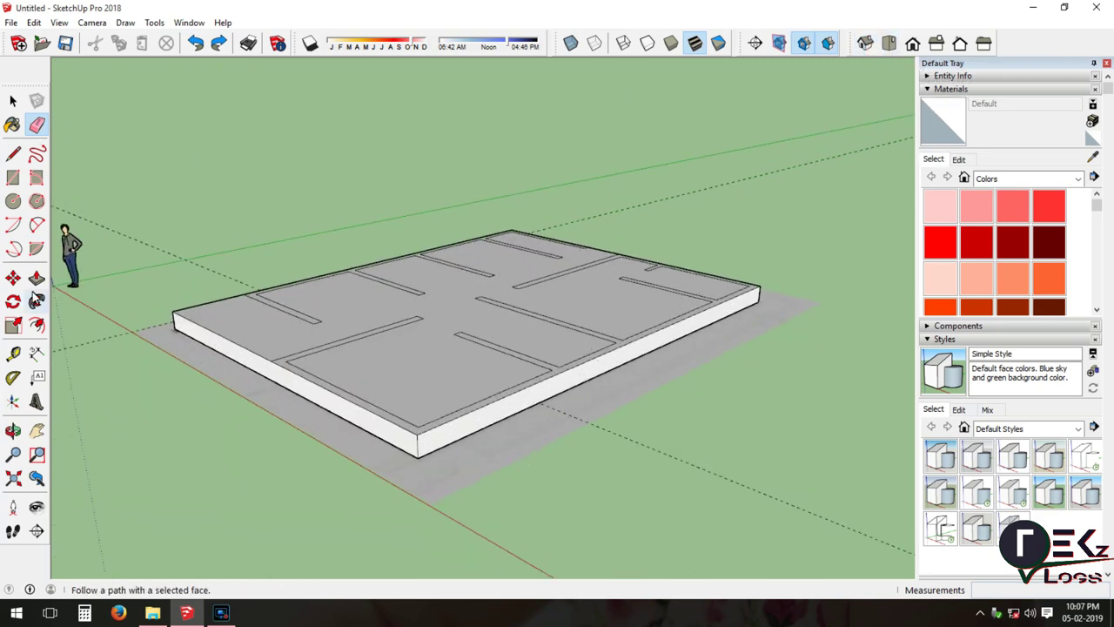
# Push/Pull the traced wall strips up to 2.50 m high.
pyautogui.click(435, 428)
pyautogui.moveTo(19, 503)
pyautogui.mouseDown(button='middle')
pyautogui.moveTo(510, 343)
pyautogui.moveTo(134, 305)
pyautogui.mouseUp(button='middle')
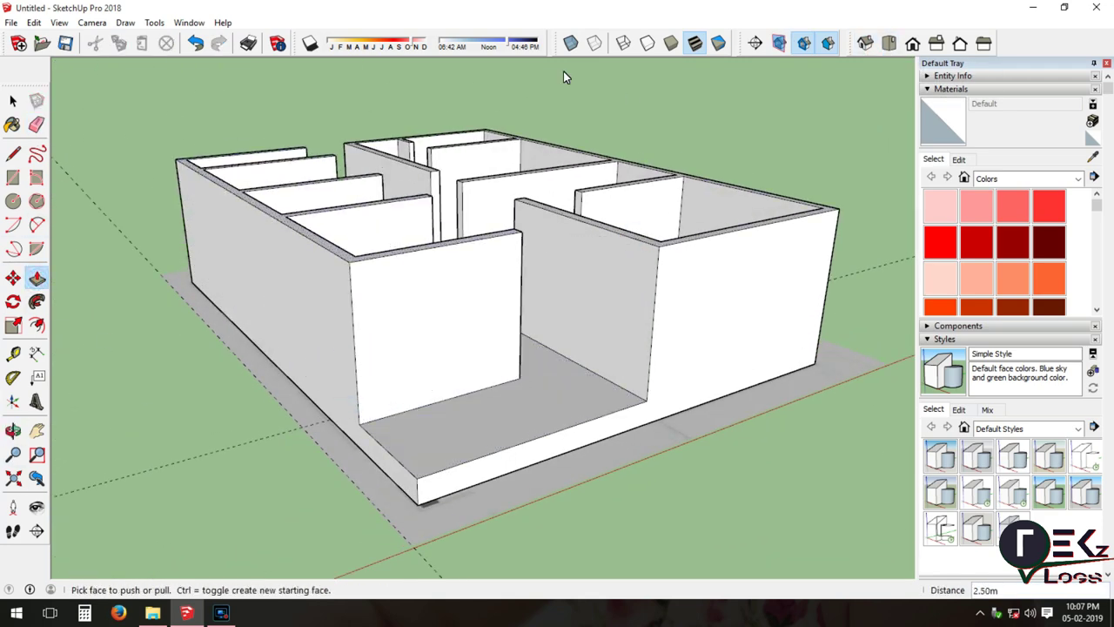
pyautogui.scroll(-3, 410, 453)
pyautogui.scroll(5, 459, 239)
pyautogui.scroll(3, 387, 362)
# Draw a small pillar rectangle at the front building corner and extrude it upward.
pyautogui.press('r')
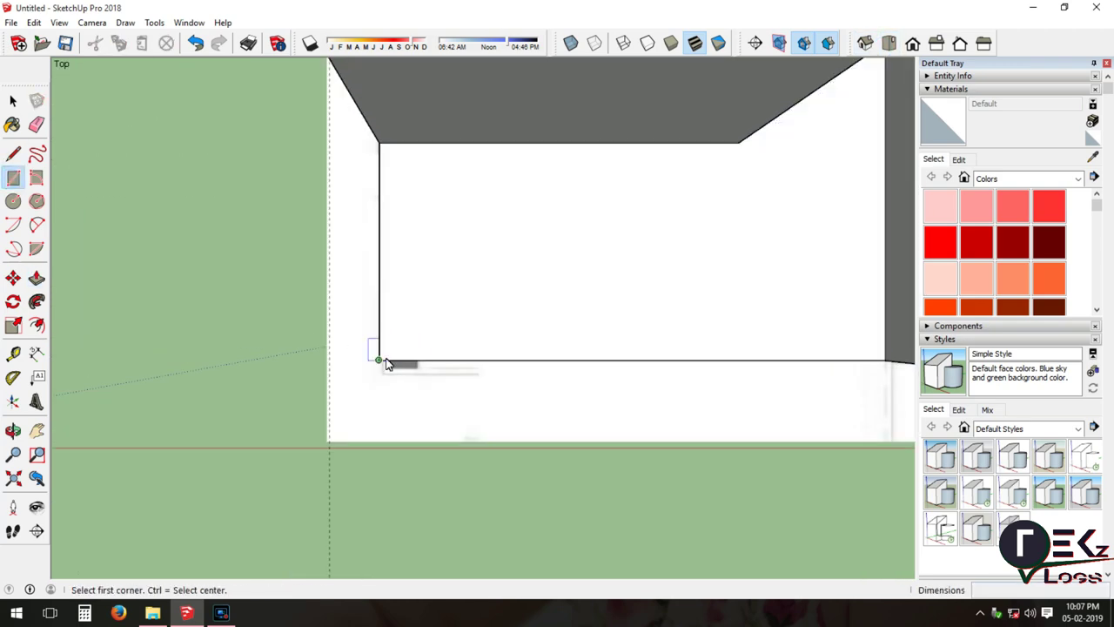
pyautogui.scroll(2, 386, 358)
pyautogui.click(280, 432)
pyautogui.scroll(-2, 284, 433)
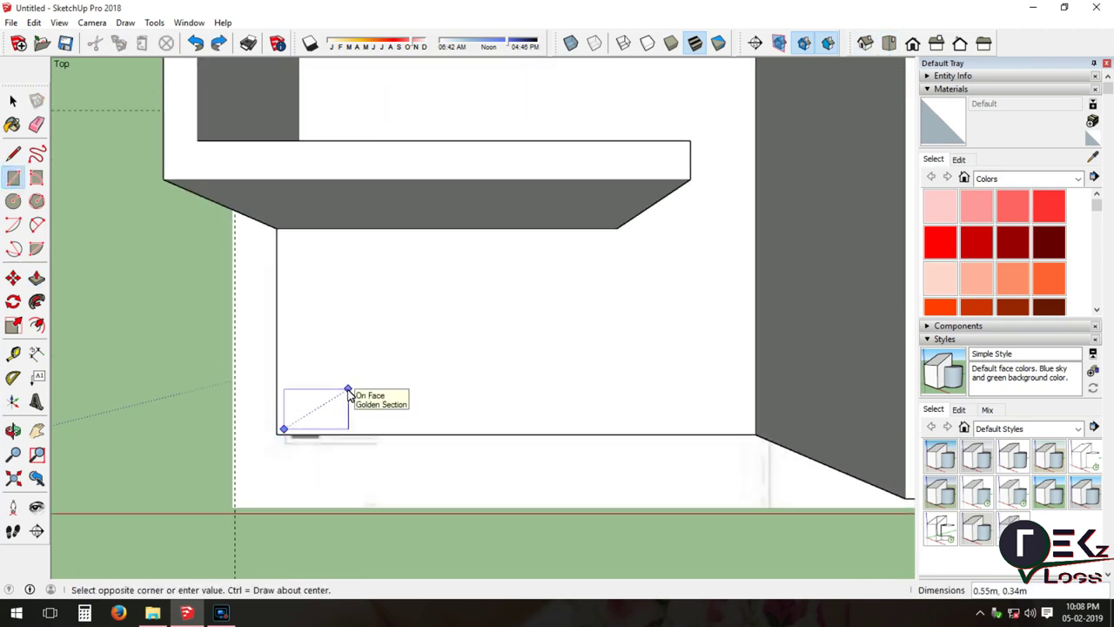
pyautogui.click(348, 391)
pyautogui.scroll(-3, 347, 395)
pyautogui.press('p')
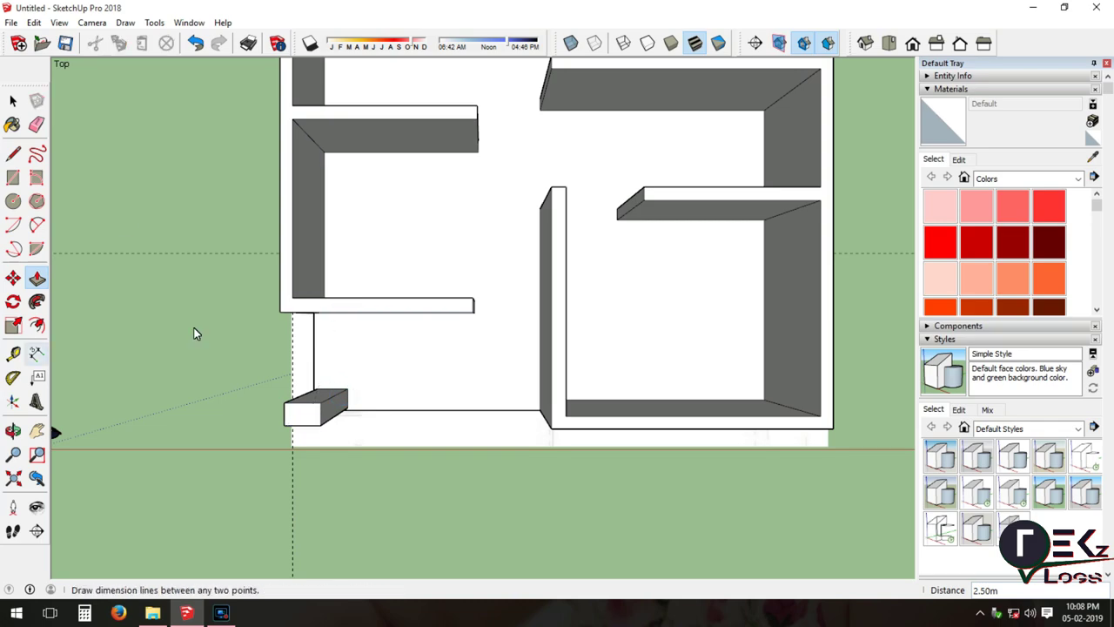
pyautogui.press('F8')
pyautogui.scroll(-3, 435, 331)
pyautogui.moveTo(662, 366)
pyautogui.mouseDown(button='middle')
pyautogui.moveTo(586, 383)
pyautogui.moveTo(550, 412)
pyautogui.moveTo(111, 289)
pyautogui.mouseUp(button='middle')
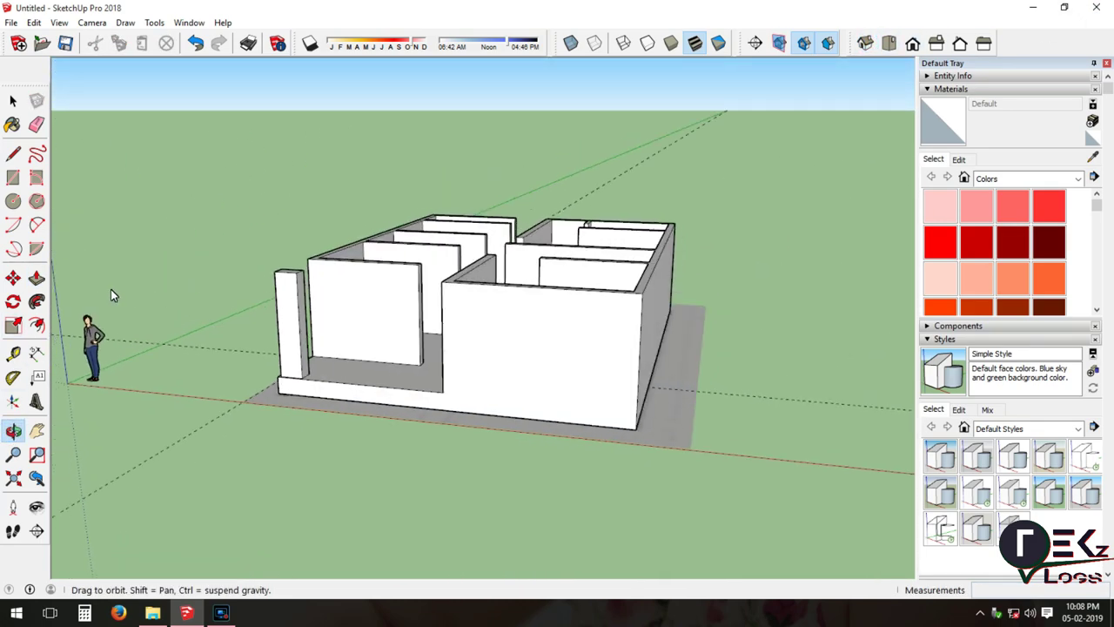
# Orbit close to the front pillar and raise its top by 0.15 m.
pyautogui.press('t')
pyautogui.scroll(5, 488, 424)
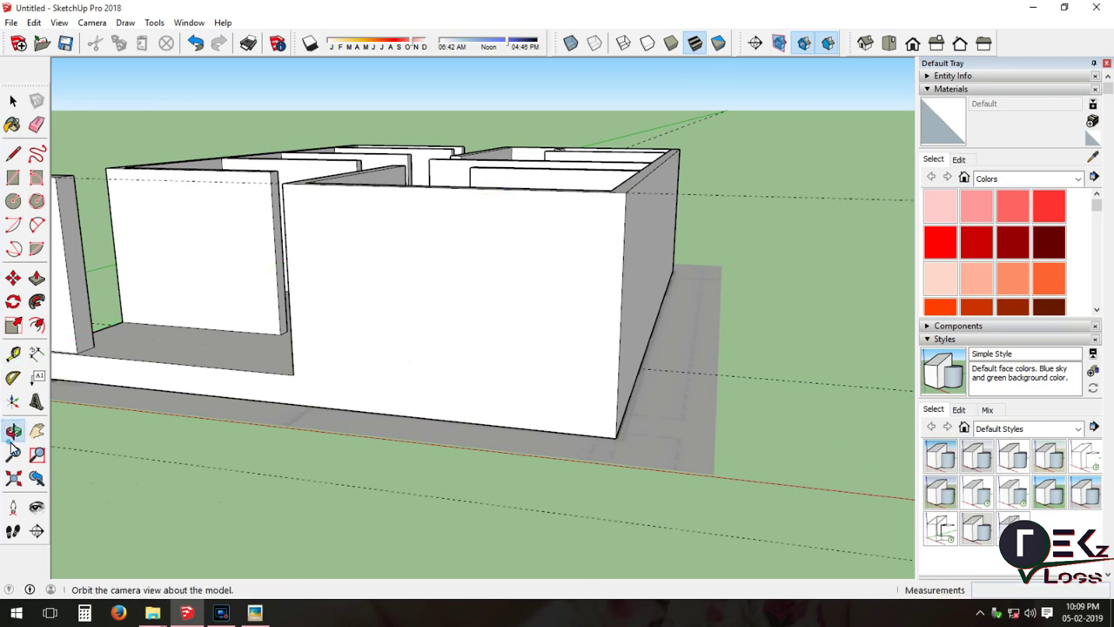
pyautogui.click(13, 430)
pyautogui.moveTo(617, 332); pyautogui.dragTo(19, 432)
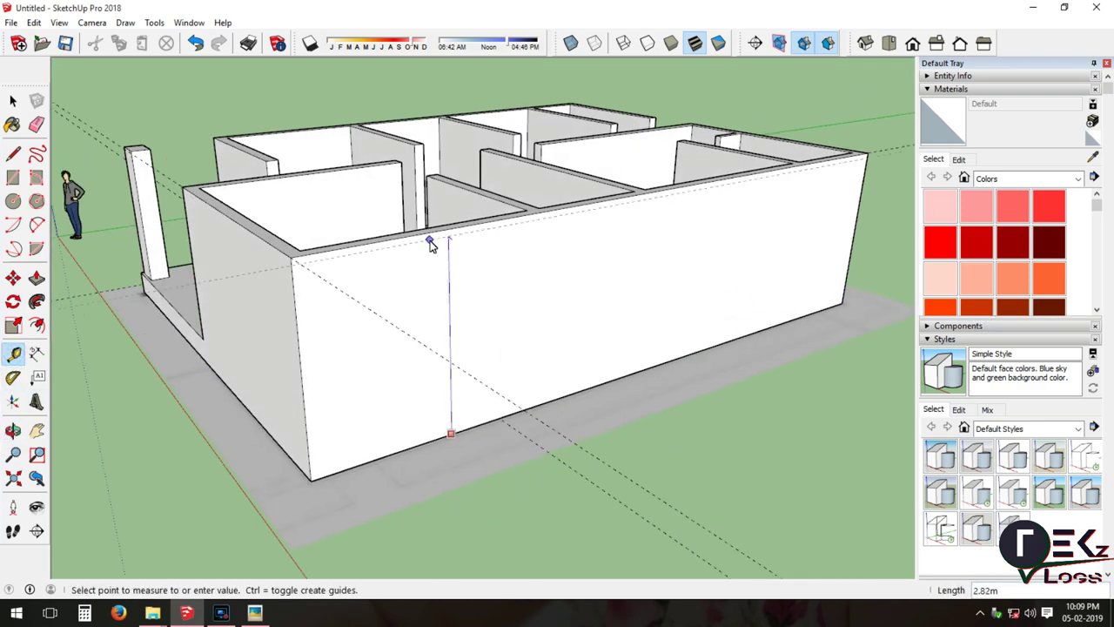
pyautogui.click(26, 470)
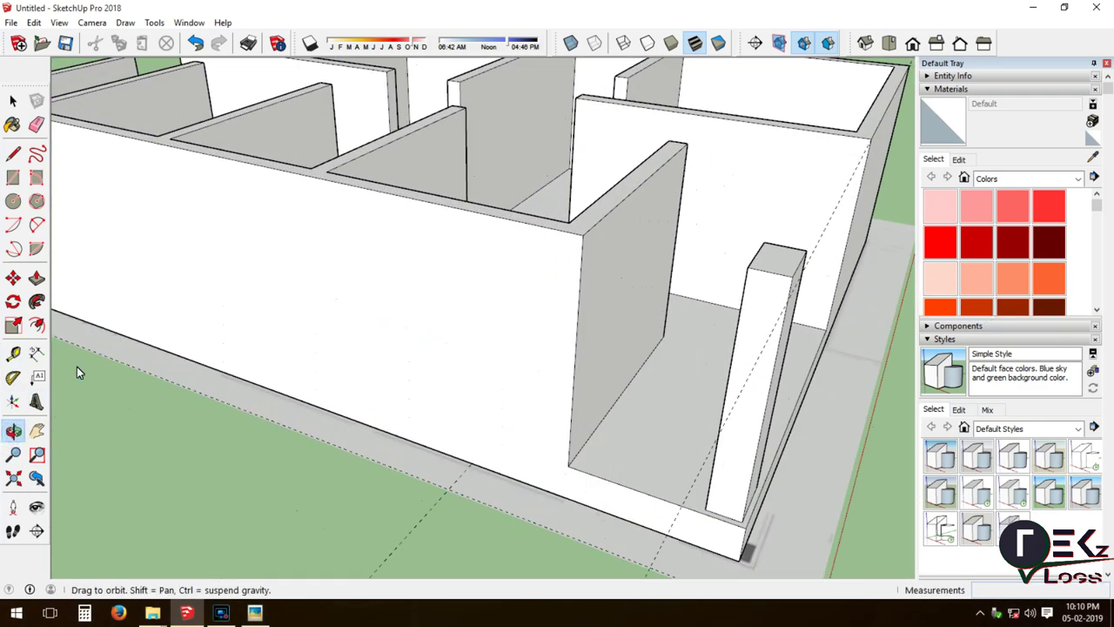
pyautogui.moveTo(110, 387)
pyautogui.mouseDown(button='middle')
pyautogui.moveTo(402, 256)
pyautogui.moveTo(338, 199)
pyautogui.moveTo(288, 281)
pyautogui.moveTo(661, 377)
pyautogui.moveTo(137, 258)
pyautogui.moveTo(273, 296)
pyautogui.moveTo(193, 291)
pyautogui.mouseUp(button='middle')
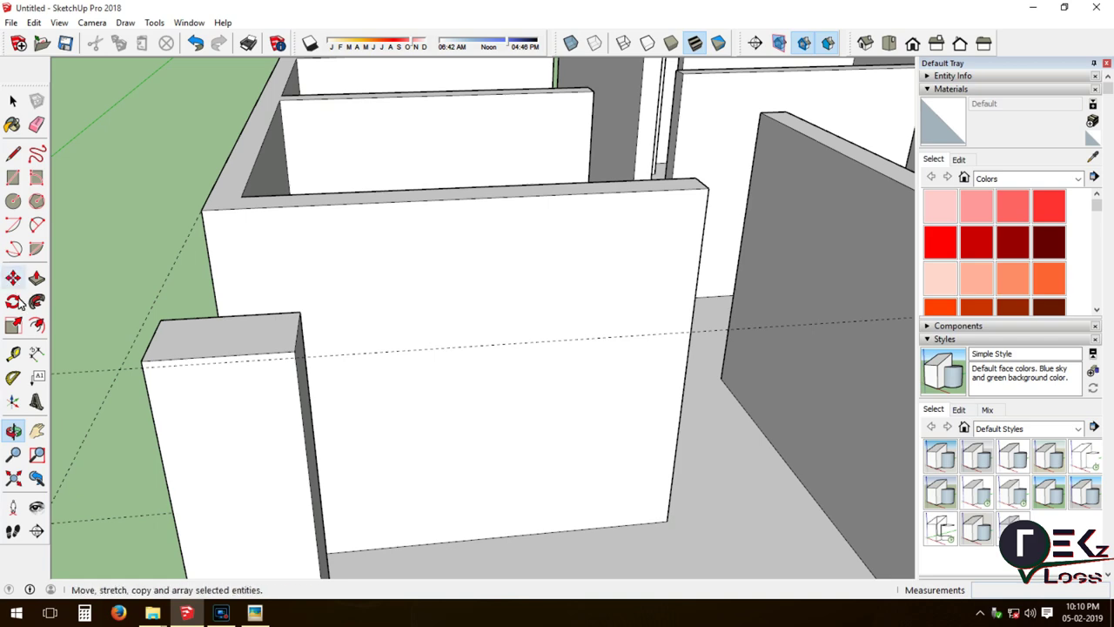
pyautogui.moveTo(239, 338); pyautogui.dragTo(237, 299)
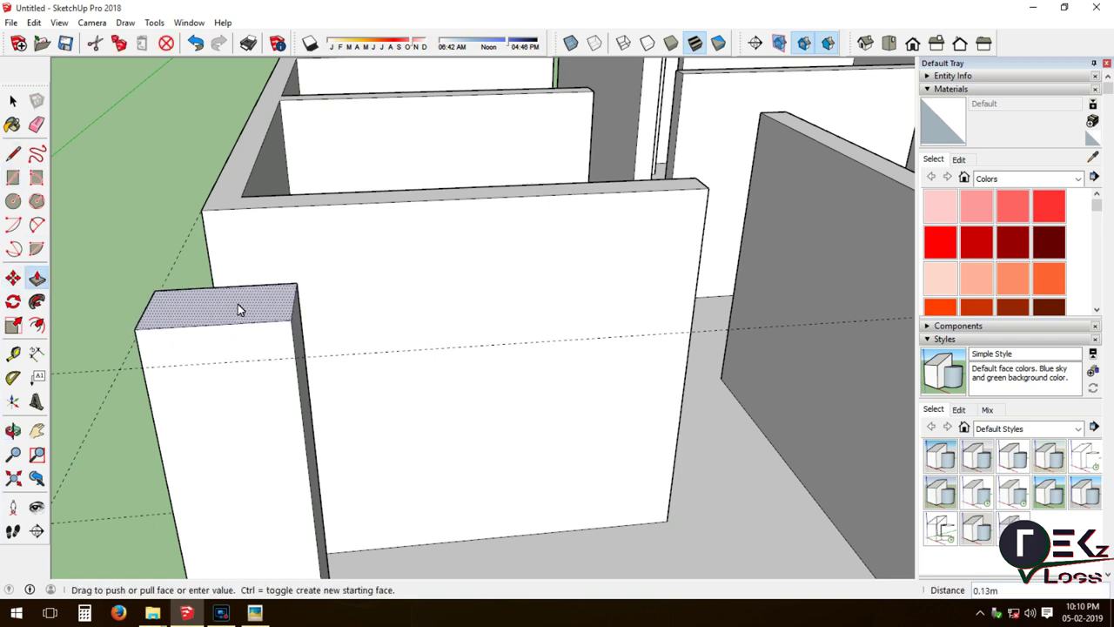
# Orbit toward the top of the front wall to start outlining the beam with lines.
pyautogui.scroll(-5, 217, 278)
pyautogui.scroll(4, 203, 226)
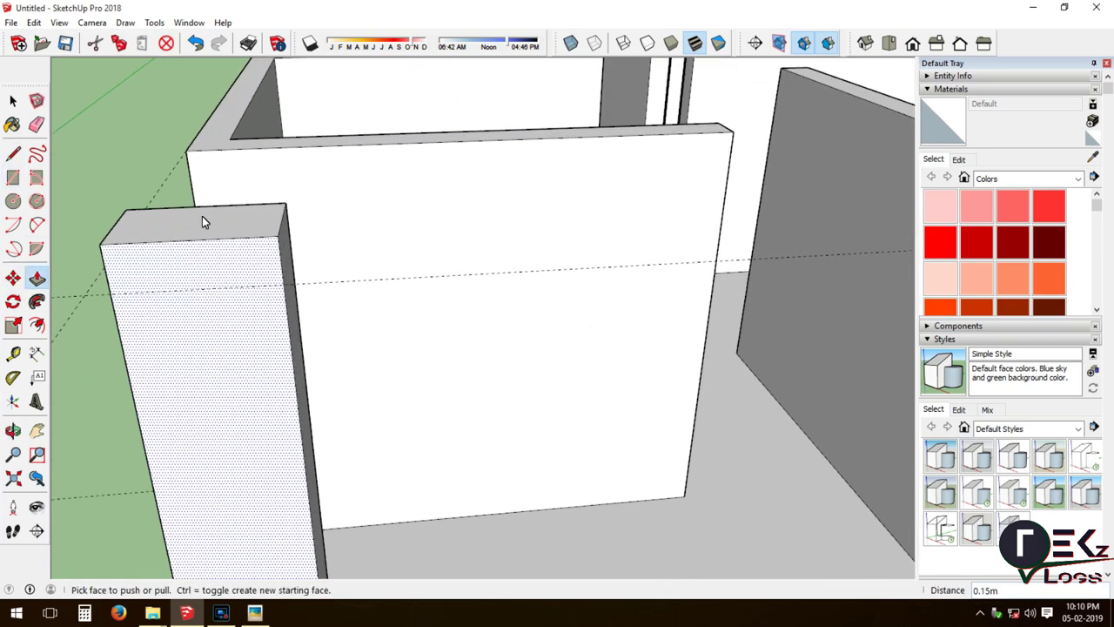
pyautogui.press('l')
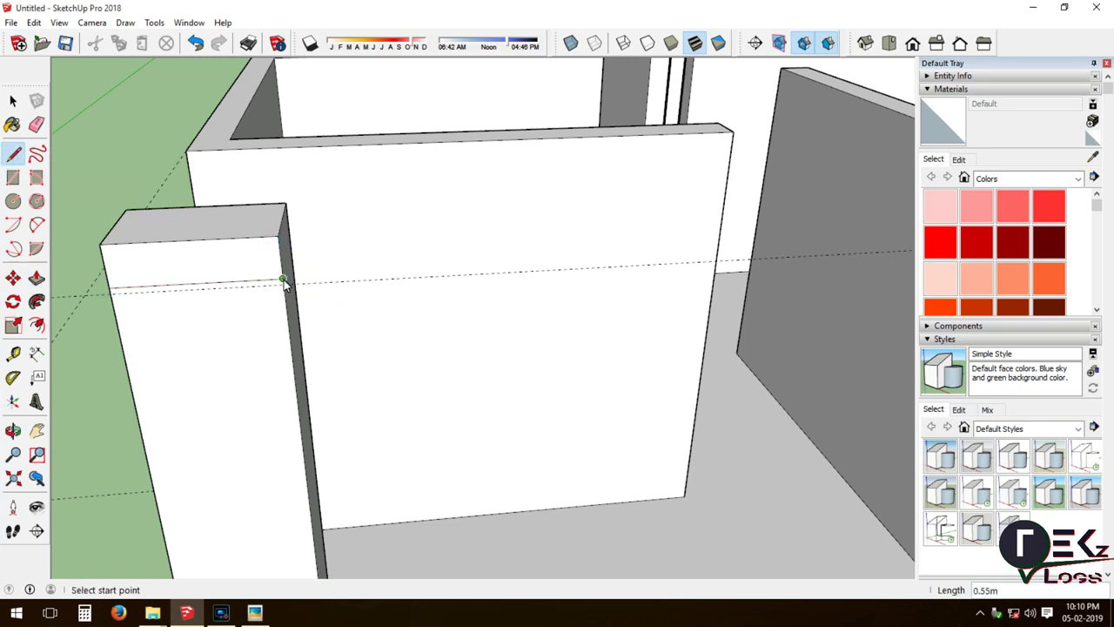
pyautogui.scroll(-3, 392, 295)
pyautogui.moveTo(376, 294); pyautogui.dragTo(217, 261, button='middle')
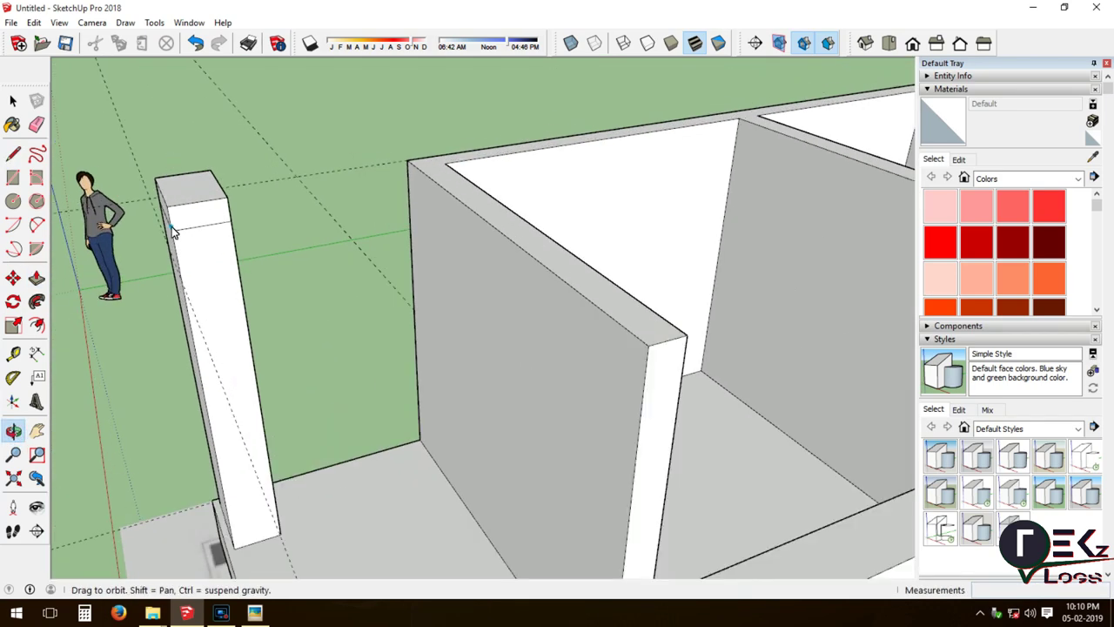
pyautogui.scroll(-4, 218, 261)
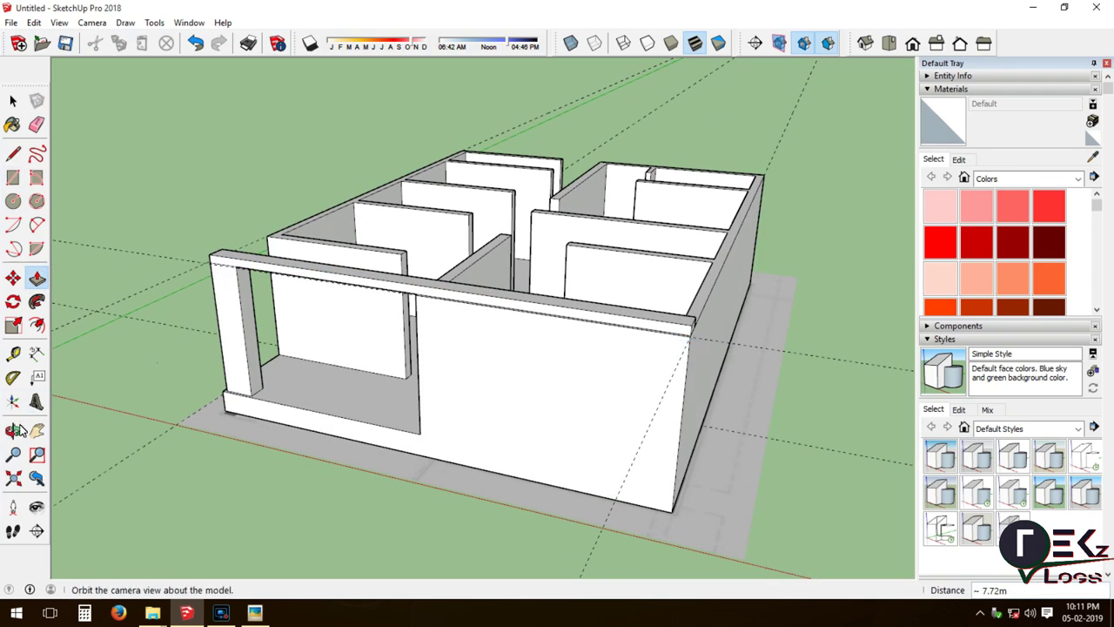
pyautogui.moveTo(692, 348); pyautogui.dragTo(422, 369, button='middle')
pyautogui.scroll(3, 422, 369)
pyautogui.scroll(3, 486, 327)
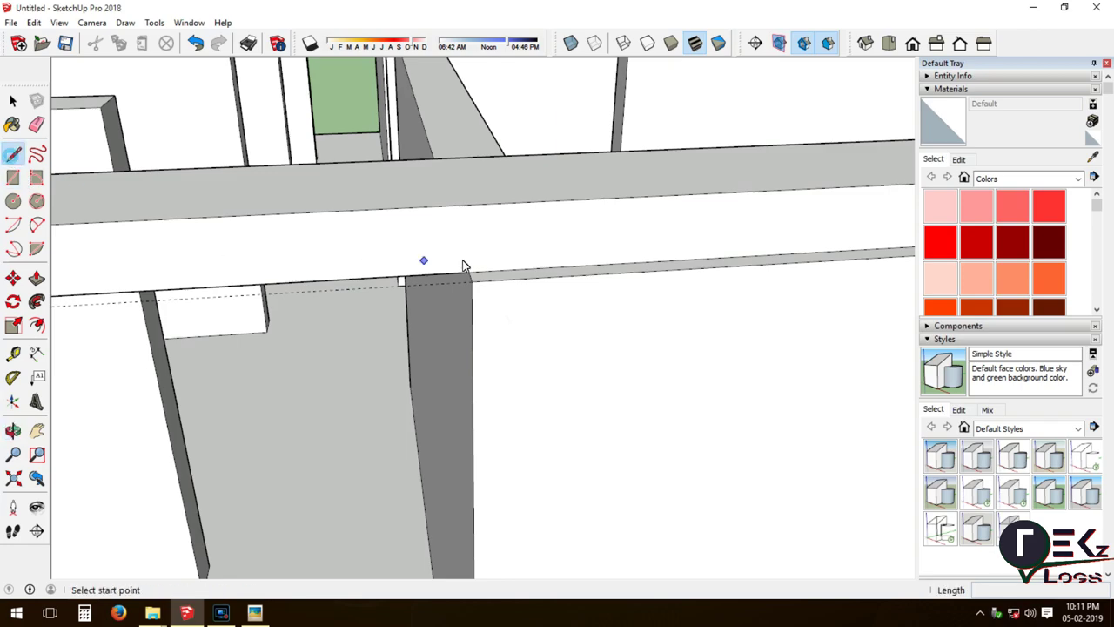
# Finish the vertical beam-outline line at the wall-top edge.
pyautogui.click(468, 216)
pyautogui.scroll(-2, 469, 216)
pyautogui.scroll(-2, 209, 243)
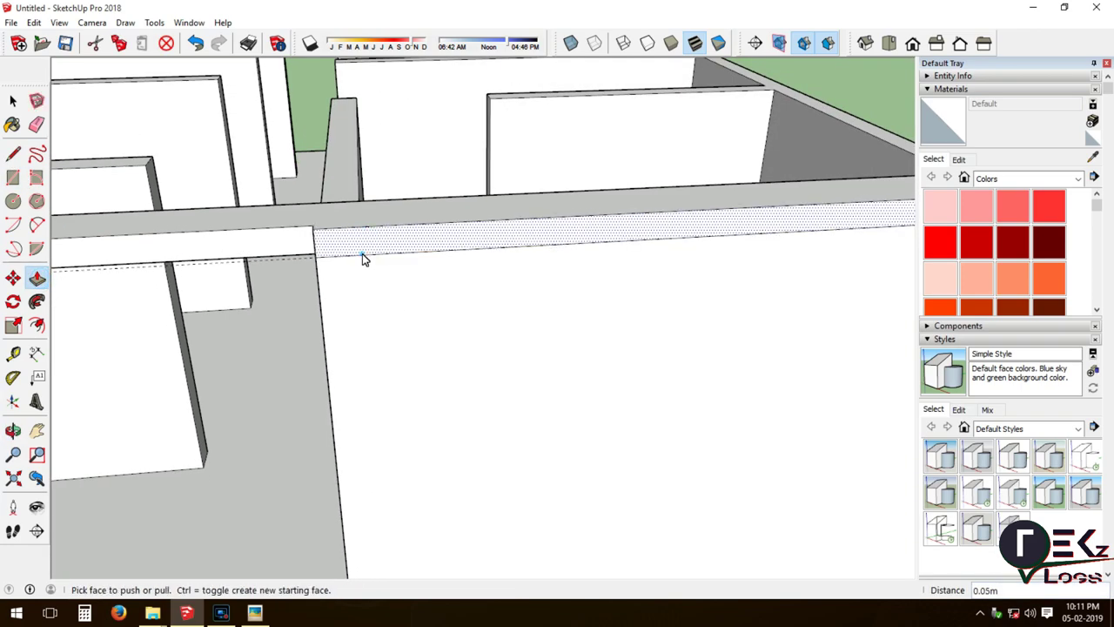
pyautogui.scroll(-3, 362, 253)
pyautogui.scroll(-1, 362, 253)
pyautogui.moveTo(410, 253)
pyautogui.mouseDown(button='middle')
pyautogui.moveTo(309, 364)
pyautogui.moveTo(514, 354)
pyautogui.mouseUp(button='middle')
pyautogui.scroll(3, 514, 353)
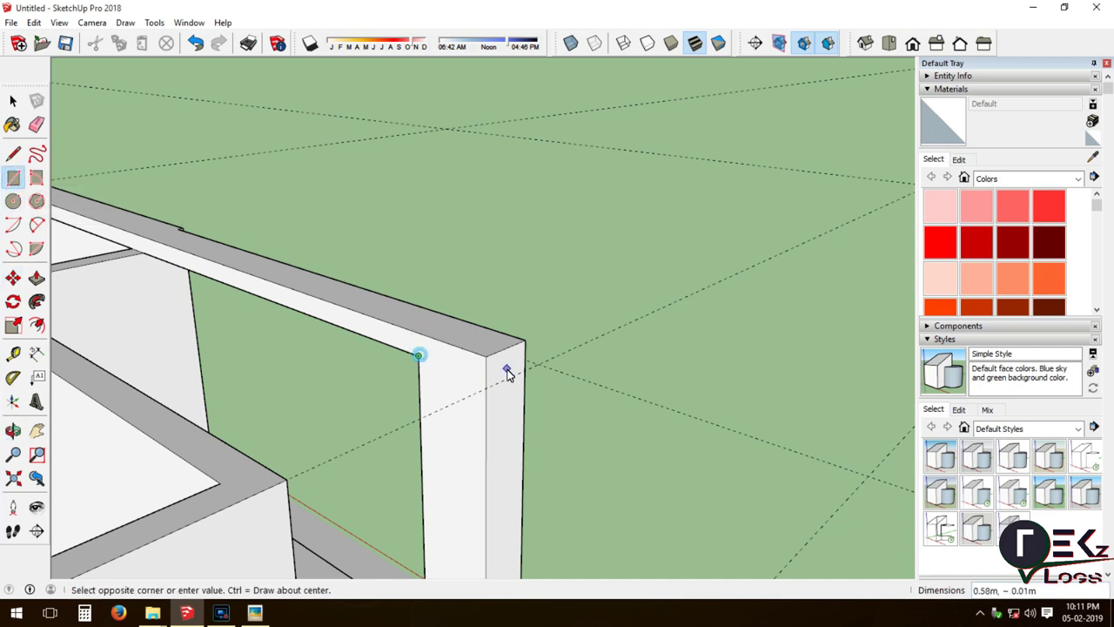
# Extrude the porch beam along the wall top from the pillar to the front wall.
pyautogui.press('p')
pyautogui.moveTo(209, 366); pyautogui.dragTo(454, 366, button='middle')
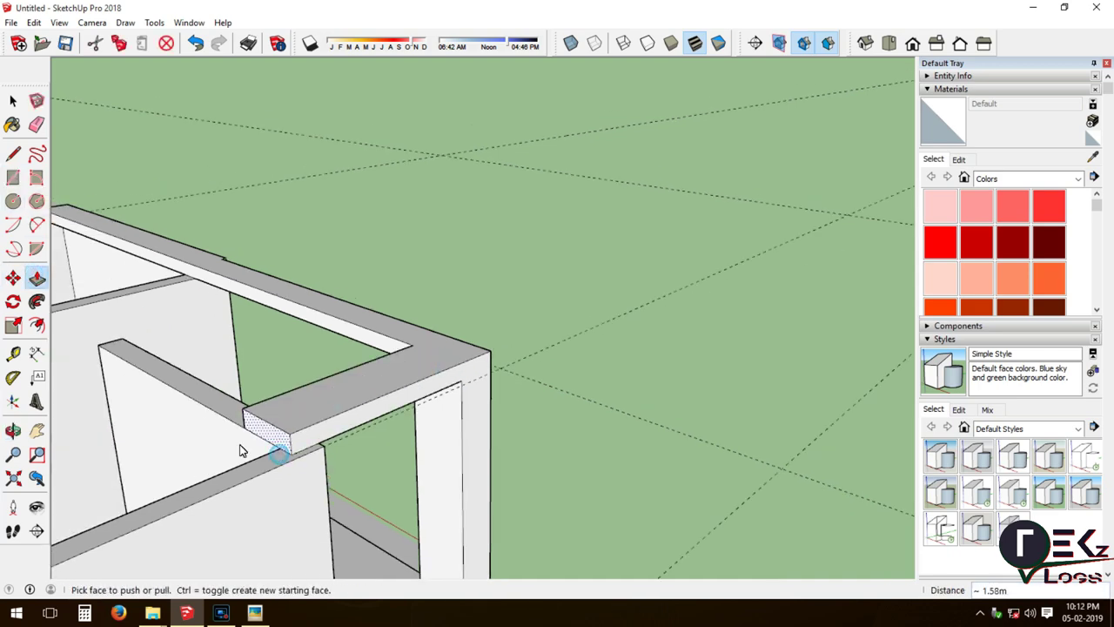
pyautogui.scroll(-2, 542, 380)
pyautogui.scroll(4, 542, 380)
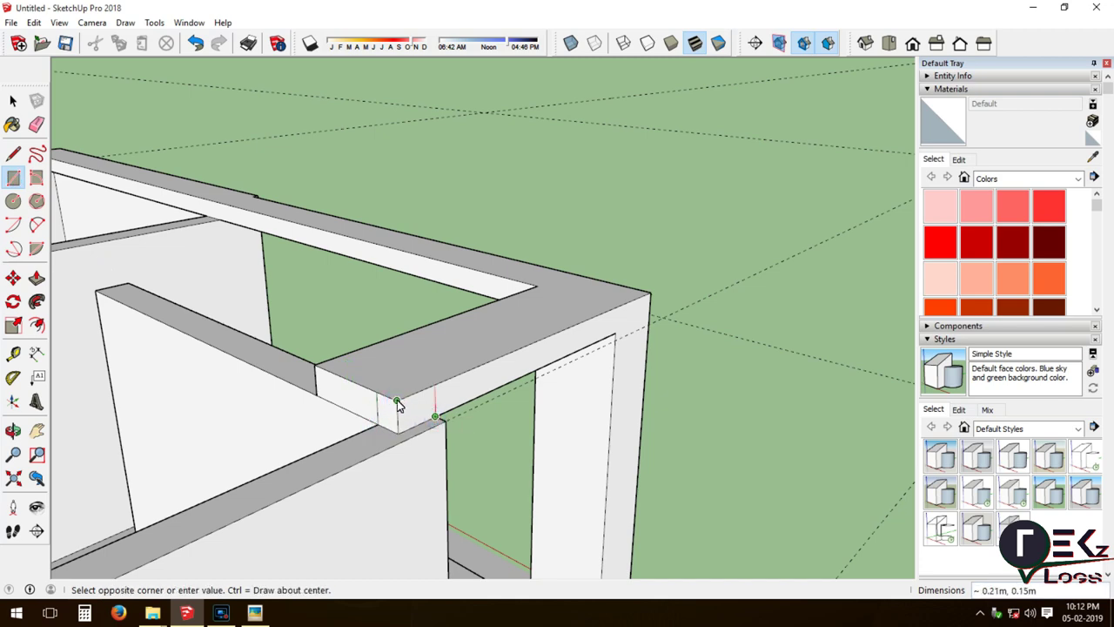
pyautogui.scroll(-5, 402, 443)
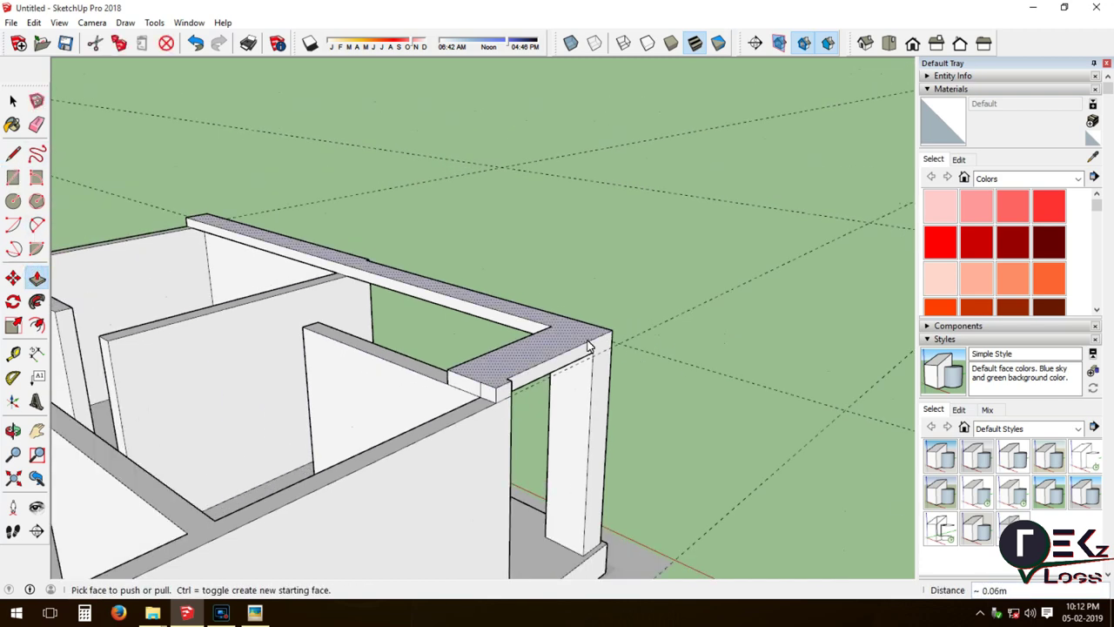
pyautogui.click(427, 439)
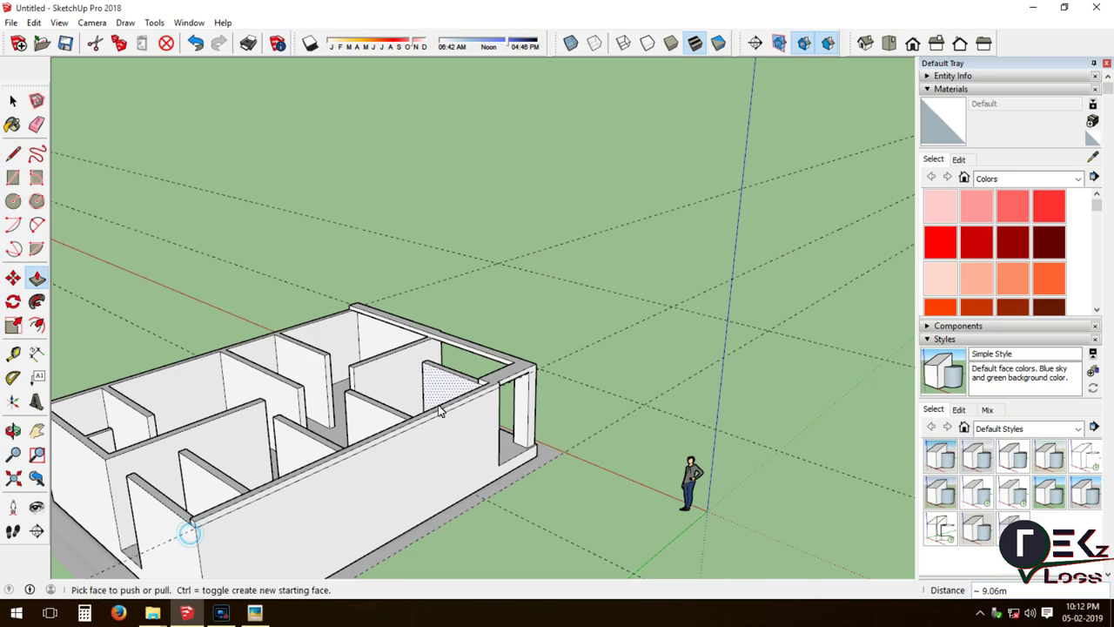
pyautogui.scroll(3, 440, 412)
pyautogui.scroll(-4, 552, 350)
pyautogui.moveTo(186, 430); pyautogui.dragTo(159, 385)
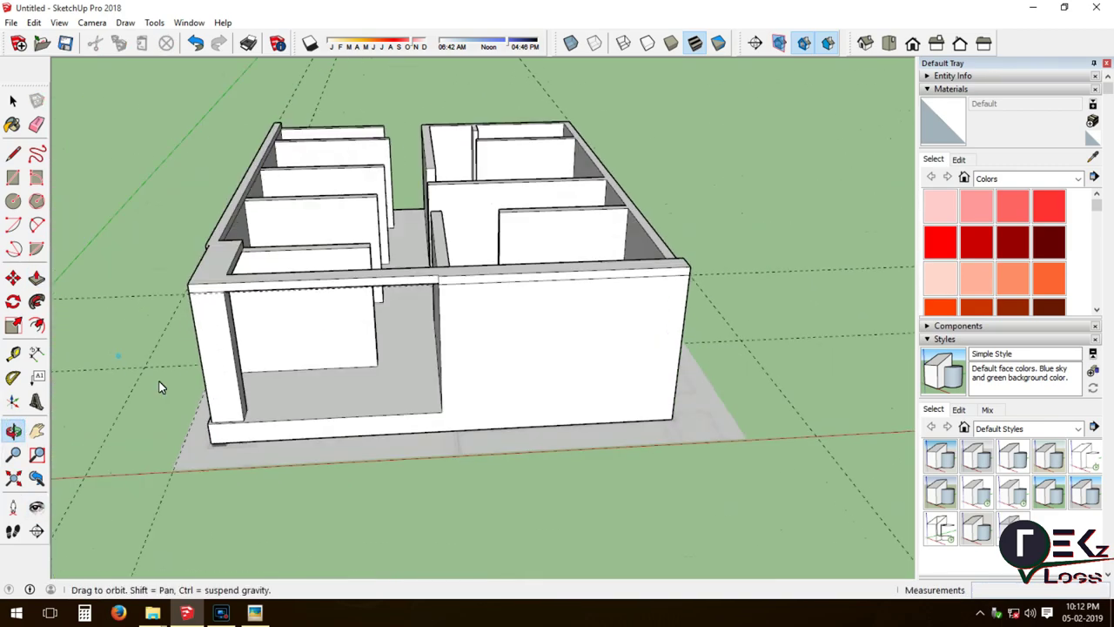
pyautogui.scroll(3, 266, 336)
pyautogui.scroll(2, 471, 334)
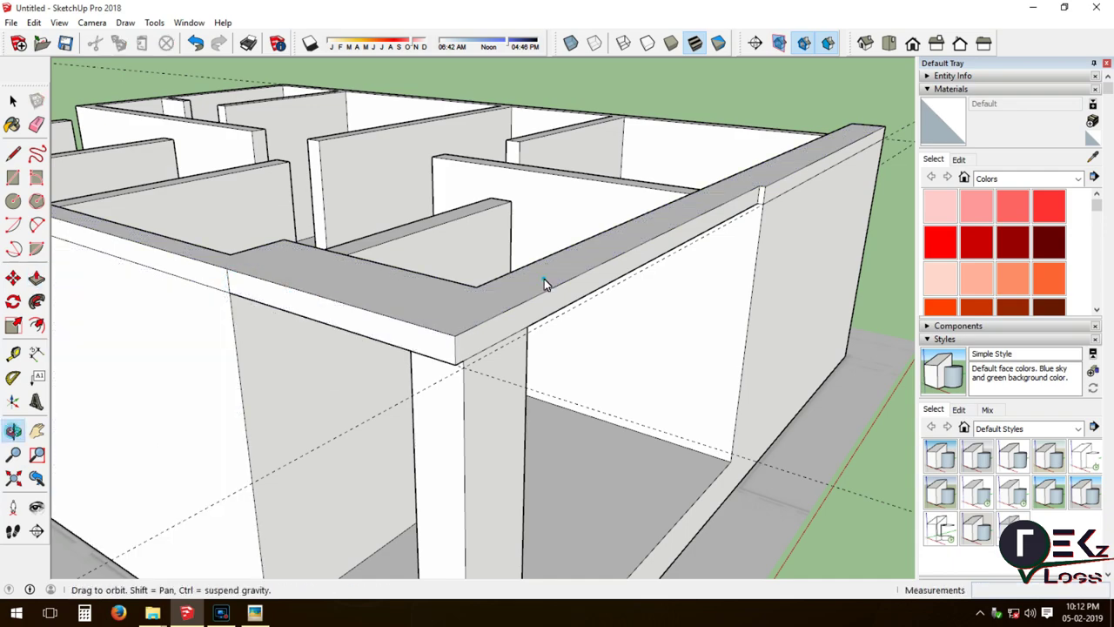
pyautogui.moveTo(544, 283); pyautogui.dragTo(391, 244)
# Draw a line at the beam corner to split its face.
pyautogui.press('e')
pyautogui.click(15, 155)
pyautogui.click(408, 342)
pyautogui.scroll(-5, 744, 292)
pyautogui.scroll(5, 188, 158)
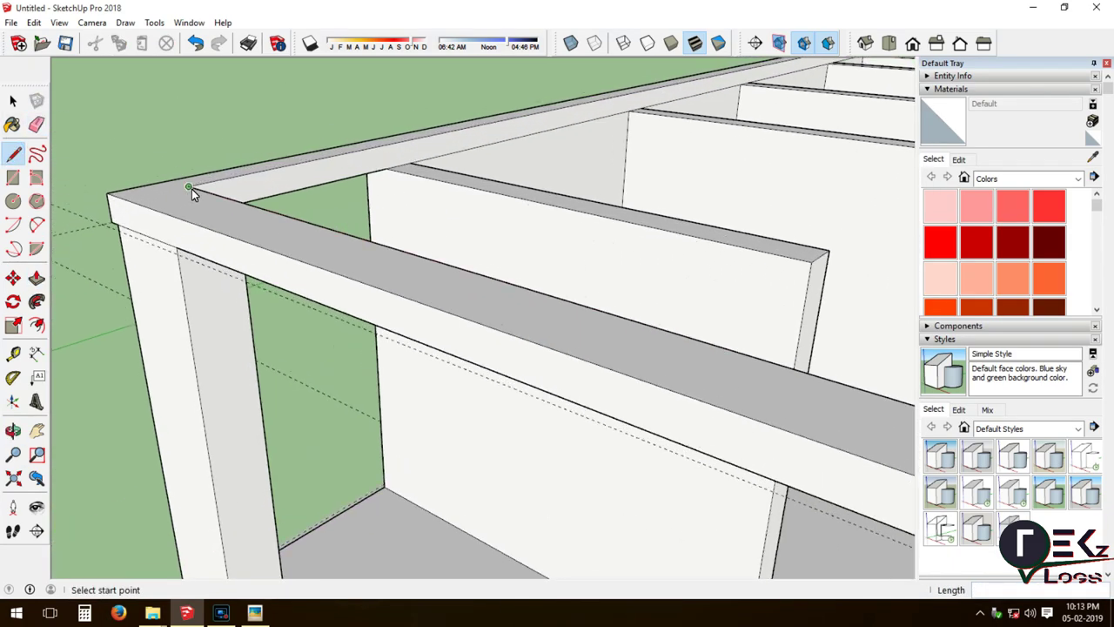
pyautogui.scroll(-1, 175, 179)
# Raise the beam's top face by 0.05 m.
pyautogui.press('p')
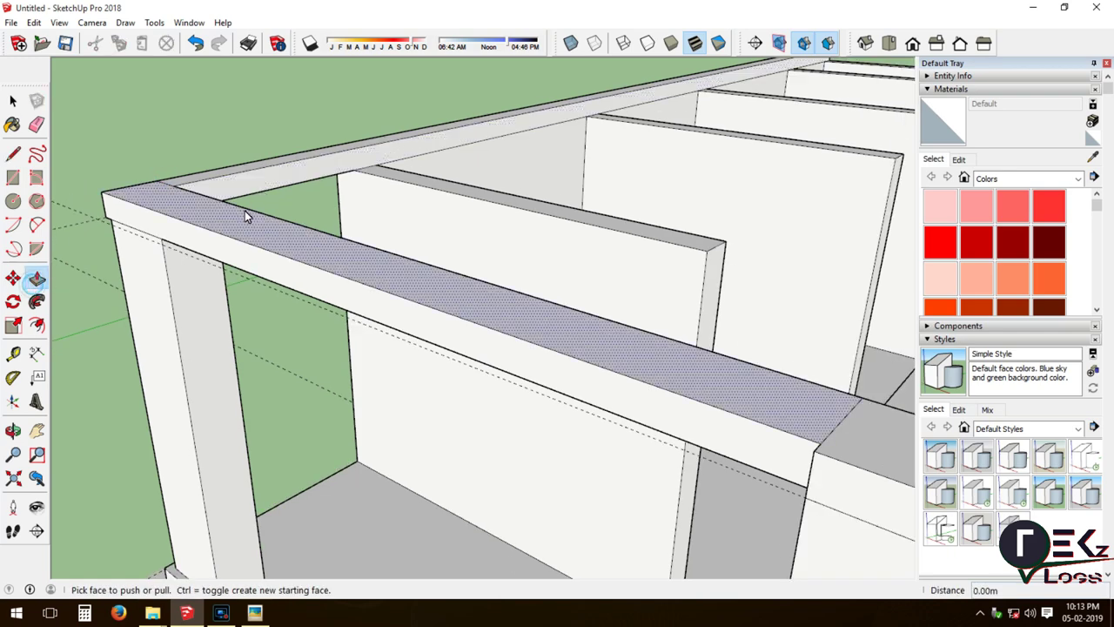
pyautogui.click(241, 211)
pyautogui.click(241, 212)
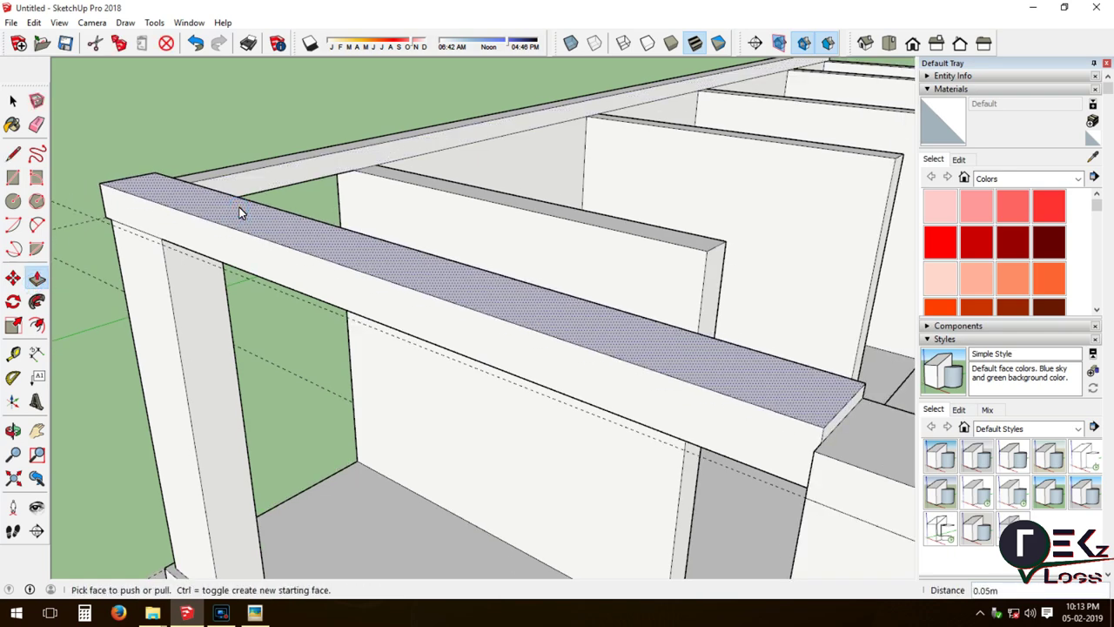
pyautogui.scroll(-3, 374, 186)
# Lower the partition wall top by 0.15 m, then pull it up 0.60 m above the beam.
pyautogui.click(335, 181)
pyautogui.click(233, 158)
pyautogui.click(292, 162)
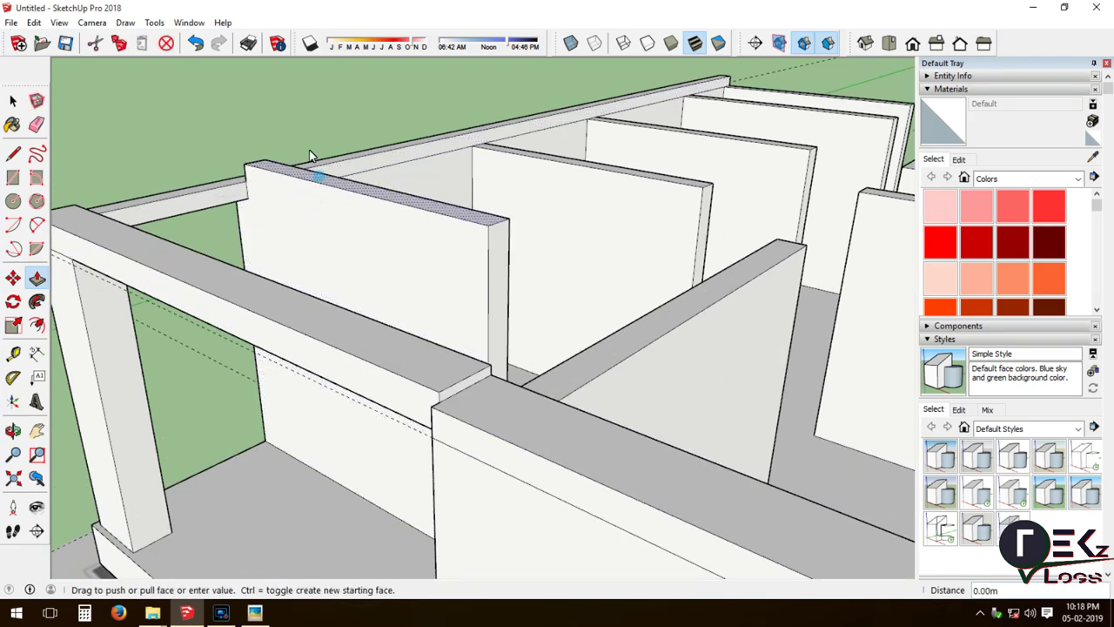
pyautogui.click(313, 198)
pyautogui.click(313, 198)
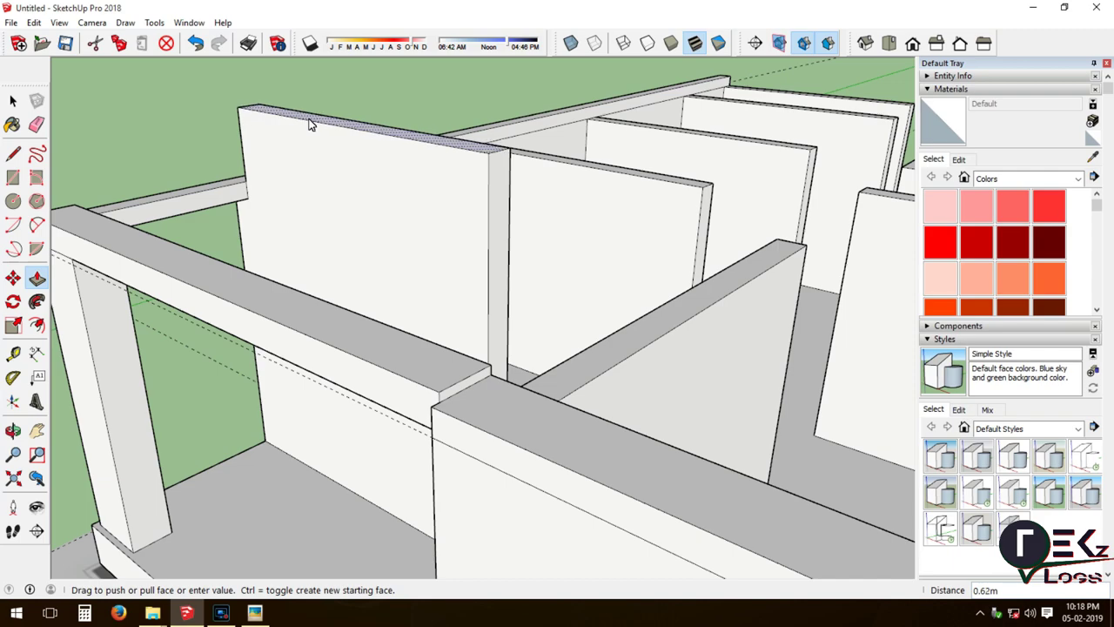
pyautogui.scroll(2, 309, 124)
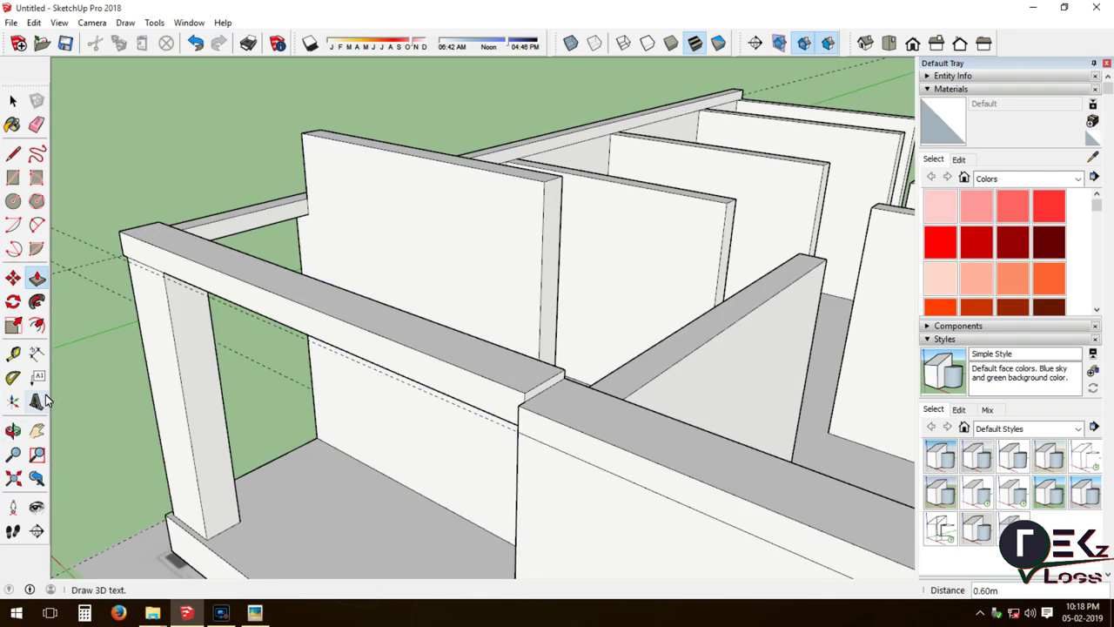
pyautogui.click(13, 430)
pyautogui.moveTo(391, 229)
pyautogui.mouseDown()
pyautogui.moveTo(667, 265)
pyautogui.moveTo(629, 249)
pyautogui.moveTo(285, 253)
pyautogui.moveTo(612, 221)
pyautogui.moveTo(465, 323)
pyautogui.moveTo(70, 284)
pyautogui.mouseUp()
# Place a Tape Measure height guide measured from the porch post's base.
pyautogui.click(14, 355)
pyautogui.scroll(2, 233, 420)
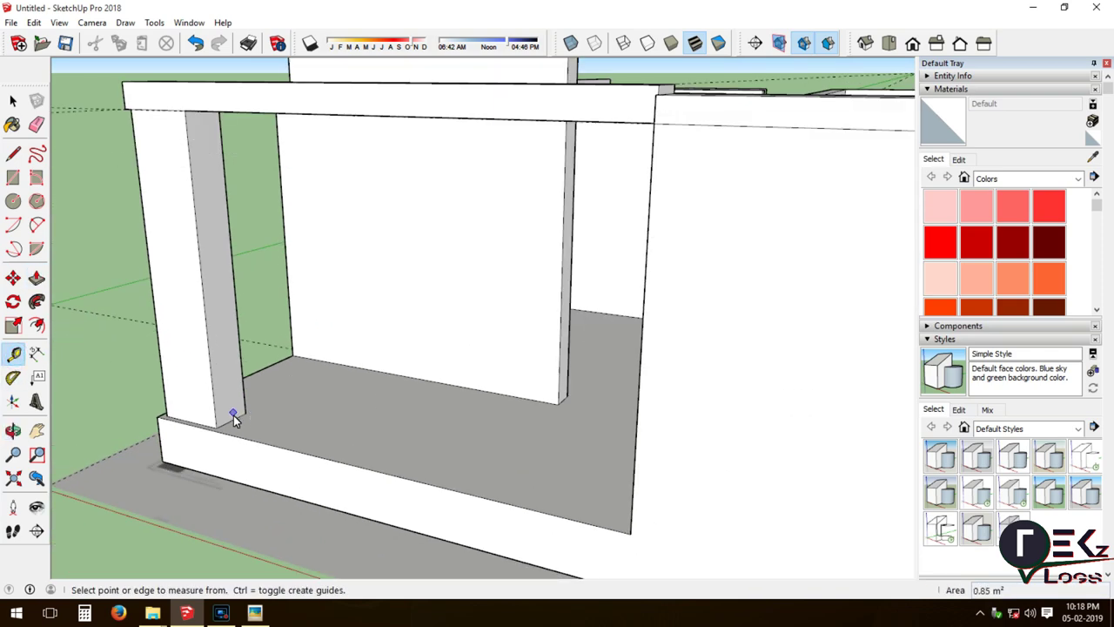
pyautogui.click(216, 427)
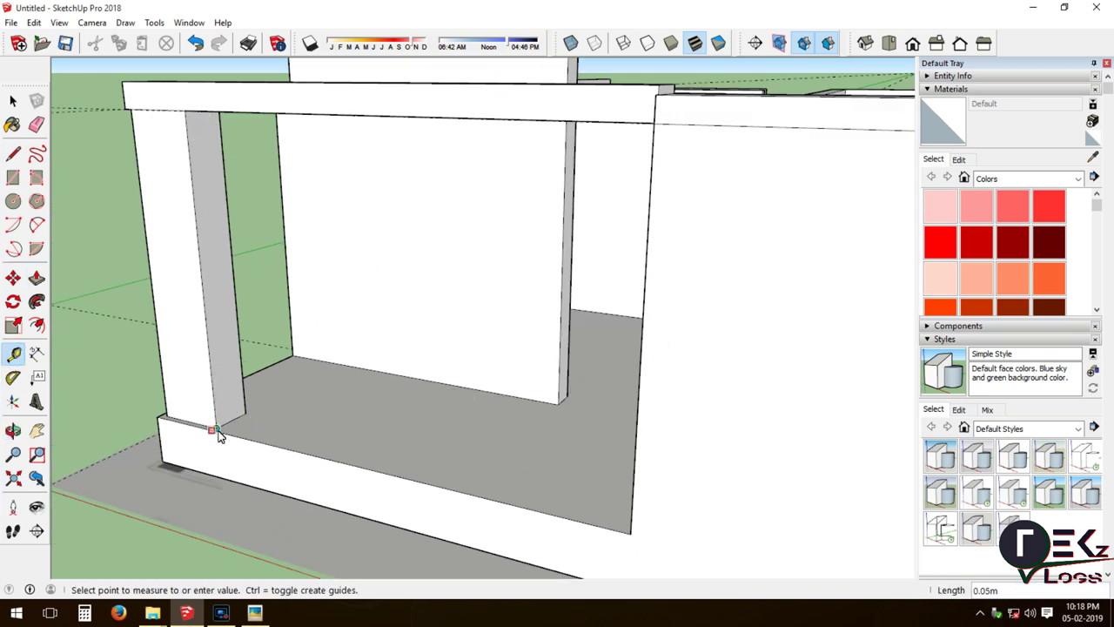
pyautogui.press('Escape')
pyautogui.moveTo(559, 405); pyautogui.dragTo(509, 508, button='middle')
pyautogui.scroll(3, 510, 507)
pyautogui.click(511, 264)
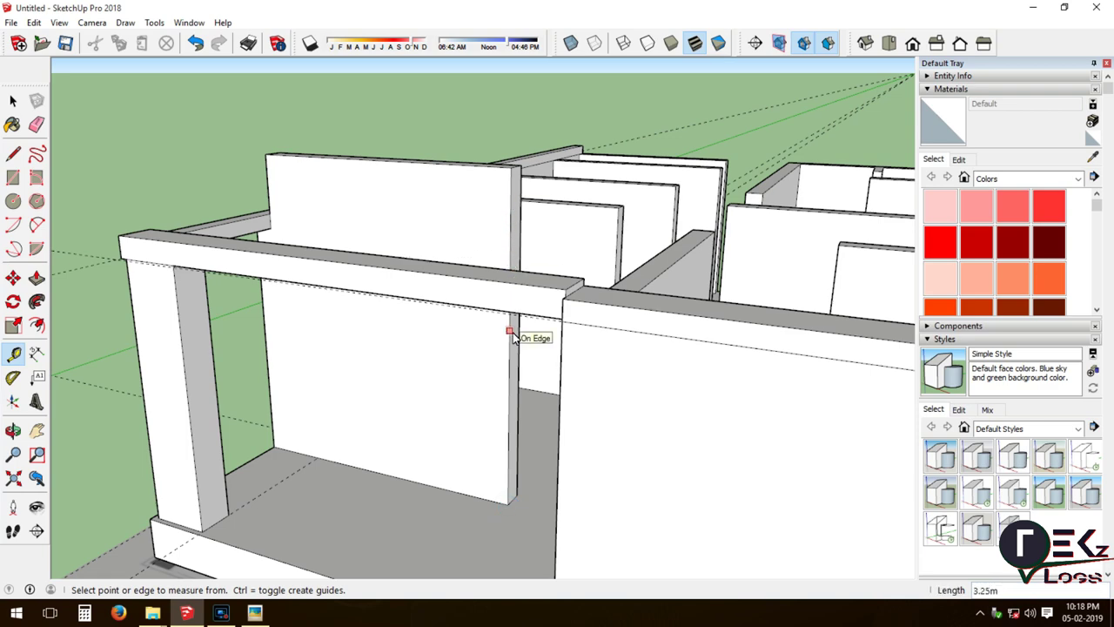
pyautogui.scroll(5, 512, 336)
pyautogui.scroll(-2, 500, 318)
pyautogui.scroll(-2, 493, 258)
# Measure from the wall base, then erase the extra lower guide line.
pyautogui.click(443, 532)
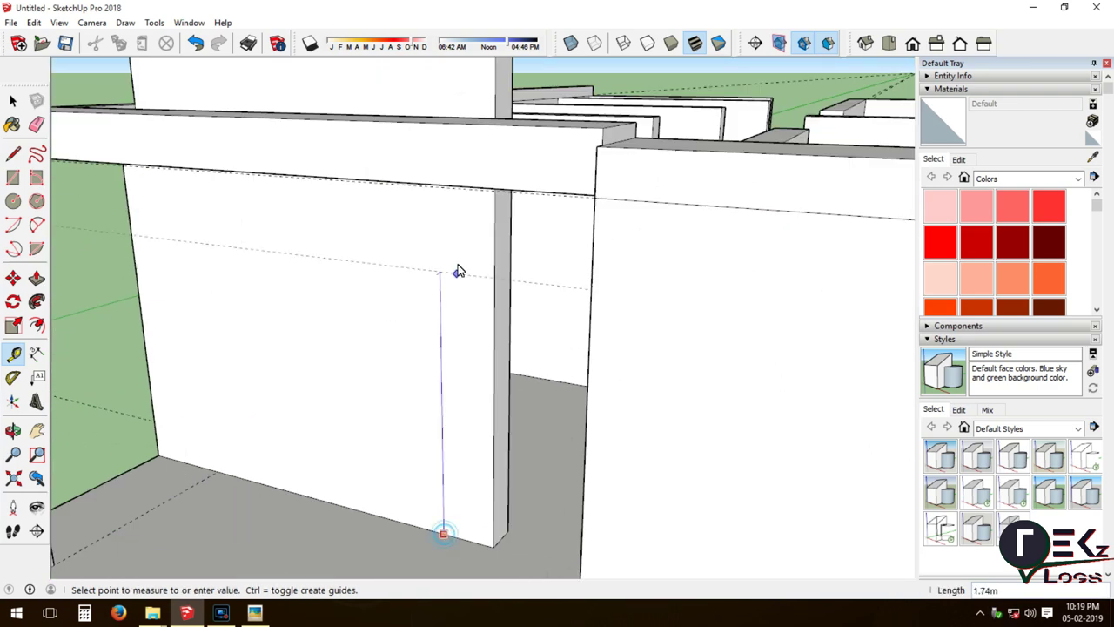
pyautogui.scroll(-5, 462, 273)
pyautogui.scroll(5, 464, 338)
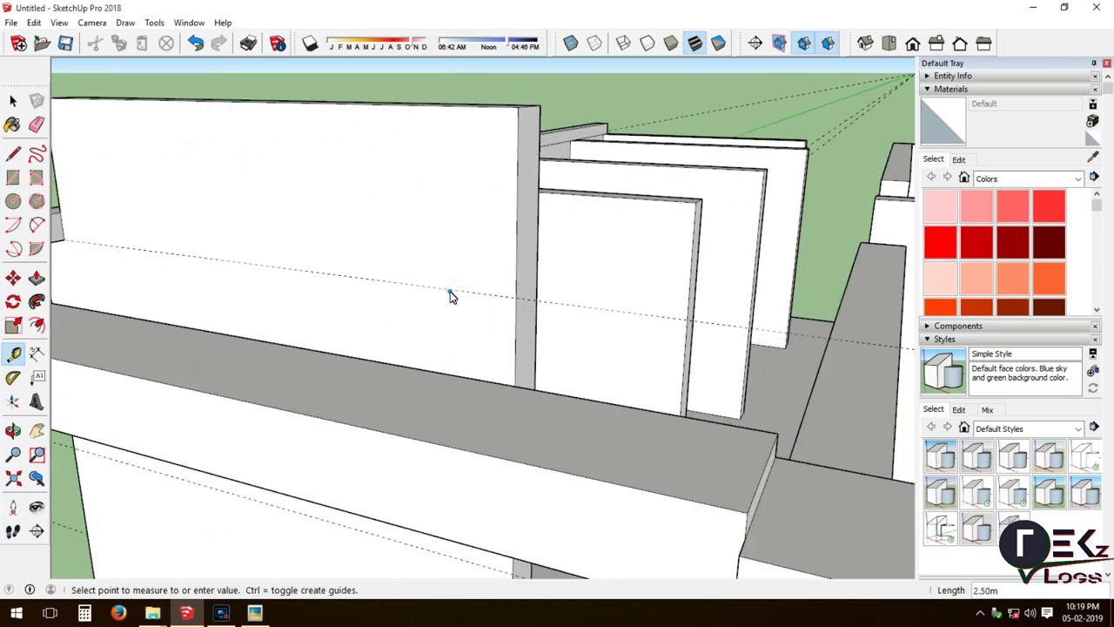
pyautogui.scroll(3, 572, 293)
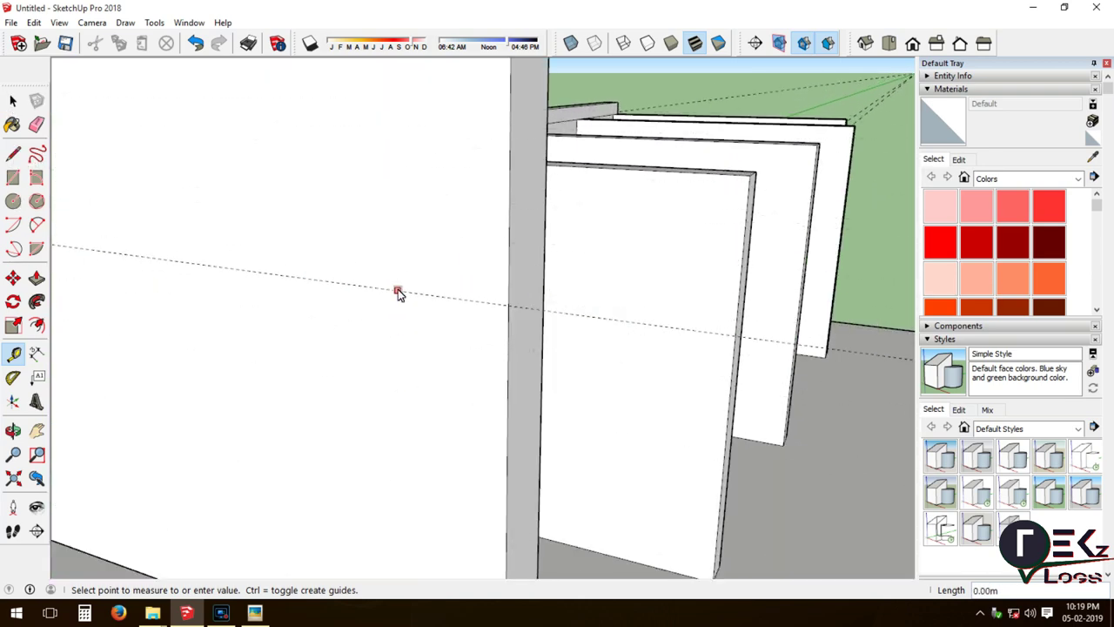
pyautogui.press('Escape')
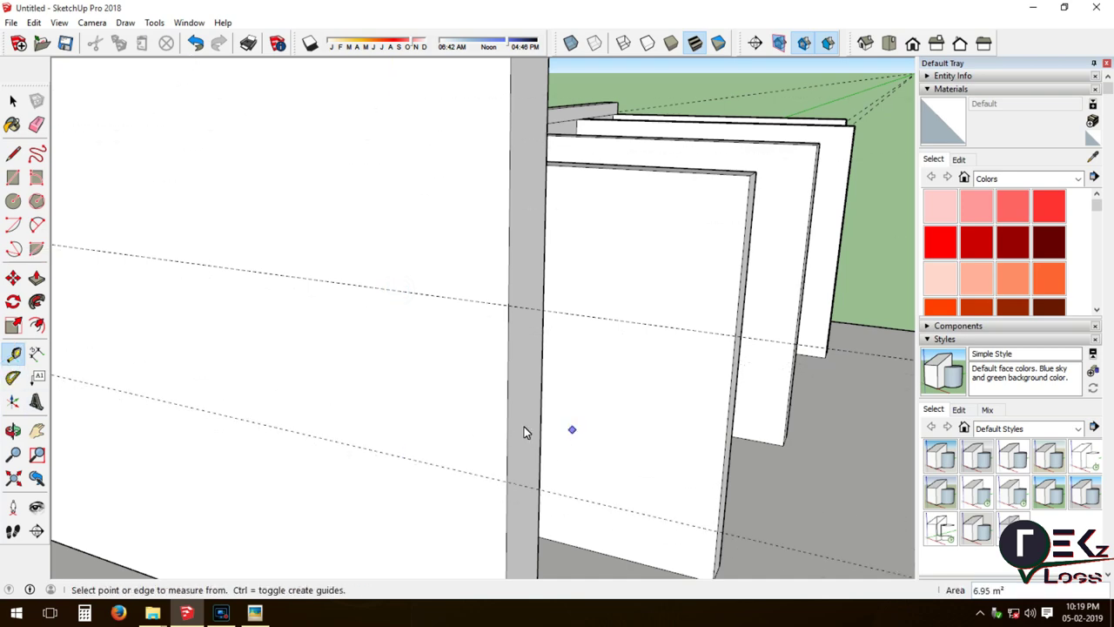
pyautogui.press('e')
pyautogui.click(395, 417)
pyautogui.press('l')
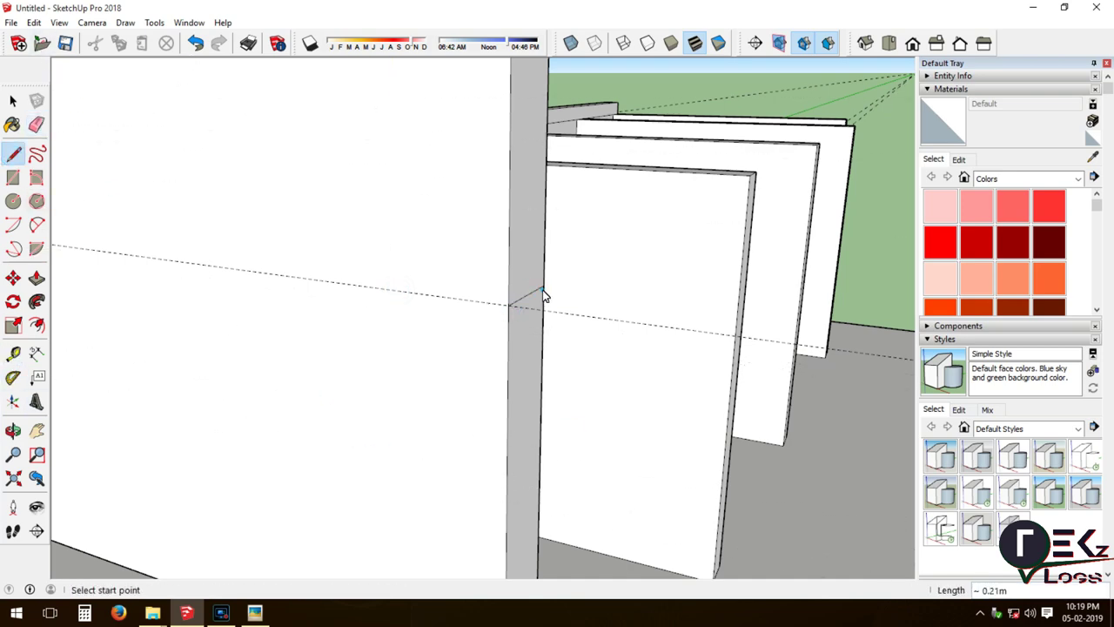
pyautogui.scroll(-5, 531, 293)
# Extend the short wall end 0.75 m and pull it up to full height.
pyautogui.press('p')
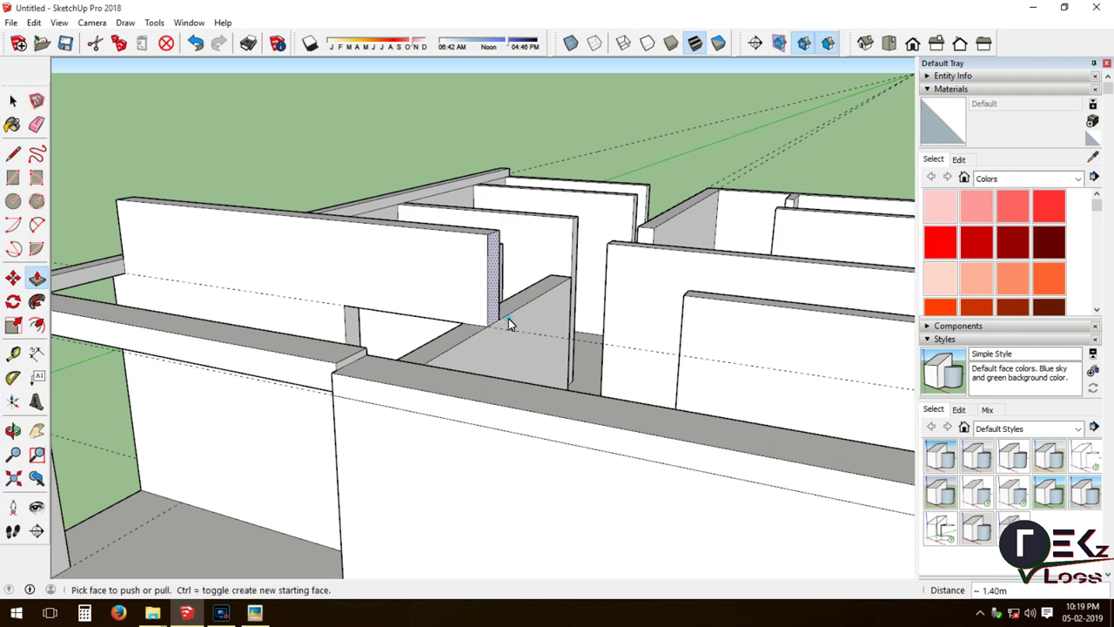
pyautogui.moveTo(508, 318); pyautogui.dragTo(512, 312, button='middle')
pyautogui.click(514, 306)
pyautogui.moveTo(514, 306); pyautogui.dragTo(481, 248)
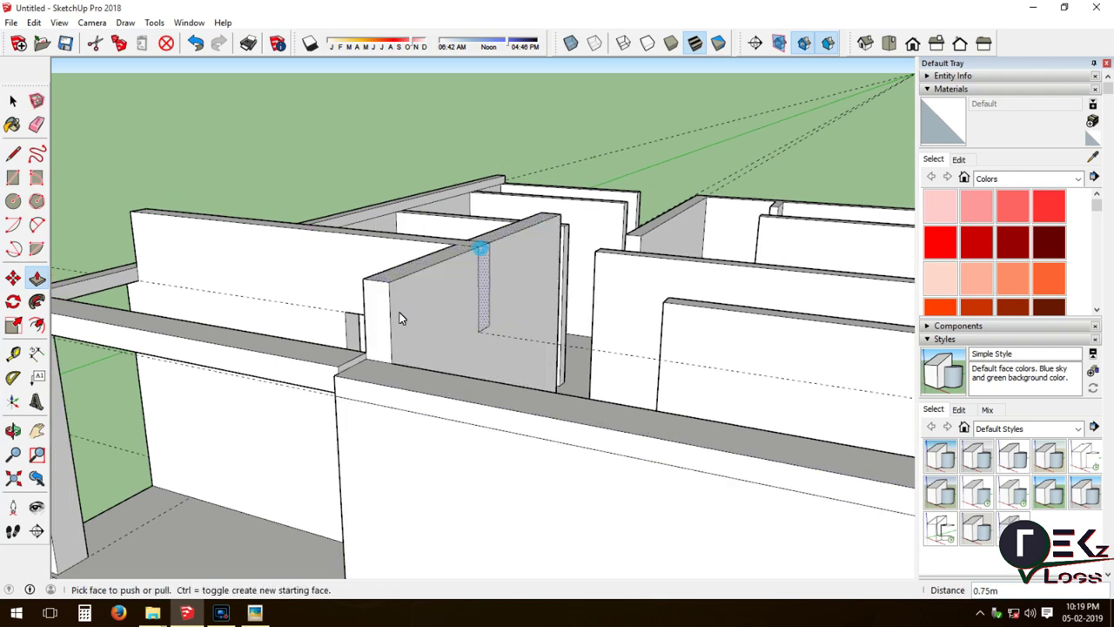
pyautogui.press('e')
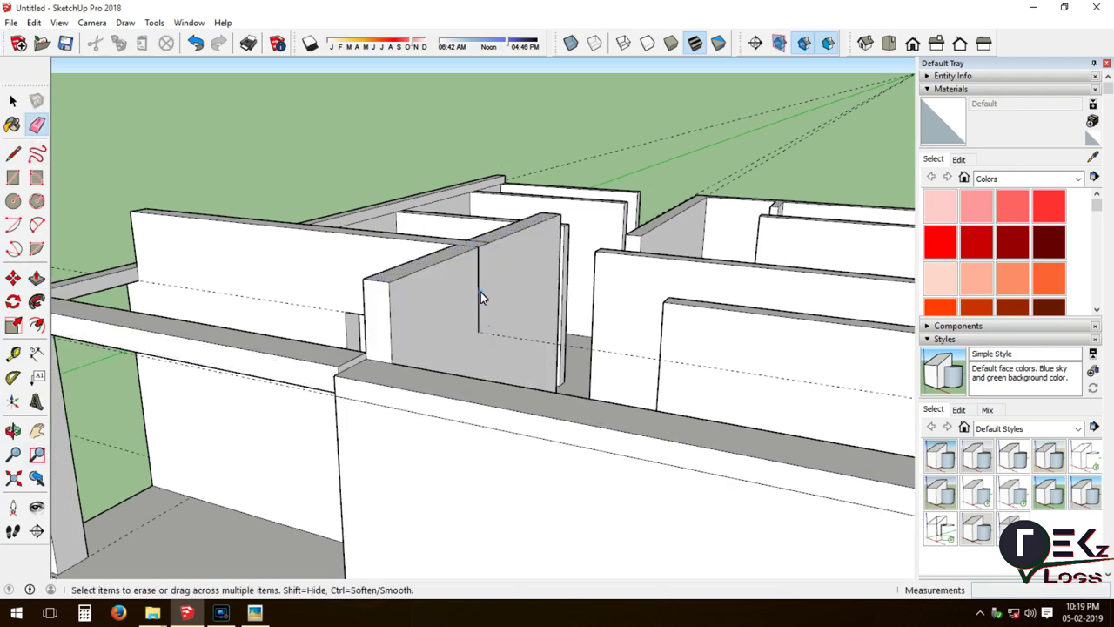
pyautogui.moveTo(480, 293); pyautogui.dragTo(484, 357, button='middle')
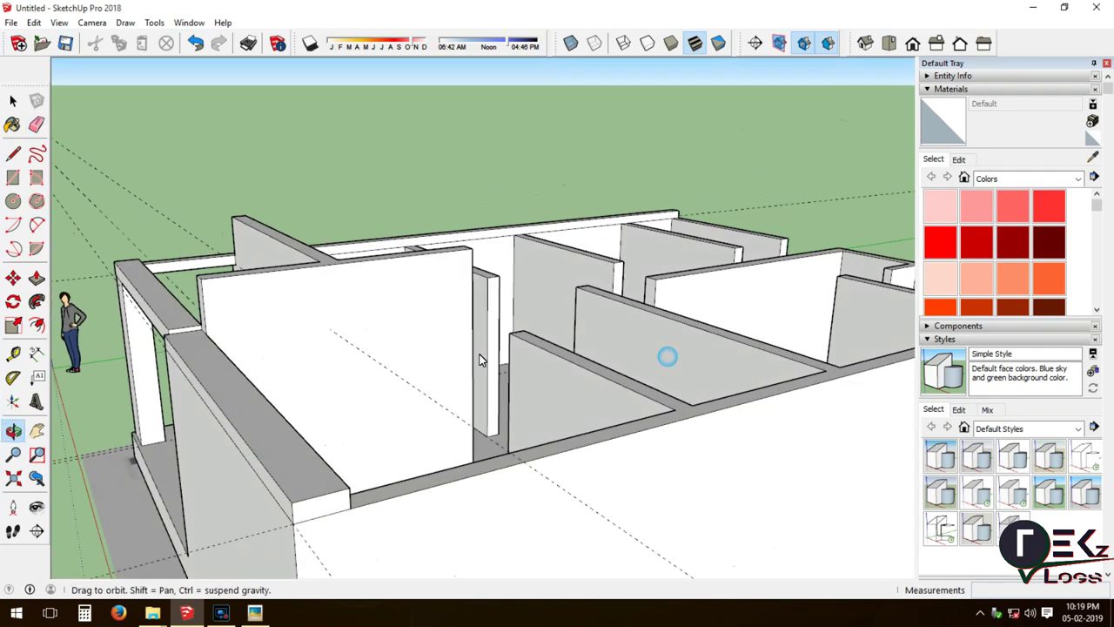
pyautogui.moveTo(485, 362)
pyautogui.mouseDown(button='middle')
pyautogui.moveTo(373, 352)
pyautogui.moveTo(454, 421)
pyautogui.moveTo(344, 377)
pyautogui.moveTo(517, 393)
pyautogui.moveTo(510, 440)
pyautogui.moveTo(409, 453)
pyautogui.mouseUp(button='middle')
# Try pushing the left wall face in 0.10m, then undo it.
pyautogui.press('l')
pyautogui.click(402, 454)
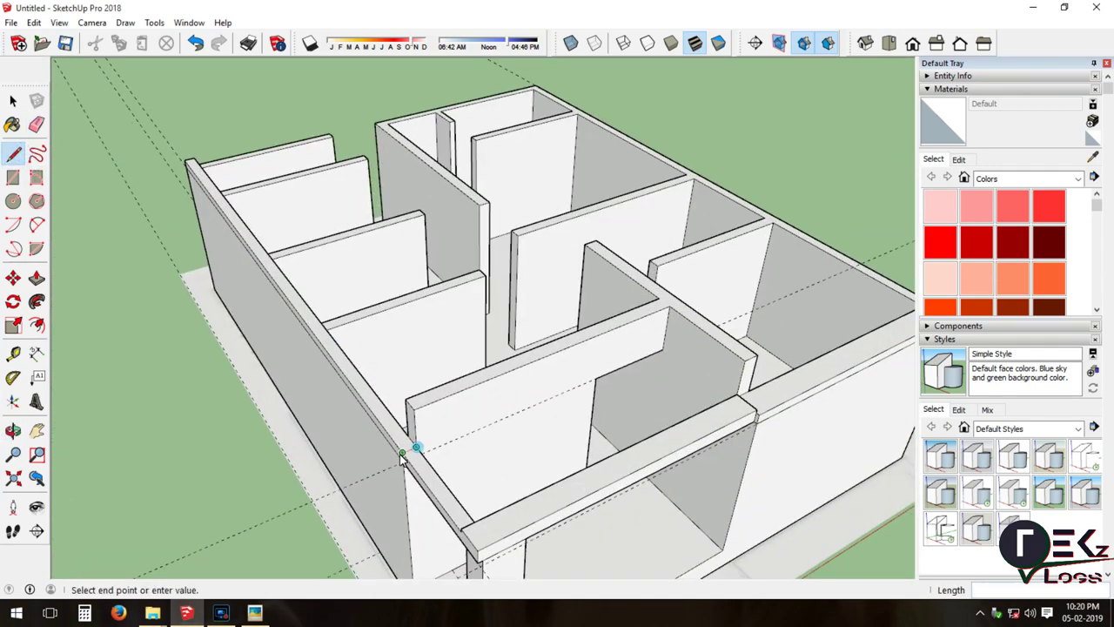
pyautogui.click(36, 278)
pyautogui.click(426, 404)
pyautogui.click(368, 313)
# Orbit to a closer, lower angle, then look down over the walls.
pyautogui.moveTo(356, 313)
pyautogui.mouseDown(button='middle')
pyautogui.moveTo(255, 443)
pyautogui.moveTo(659, 467)
pyautogui.moveTo(277, 419)
pyautogui.moveTo(281, 394)
pyautogui.moveTo(366, 462)
pyautogui.mouseUp(button='middle')
pyautogui.click(37, 124)
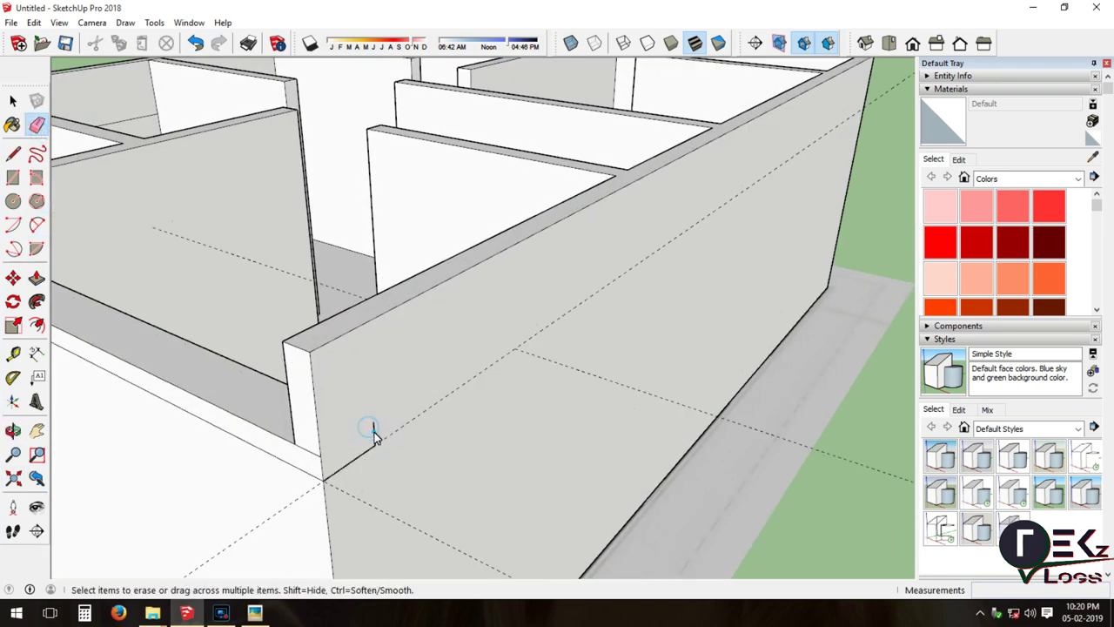
pyautogui.scroll(3, 372, 481)
pyautogui.scroll(2, 372, 480)
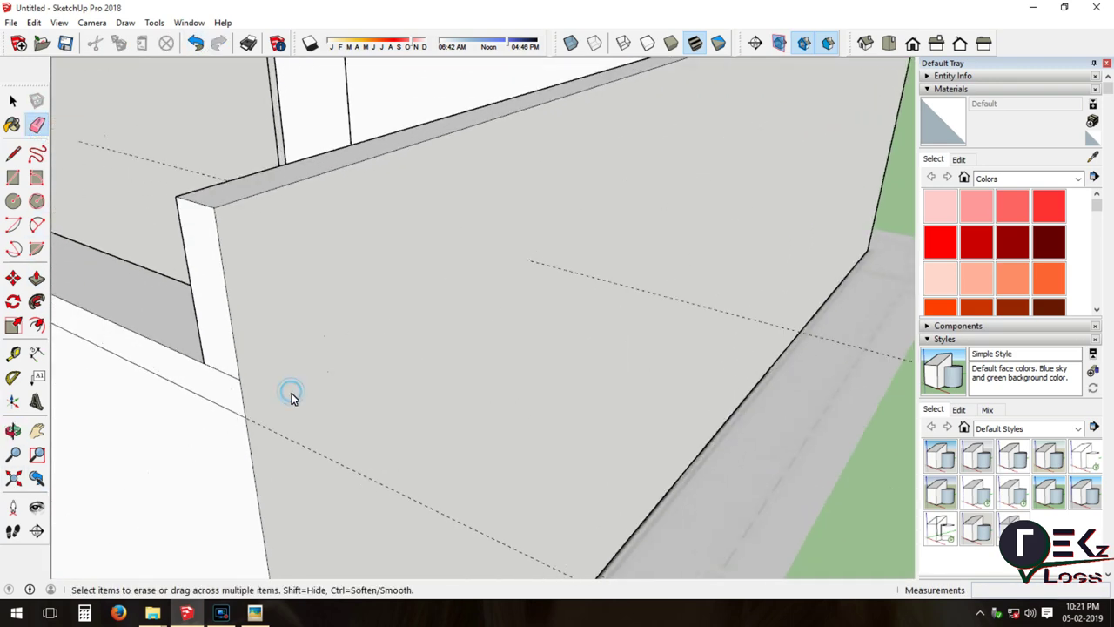
pyautogui.scroll(-3, 378, 388)
pyautogui.moveTo(378, 388)
pyautogui.mouseDown(button='middle')
pyautogui.moveTo(212, 348)
pyautogui.moveTo(166, 214)
pyautogui.moveTo(626, 231)
pyautogui.mouseUp(button='middle')
pyautogui.scroll(3, 625, 230)
# Draw a 0.20m edge along the wall top from the outer corner and start pushing the new face.
pyautogui.press('l')
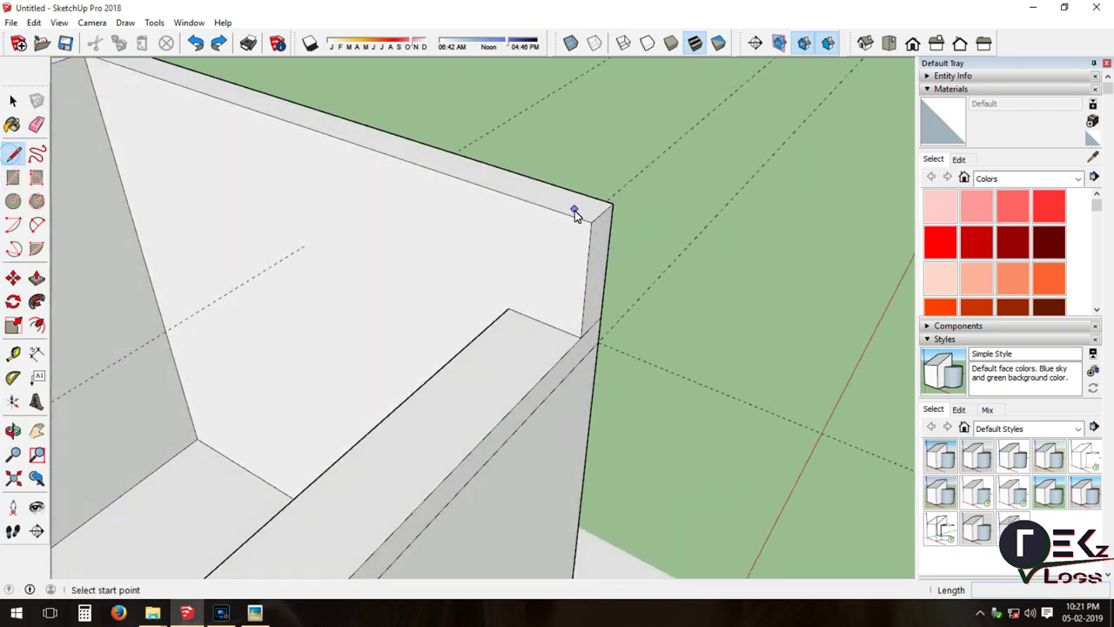
pyautogui.click(591, 221)
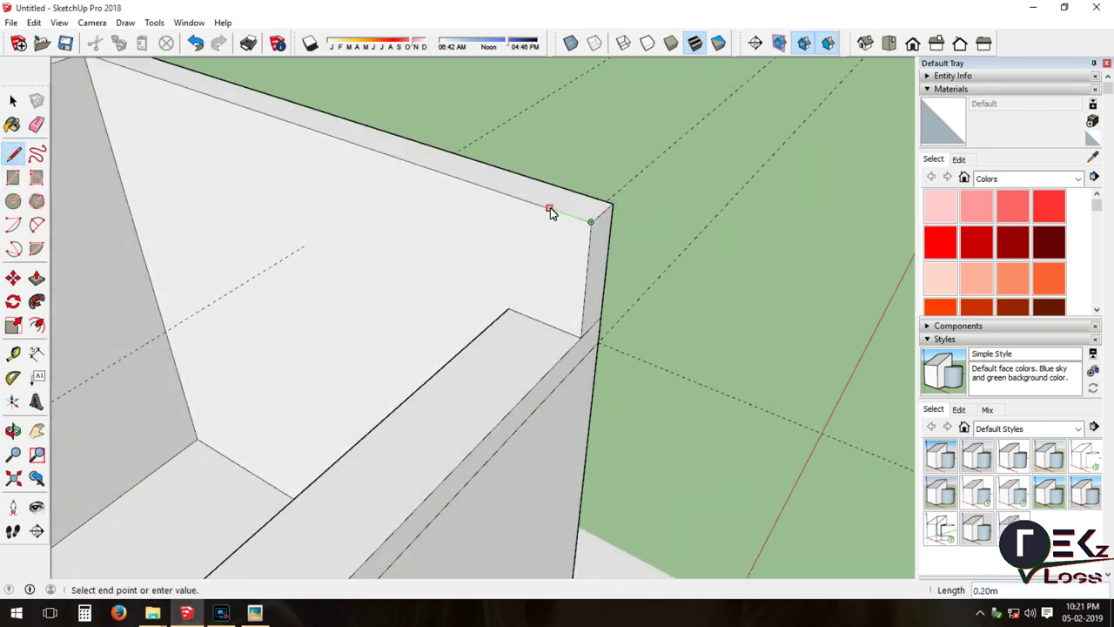
pyautogui.click(541, 324)
pyautogui.scroll(-2, 686, 159)
pyautogui.scroll(-3, 499, 363)
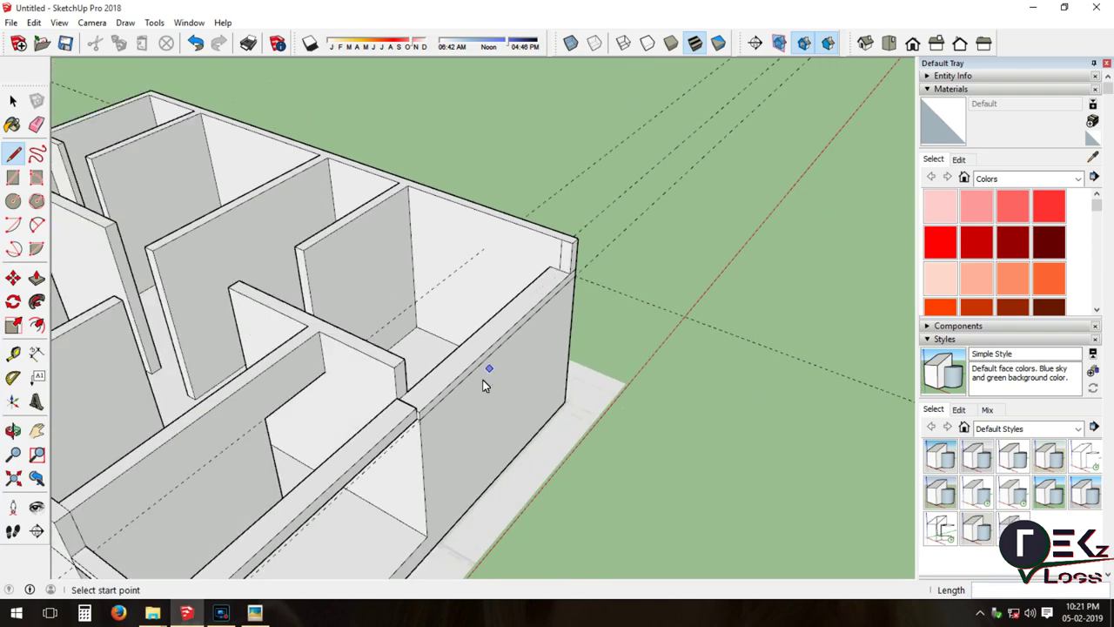
pyautogui.scroll(1, 587, 233)
pyautogui.press('p')
pyautogui.click(587, 233)
# Commit the push at the wall corner and orbit to a low close-up of the walls.
pyautogui.click(397, 383)
pyautogui.moveTo(397, 383); pyautogui.dragTo(341, 202, button='middle')
pyautogui.scroll(3, 341, 203)
pyautogui.moveTo(266, 212); pyautogui.dragTo(437, 269, button='middle')
pyautogui.scroll(2, 438, 269)
pyautogui.scroll(-1, 438, 268)
# Split a wall end with a line and extend it toward the opposite wall.
pyautogui.click(13, 154)
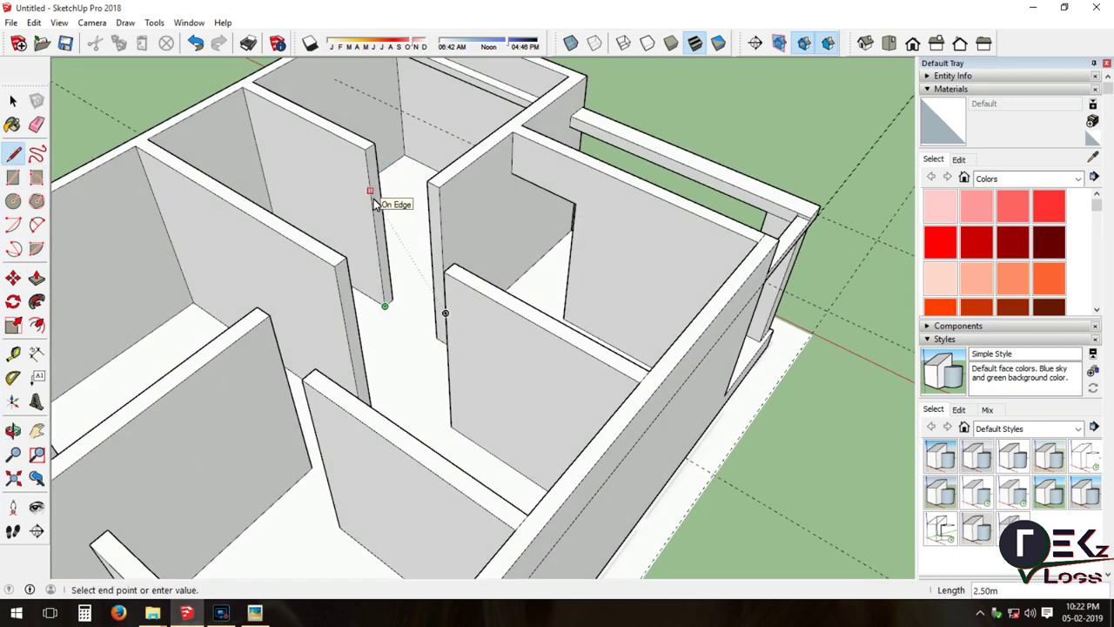
pyautogui.scroll(3, 376, 190)
pyautogui.scroll(2, 368, 191)
pyautogui.click(336, 217)
pyautogui.scroll(-4, 336, 216)
pyautogui.click(37, 276)
pyautogui.click(336, 261)
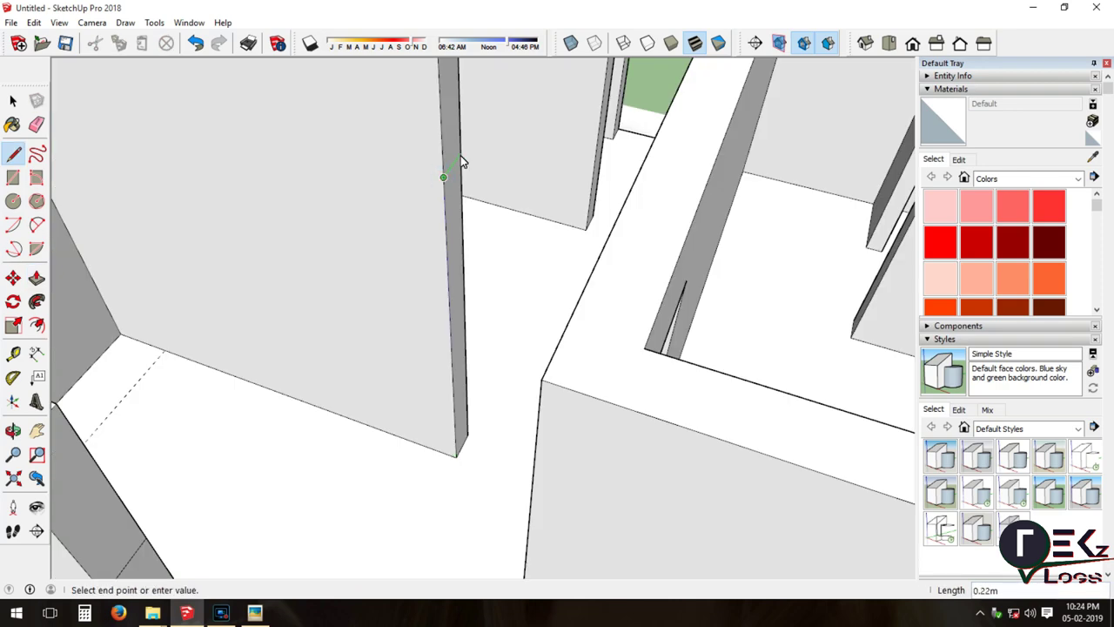
pyautogui.press('Escape')
pyautogui.press('p')
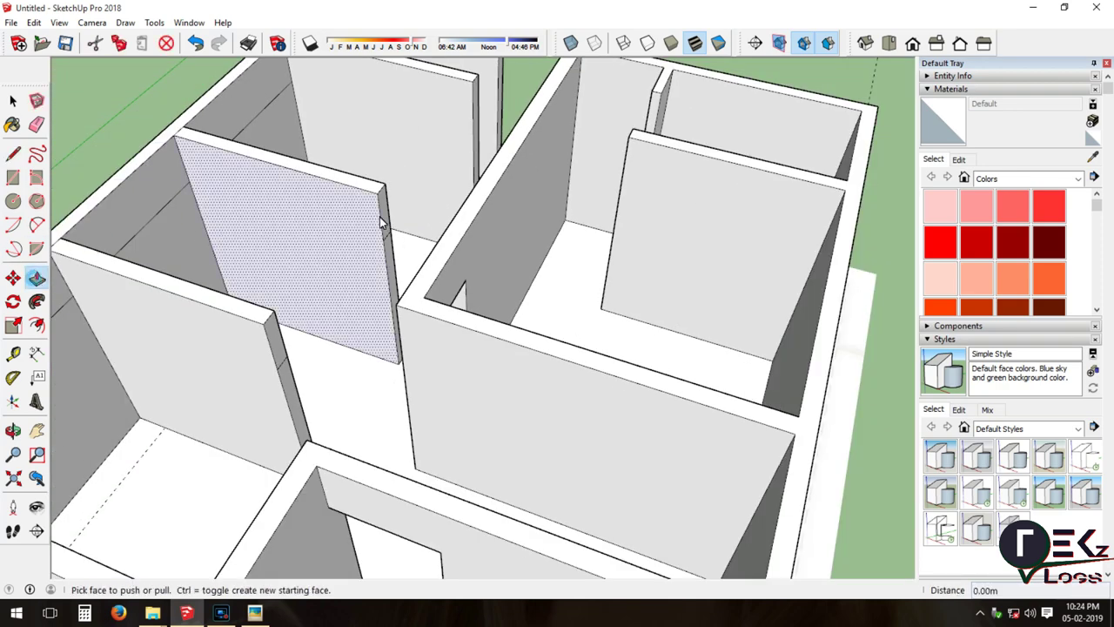
pyautogui.scroll(-5, 444, 174)
pyautogui.scroll(3, 388, 244)
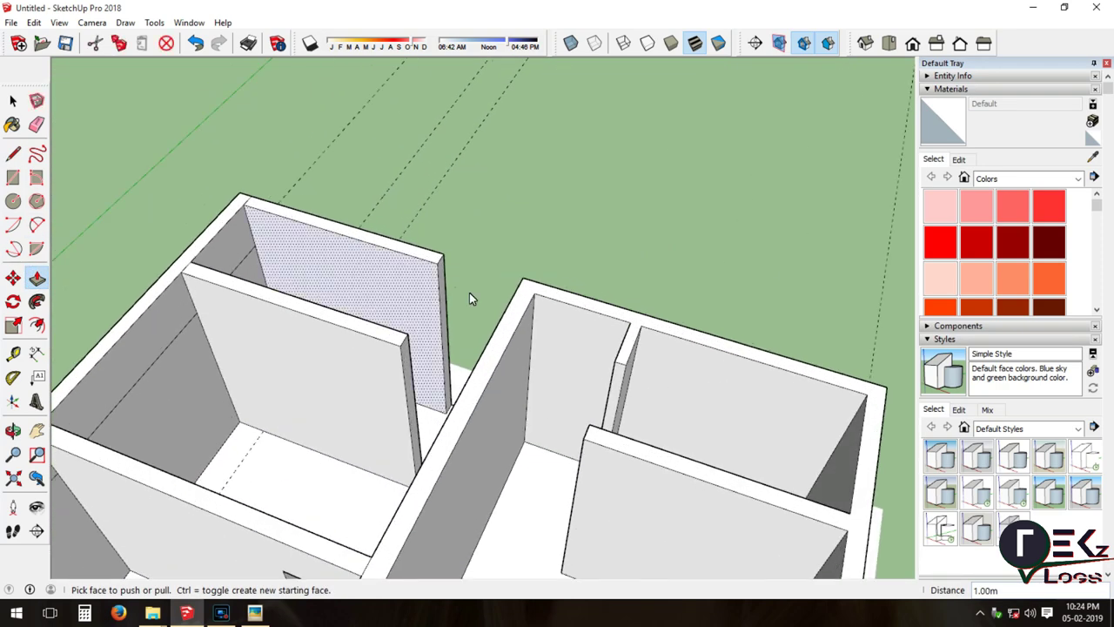
pyautogui.scroll(3, 472, 343)
# Extend another interior wall 1.06m, leaving a doorway gap.
pyautogui.press('l')
pyautogui.click(442, 438)
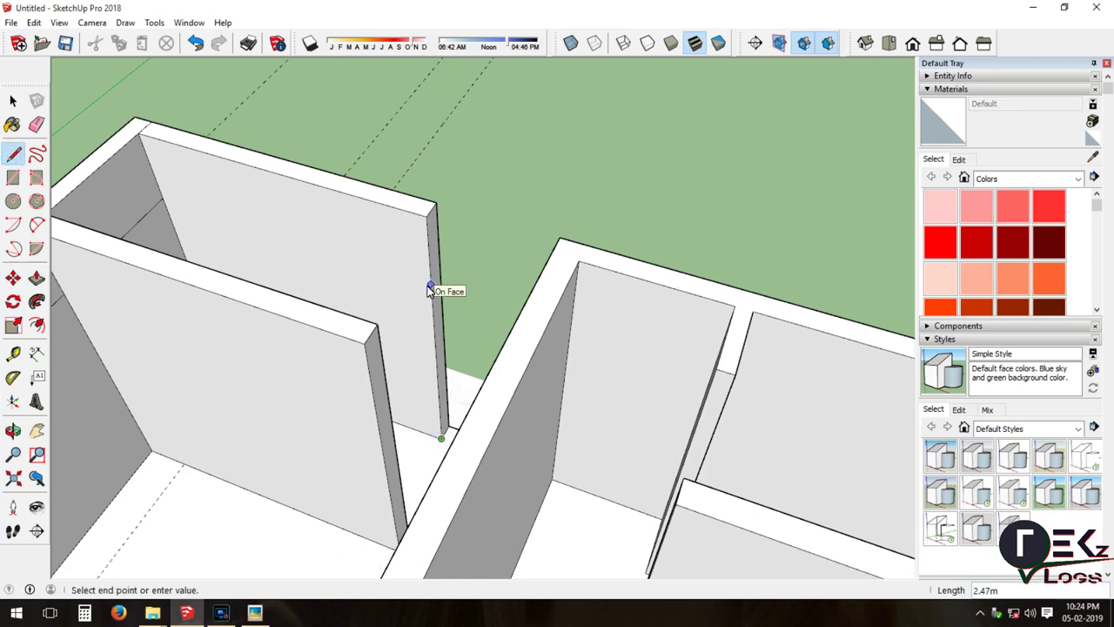
pyautogui.press('p')
pyautogui.click(442, 250)
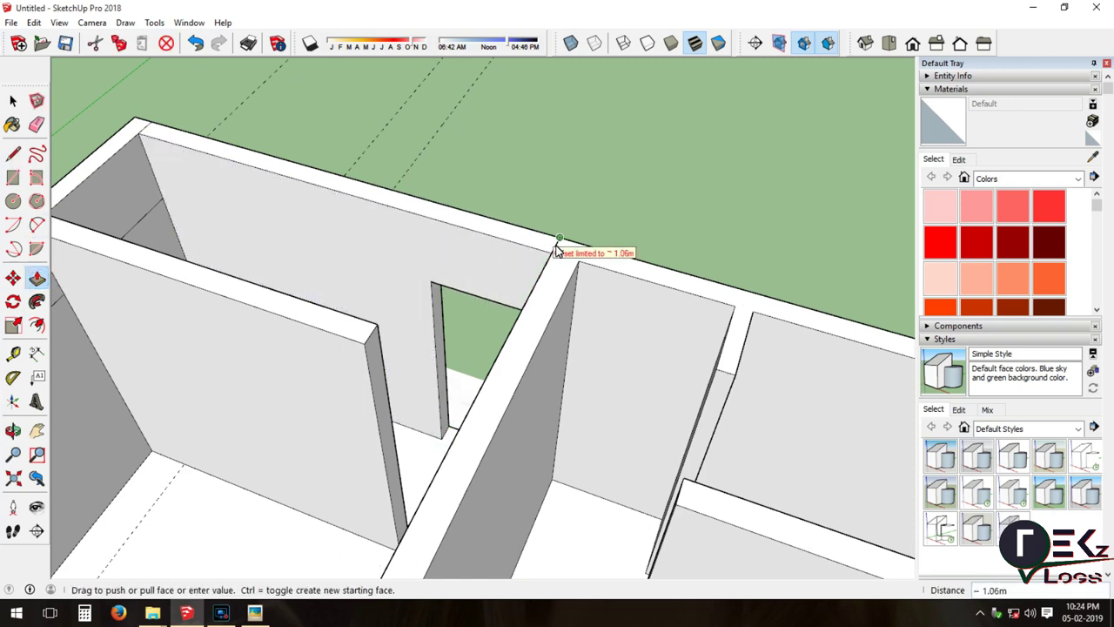
pyautogui.click(487, 249)
pyautogui.scroll(-3, 435, 310)
pyautogui.scroll(4, 435, 311)
pyautogui.click(13, 429)
pyautogui.moveTo(522, 392)
pyautogui.mouseDown()
pyautogui.moveTo(616, 420)
pyautogui.moveTo(522, 435)
pyautogui.mouseUp()
# Draw a vertical line up the next wall end to split off its face.
pyautogui.press('l')
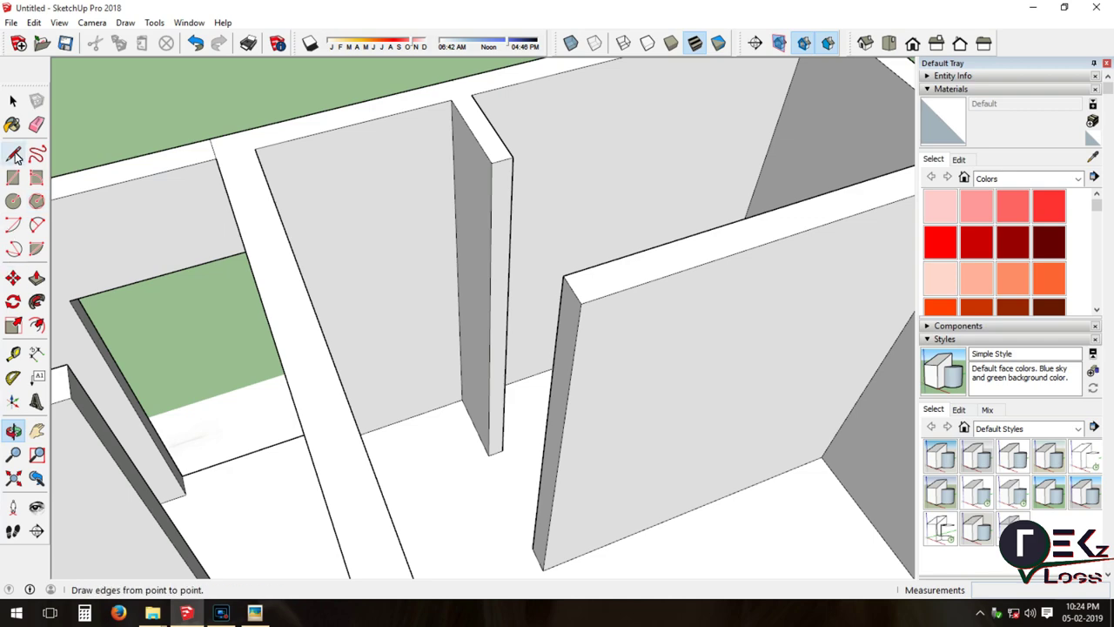
pyautogui.click(488, 453)
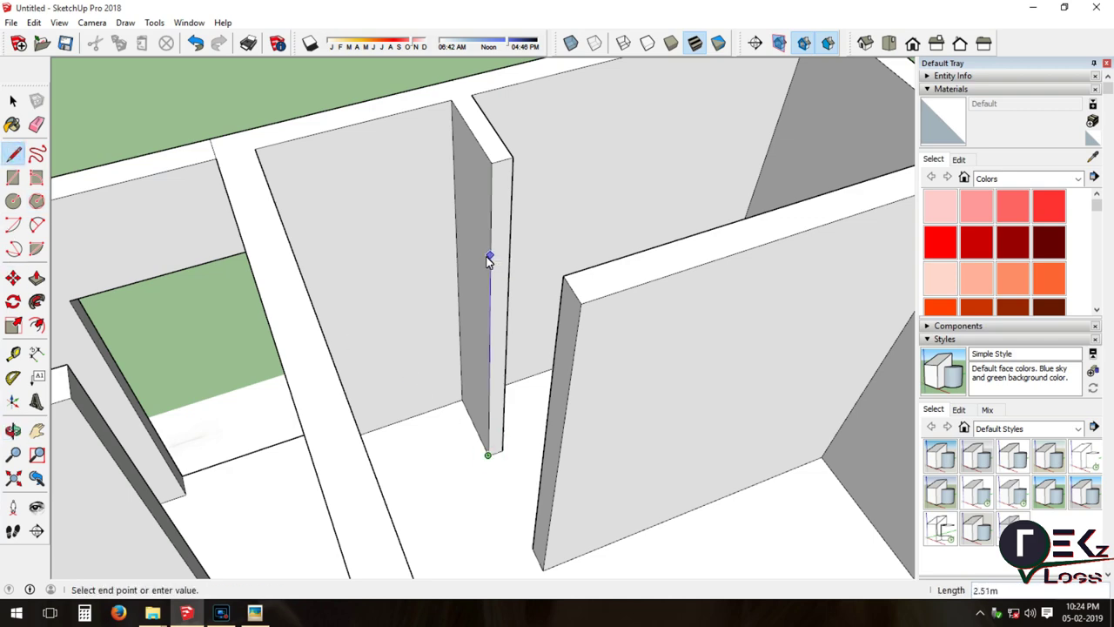
pyautogui.scroll(2, 489, 260)
pyautogui.click(508, 259)
pyautogui.scroll(-4, 507, 260)
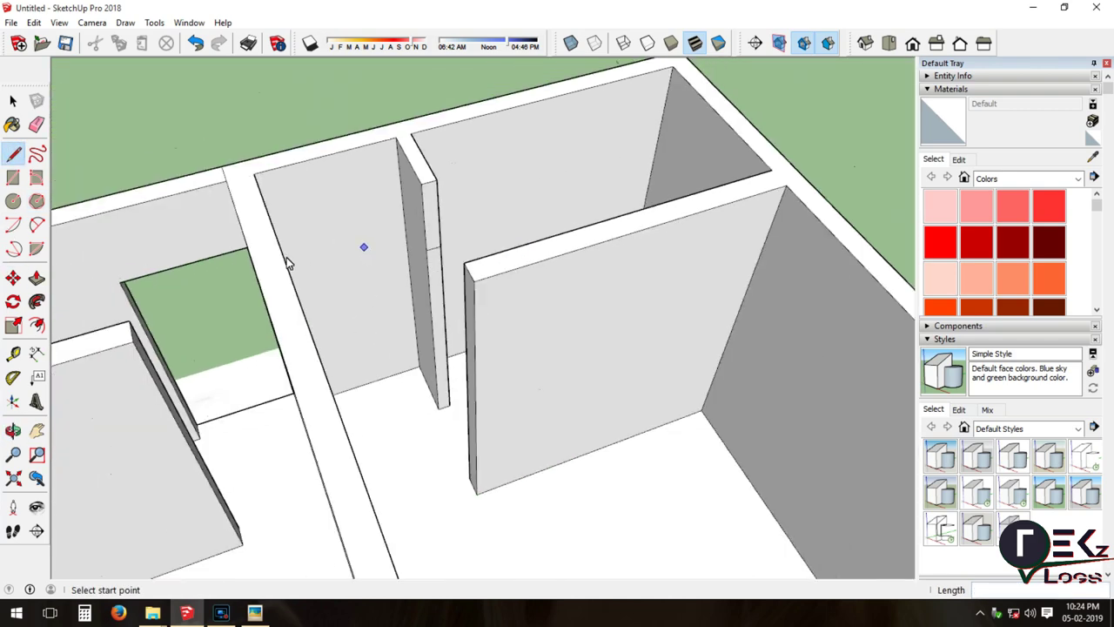
pyautogui.press('p')
pyautogui.scroll(-3, 367, 122)
pyautogui.scroll(-3, 436, 373)
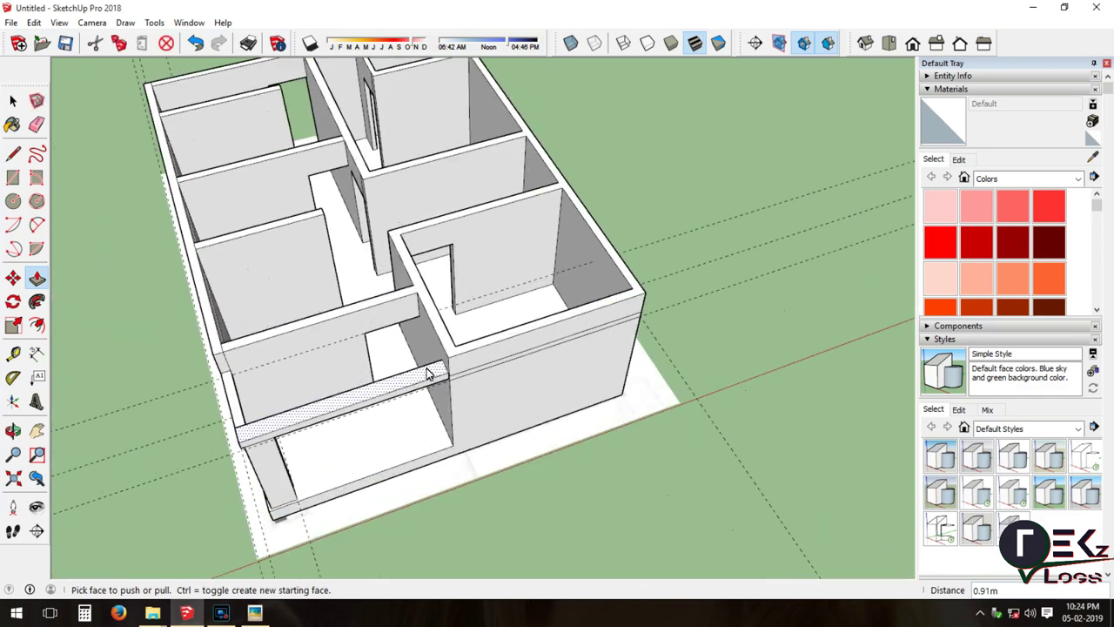
pyautogui.scroll(3, 510, 247)
pyautogui.moveTo(510, 246)
pyautogui.mouseDown(button='middle')
pyautogui.moveTo(455, 386)
pyautogui.moveTo(432, 361)
pyautogui.moveTo(418, 288)
pyautogui.mouseUp(button='middle')
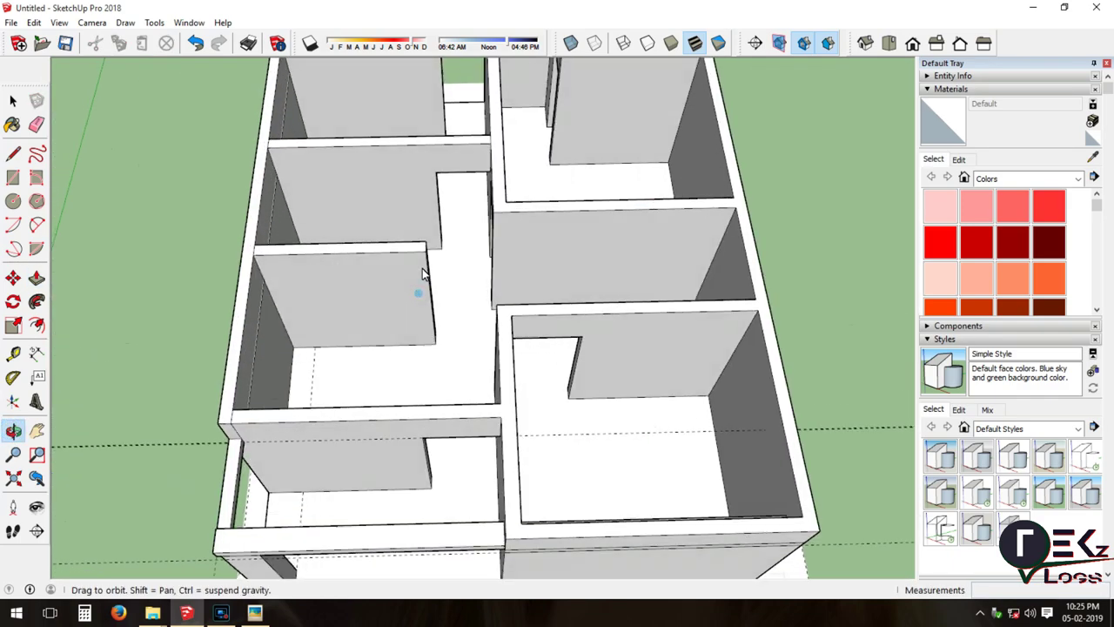
pyautogui.scroll(5, 418, 288)
pyautogui.moveTo(423, 356); pyautogui.dragTo(487, 382, button='middle')
# Outline a rectangle on the inner wall and push it back 1.11m to cut an opening.
pyautogui.click(12, 181)
pyautogui.click(341, 304)
pyautogui.click(554, 418)
pyautogui.press('p')
pyautogui.click(445, 323)
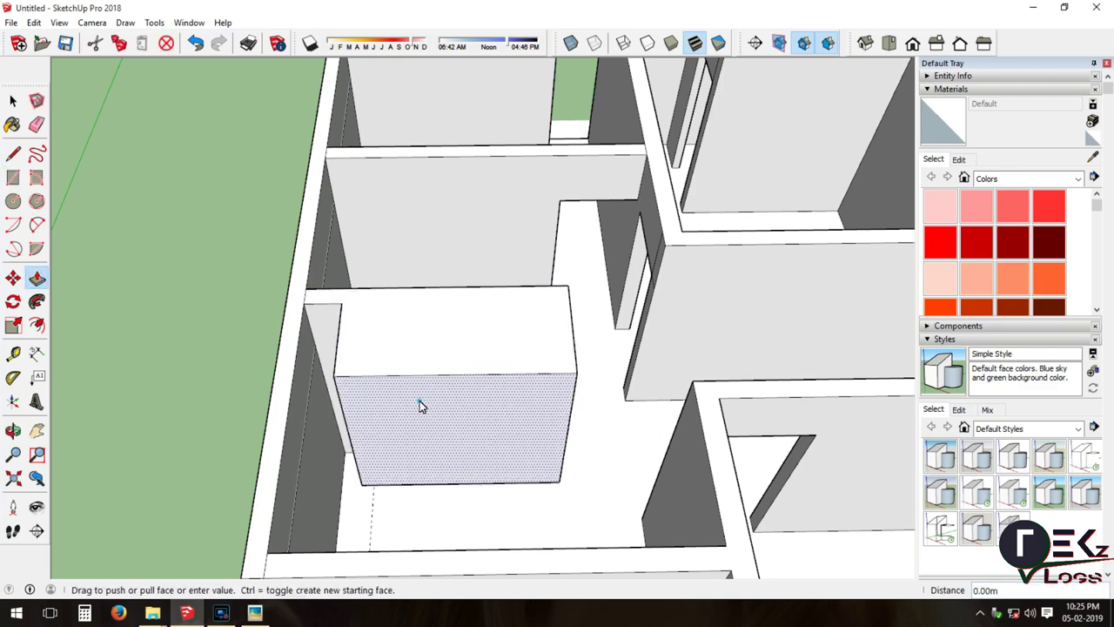
pyautogui.click(400, 303)
pyautogui.scroll(-3, 398, 296)
# Draw a 3.90m line along the porch beam.
pyautogui.moveTo(398, 296); pyautogui.dragTo(381, 330, button='middle')
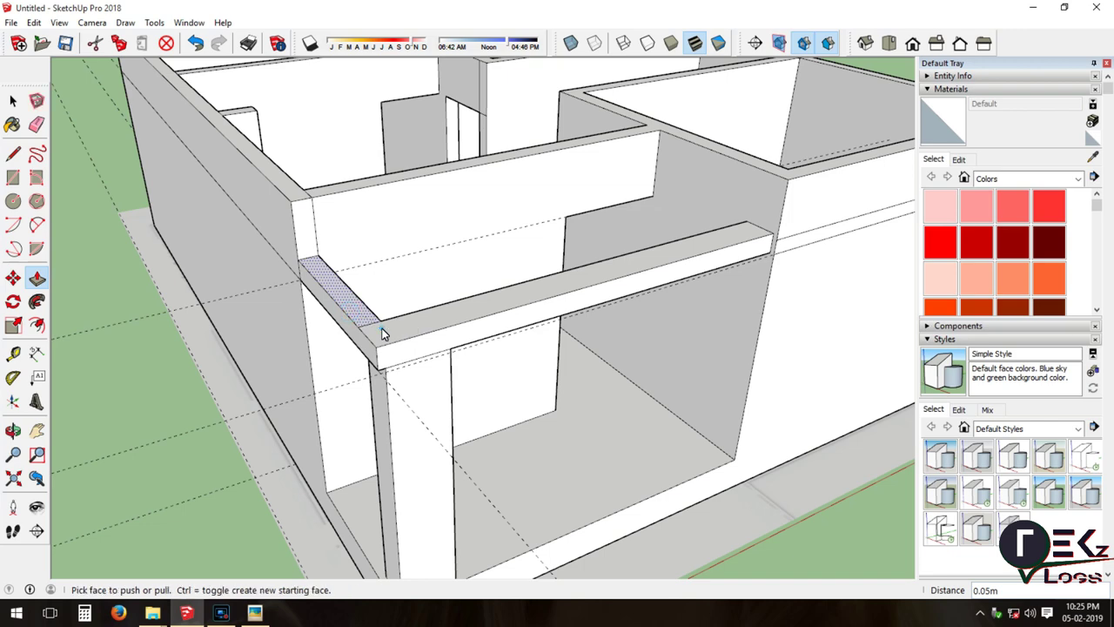
pyautogui.scroll(-2, 381, 330)
pyautogui.press('l')
pyautogui.click(294, 286)
pyautogui.click(587, 218)
# Draw edges from the beam to the wall corner to close a face on the porch slab.
pyautogui.click(587, 219)
pyautogui.click(658, 258)
pyautogui.scroll(5, 336, 331)
pyautogui.click(208, 292)
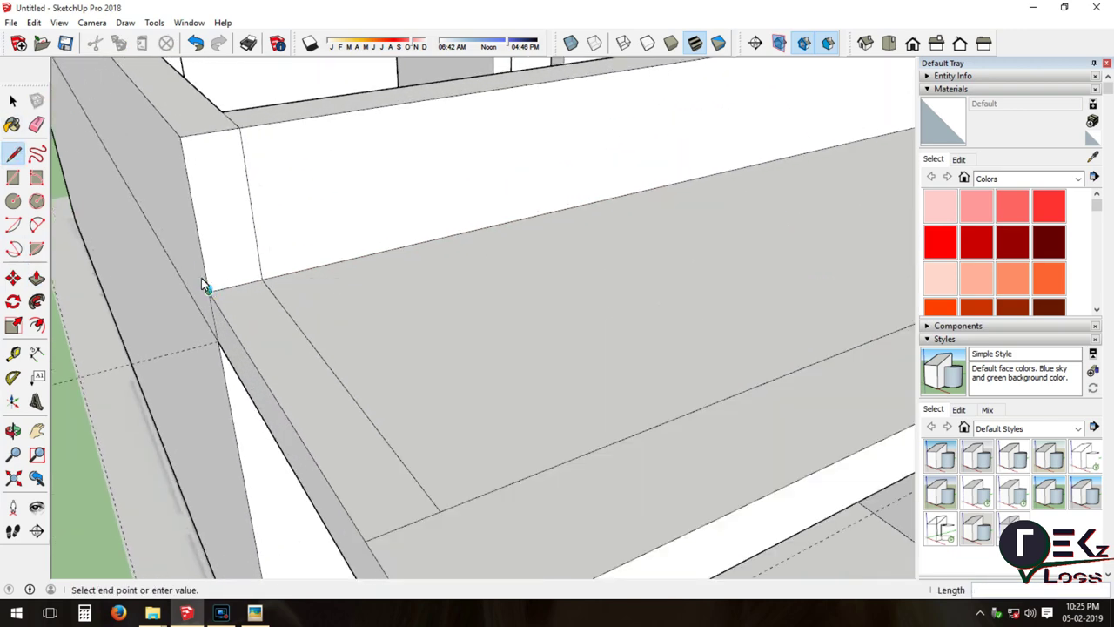
pyautogui.scroll(1, 202, 263)
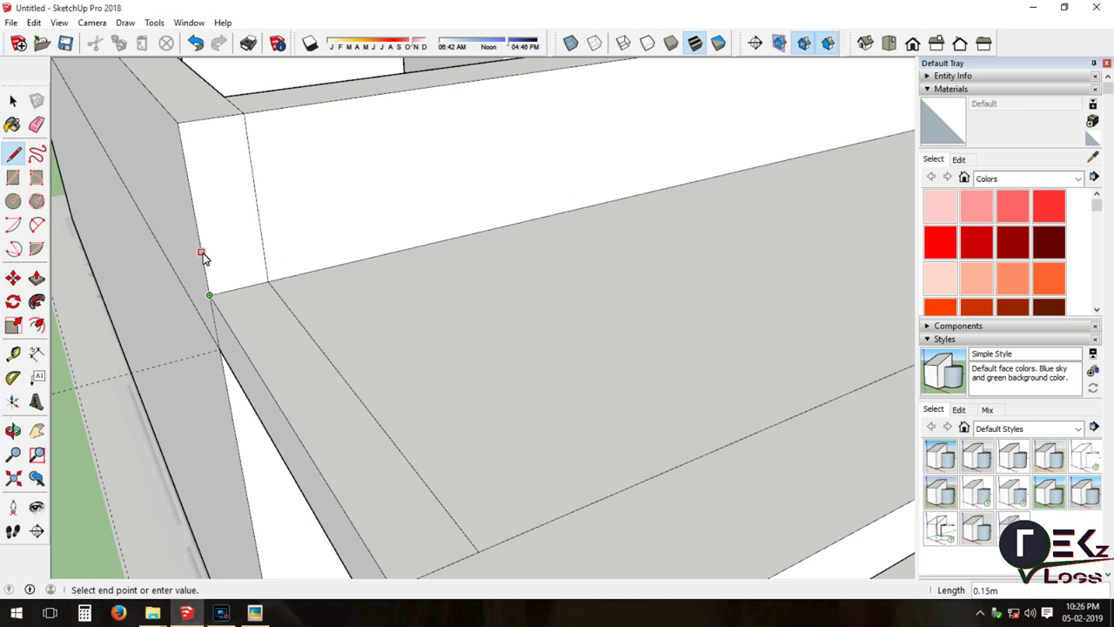
pyautogui.click(201, 253)
pyautogui.scroll(-3, 202, 252)
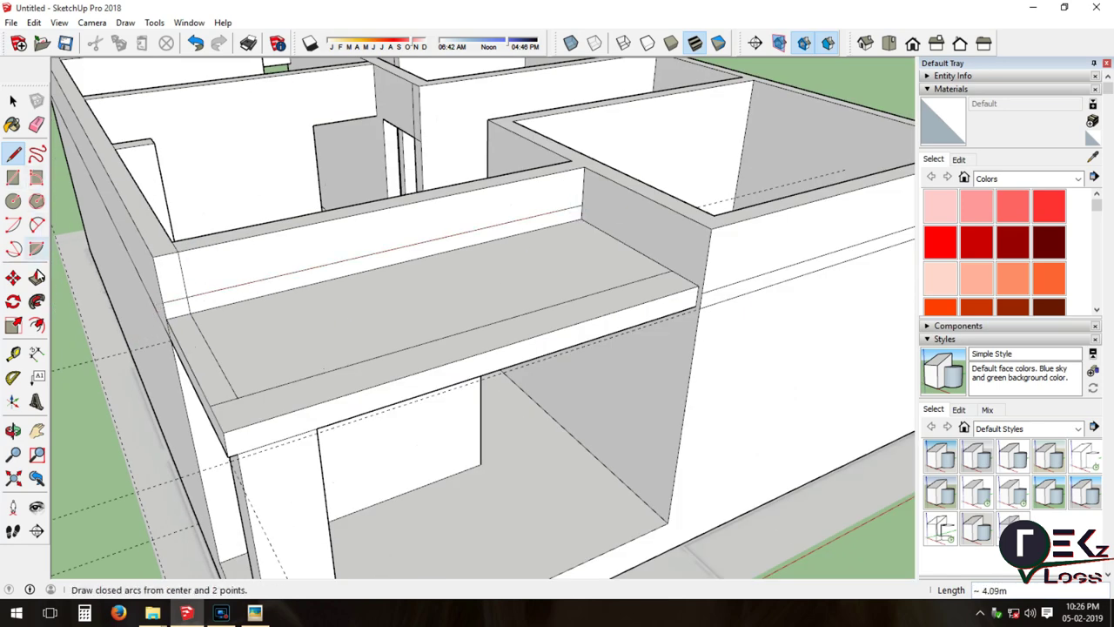
# Erase the stray line, push the porch slab face level, and orbit out to the whole building.
pyautogui.click(38, 128)
pyautogui.click(187, 305)
pyautogui.press('p')
pyautogui.click(241, 288)
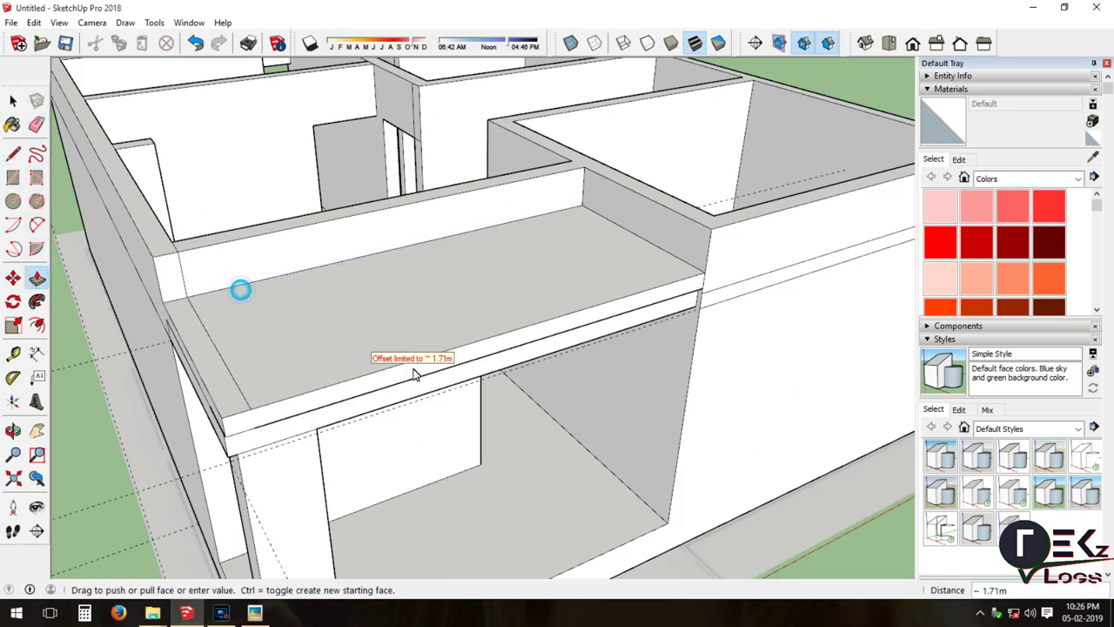
pyautogui.click(202, 315)
pyautogui.press('e')
pyautogui.scroll(2, 224, 367)
pyautogui.scroll(-2, 473, 355)
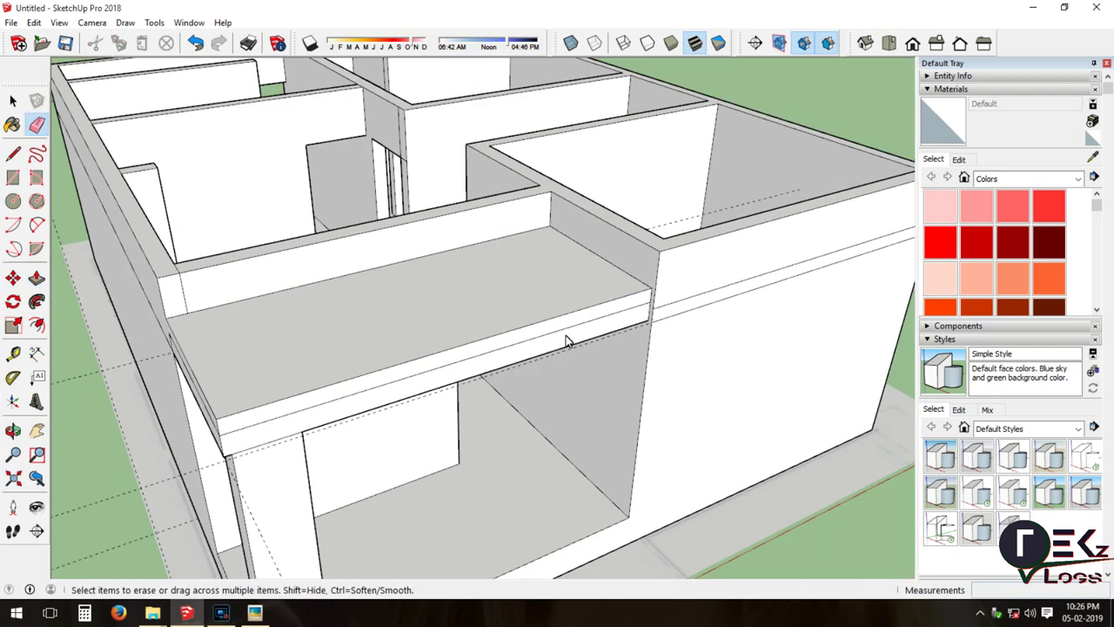
pyautogui.click(13, 432)
pyautogui.moveTo(174, 365)
pyautogui.mouseDown()
pyautogui.moveTo(275, 347)
pyautogui.moveTo(538, 394)
pyautogui.mouseUp()
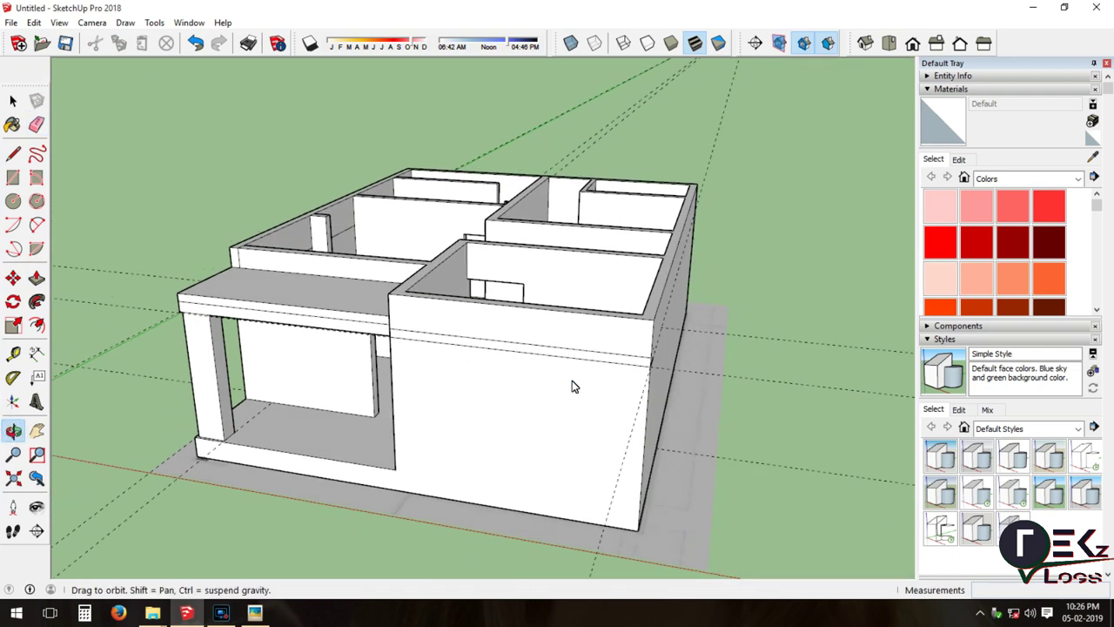
# Place a measured guide line across the front wall with the Tape Measure.
pyautogui.press('r')
pyautogui.scroll(2, 505, 352)
pyautogui.scroll(-1, 426, 314)
pyautogui.click(13, 354)
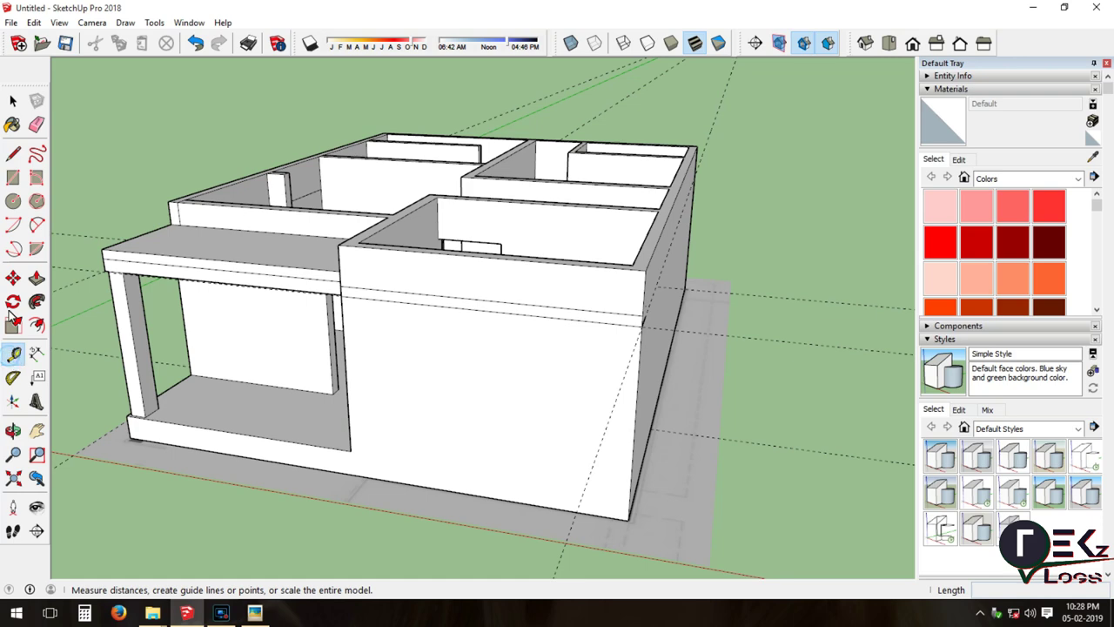
pyautogui.click(441, 492)
pyautogui.click(468, 471)
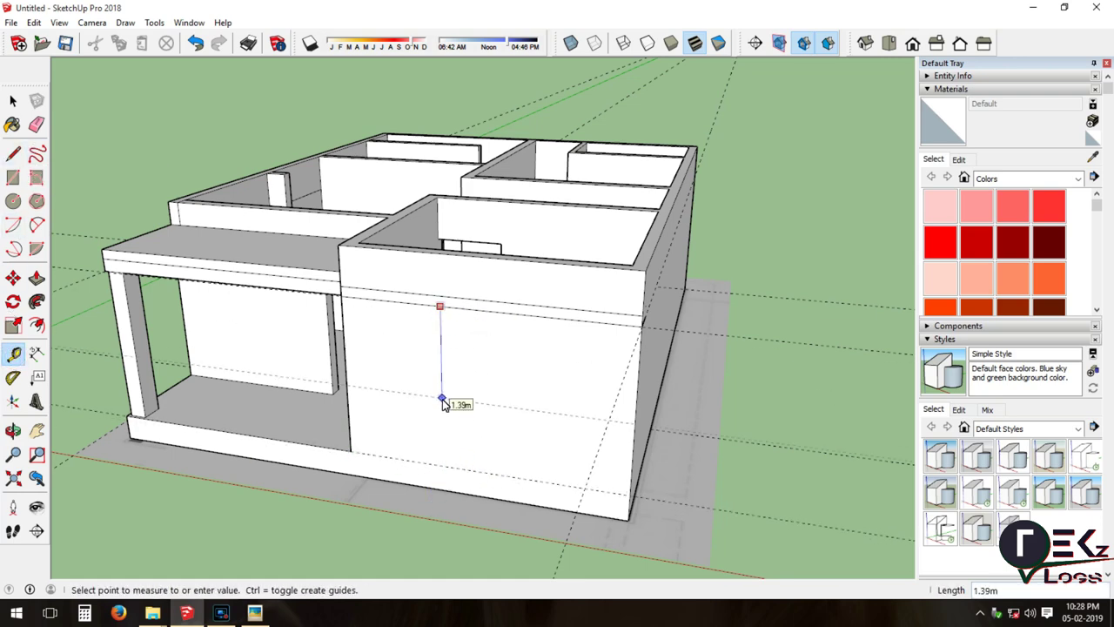
pyautogui.scroll(2, 442, 416)
pyautogui.scroll(3, 441, 413)
pyautogui.press('b')
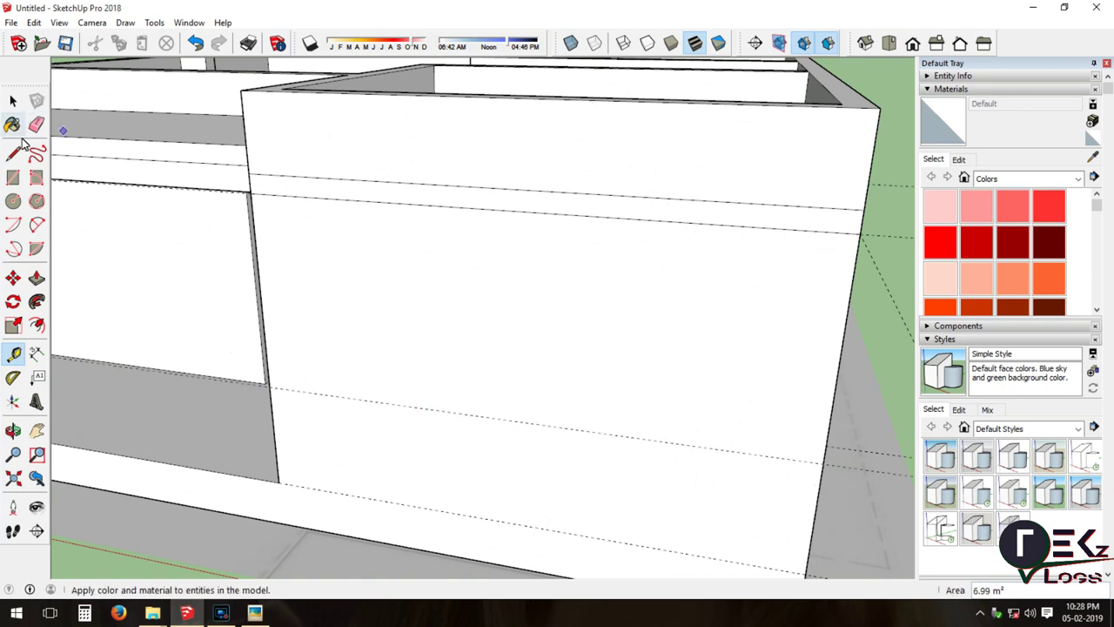
# Add a vertical centre guide measured from the wall's left edge.
pyautogui.press('r')
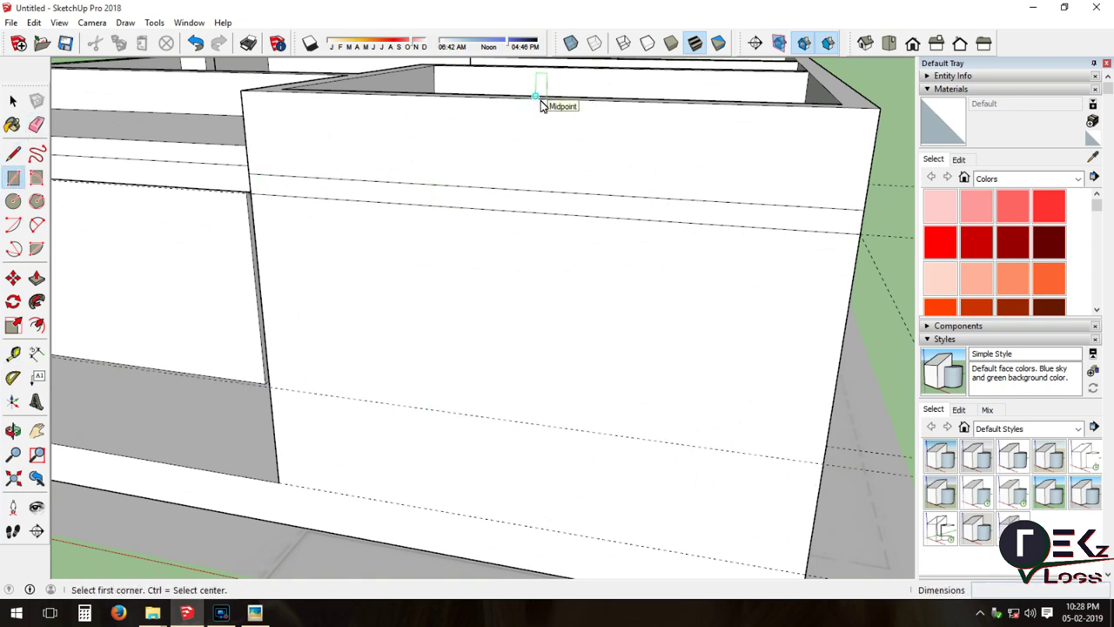
pyautogui.click(13, 353)
pyautogui.click(261, 303)
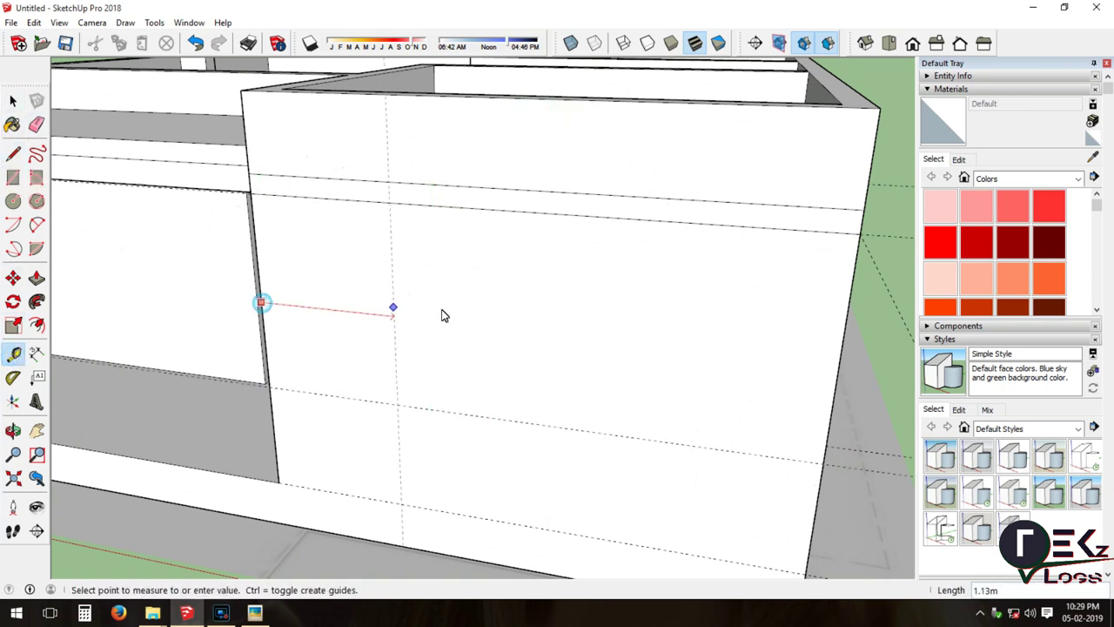
pyautogui.click(522, 126)
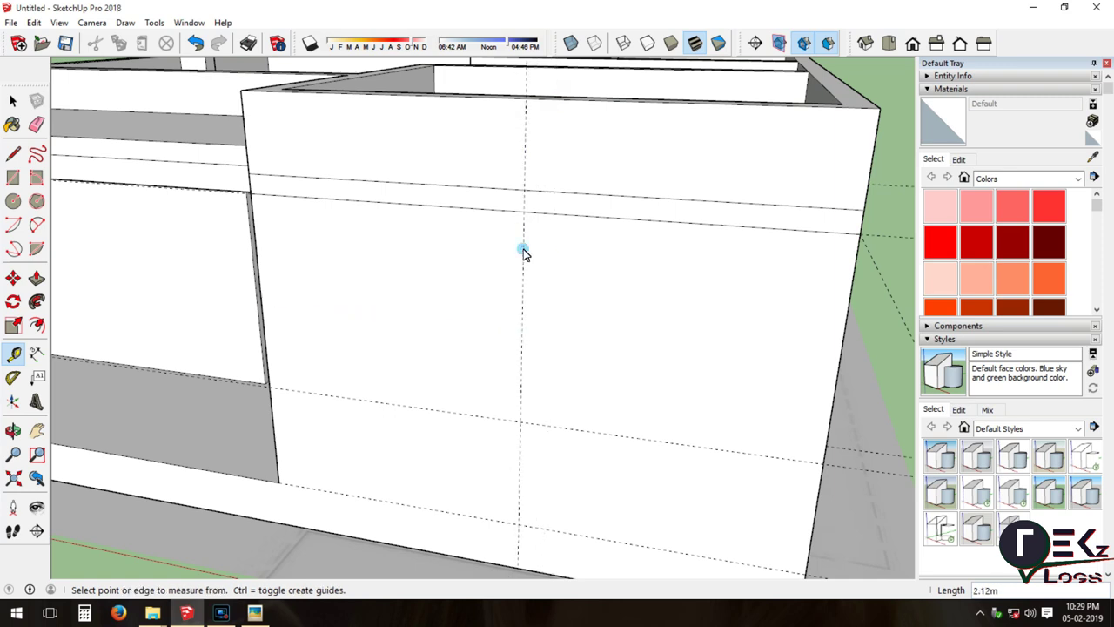
pyautogui.press('r')
pyautogui.click(524, 212)
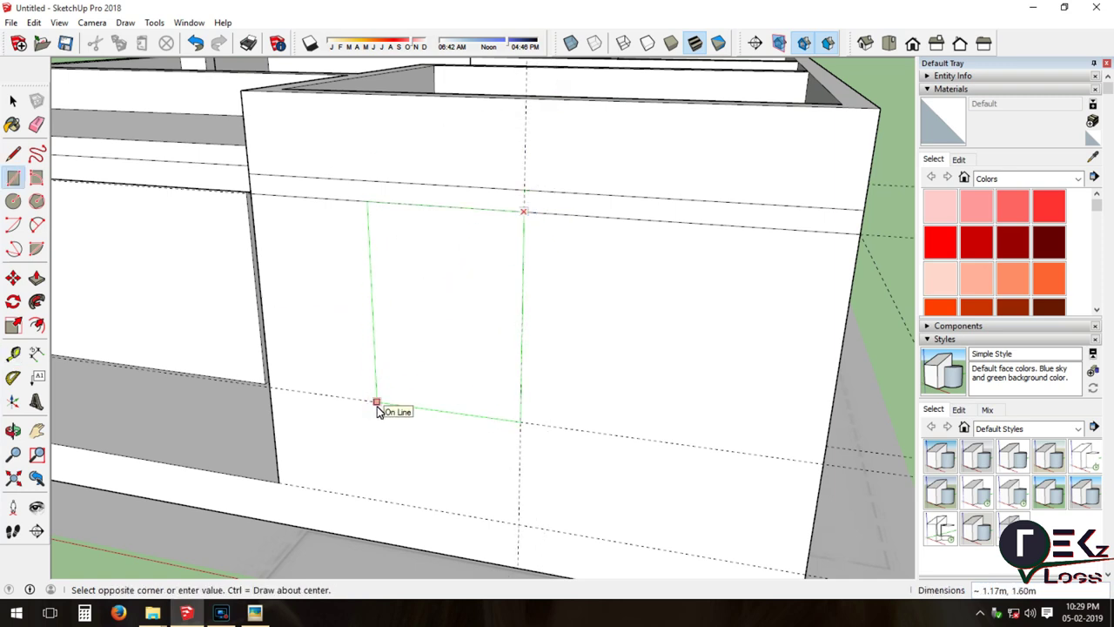
# Draw the window as two rectangles meeting at the centre guide.
pyautogui.click(388, 406)
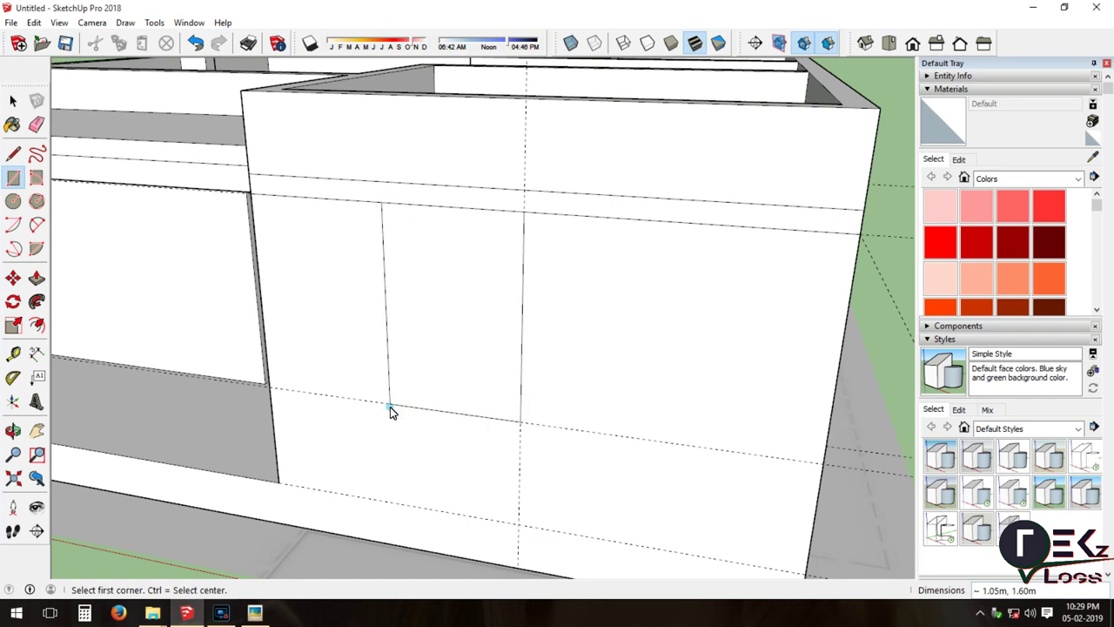
pyautogui.click(523, 212)
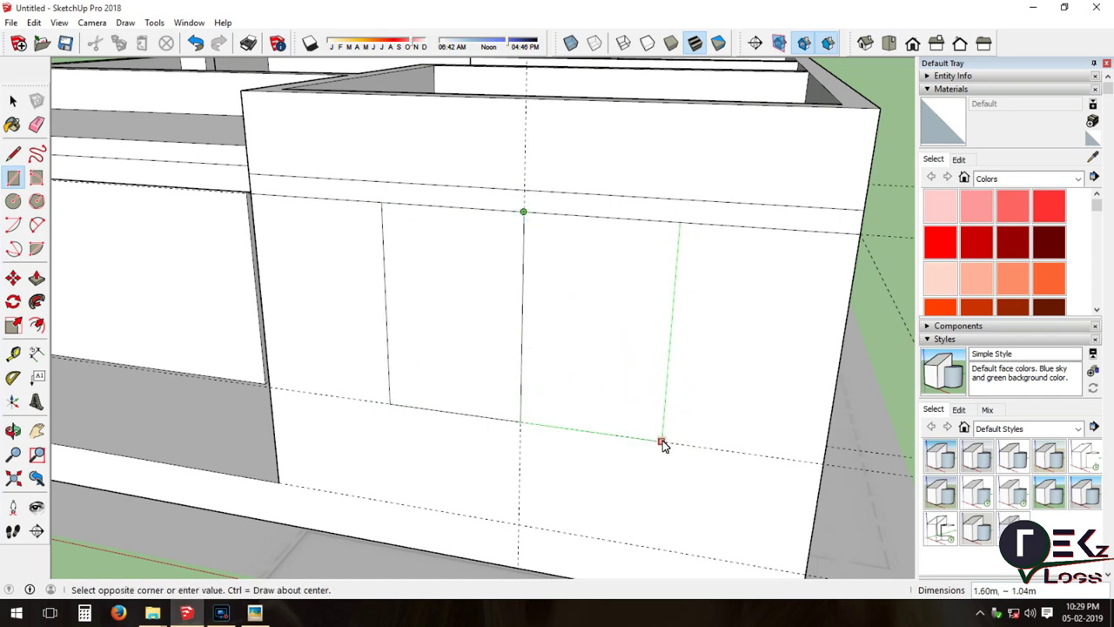
pyautogui.click(661, 441)
pyautogui.press('e')
pyautogui.scroll(2, 514, 311)
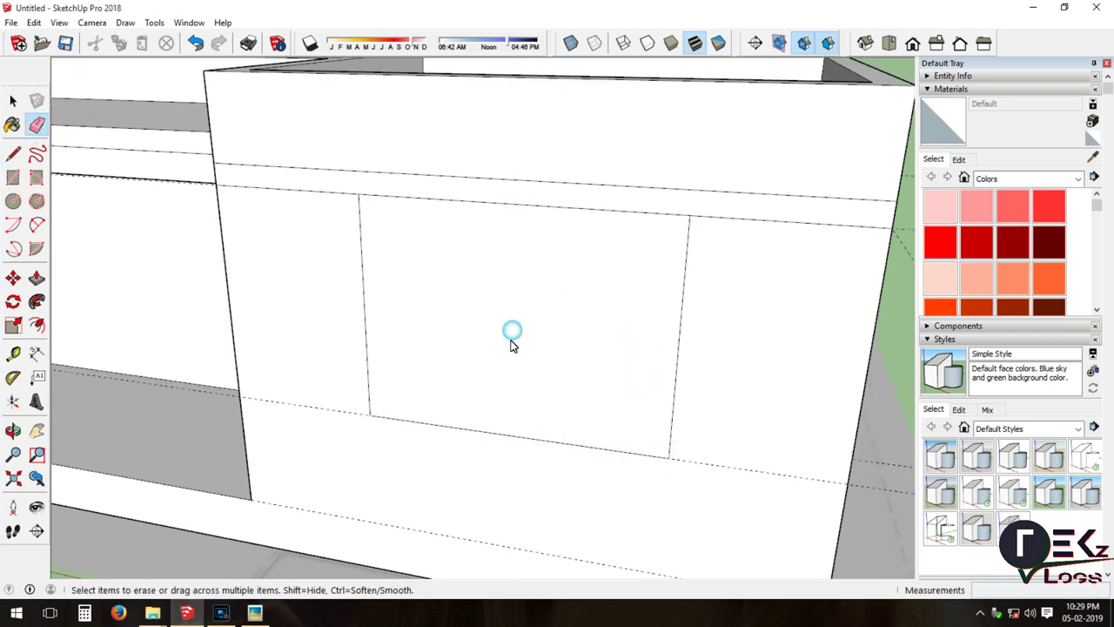
pyautogui.scroll(-2, 511, 338)
pyautogui.scroll(-1, 370, 376)
pyautogui.press('p')
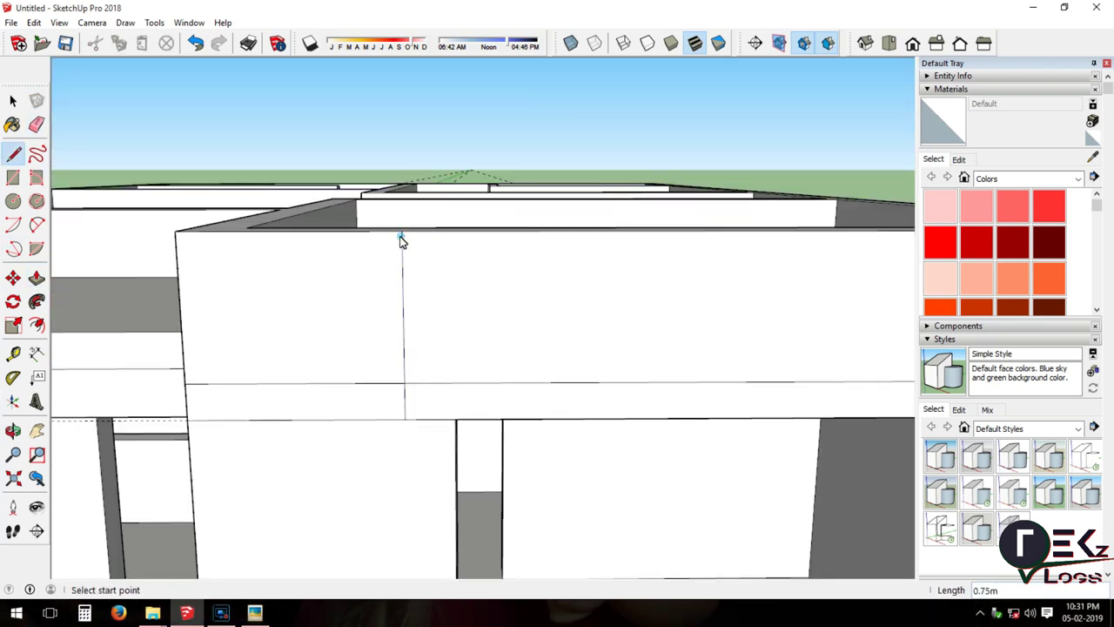
# Draw a vertical frame line from the window down to the wall's bottom edge.
pyautogui.scroll(-2, 402, 240)
pyautogui.scroll(-2, 252, 298)
pyautogui.scroll(-2, 306, 280)
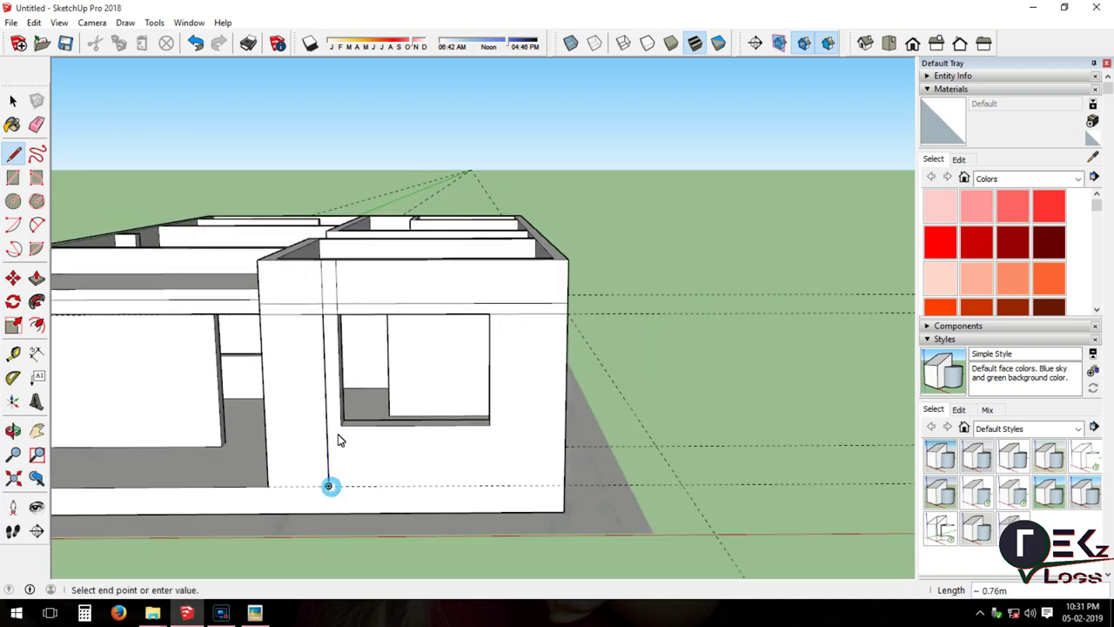
pyautogui.click(329, 486)
pyautogui.scroll(3, 341, 458)
pyautogui.click(399, 367)
pyautogui.scroll(-2, 323, 450)
pyautogui.scroll(1, 540, 426)
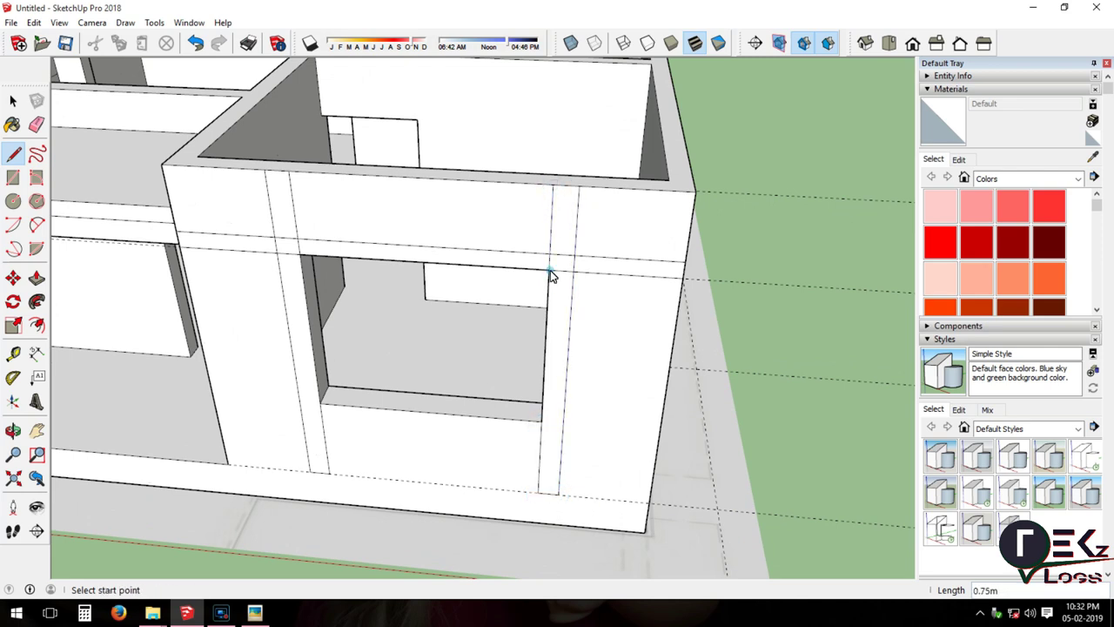
# Erase extra edges and add a short line from the frame base to the wall bottom.
pyautogui.click(37, 126)
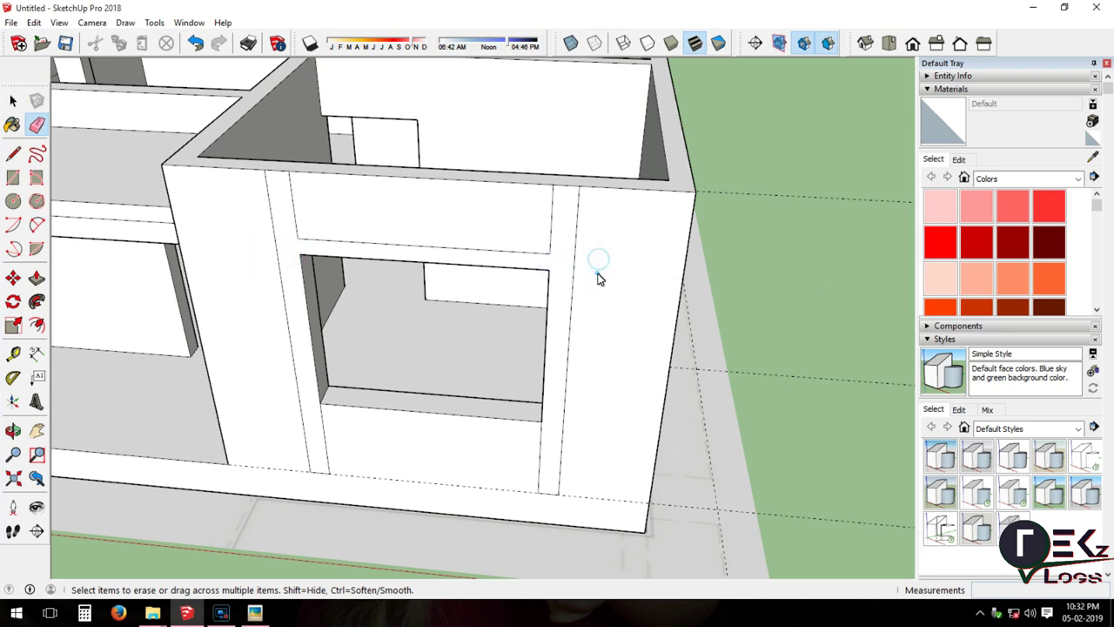
pyautogui.scroll(-1, 320, 383)
pyautogui.press('l')
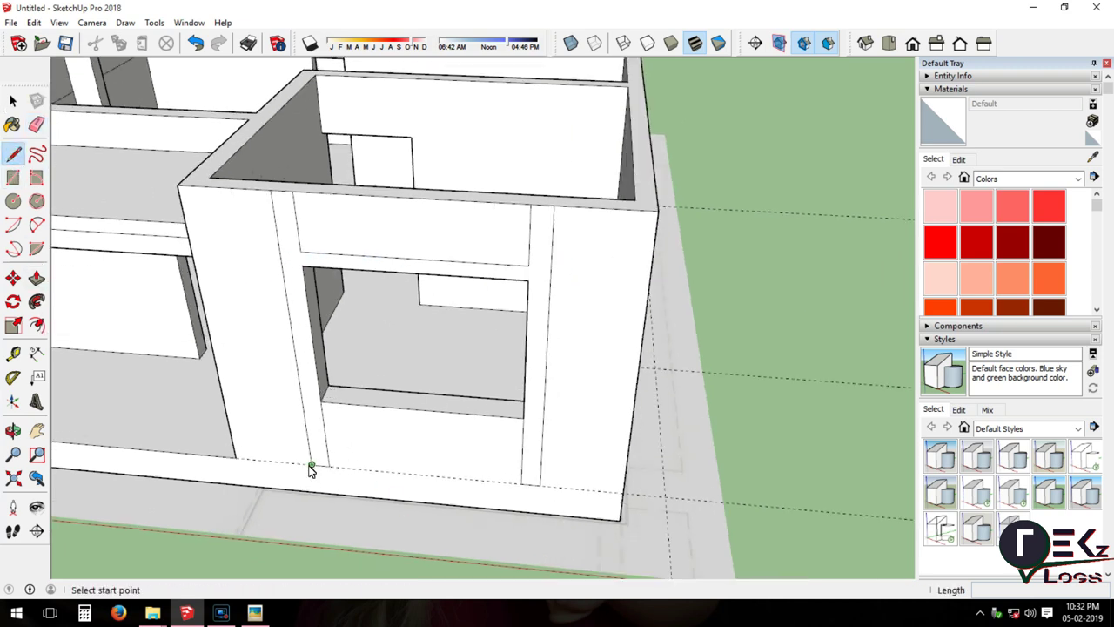
pyautogui.click(310, 465)
pyautogui.click(315, 493)
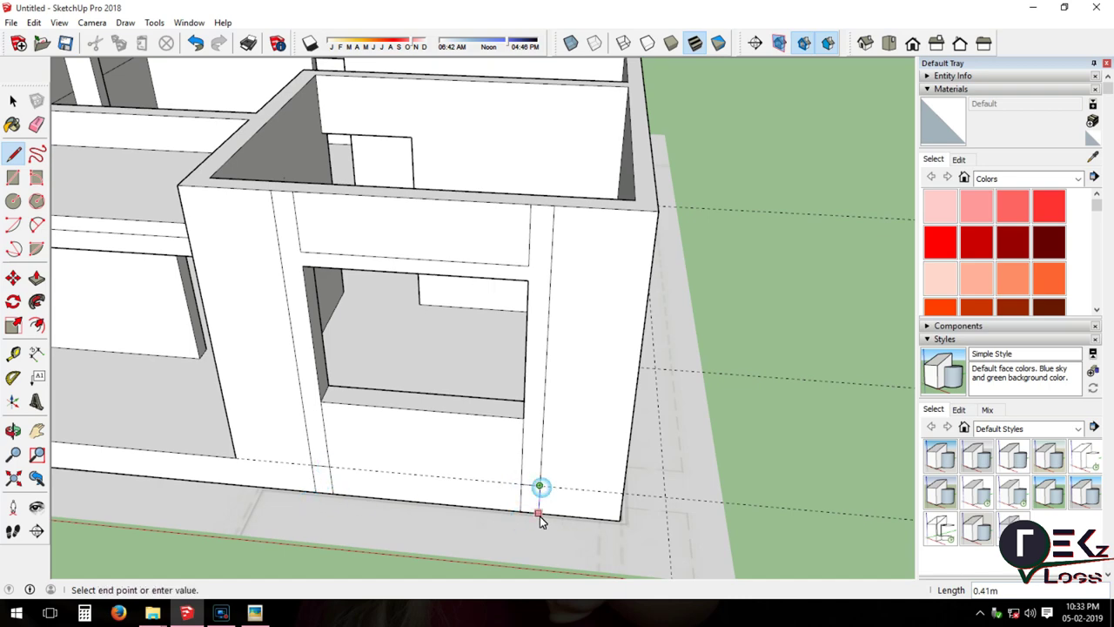
pyautogui.click(37, 124)
pyautogui.scroll(2, 357, 512)
pyautogui.scroll(-5, 670, 541)
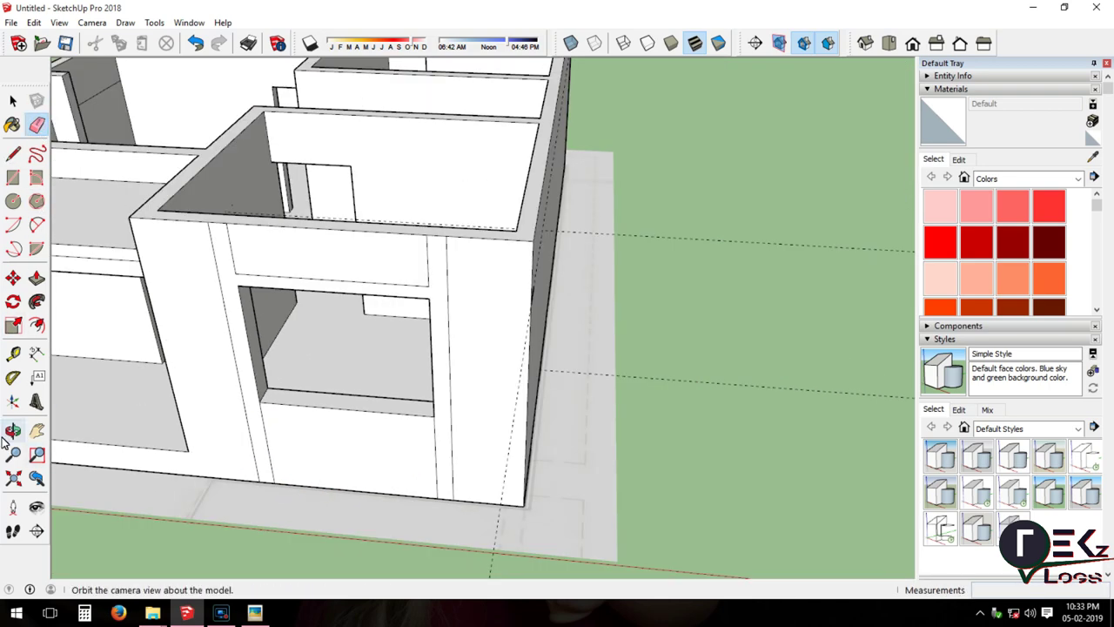
# Pull the front window frame's column face outward so it projects about 0.30 m.
pyautogui.moveTo(670, 540); pyautogui.dragTo(116, 340, button='middle')
pyautogui.press('p')
pyautogui.click(313, 335)
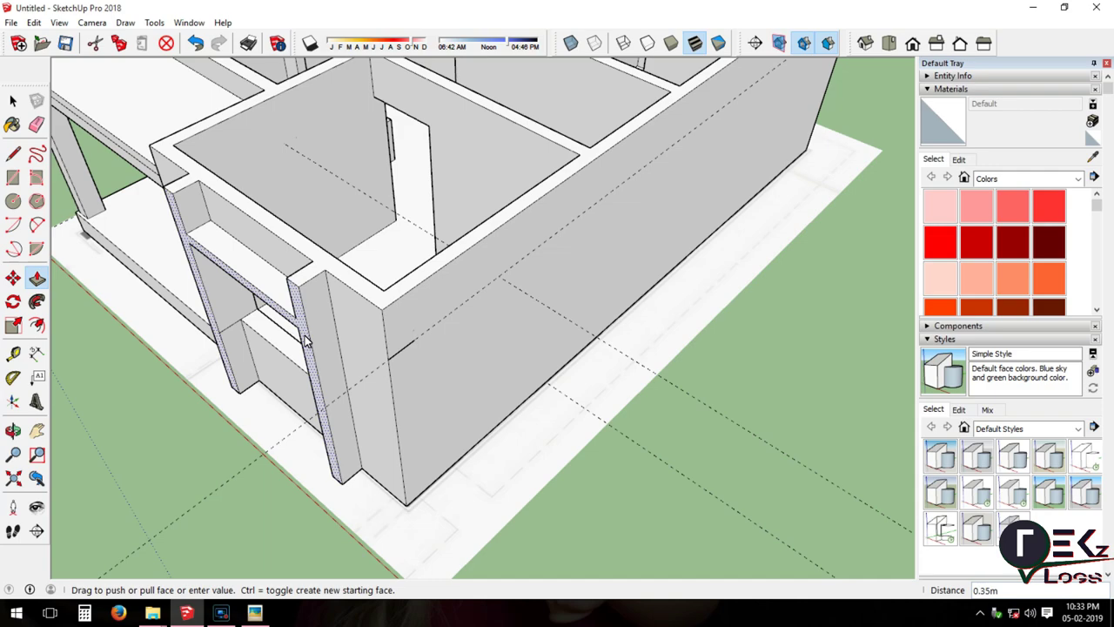
pyautogui.scroll(1, 304, 339)
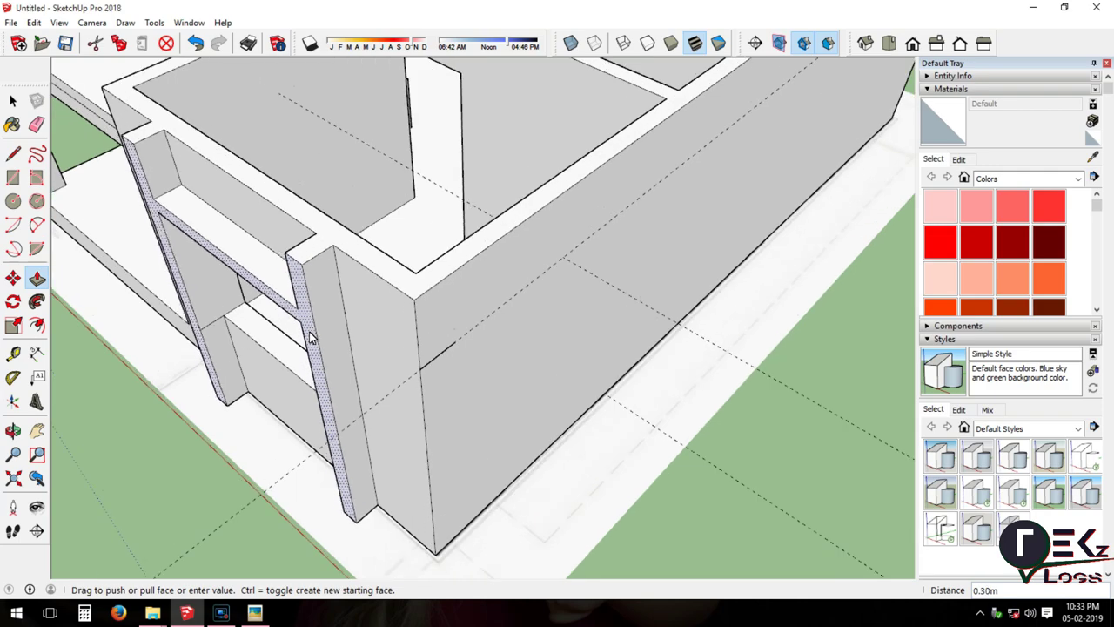
pyautogui.moveTo(304, 339)
pyautogui.mouseDown(button='middle')
pyautogui.moveTo(604, 276)
pyautogui.moveTo(588, 248)
pyautogui.moveTo(302, 407)
pyautogui.moveTo(270, 373)
pyautogui.mouseUp(button='middle')
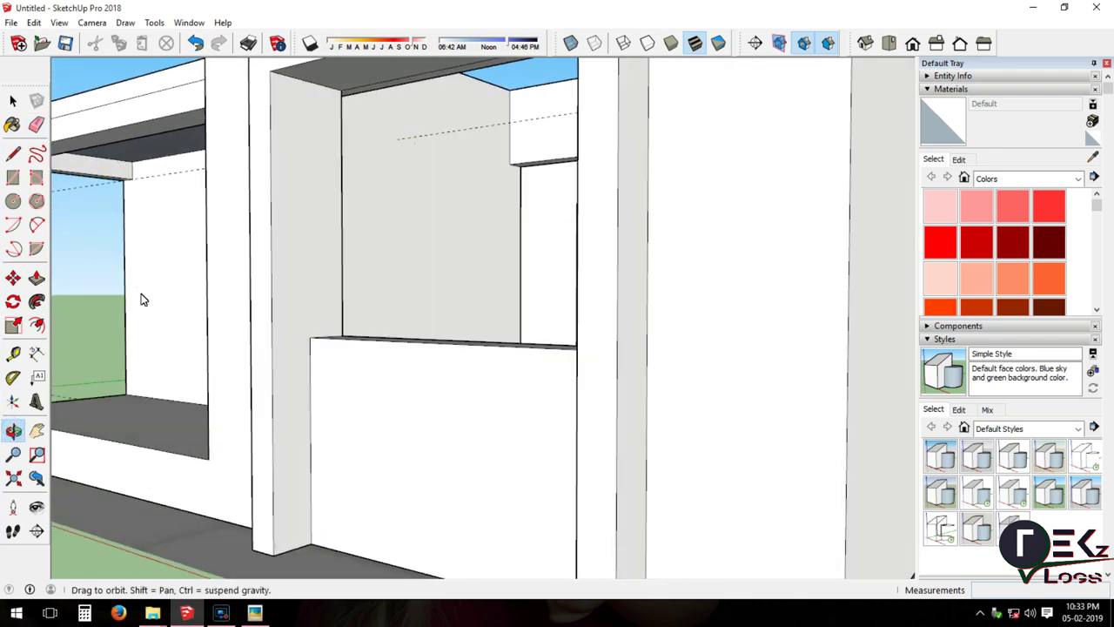
# Draw a 1.60 m vertical edge on the side of the projecting frame.
pyautogui.press('l')
pyautogui.click(309, 337)
pyautogui.moveTo(189, 326)
pyautogui.mouseDown(button='middle')
pyautogui.moveTo(336, 373)
pyautogui.moveTo(751, 290)
pyautogui.moveTo(661, 261)
pyautogui.mouseUp(button='middle')
pyautogui.click(12, 157)
pyautogui.click(724, 350)
pyautogui.click(726, 126)
# Zoom and orbit out to view the whole model from above.
pyautogui.click(37, 124)
pyautogui.press('space')
pyautogui.press('l')
pyautogui.scroll(-10, 165, 258)
pyautogui.moveTo(165, 258); pyautogui.dragTo(165, 385, button='middle')
pyautogui.scroll(-3, 168, 384)
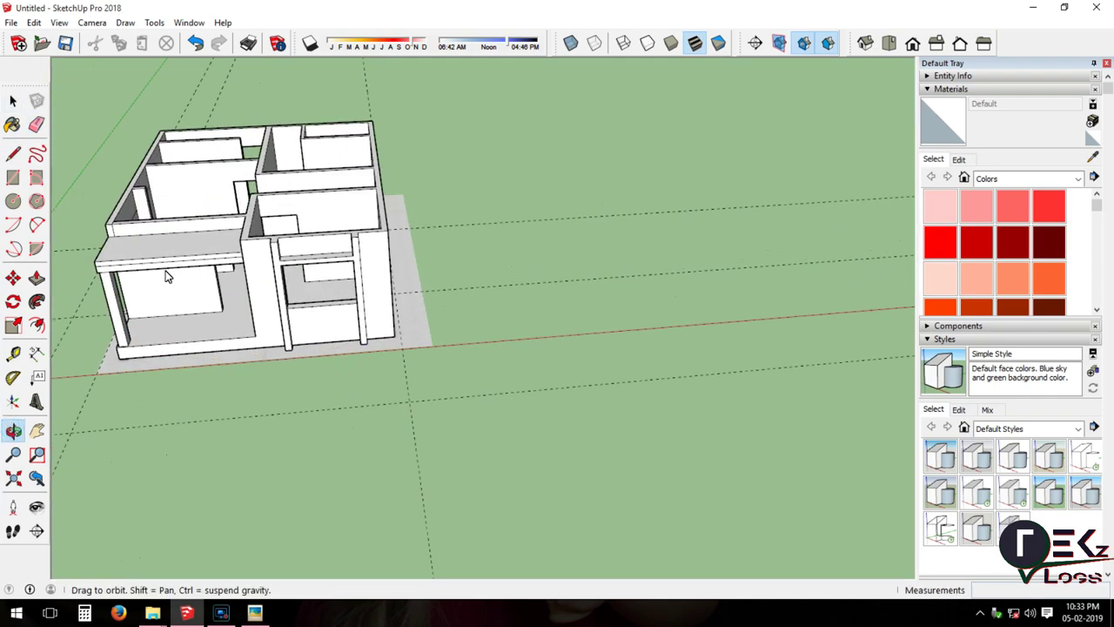
# Push the porch slab's front face outward 0.30 m.
pyautogui.scroll(8, 605, 244)
pyautogui.moveTo(605, 244); pyautogui.dragTo(338, 304, button='middle')
pyautogui.press('p')
pyautogui.moveTo(390, 359); pyautogui.dragTo(438, 426)
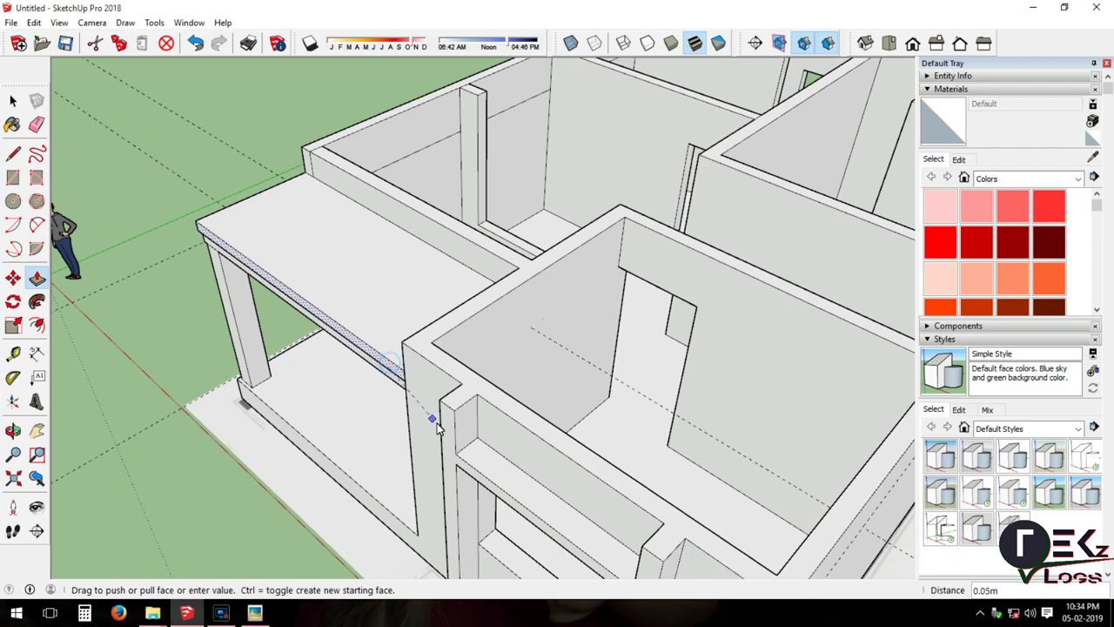
pyautogui.click(435, 415)
pyautogui.write('0.3')
pyautogui.press('Return')
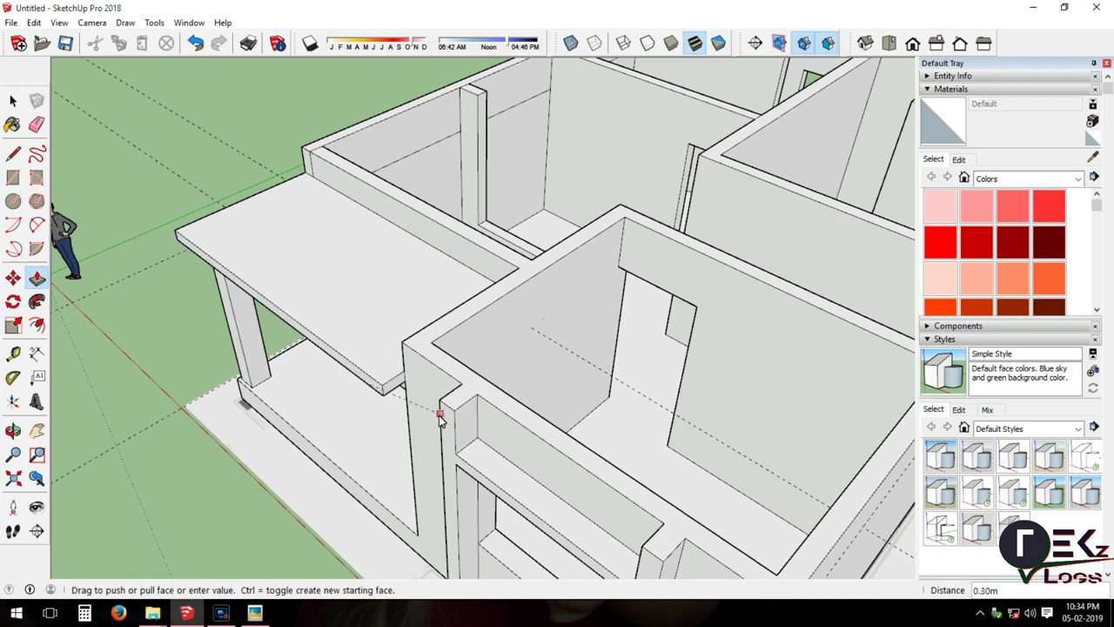
# Add a line at the slab corner and pull the slab's front face further out.
pyautogui.moveTo(112, 426); pyautogui.dragTo(344, 353, button='middle')
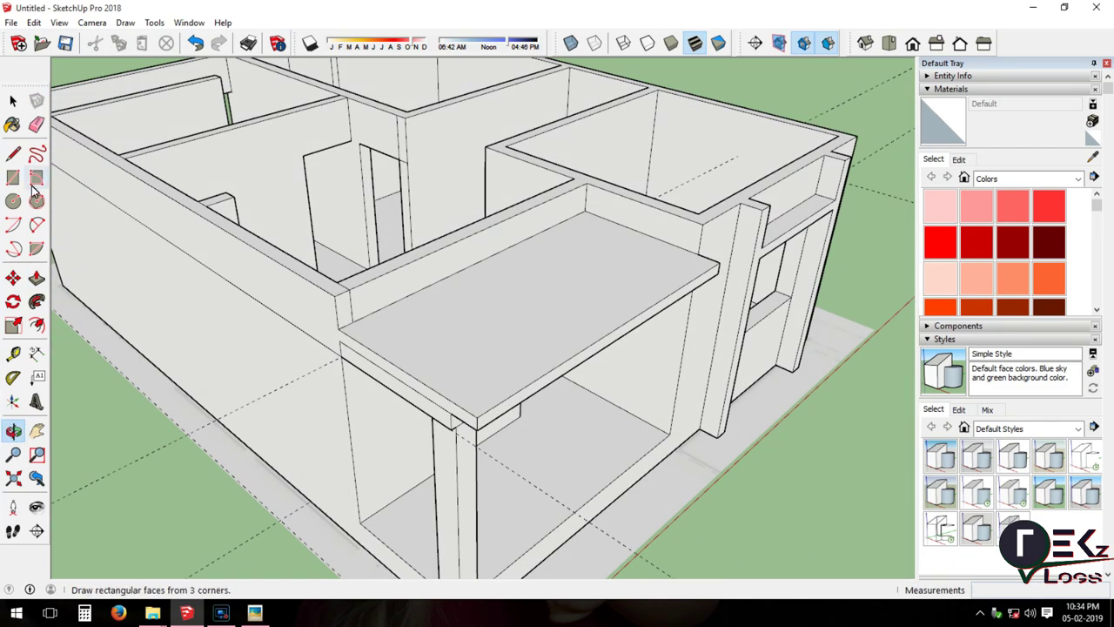
pyautogui.press('l')
pyautogui.scroll(3, 338, 351)
pyautogui.click(333, 341)
pyautogui.click(37, 277)
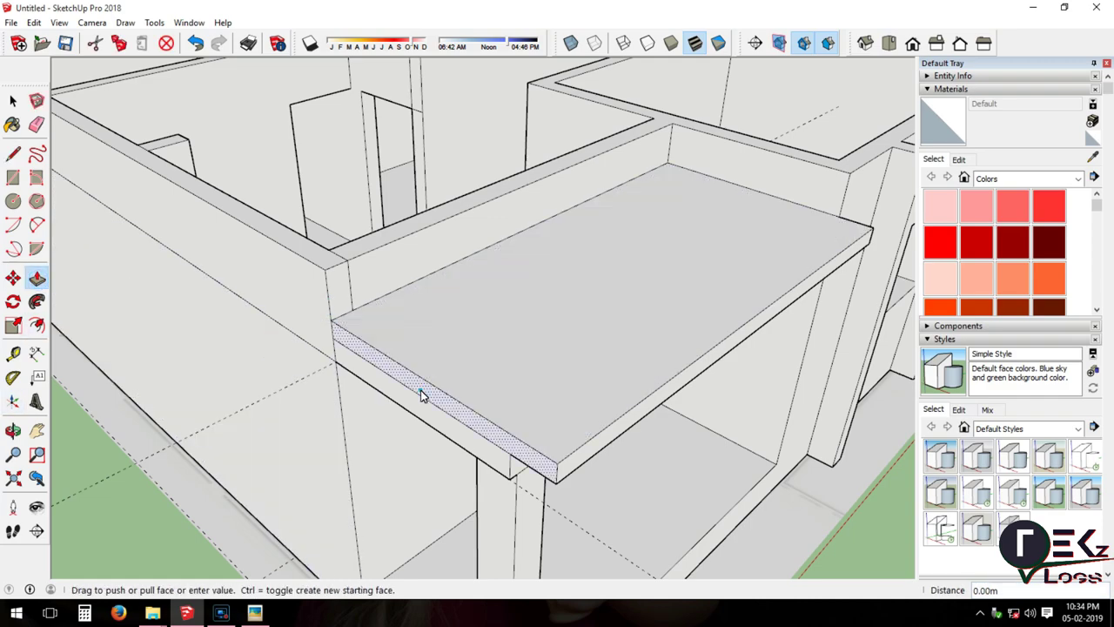
pyautogui.click(416, 393)
pyautogui.click(387, 418)
# Draw a line along the wall edge to its midpoint at the slab ledge.
pyautogui.click(12, 430)
pyautogui.moveTo(104, 392)
pyautogui.mouseDown()
pyautogui.moveTo(224, 315)
pyautogui.moveTo(552, 397)
pyautogui.moveTo(411, 411)
pyautogui.mouseUp()
pyautogui.moveTo(342, 402)
pyautogui.mouseDown()
pyautogui.moveTo(453, 330)
pyautogui.moveTo(529, 229)
pyautogui.moveTo(442, 293)
pyautogui.moveTo(399, 303)
pyautogui.moveTo(351, 283)
pyautogui.moveTo(478, 320)
pyautogui.moveTo(433, 342)
pyautogui.moveTo(779, 242)
pyautogui.moveTo(522, 242)
pyautogui.mouseUp()
pyautogui.scroll(2, 522, 242)
pyautogui.press('l')
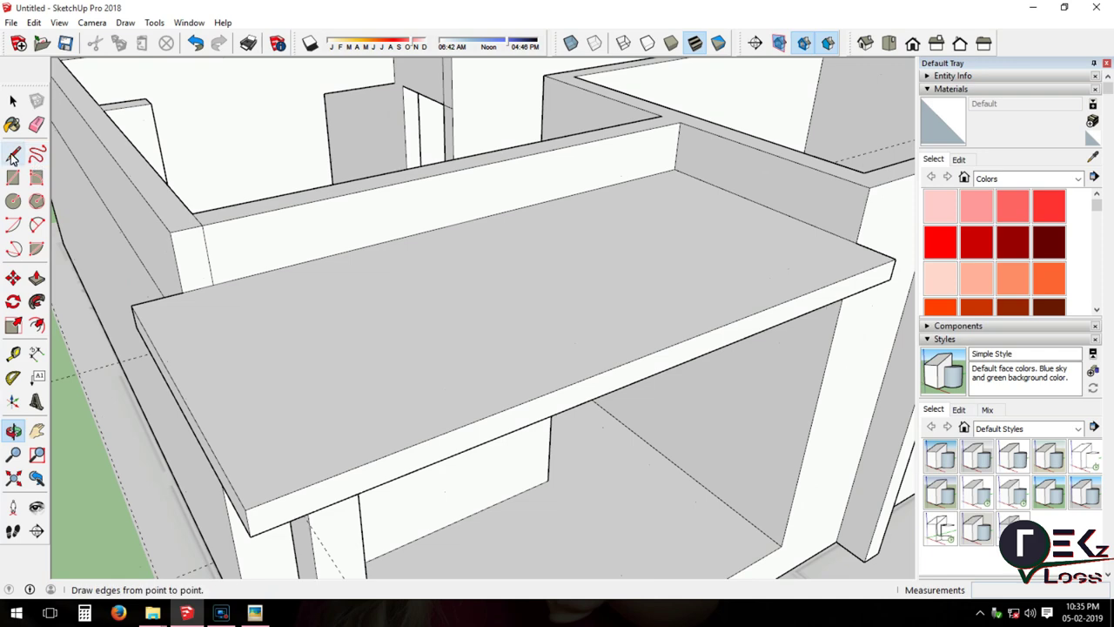
pyautogui.scroll(5, 261, 278)
pyautogui.click(104, 315)
pyautogui.scroll(3, 148, 313)
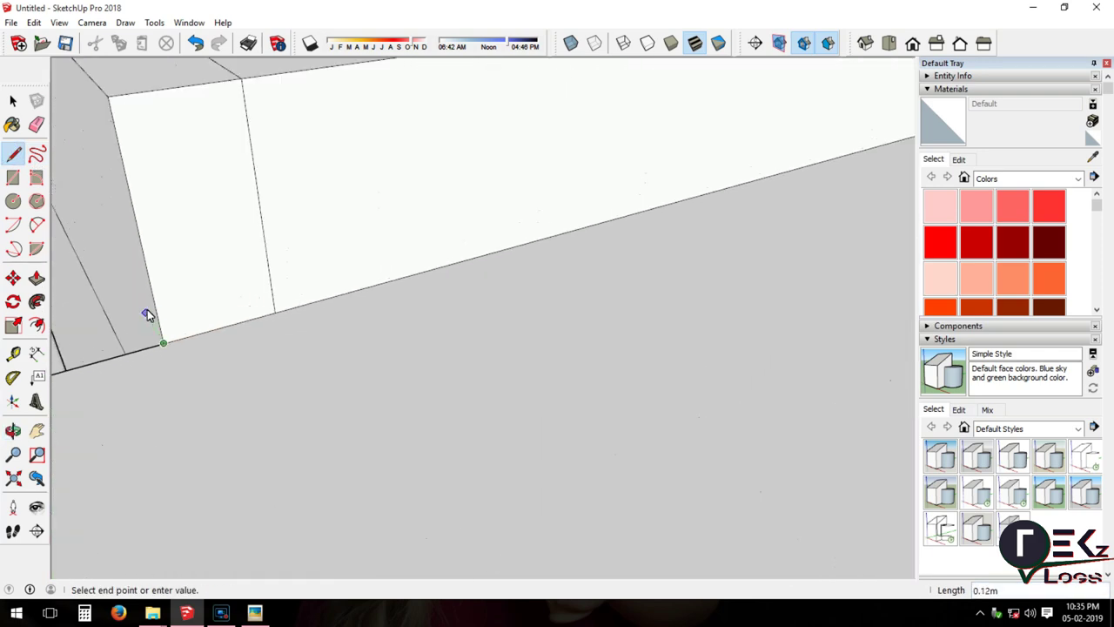
pyautogui.click(159, 328)
pyautogui.scroll(-5, 708, 181)
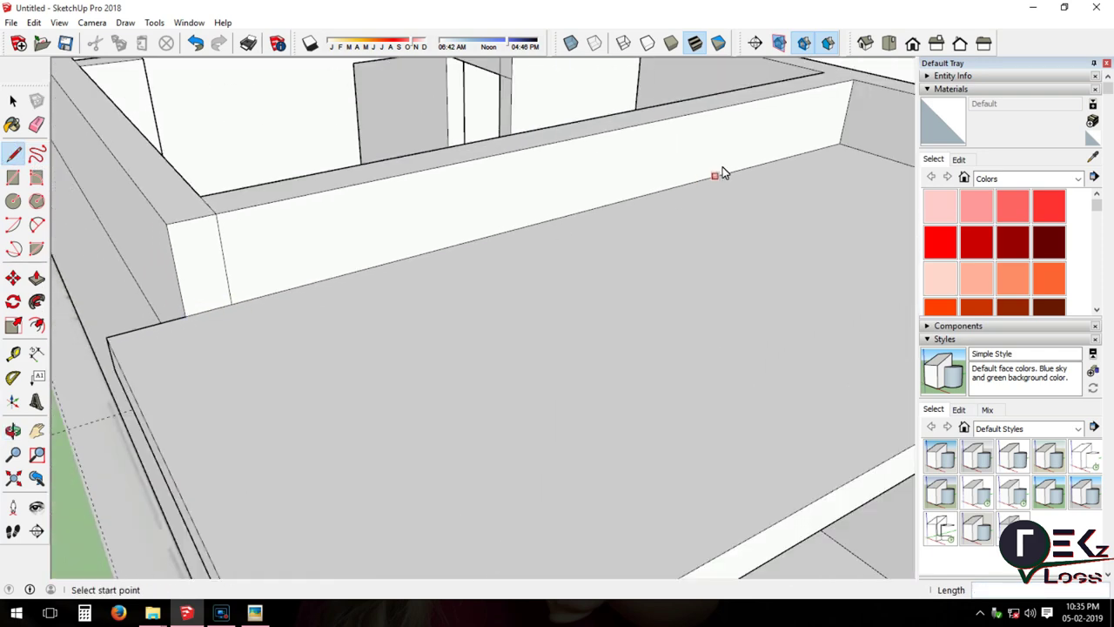
pyautogui.click(36, 125)
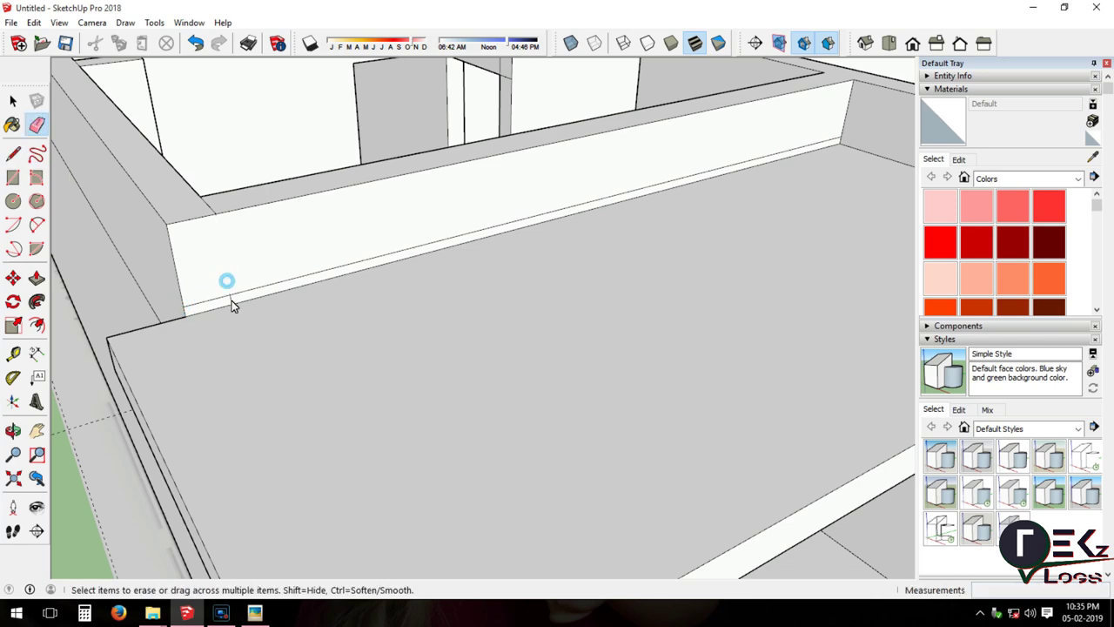
pyautogui.scroll(-5, 230, 298)
# Extrude the porch slab face to a thin thickness and extend its side face.
pyautogui.click(36, 277)
pyautogui.click(200, 340)
pyautogui.scroll(3, 194, 365)
pyautogui.click(200, 376)
pyautogui.scroll(-5, 200, 376)
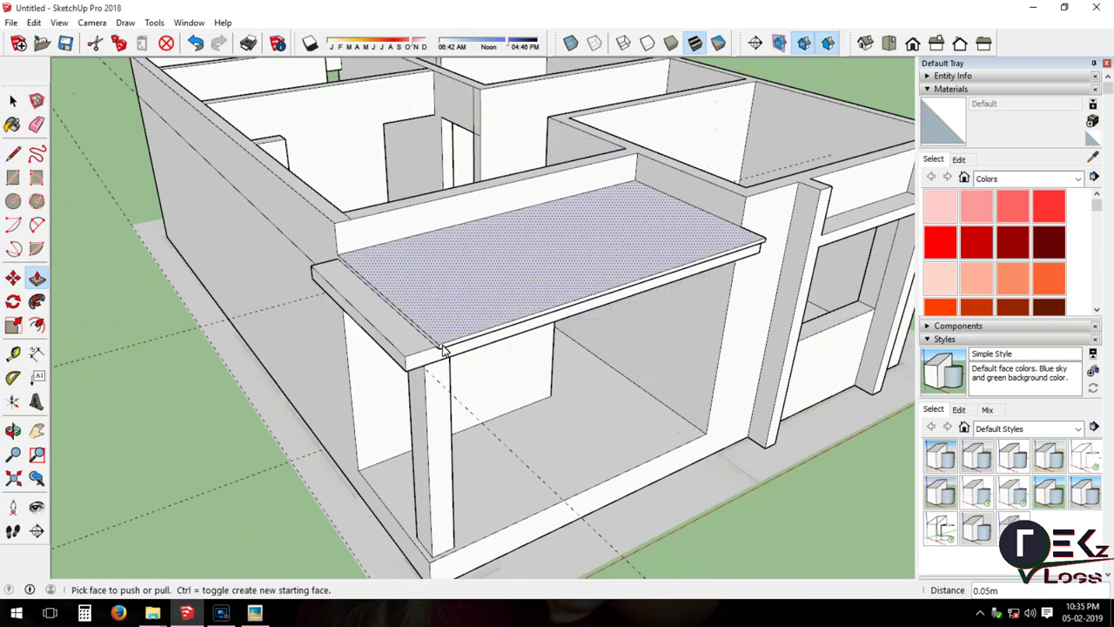
pyautogui.click(442, 331)
pyautogui.click(435, 352)
# Undo the side-face extension and thicken the porch slab's top slightly.
pyautogui.click(197, 46)
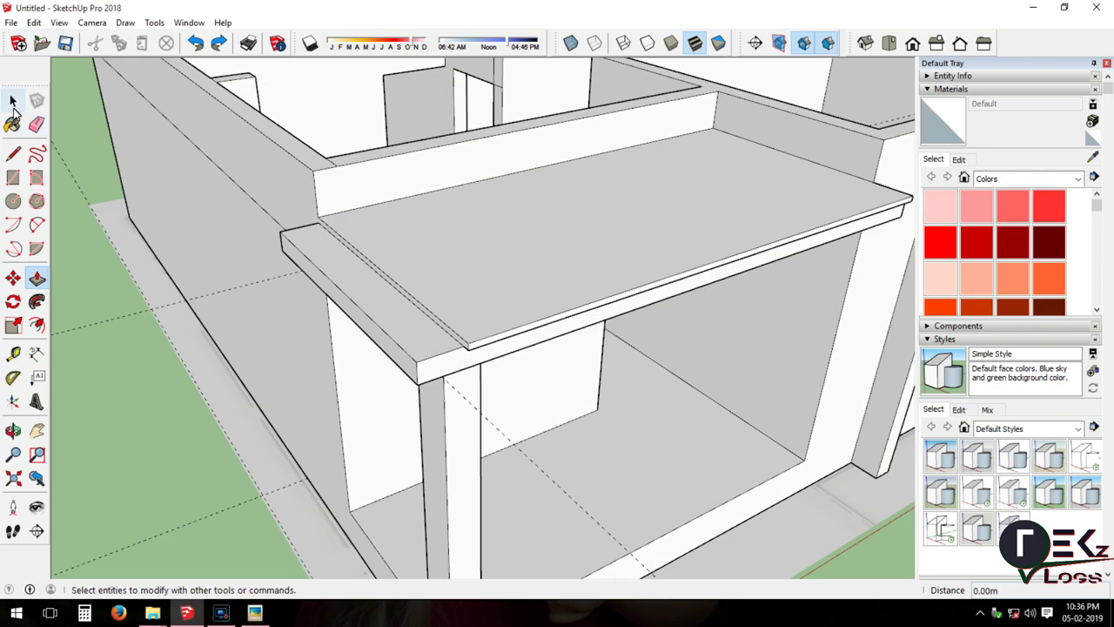
pyautogui.click(13, 154)
pyautogui.scroll(3, 322, 236)
pyautogui.press('p')
pyautogui.scroll(-2, 365, 252)
pyautogui.click(366, 252)
pyautogui.click(438, 381)
pyautogui.scroll(-5, 371, 379)
# Draw lines across the wall tops to close roof faces over the right and left rooms.
pyautogui.moveTo(286, 348)
pyautogui.mouseDown(button='middle')
pyautogui.moveTo(189, 282)
pyautogui.moveTo(319, 213)
pyautogui.moveTo(310, 269)
pyautogui.moveTo(608, 232)
pyautogui.mouseUp(button='middle')
pyautogui.scroll(3, 189, 282)
pyautogui.scroll(-3, 608, 232)
pyautogui.scroll(5, 423, 139)
pyautogui.scroll(3, 470, 259)
pyautogui.scroll(2, 470, 259)
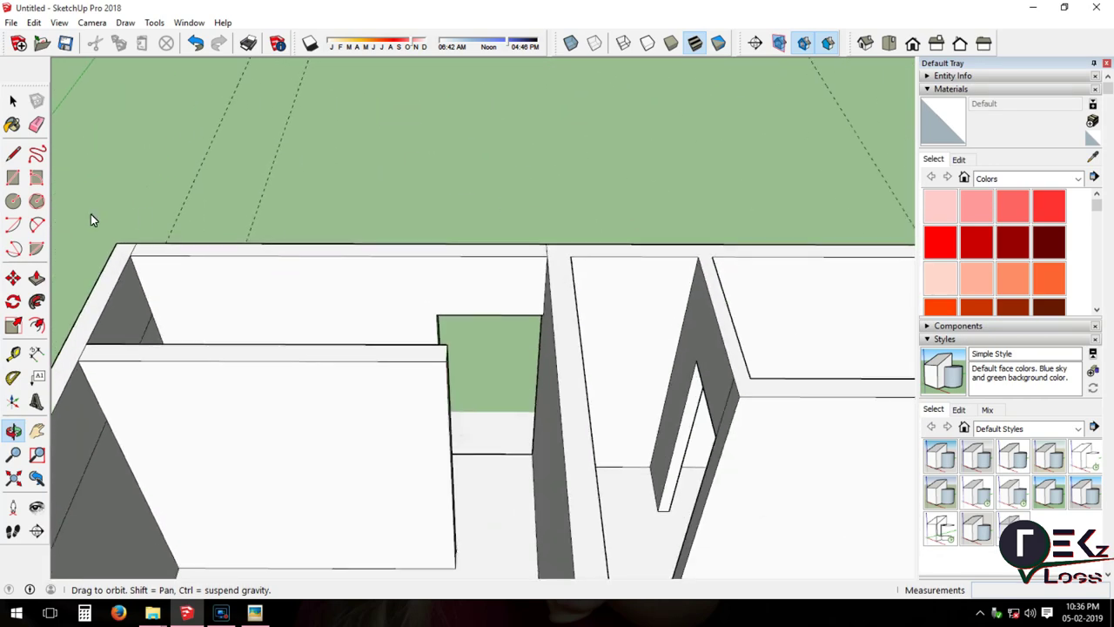
pyautogui.press('l')
pyautogui.scroll(-2, 120, 254)
pyautogui.click(468, 252)
pyautogui.click(736, 261)
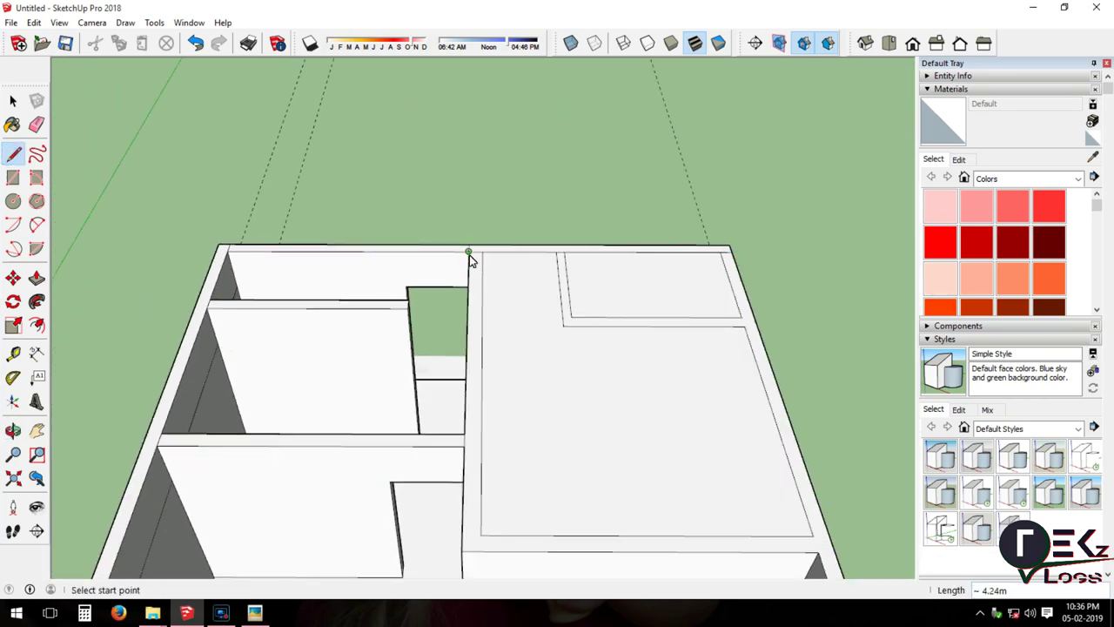
pyautogui.click(218, 246)
pyautogui.scroll(2, 334, 253)
# Pull the roof face up into a 0.15 m thick roof slab.
pyautogui.press('e')
pyautogui.scroll(2, 251, 264)
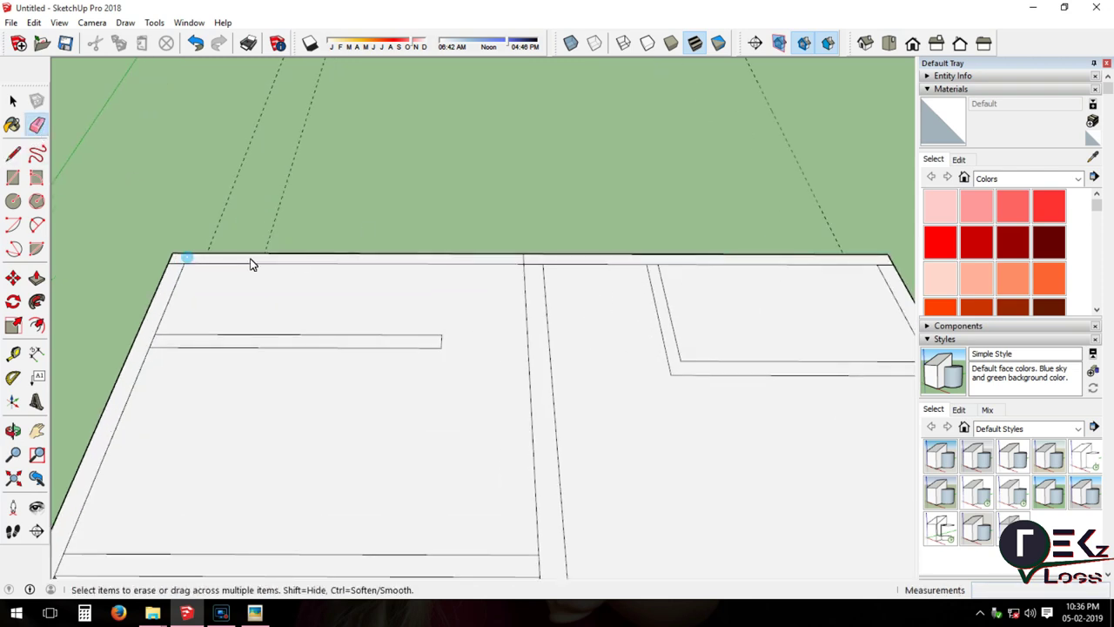
pyautogui.scroll(-1, 523, 263)
pyautogui.click(37, 278)
pyautogui.click(258, 252)
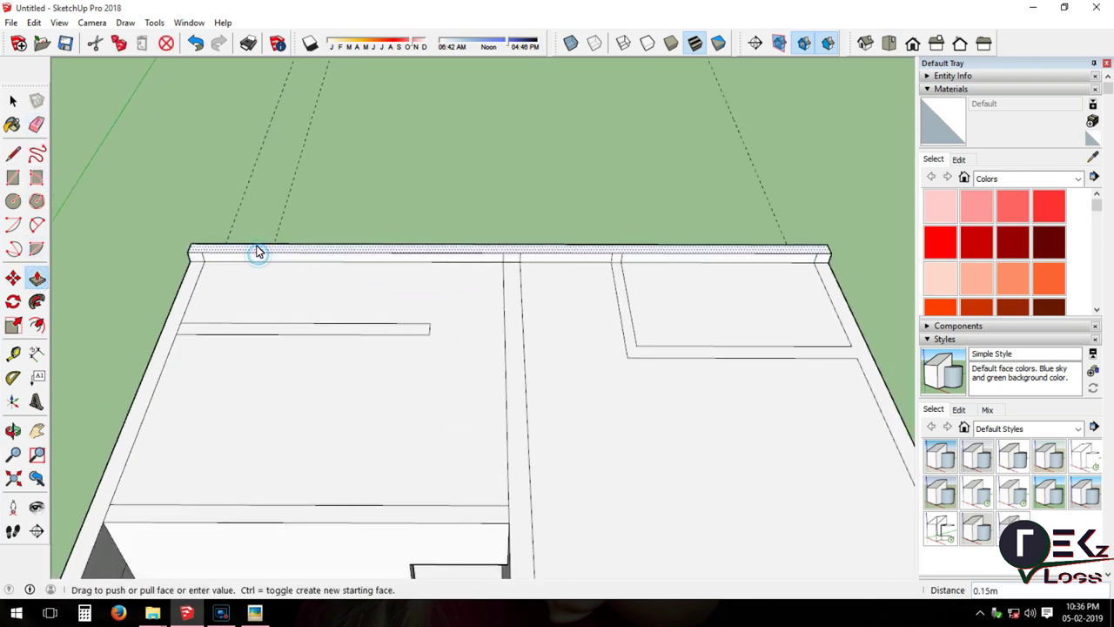
pyautogui.click(256, 246)
pyautogui.scroll(-3, 256, 246)
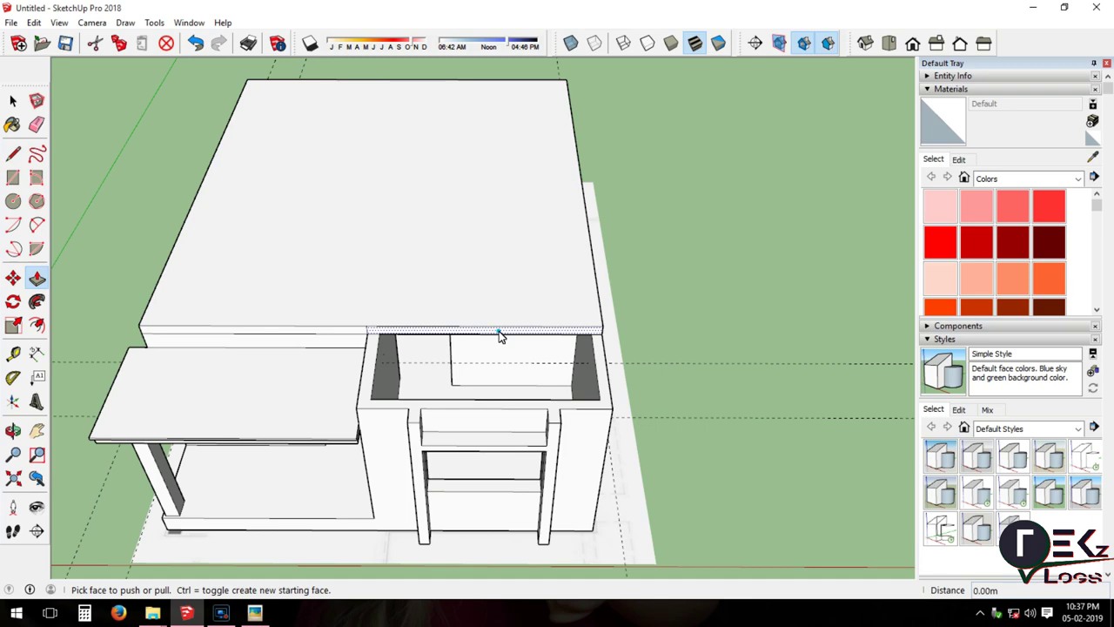
pyautogui.scroll(2, 365, 283)
# Offset the roof top inward and raise the thin border into parapet walls.
pyautogui.click(37, 325)
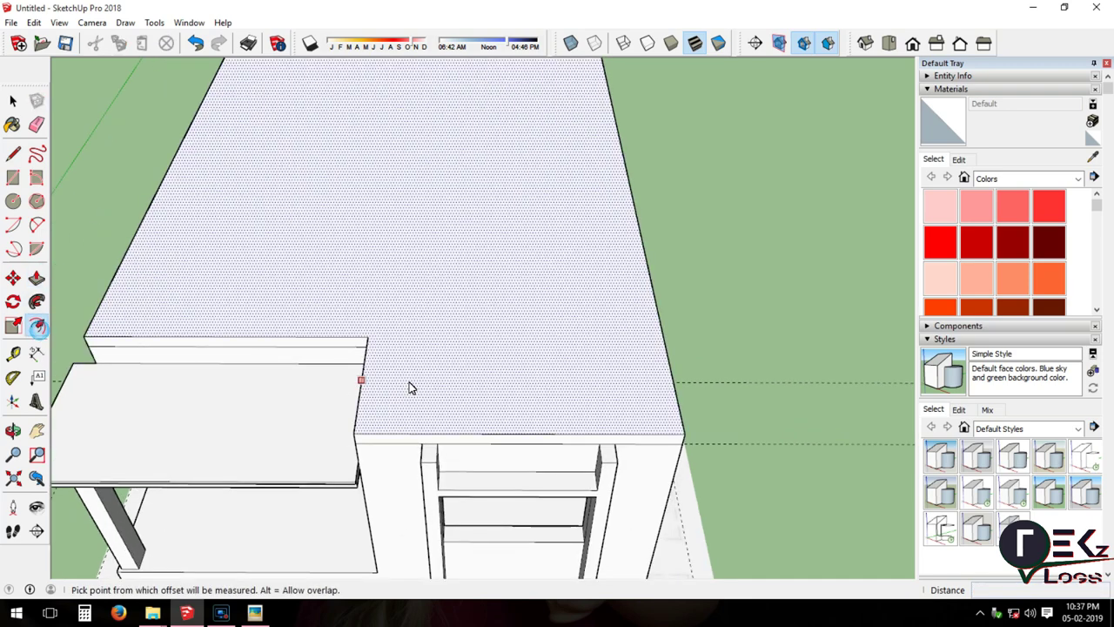
pyautogui.click(652, 435)
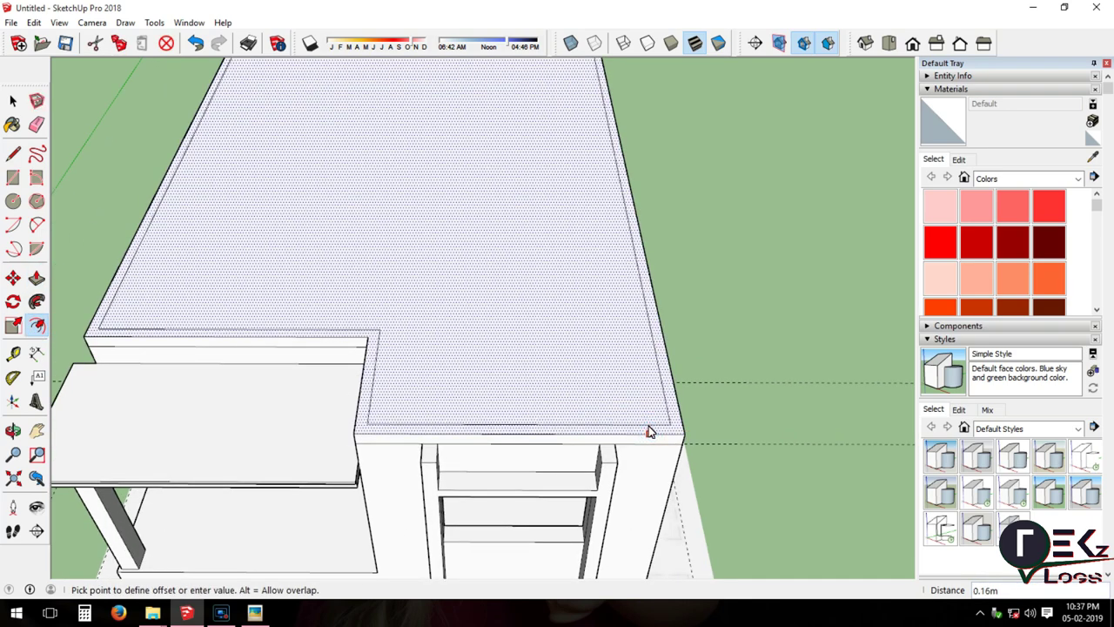
pyautogui.click(646, 430)
pyautogui.keyDown('shift'); pyautogui.moveTo(606, 363); pyautogui.dragTo(670, 428, button='middle'); pyautogui.keyUp('shift')
pyautogui.press('p')
pyautogui.click(670, 428)
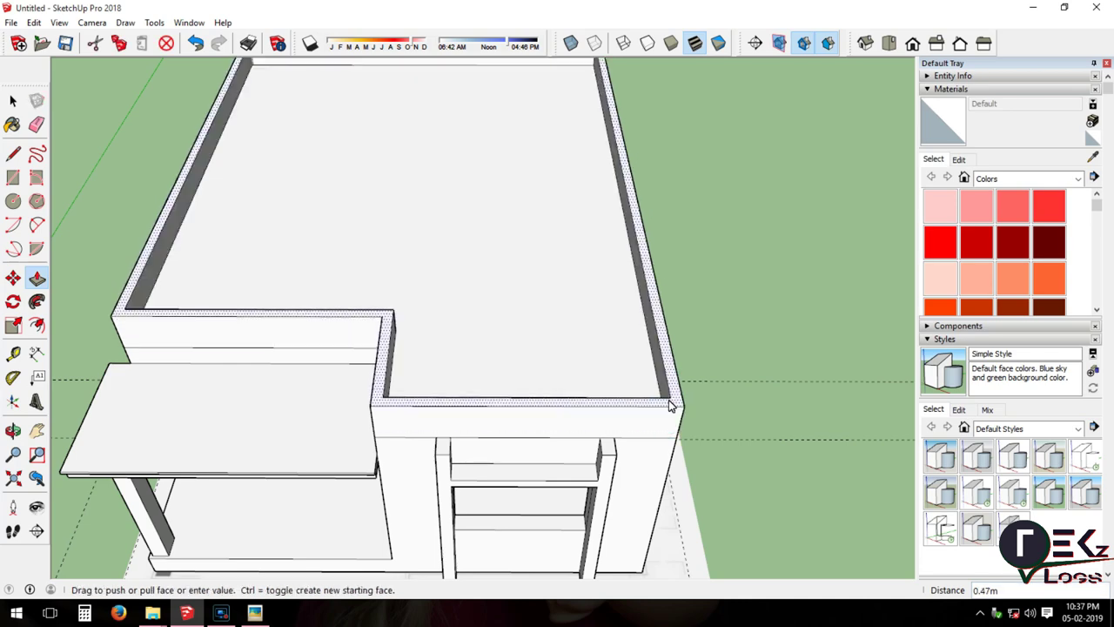
pyautogui.click(669, 409)
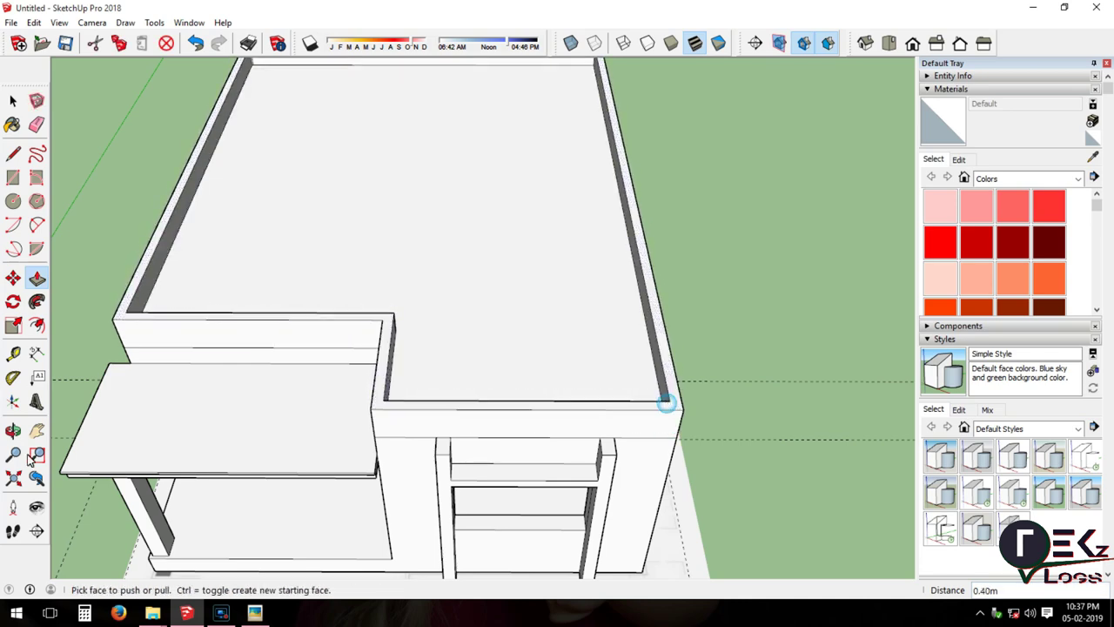
pyautogui.moveTo(668, 409); pyautogui.dragTo(115, 334, button='middle')
pyautogui.click(461, 298)
pyautogui.click(462, 295)
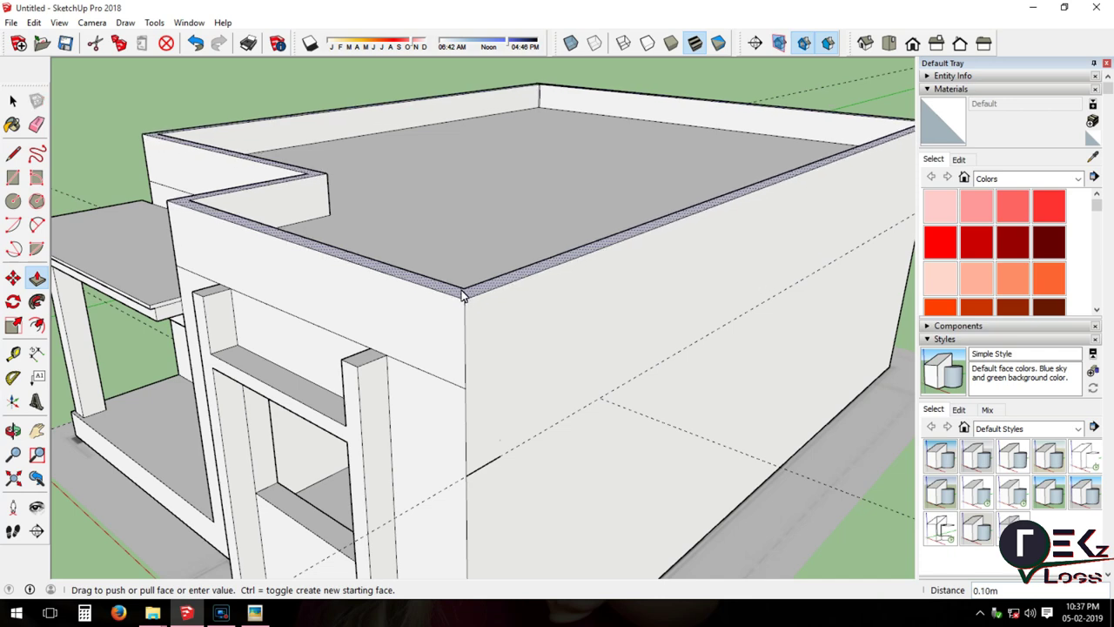
# Raise both front columns up to parapet height.
pyautogui.click(211, 291)
pyautogui.click(230, 219)
pyautogui.click(364, 359)
pyautogui.click(385, 272)
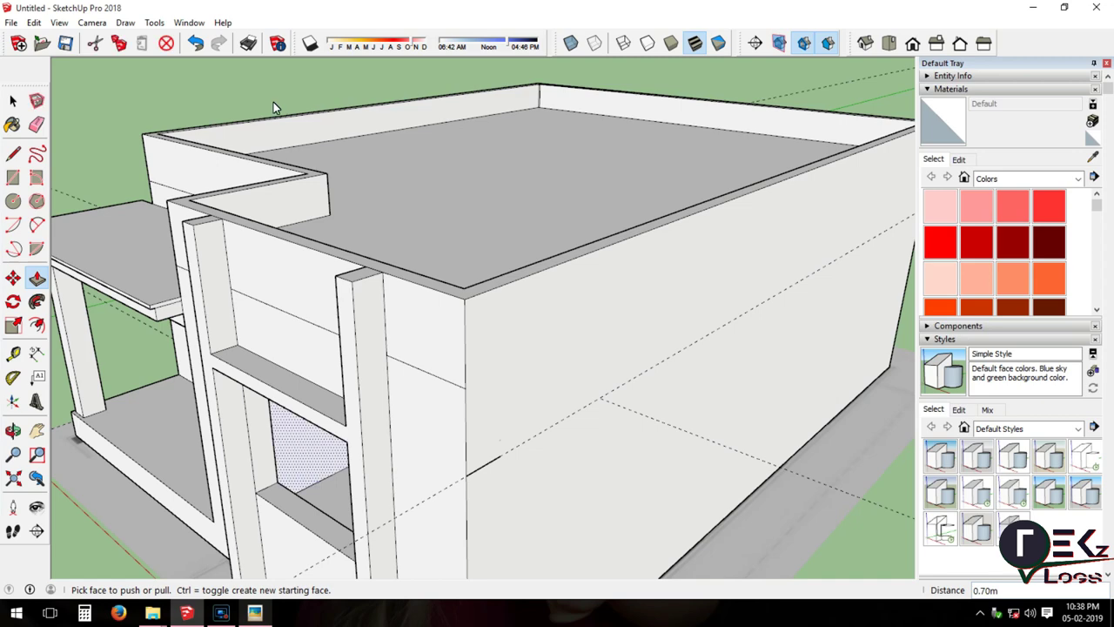
pyautogui.scroll(5, 261, 285)
# Adjust the wall tops at the parapet corner, lowering one by 0.70 m and raising it again.
pyautogui.click(13, 153)
pyautogui.click(197, 314)
pyautogui.scroll(-3, 122, 257)
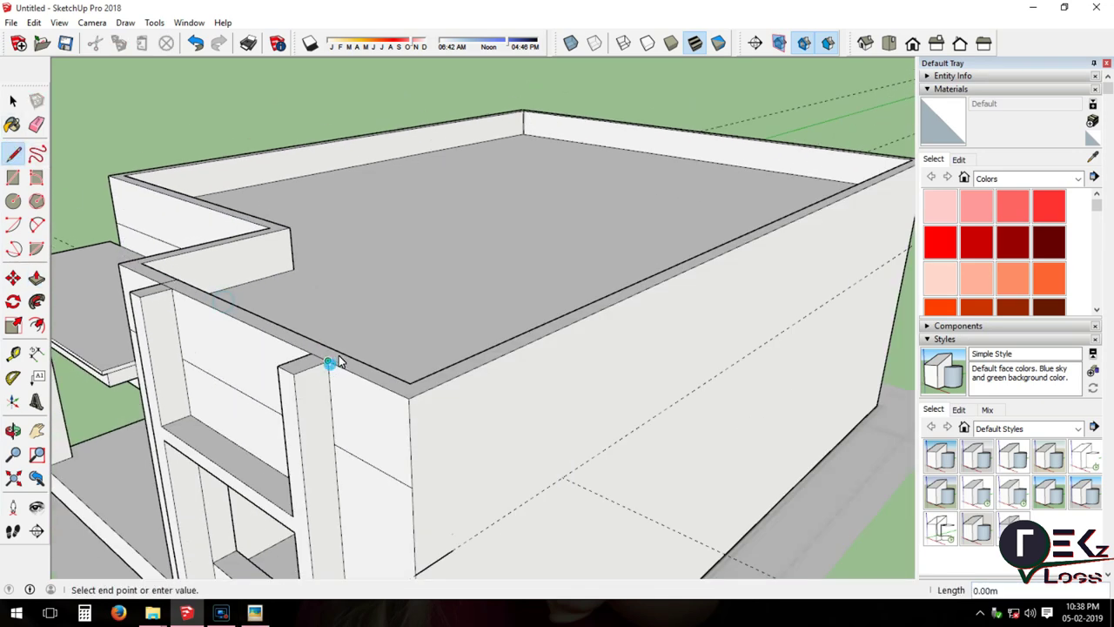
pyautogui.click(34, 126)
pyautogui.scroll(3, 166, 290)
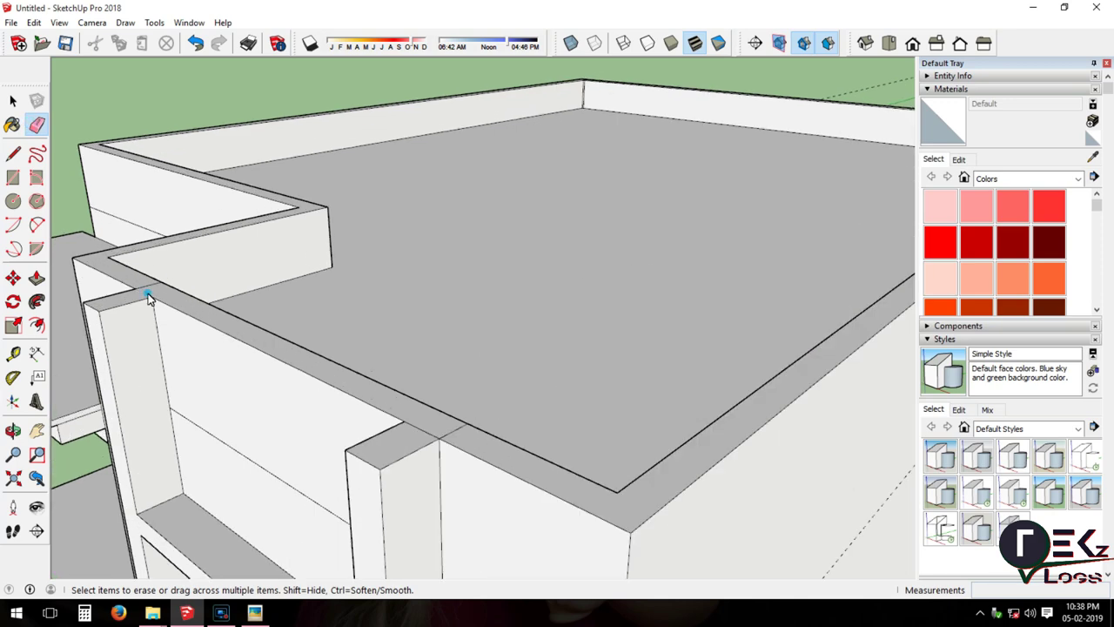
pyautogui.scroll(-3, 384, 296)
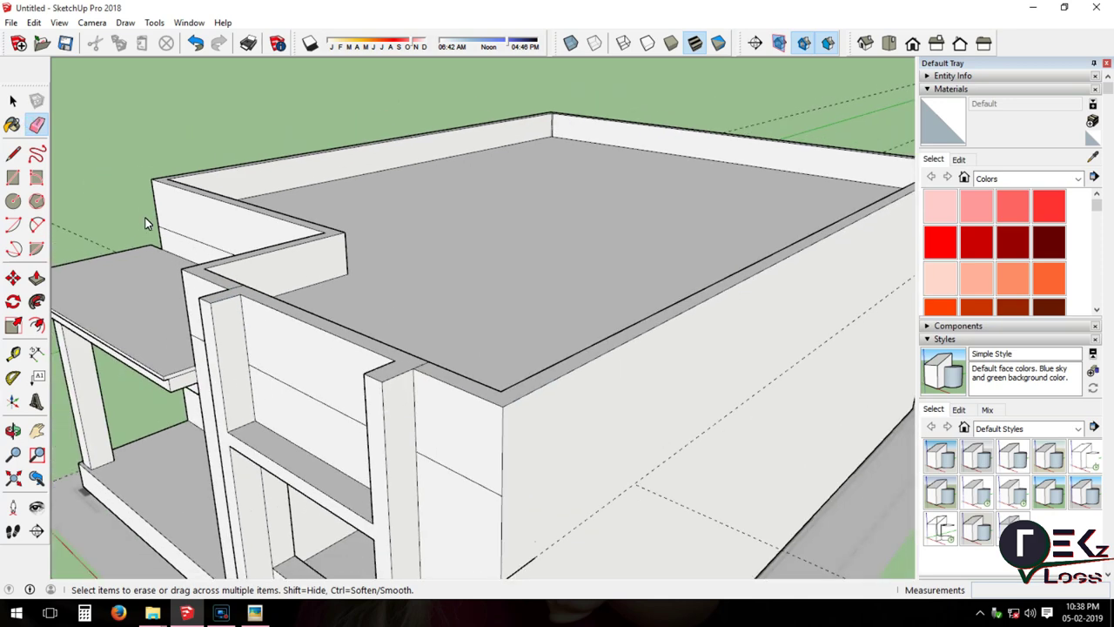
pyautogui.click(37, 278)
pyautogui.doubleClick(396, 370)
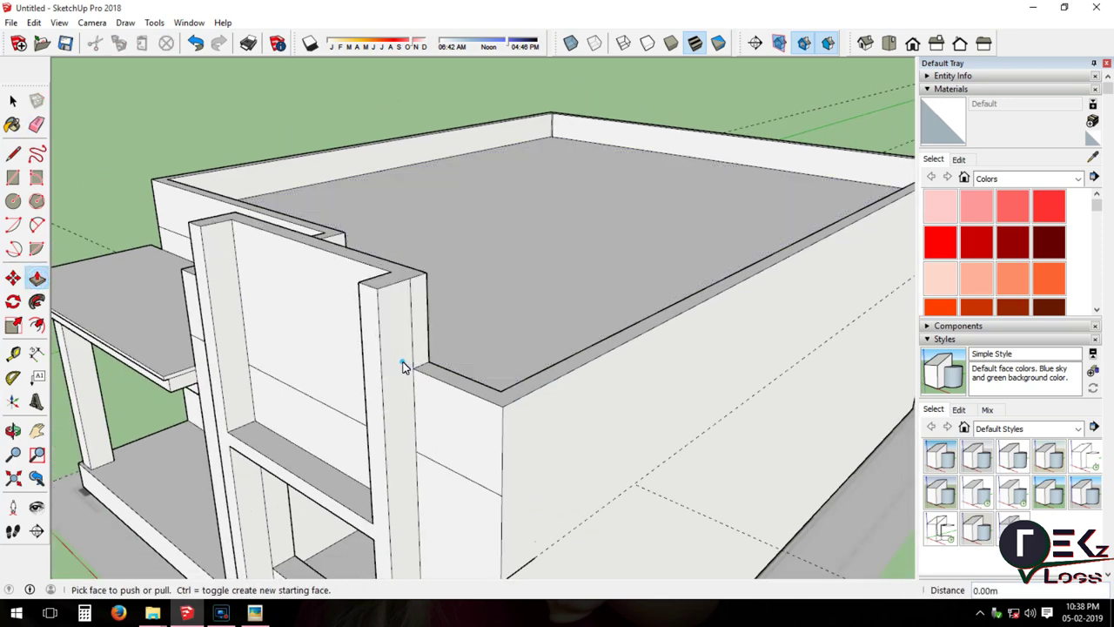
pyautogui.click(404, 275)
pyautogui.click(421, 370)
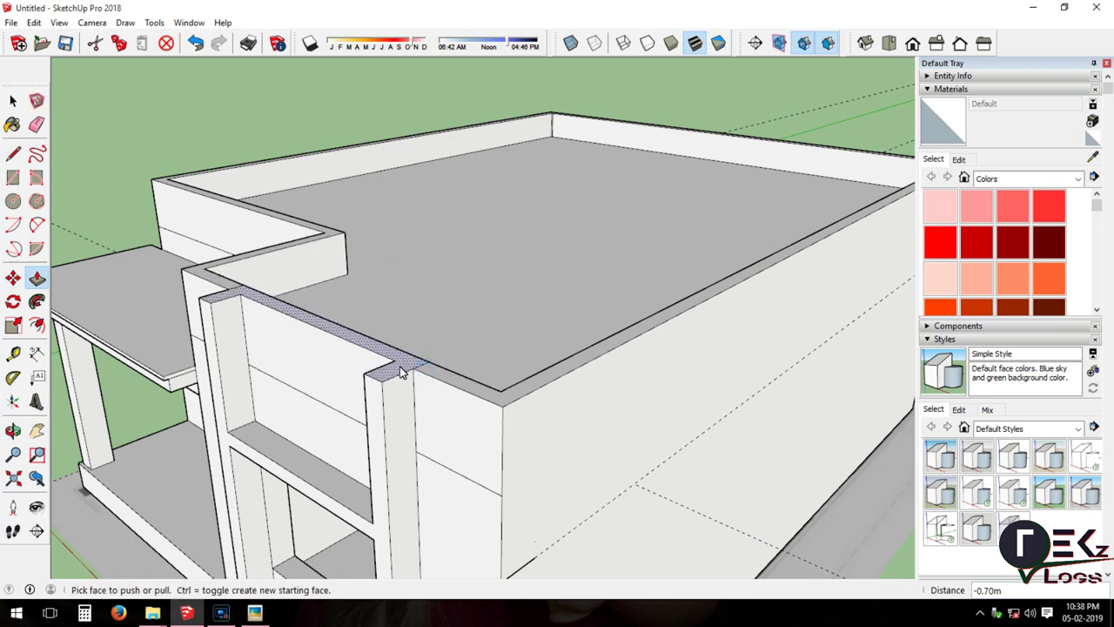
pyautogui.click(398, 369)
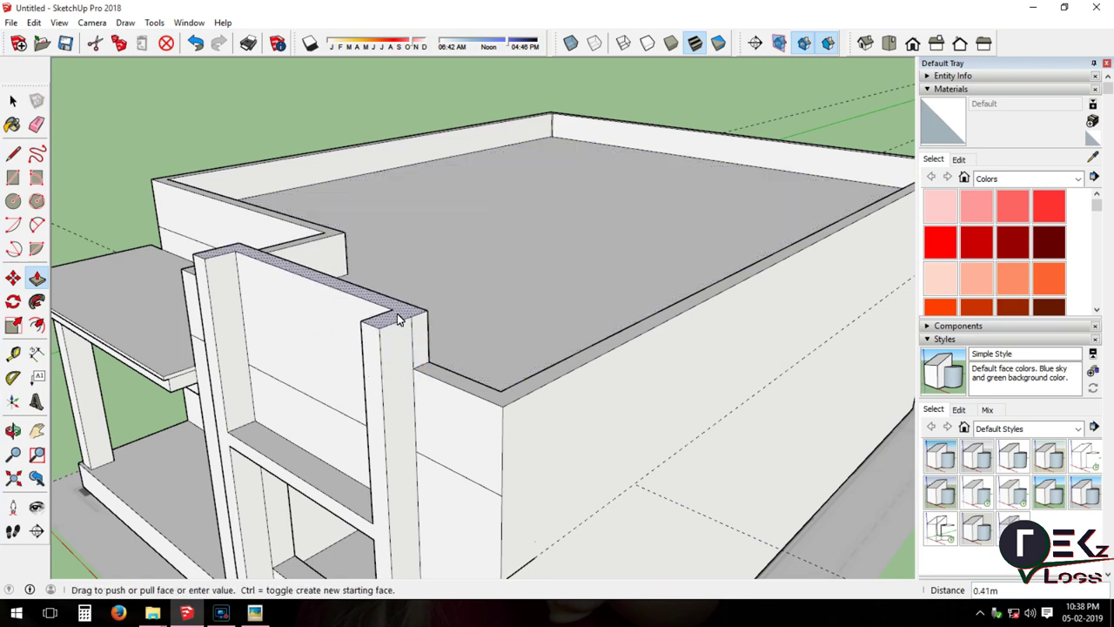
pyautogui.click(397, 320)
# Erase the diagonal edge across the wall face and adjust the front column top height.
pyautogui.click(37, 125)
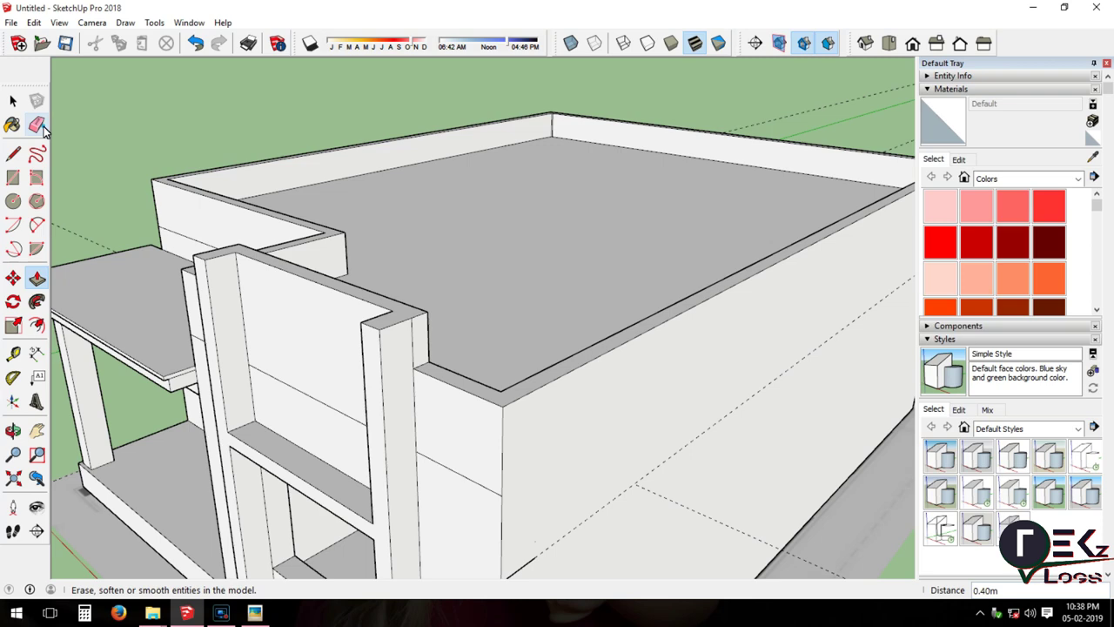
pyautogui.scroll(2, 422, 353)
pyautogui.moveTo(421, 353); pyautogui.dragTo(533, 348, button='middle')
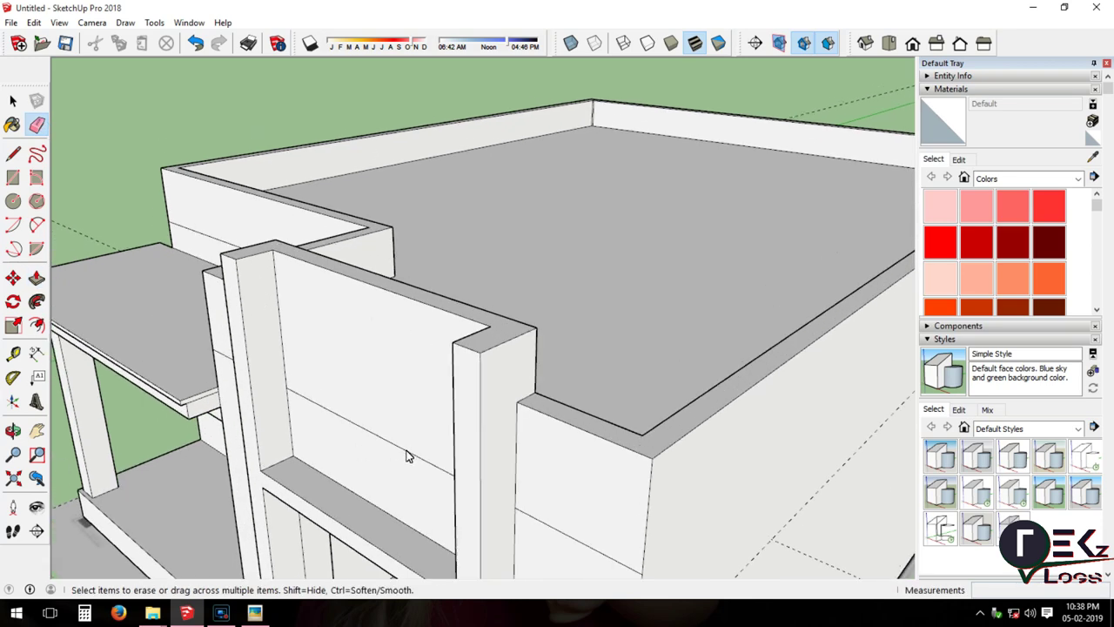
pyautogui.click(407, 455)
pyautogui.moveTo(407, 454); pyautogui.dragTo(316, 385, button='middle')
pyautogui.scroll(-3, 265, 320)
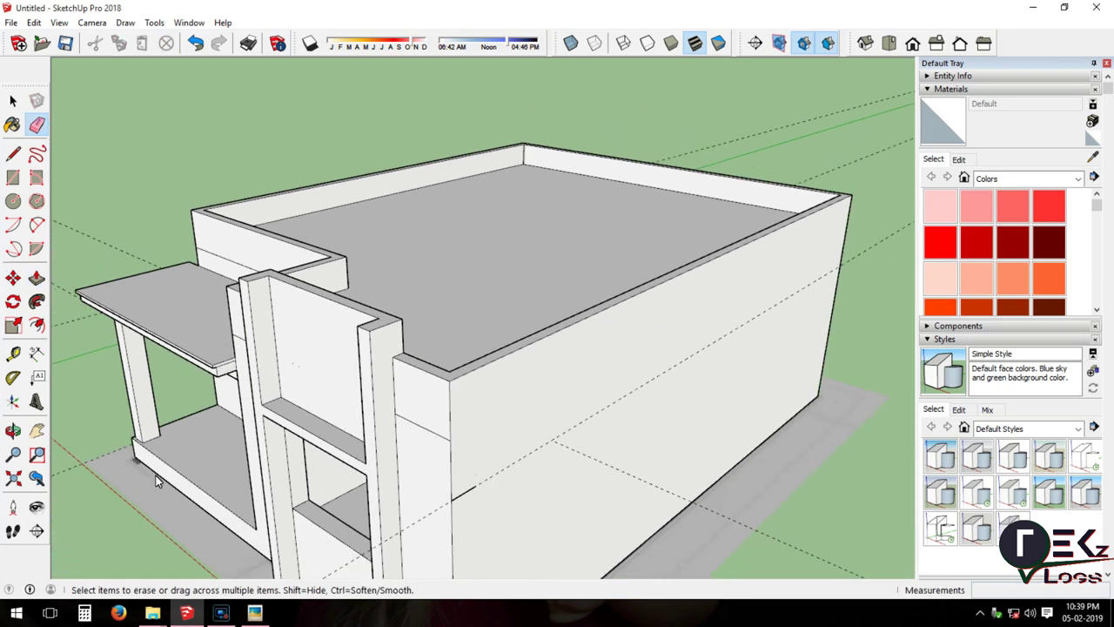
pyautogui.moveTo(265, 320); pyautogui.dragTo(472, 410, button='middle')
pyautogui.scroll(3, 570, 354)
pyautogui.moveTo(570, 354)
pyautogui.mouseDown(button='middle')
pyautogui.moveTo(336, 391)
pyautogui.moveTo(201, 326)
pyautogui.mouseUp(button='middle')
pyautogui.press('l')
pyautogui.press('p')
pyautogui.moveTo(196, 324); pyautogui.dragTo(212, 339)
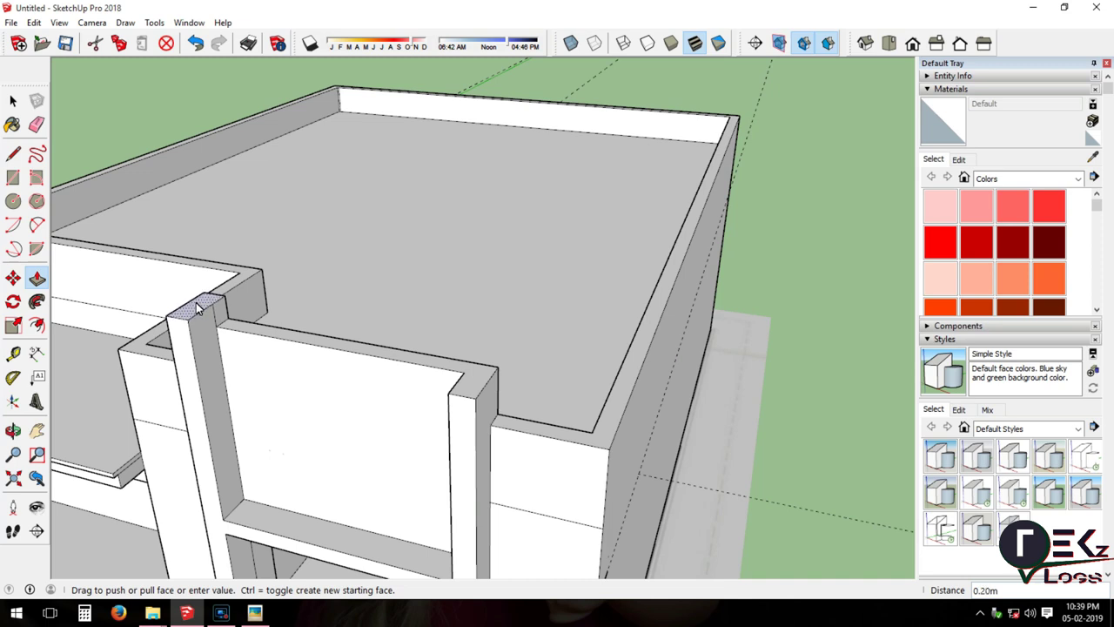
# Pull the front wall's top face up to the column tops.
pyautogui.press('b')
pyautogui.press('l')
pyautogui.press('e')
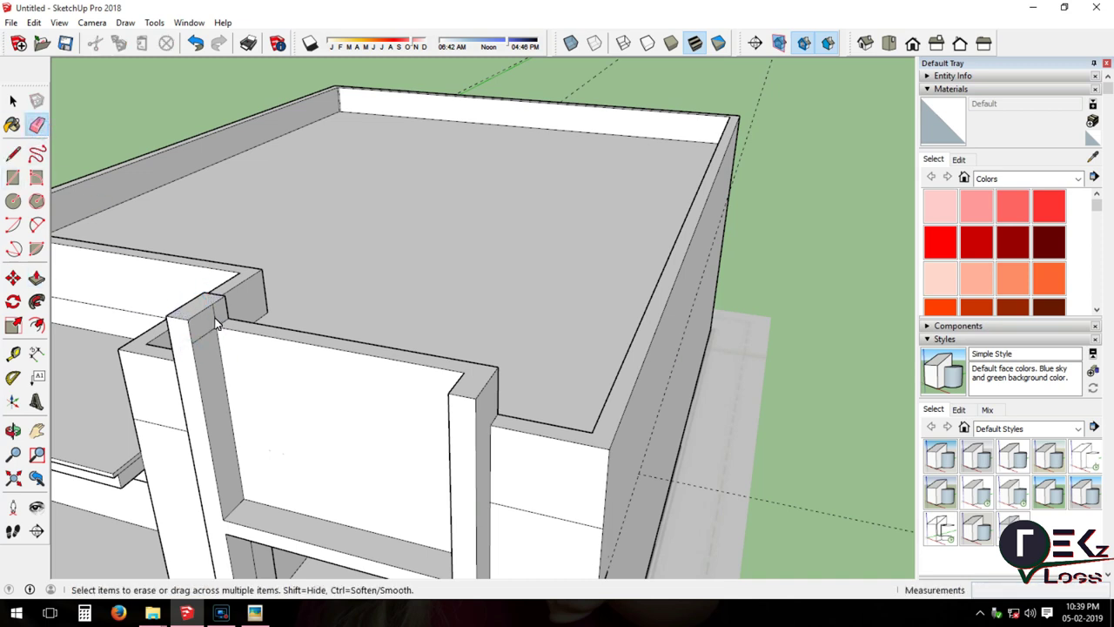
pyautogui.press('p')
pyautogui.moveTo(192, 339); pyautogui.dragTo(477, 403)
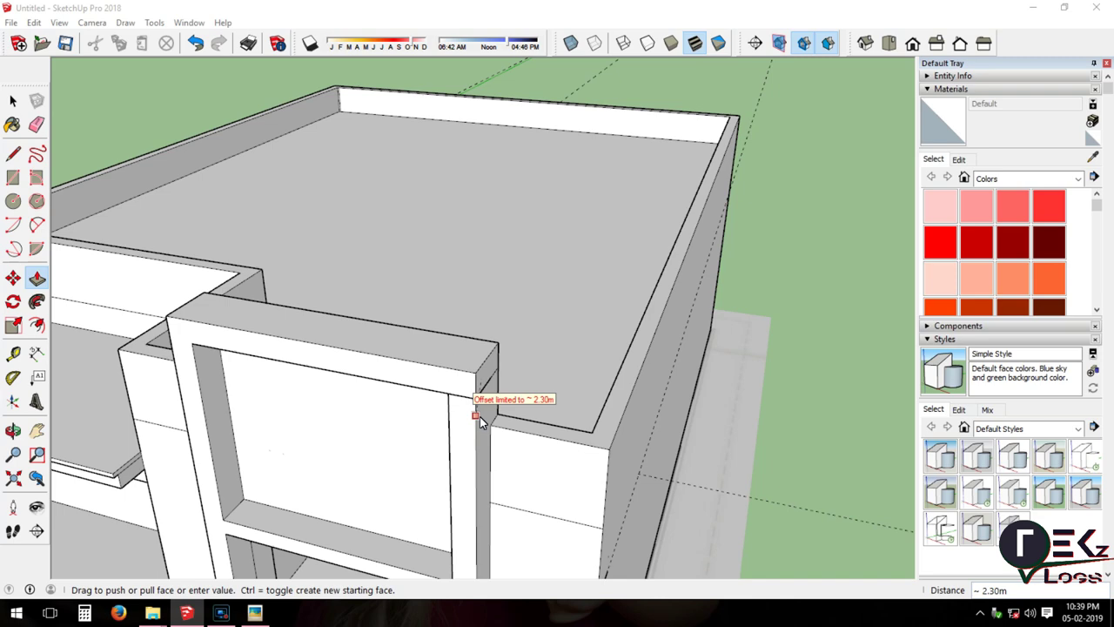
pyautogui.click(482, 421)
pyautogui.scroll(-2, 348, 440)
pyautogui.scroll(2, 453, 400)
# Try pushing the front panel in, undo it, and start a dividing line at its top-left corner.
pyautogui.press('e')
pyautogui.scroll(-2, 380, 343)
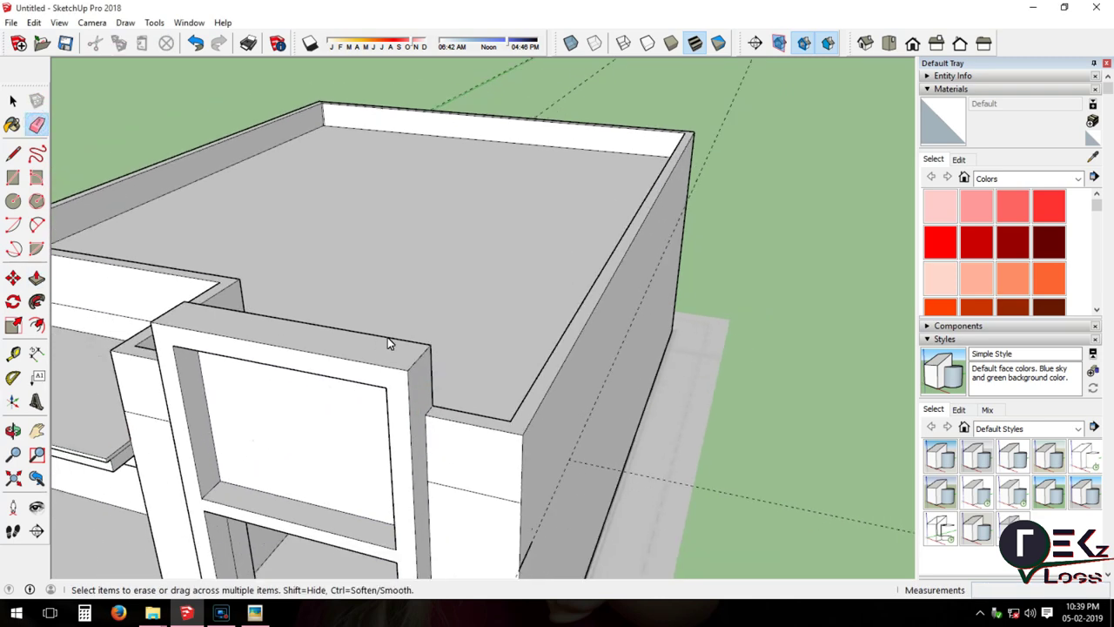
pyautogui.scroll(2, 380, 343)
pyautogui.press('p')
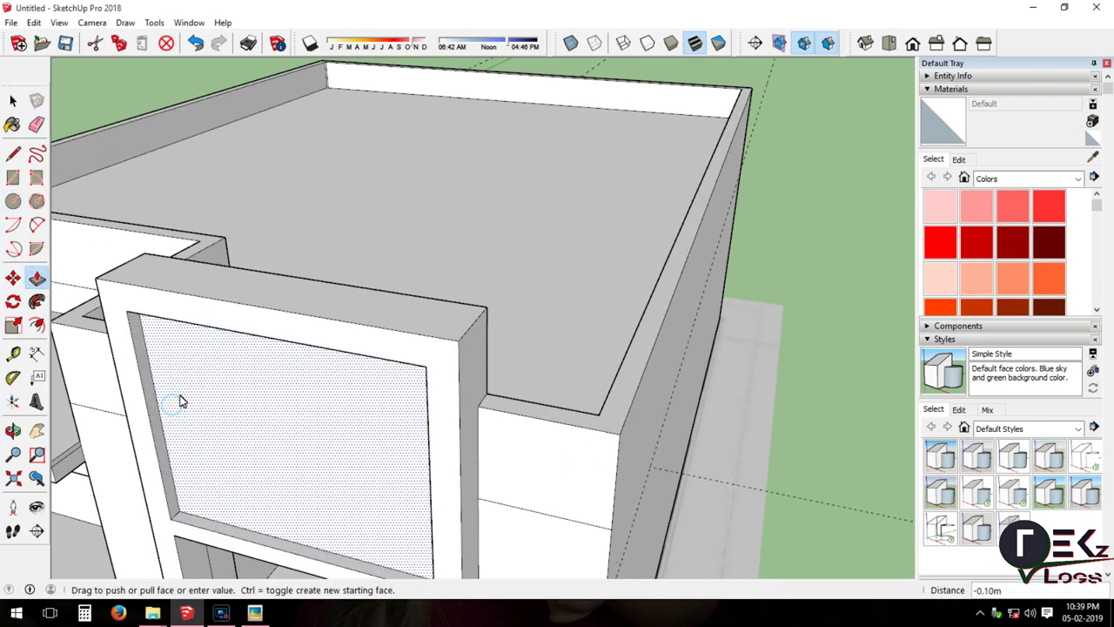
pyautogui.moveTo(214, 324); pyautogui.dragTo(179, 398)
pyautogui.moveTo(191, 374)
pyautogui.mouseDown(button='middle')
pyautogui.moveTo(411, 355)
pyautogui.moveTo(352, 361)
pyautogui.moveTo(188, 327)
pyautogui.mouseUp(button='middle')
pyautogui.click(195, 44)
pyautogui.moveTo(253, 363)
pyautogui.mouseDown(button='middle')
pyautogui.moveTo(244, 381)
pyautogui.moveTo(522, 390)
pyautogui.moveTo(311, 320)
pyautogui.mouseUp(button='middle')
pyautogui.press('l')
pyautogui.click(248, 310)
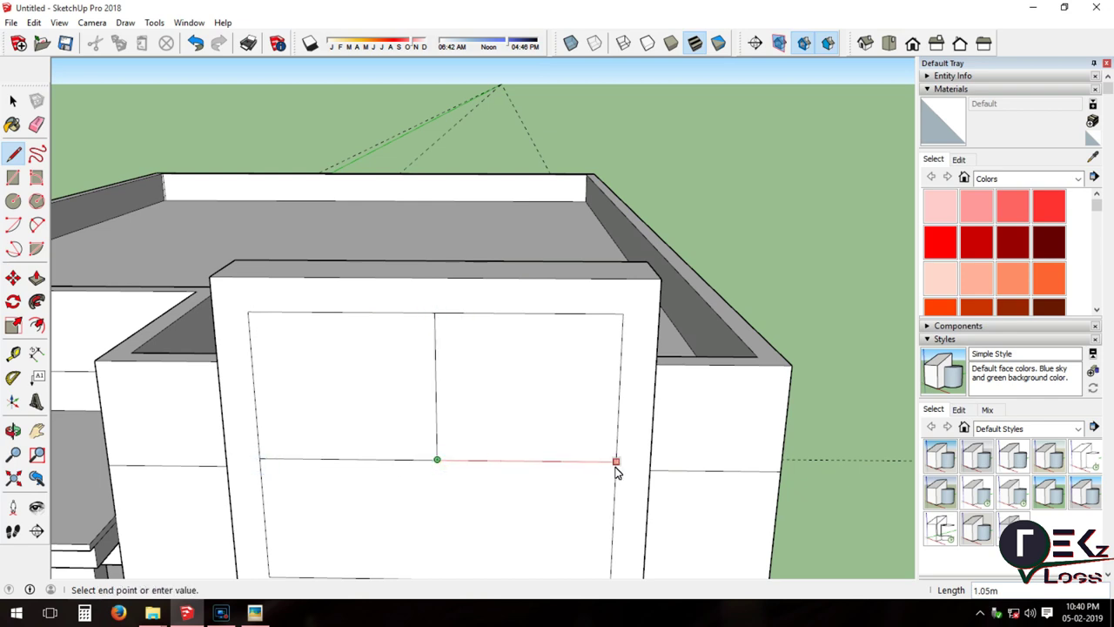
# Draw a tall rectangular strip on the front frame's upper panel, restoring its bottom edge.
pyautogui.press('r')
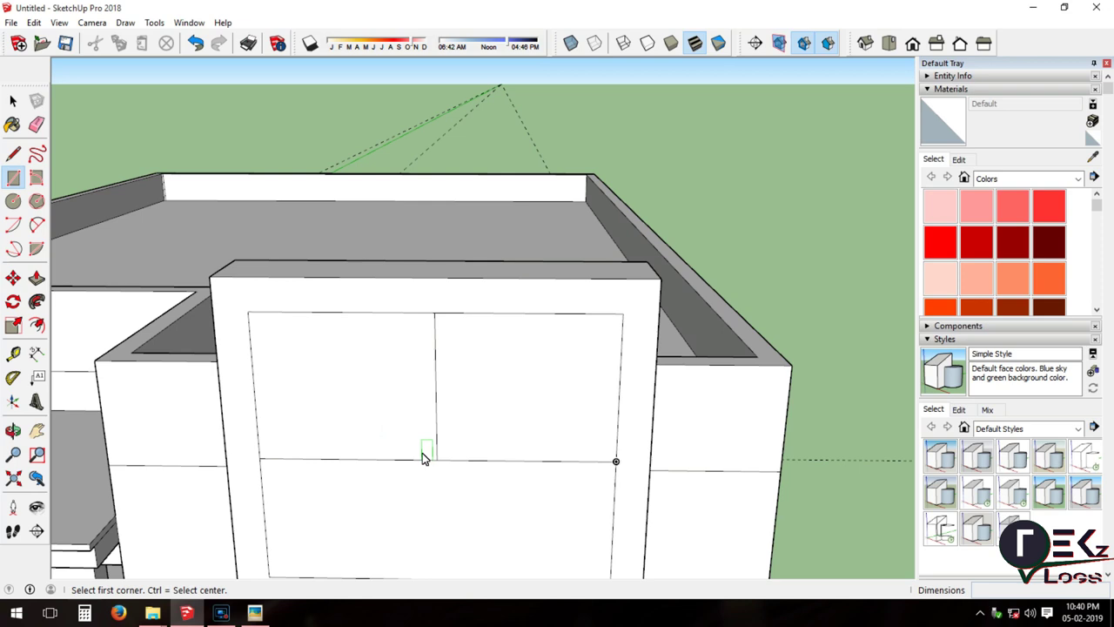
pyautogui.click(418, 459)
pyautogui.click(455, 313)
pyautogui.press('e')
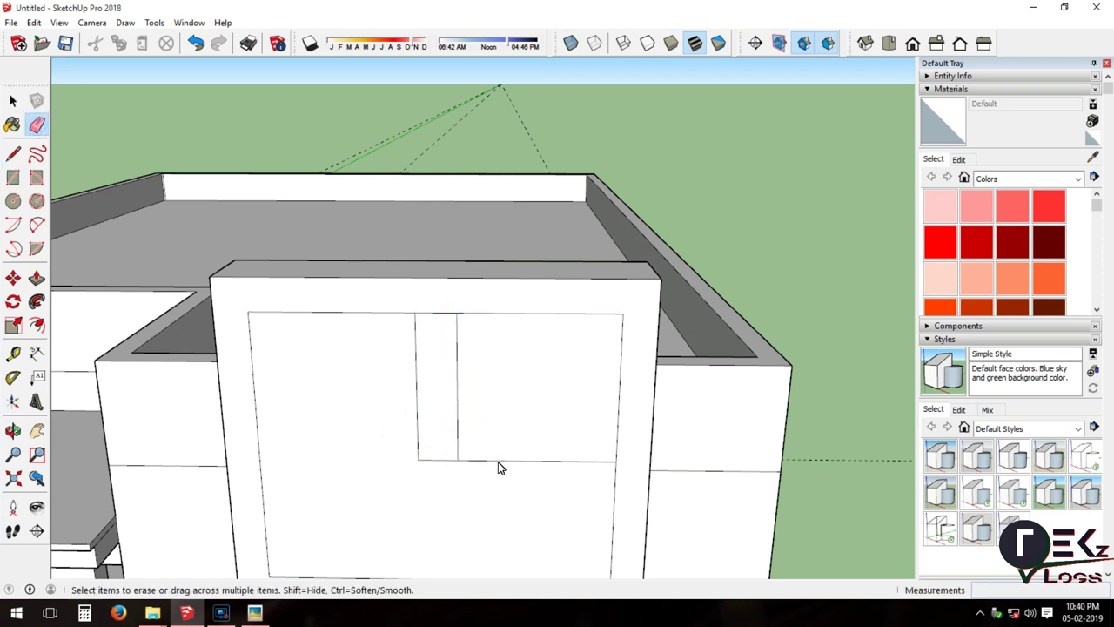
pyautogui.click(195, 43)
# Copy the strip's vertical edges to the panel's right and left, giving three evenly spaced strips.
pyautogui.click(13, 101)
pyautogui.click(415, 404)
pyautogui.click(456, 414)
pyautogui.hotkey('ctrl', 'c')
pyautogui.hotkey('ctrl', 'v')
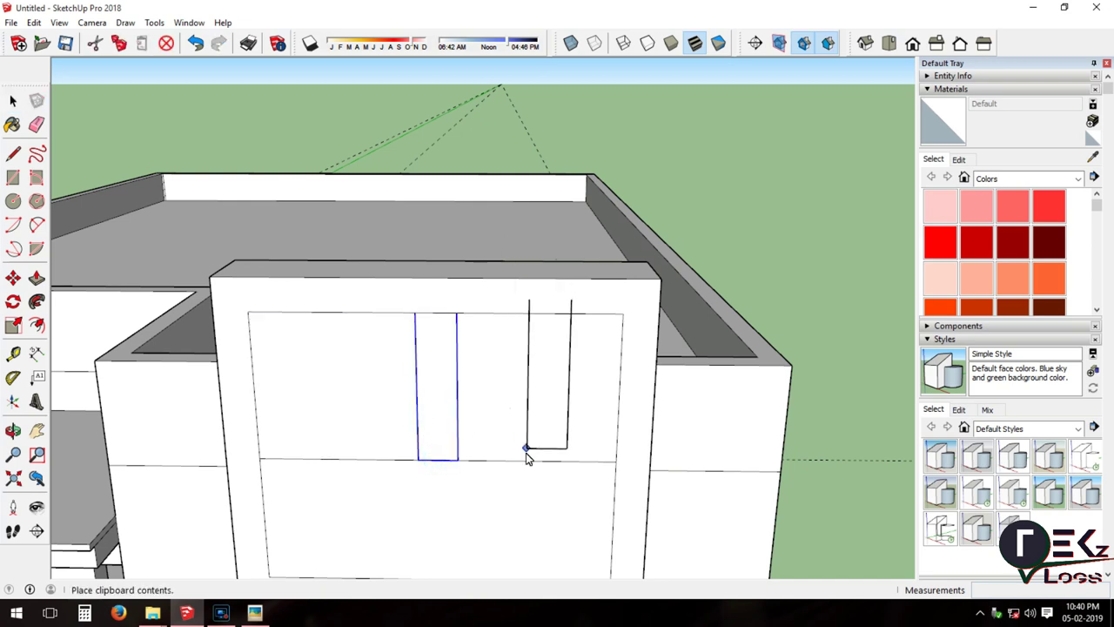
pyautogui.click(518, 461)
pyautogui.hotkey('ctrl', 'v')
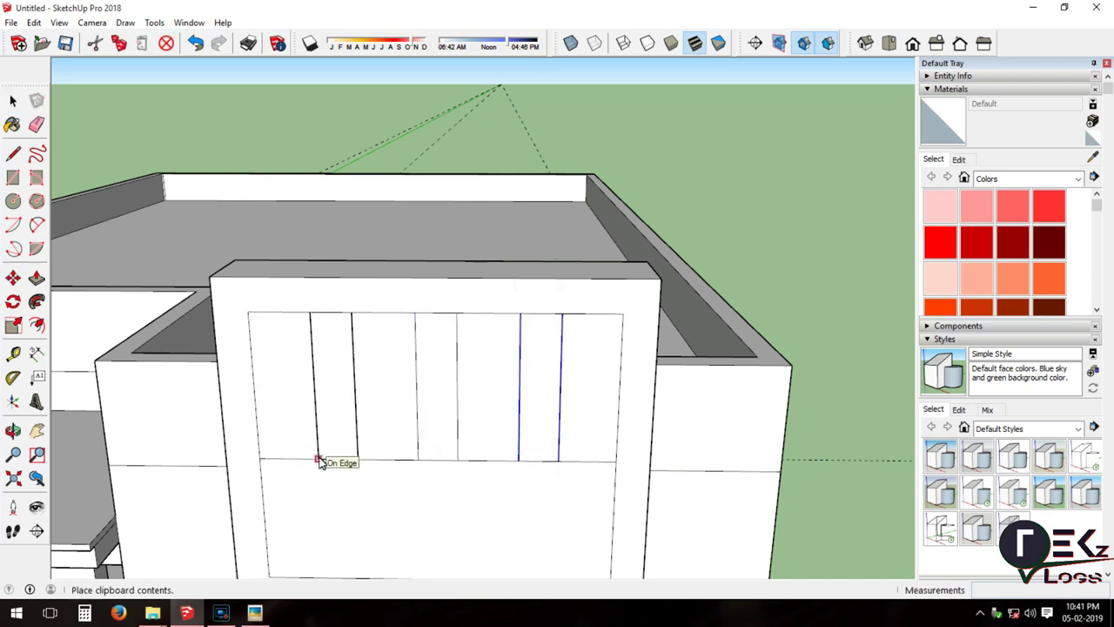
pyautogui.click(315, 461)
# Erase the extra bottom line between strips and push a strip 0.08 m into the panel.
pyautogui.press('e')
pyautogui.click(293, 459)
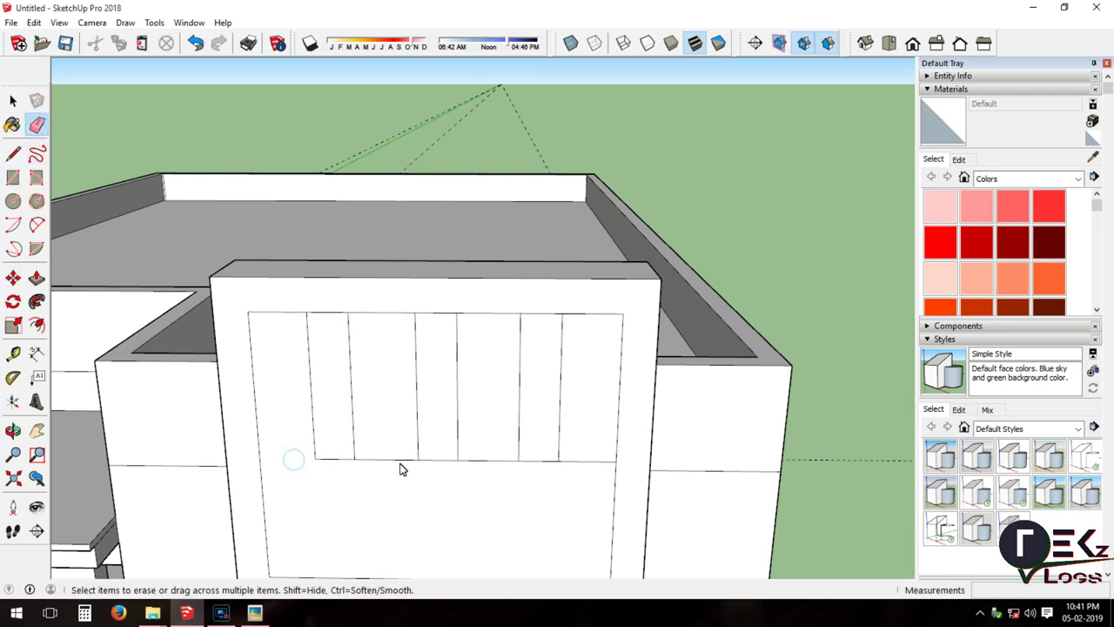
pyautogui.press('p')
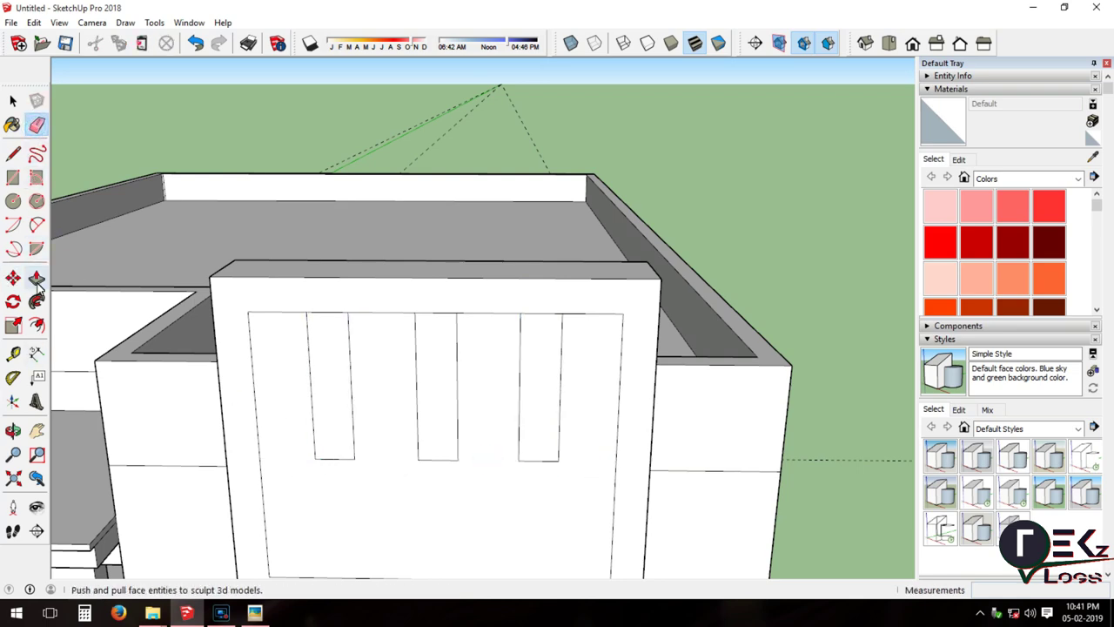
pyautogui.click(275, 390)
pyautogui.scroll(-2, 250, 389)
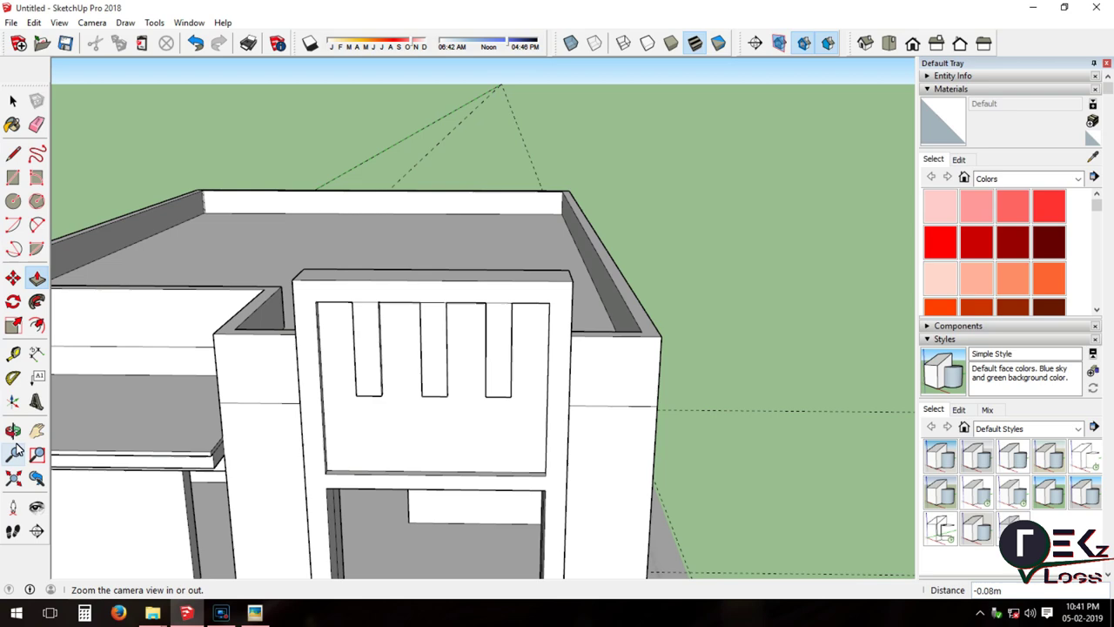
pyautogui.moveTo(250, 389); pyautogui.dragTo(216, 293, button='middle')
pyautogui.click(216, 294)
# Start a line at the front frame's top edge.
pyautogui.press('l')
pyautogui.press('space')
pyautogui.press('l')
pyautogui.click(183, 247)
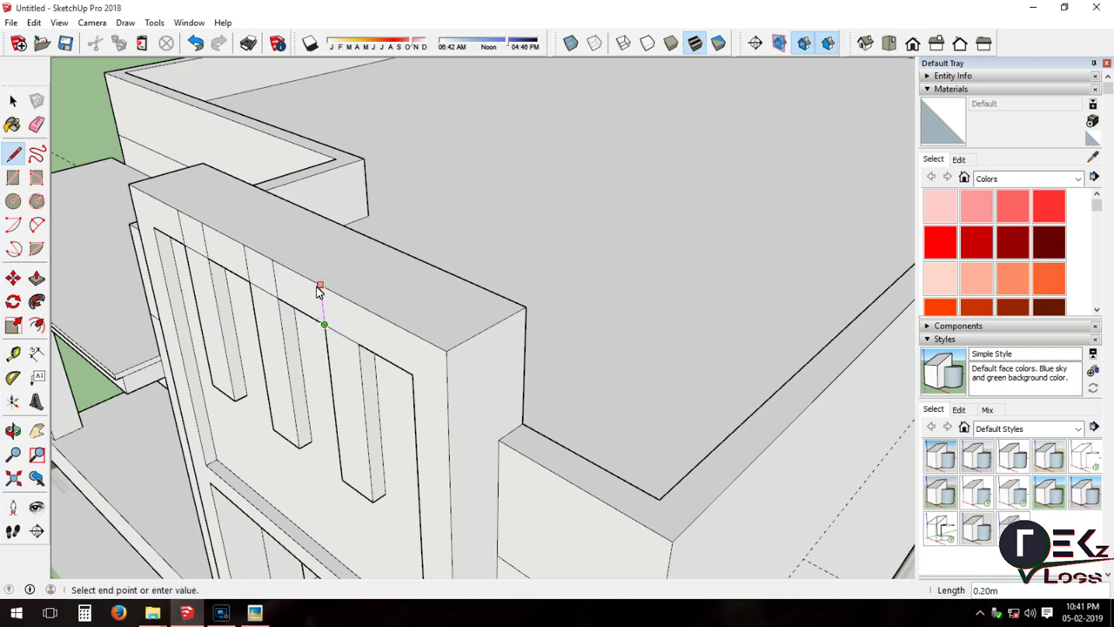
# Push the three front-frame fins outward, each by the same amount.
pyautogui.scroll(2, 195, 261)
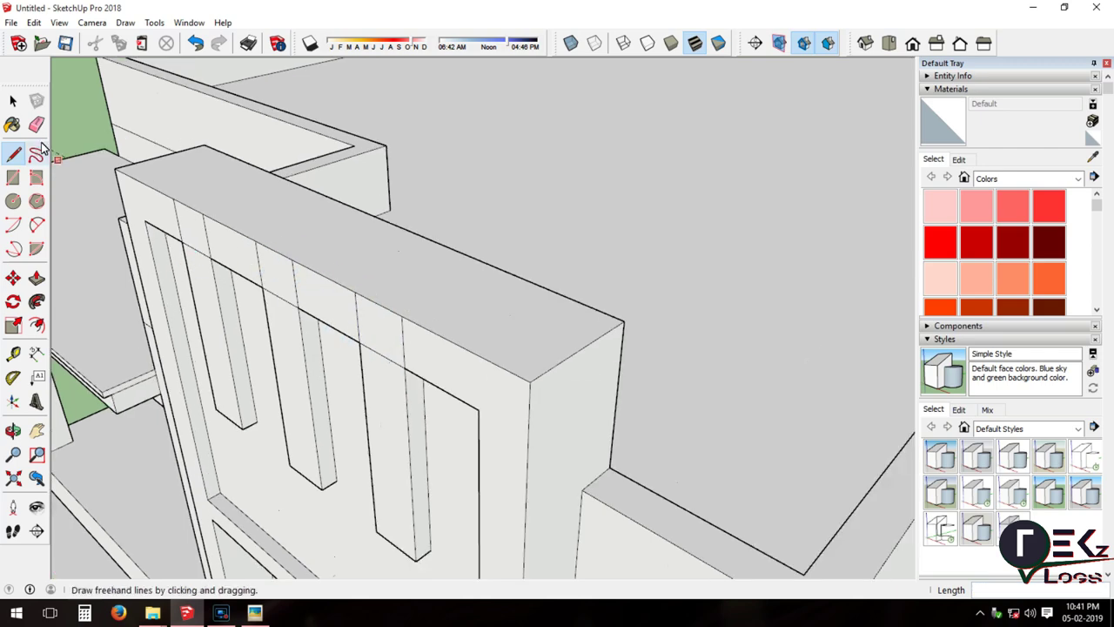
pyautogui.press('e')
pyautogui.scroll(-2, 378, 356)
pyautogui.press('p')
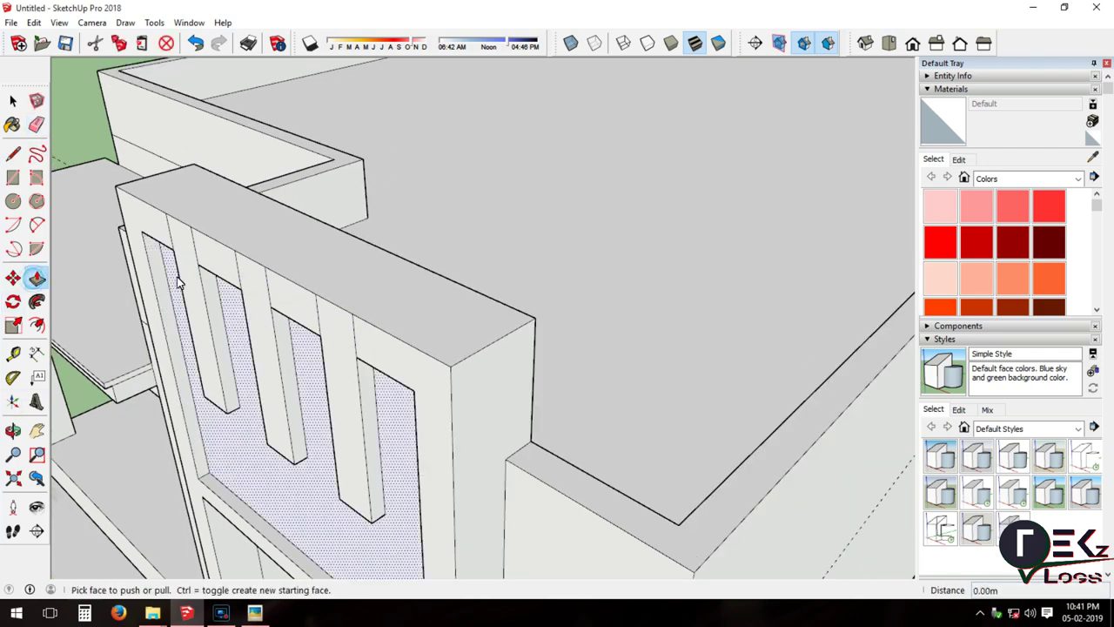
pyautogui.click(174, 280)
pyautogui.click(174, 281)
pyautogui.doubleClick(248, 293)
pyautogui.click(335, 365)
pyautogui.click(259, 300)
# Draw lines across the fin tops to split the frame's top into segments.
pyautogui.press('e')
pyautogui.scroll(2, 289, 339)
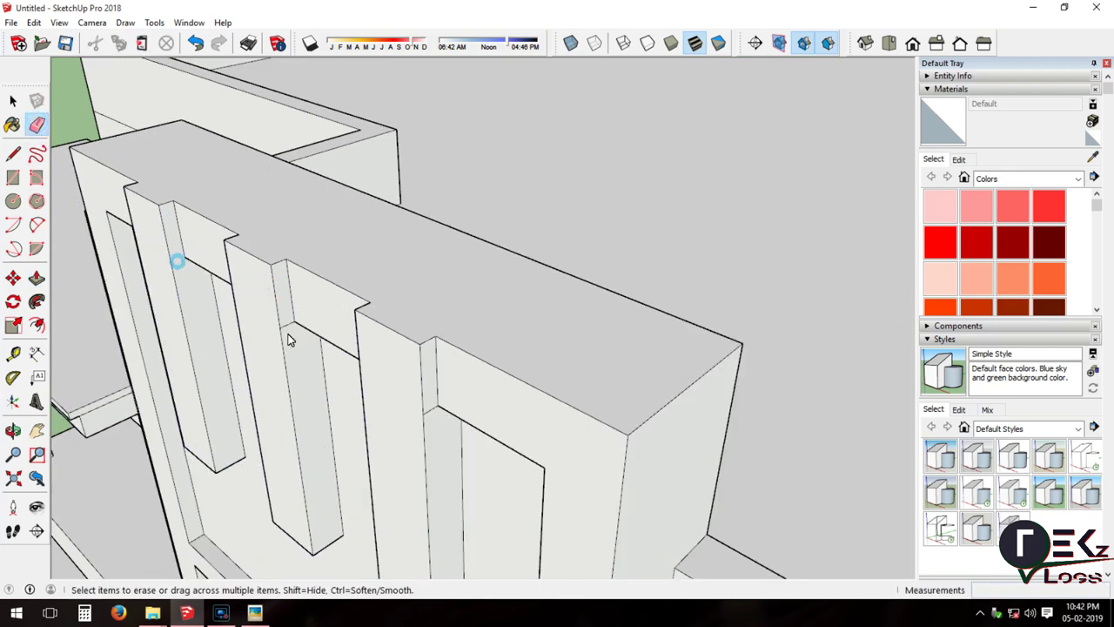
pyautogui.scroll(-2, 446, 424)
pyautogui.press('l')
pyautogui.click(223, 250)
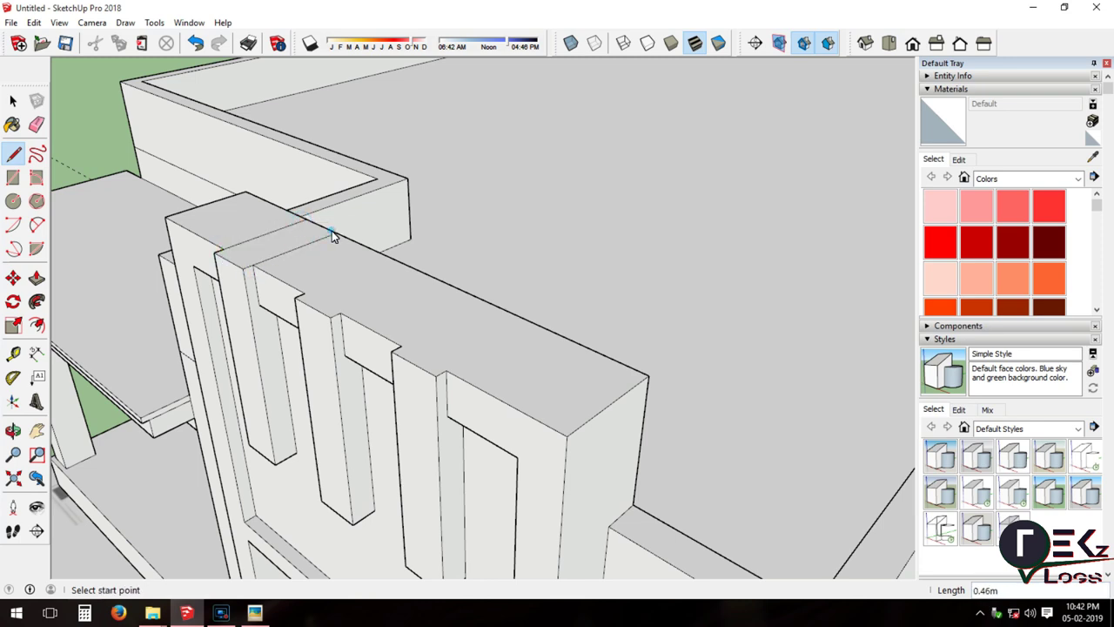
pyautogui.press('r')
pyautogui.click(295, 298)
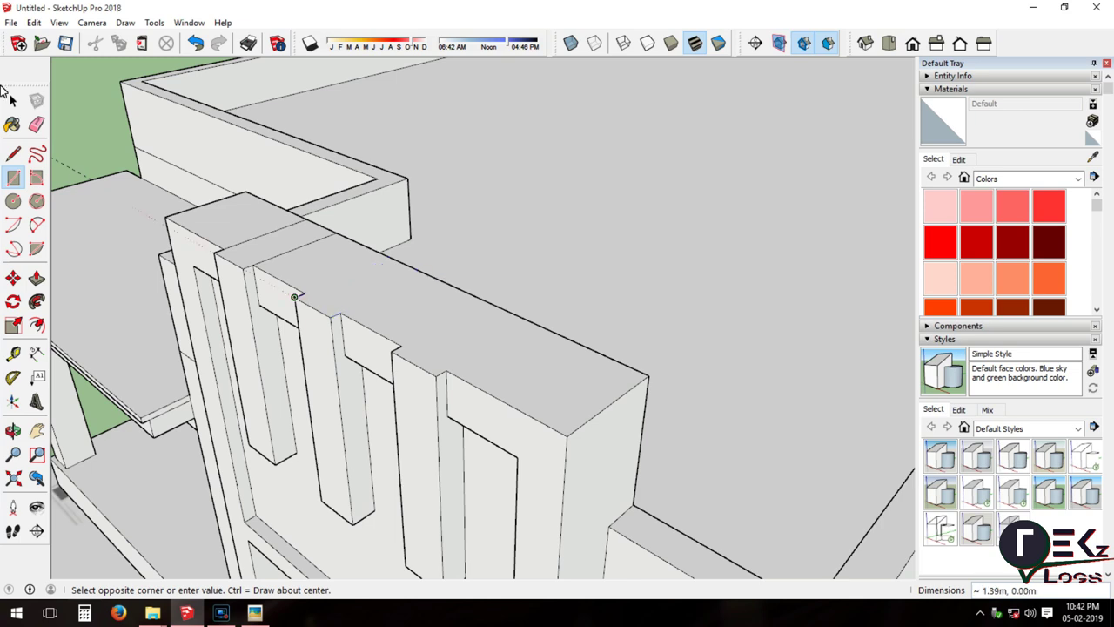
pyautogui.press('l')
pyautogui.scroll(2, 467, 303)
pyautogui.click(224, 288)
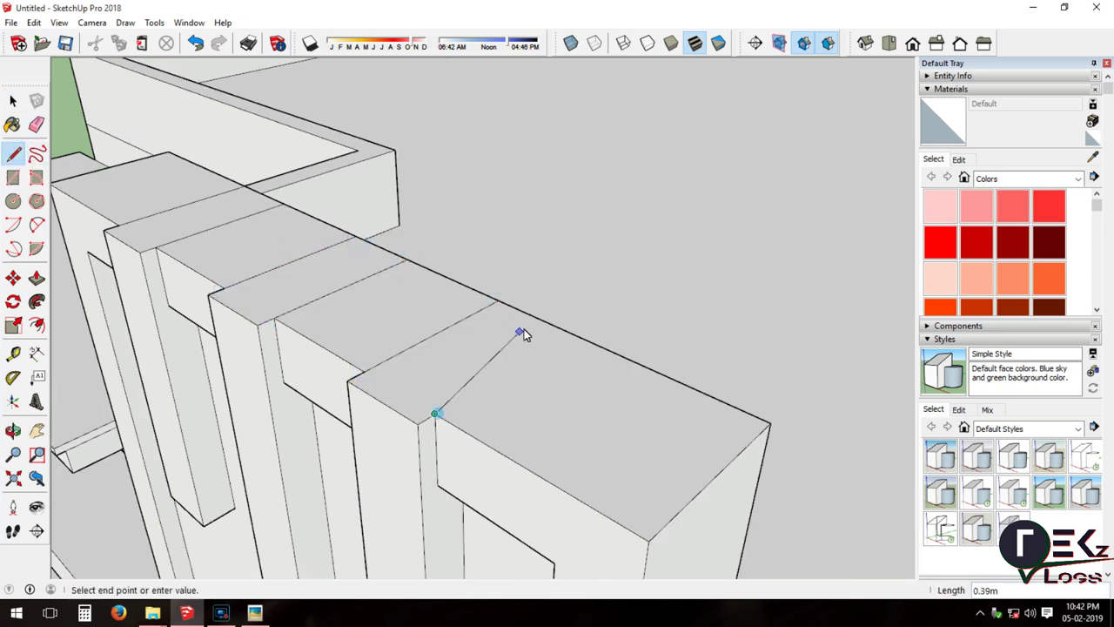
# Raise the three fin tops equally, about 0.05 m above the frame, as dentils.
pyautogui.press('p')
pyautogui.doubleClick(164, 217)
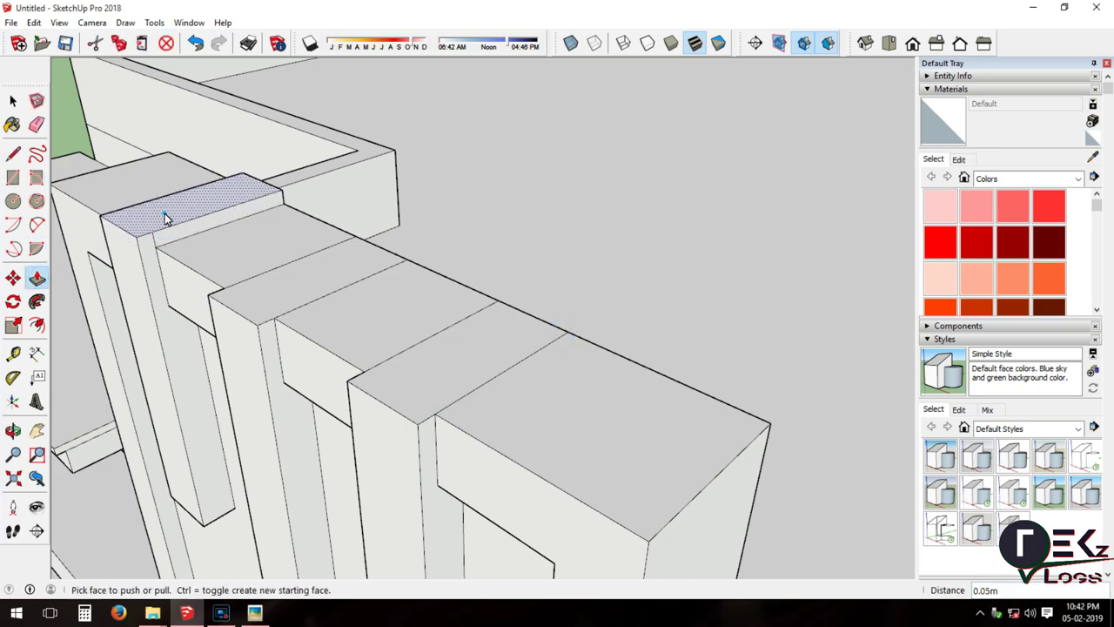
pyautogui.doubleClick(305, 277)
pyautogui.doubleClick(381, 347)
pyautogui.press('e')
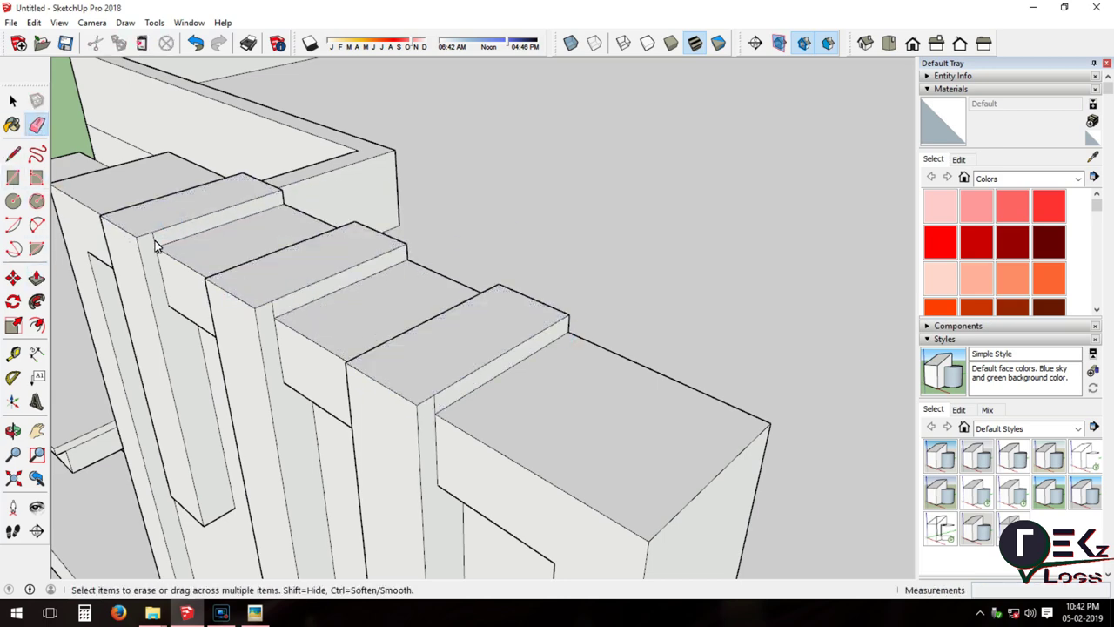
pyautogui.scroll(-3, 339, 350)
pyautogui.scroll(-3, 330, 262)
pyautogui.moveTo(331, 261); pyautogui.dragTo(794, 296, button='middle')
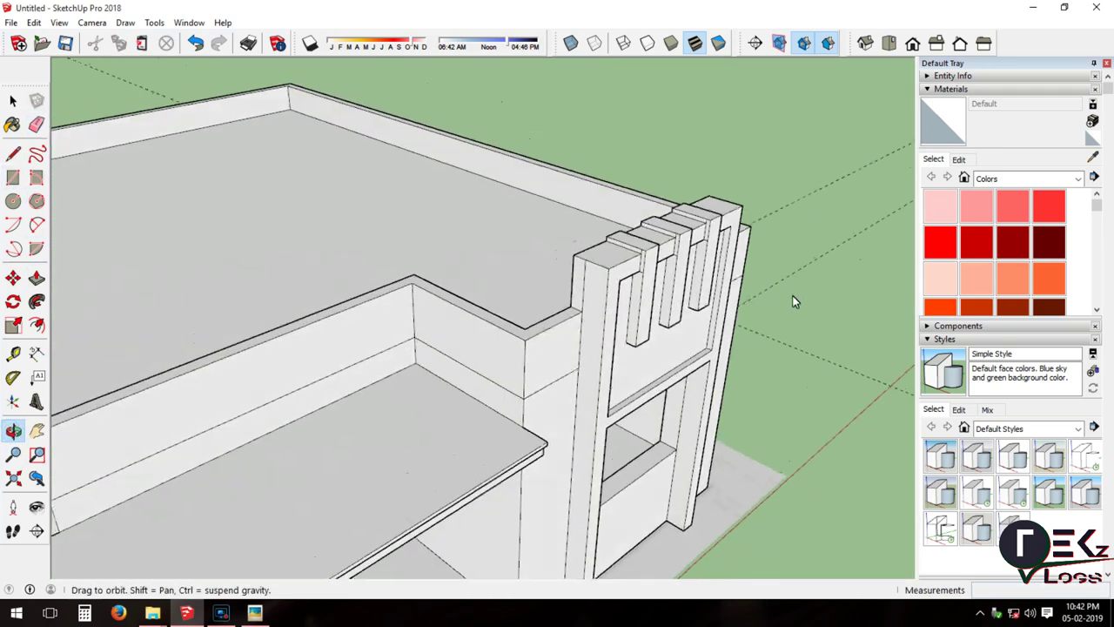
# Place a Tape Measure guide point 0.51 m below the top of the long side wall.
pyautogui.scroll(3, 794, 295)
pyautogui.scroll(2, 587, 261)
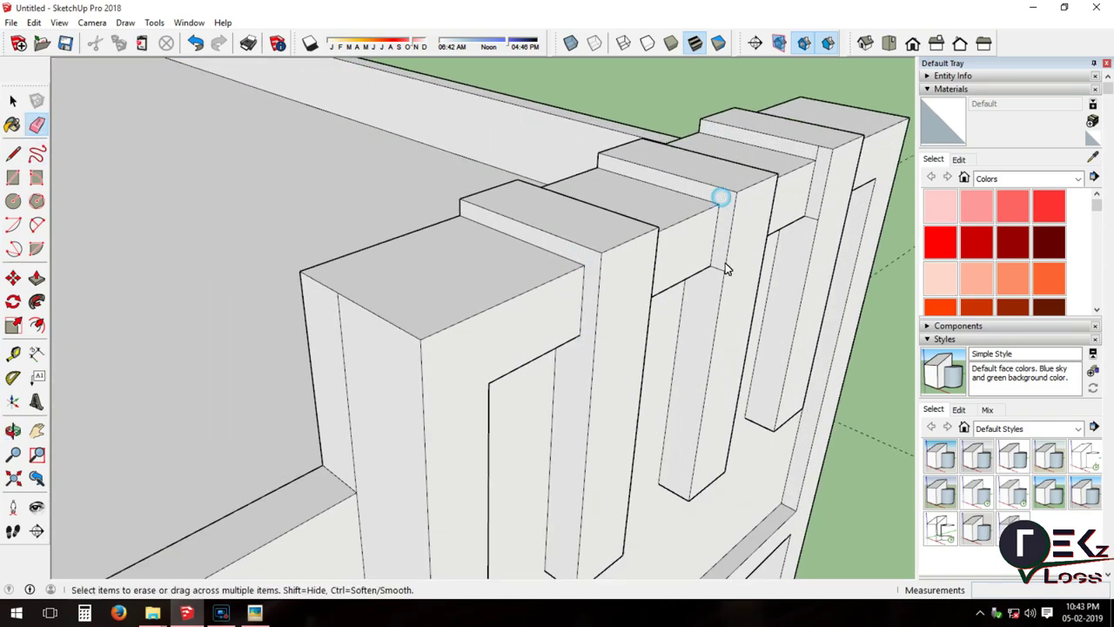
pyautogui.scroll(-4, 727, 252)
pyautogui.moveTo(696, 249); pyautogui.dragTo(445, 323, button='middle')
pyautogui.scroll(3, 444, 323)
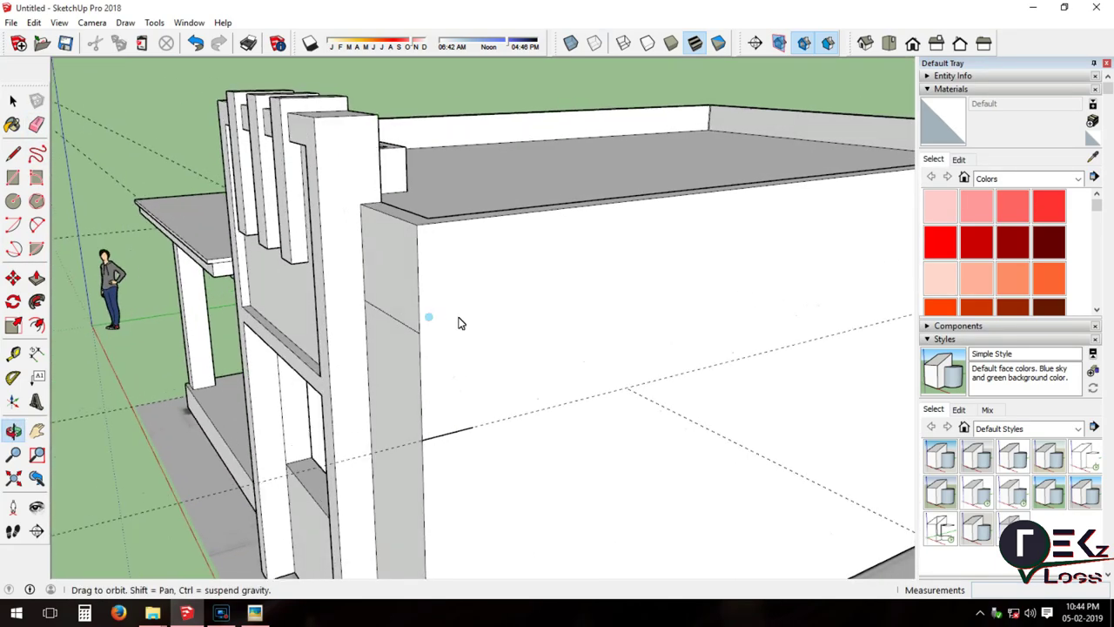
pyautogui.scroll(3, 445, 323)
pyautogui.press('t')
pyautogui.click(433, 326)
pyautogui.click(439, 346)
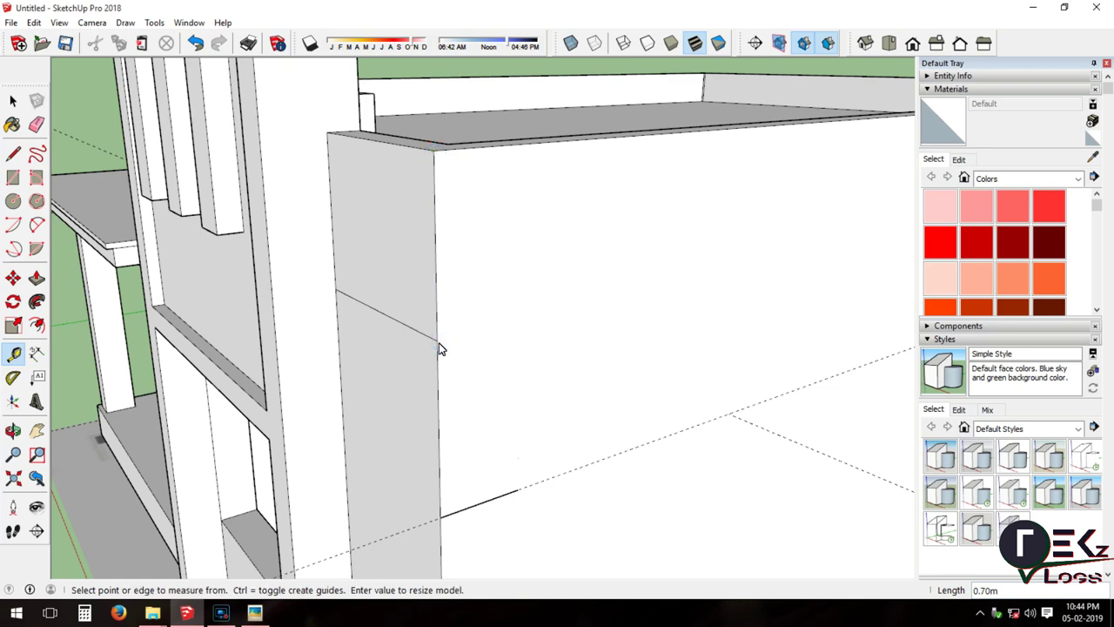
pyautogui.scroll(-4, 436, 348)
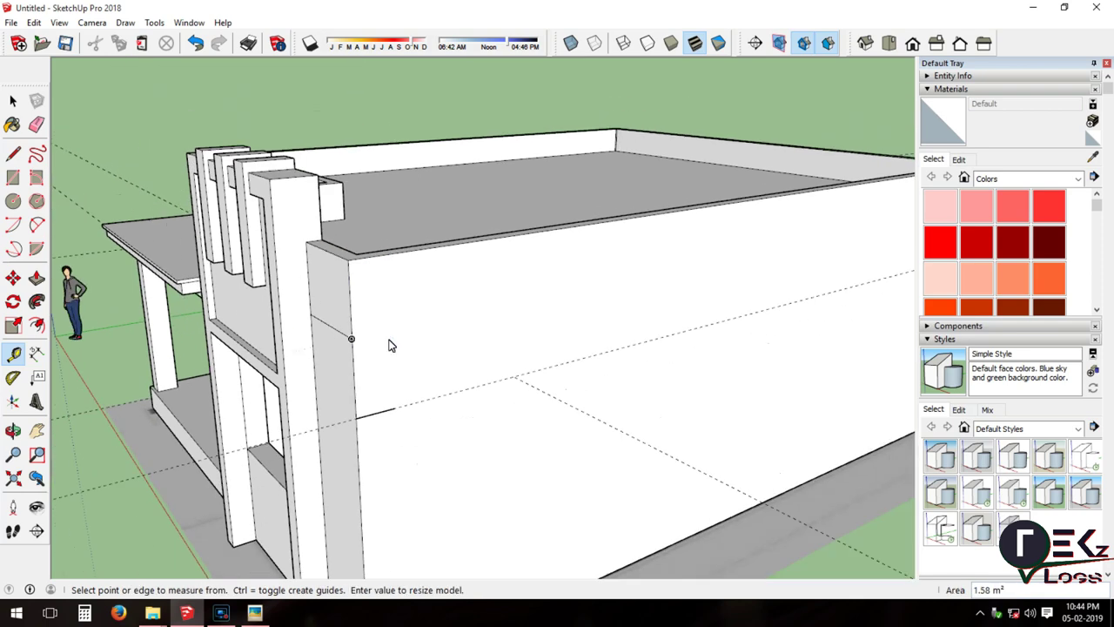
pyautogui.scroll(4, 388, 343)
pyautogui.click(329, 95)
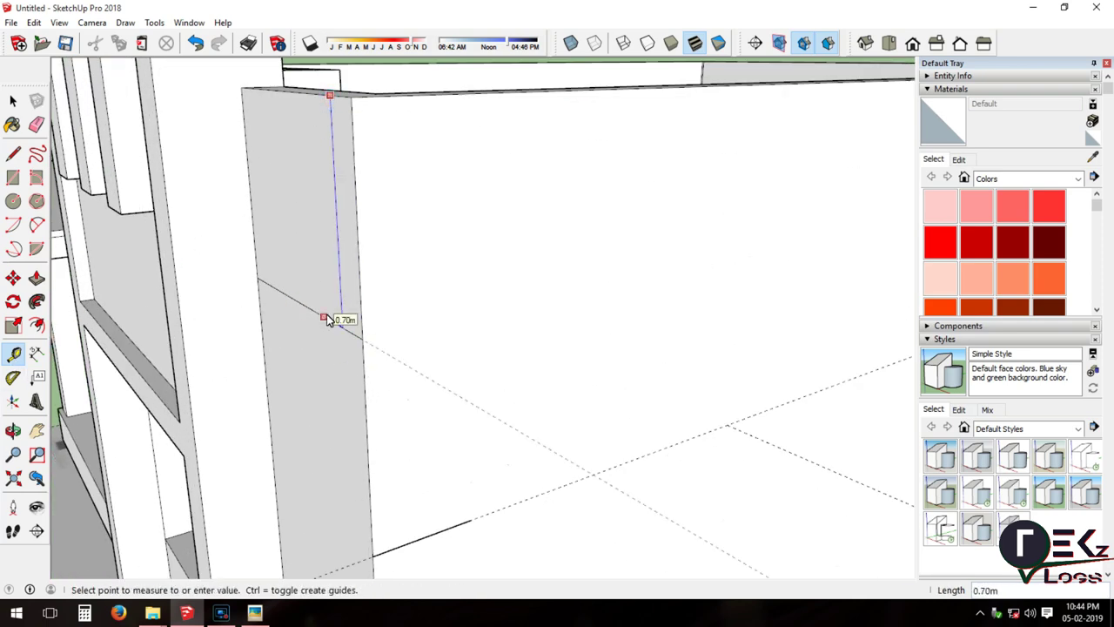
pyautogui.click(338, 269)
# Start a line on the side wall at the 0.51 m guide height.
pyautogui.scroll(-3, 338, 269)
pyautogui.scroll(3, 331, 379)
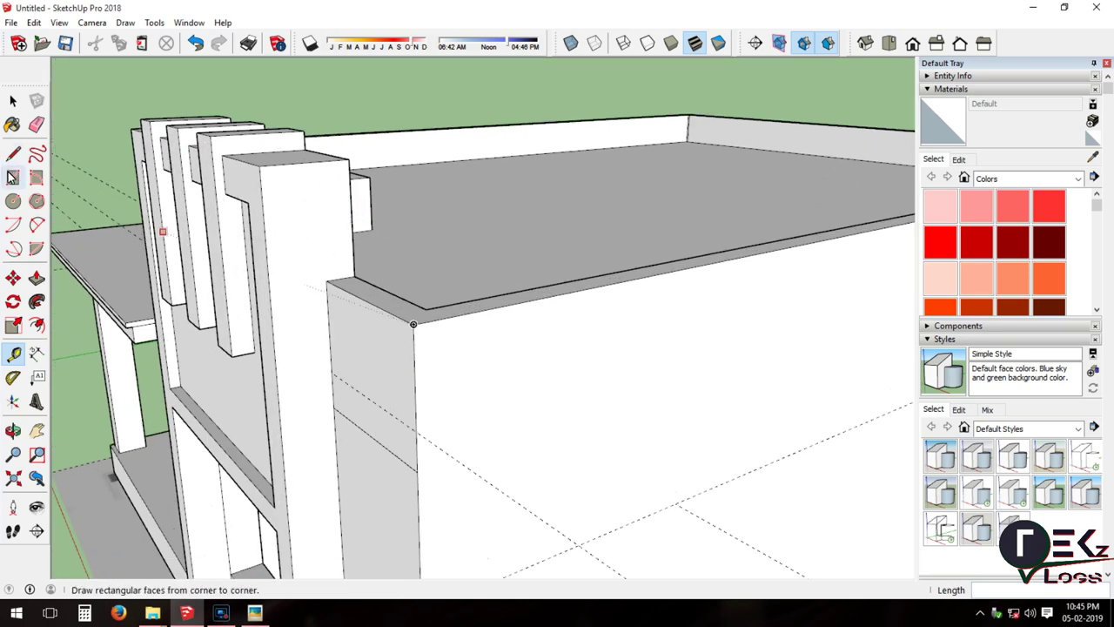
pyautogui.press('l')
pyautogui.click(330, 378)
pyautogui.scroll(-3, 333, 409)
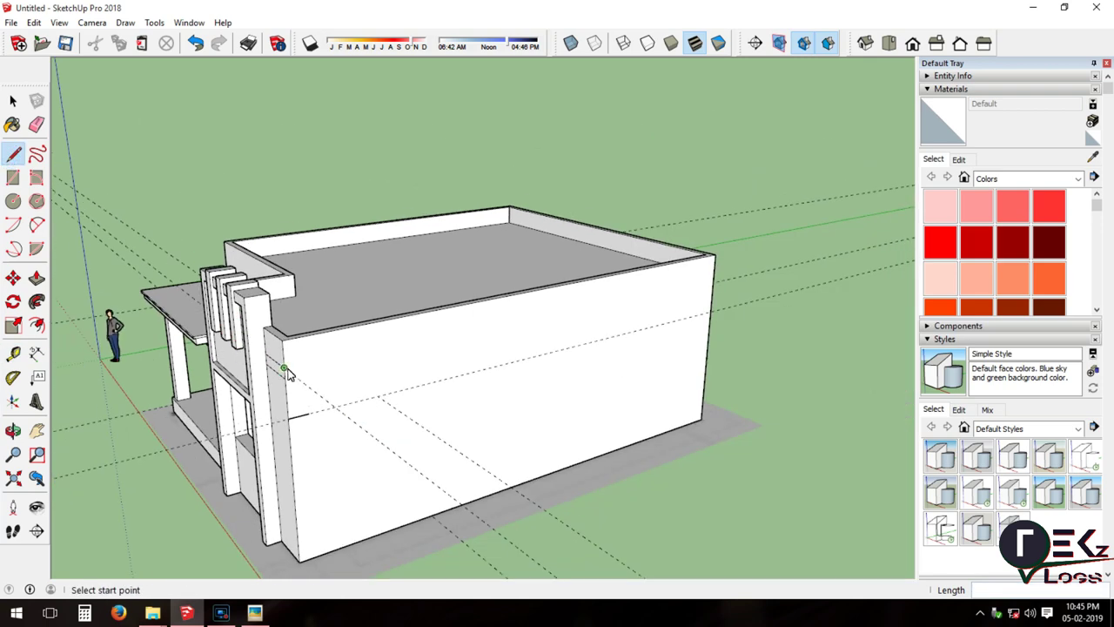
# End the 11.03 m line at the far wall corner and view the wall in X-ray.
pyautogui.click(713, 277)
pyautogui.scroll(3, 385, 418)
pyautogui.scroll(-2, 385, 378)
pyautogui.scroll(-2, 518, 372)
pyautogui.scroll(1, 518, 373)
pyautogui.click(574, 44)
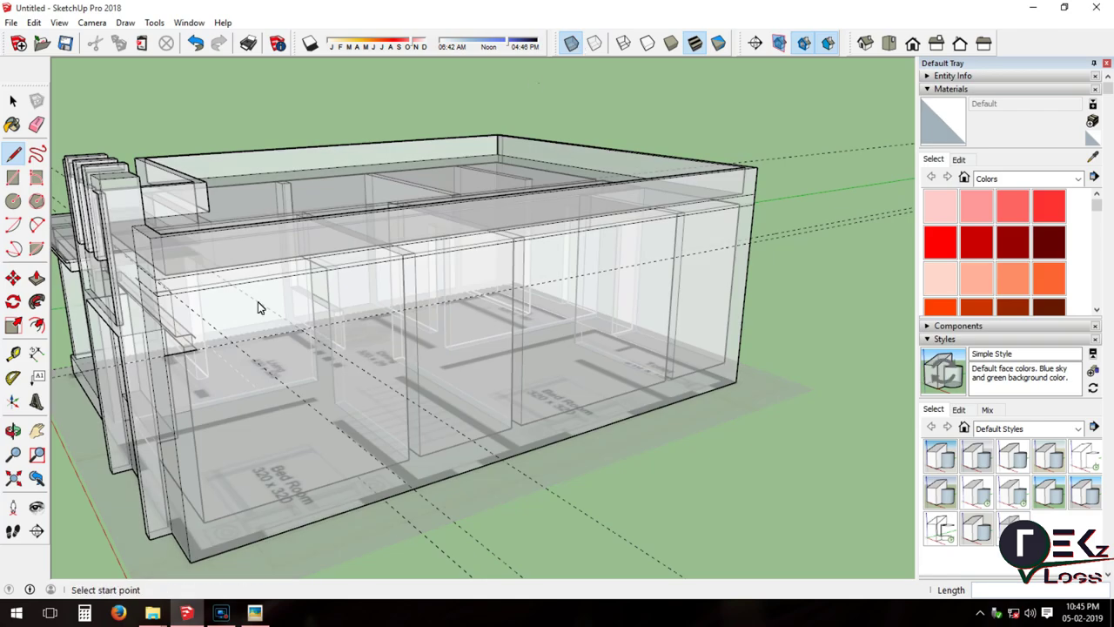
pyautogui.click(13, 430)
pyautogui.moveTo(352, 236)
pyautogui.mouseDown()
pyautogui.moveTo(308, 392)
pyautogui.moveTo(233, 299)
pyautogui.moveTo(304, 381)
pyautogui.moveTo(365, 313)
pyautogui.mouseUp()
pyautogui.click(596, 46)
pyautogui.click(571, 44)
pyautogui.scroll(-3, 342, 332)
# Draw a window rectangle on the long side wall below the line.
pyautogui.click(14, 177)
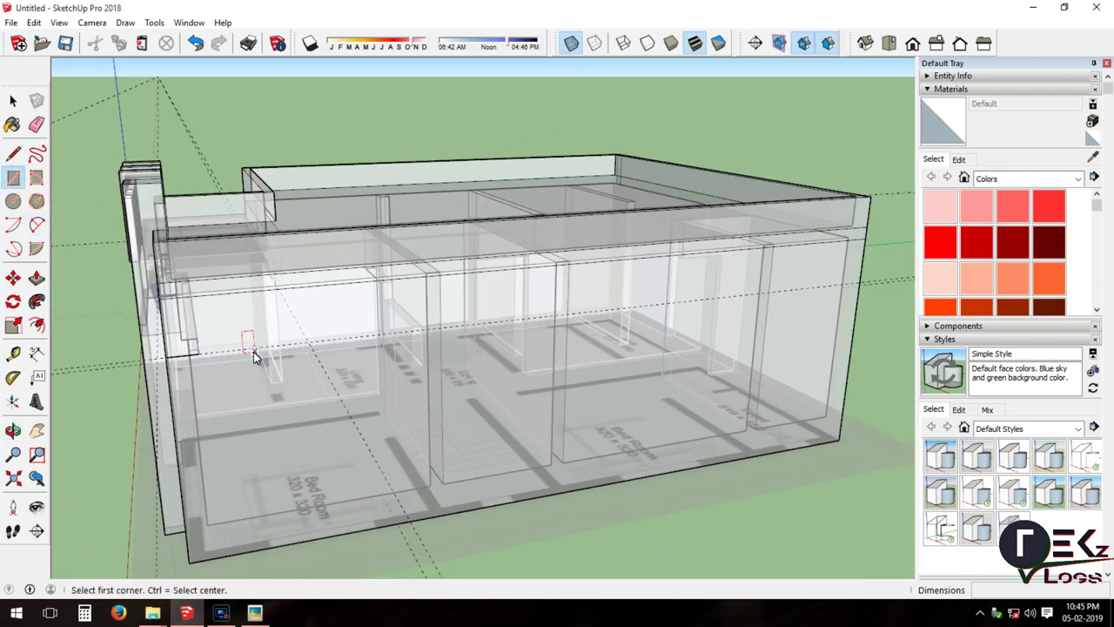
pyautogui.click(252, 349)
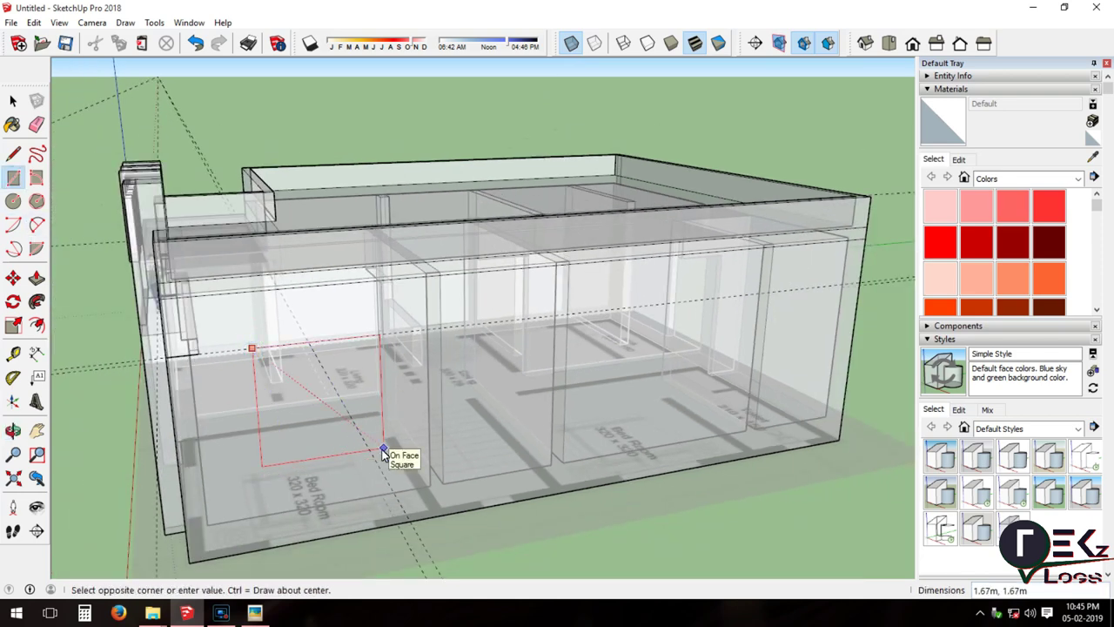
pyautogui.click(381, 438)
pyautogui.scroll(2, 381, 438)
pyautogui.click(572, 44)
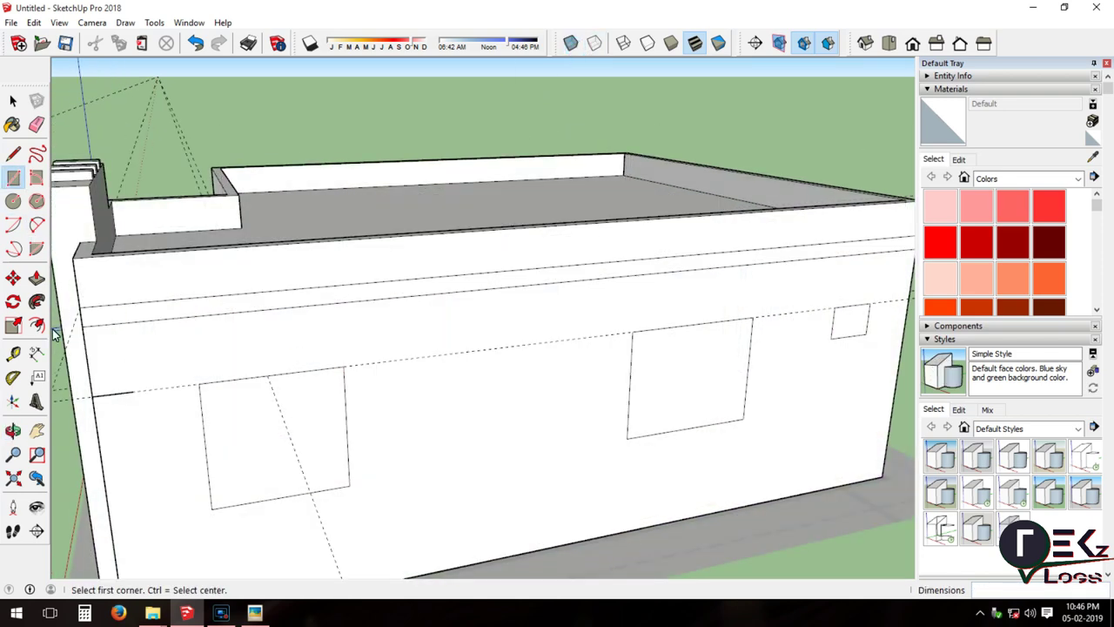
# Recess the left window into the wall and the next window by the same depth.
pyautogui.click(36, 278)
pyautogui.moveTo(270, 409); pyautogui.dragTo(234, 420)
pyautogui.click(249, 393)
pyautogui.doubleClick(683, 394)
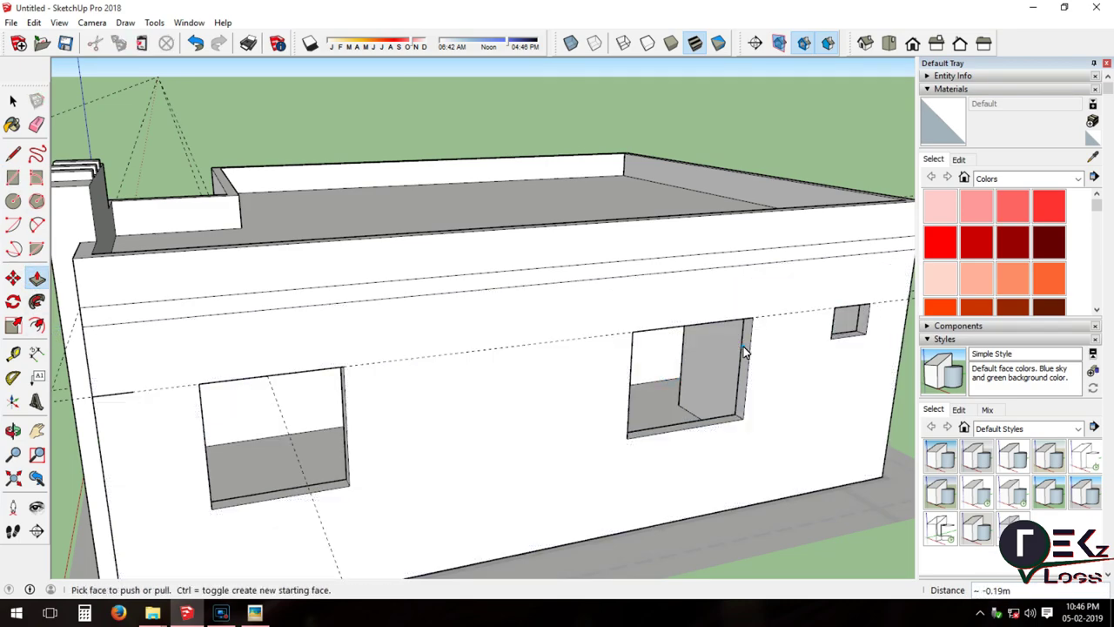
pyautogui.moveTo(742, 348); pyautogui.dragTo(338, 461, button='middle')
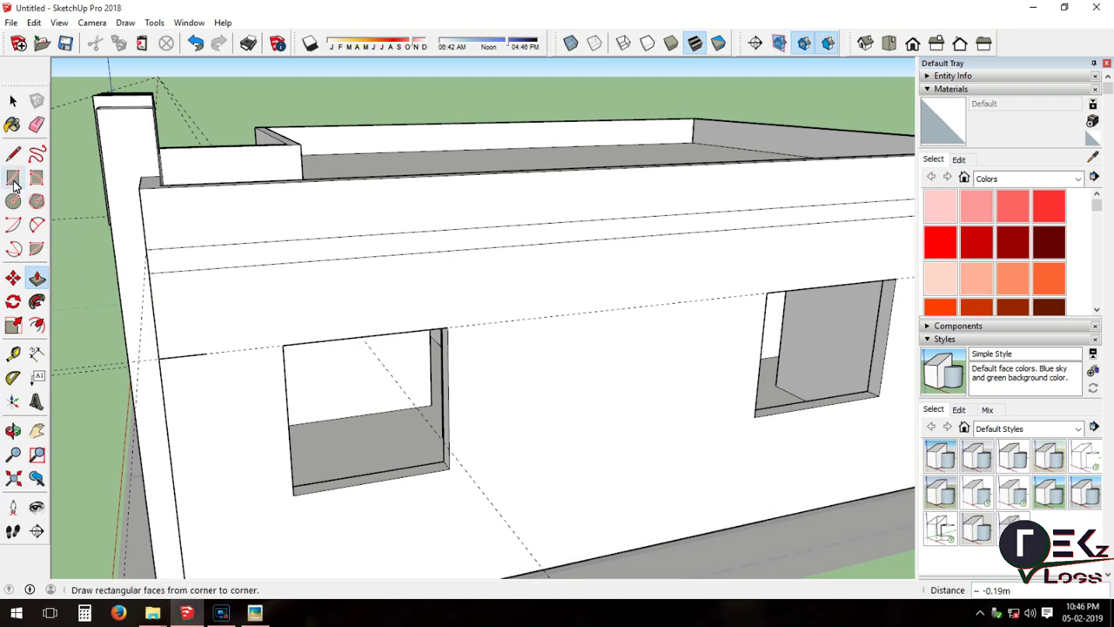
pyautogui.scroll(3, 301, 358)
pyautogui.press('l')
pyautogui.scroll(1, 431, 318)
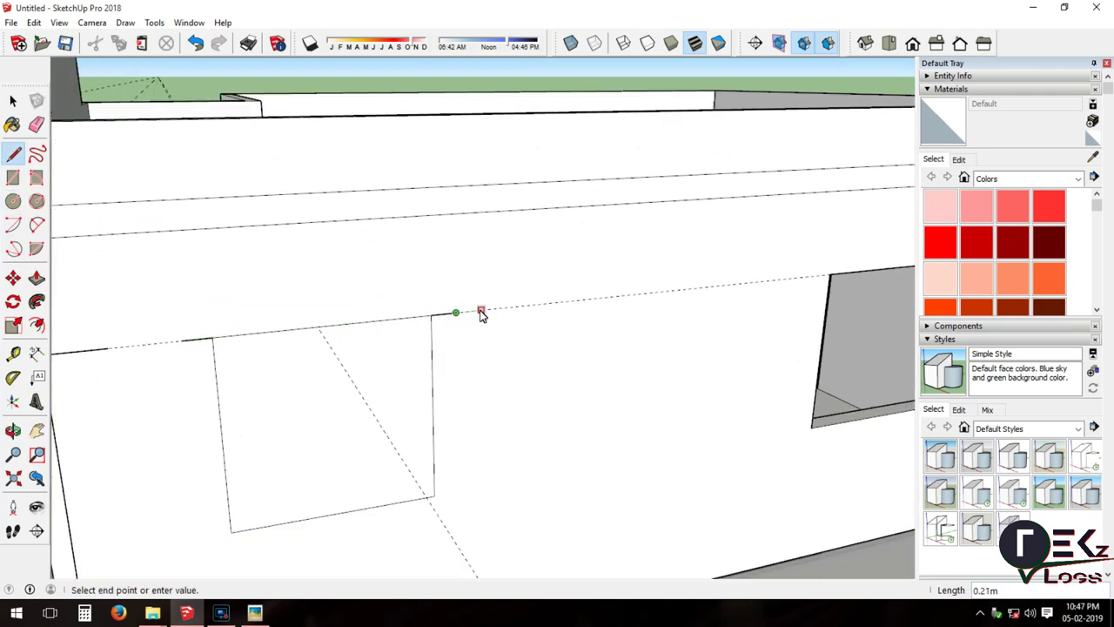
# Finish the line above the window and delete the unwanted window face.
pyautogui.scroll(1, 455, 298)
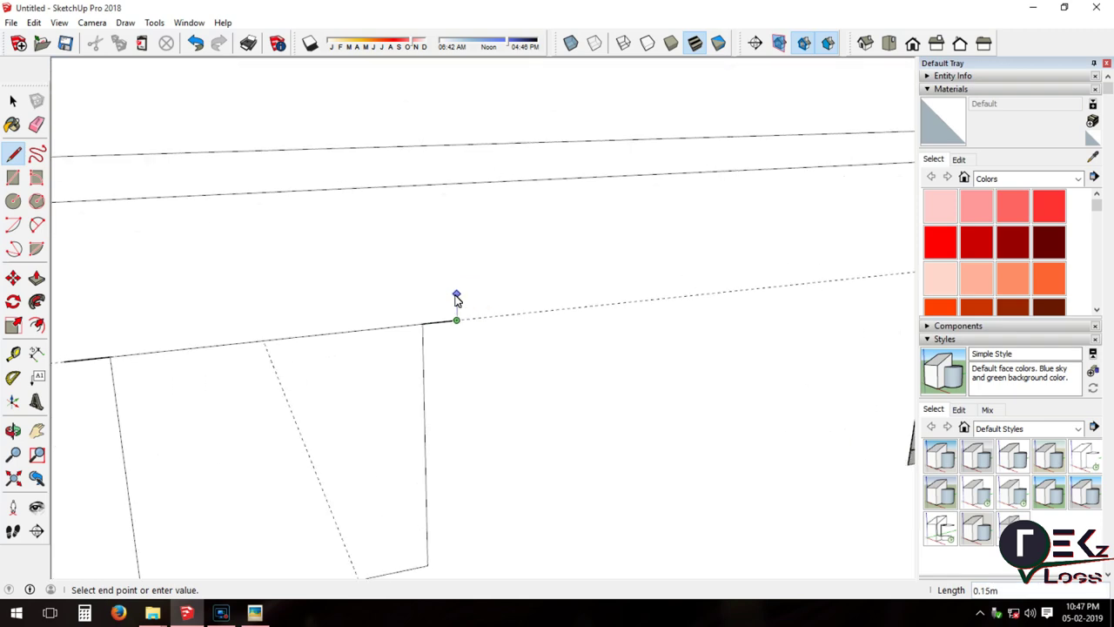
pyautogui.click(61, 360)
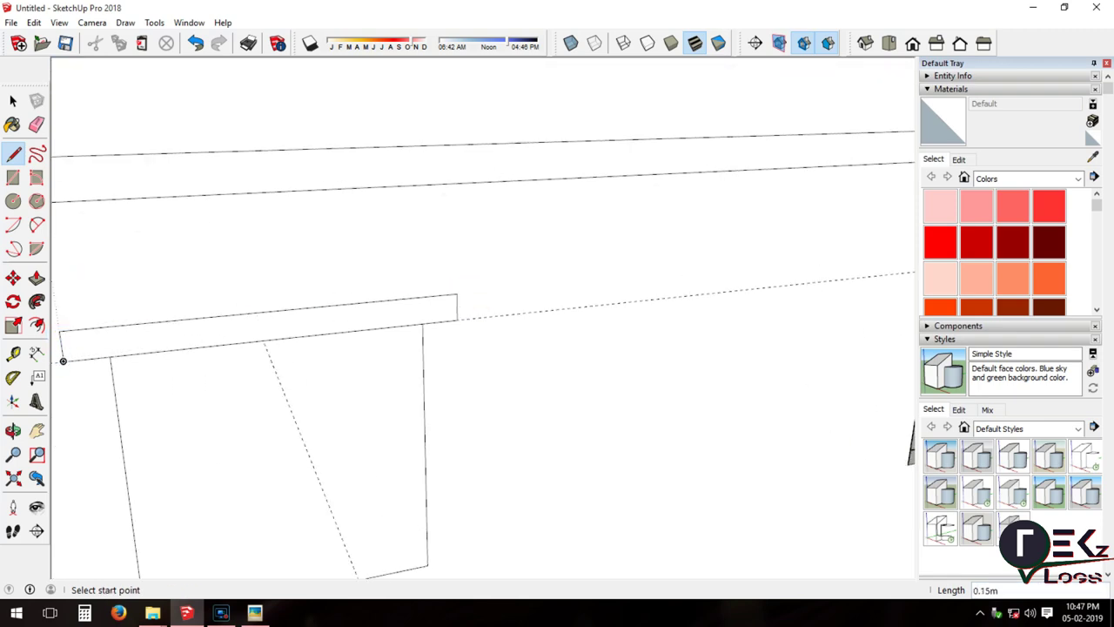
pyautogui.press('space')
pyautogui.click(261, 414)
pyautogui.press('Delete')
pyautogui.scroll(-3, 261, 415)
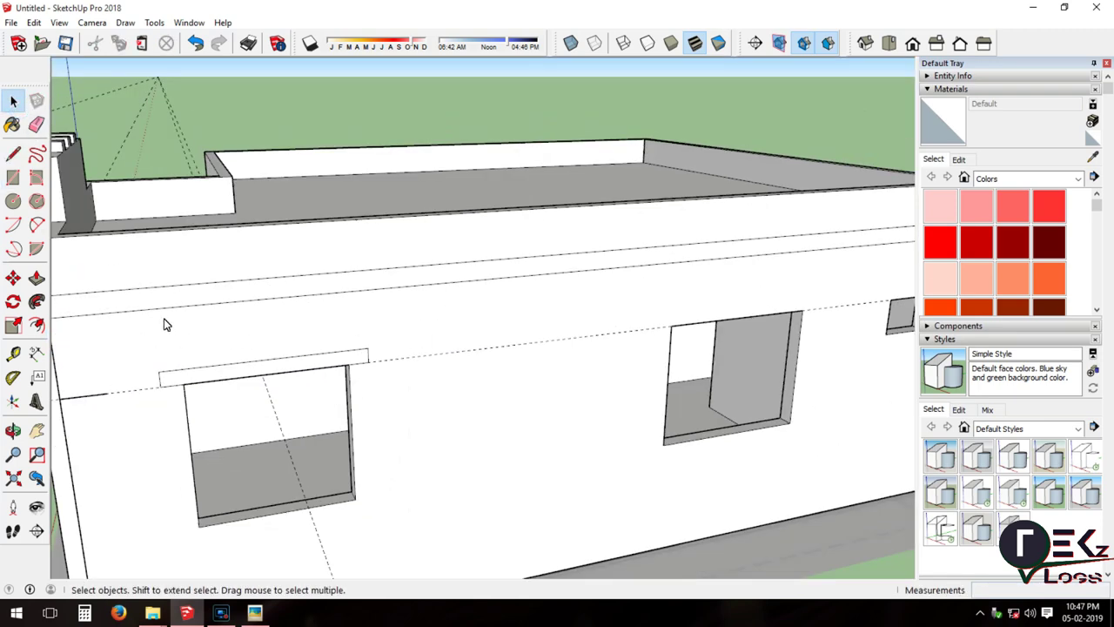
# Pull the ledge above the window into a slab, then extend its front face further outward.
pyautogui.click(36, 277)
pyautogui.moveTo(196, 376); pyautogui.dragTo(199, 397)
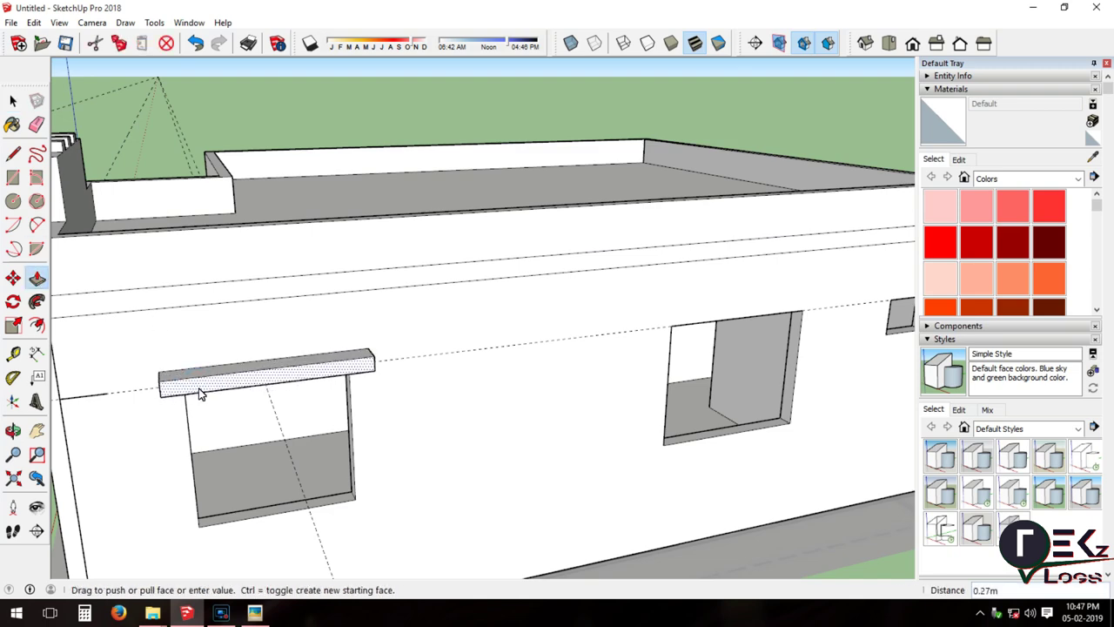
pyautogui.scroll(1, 199, 395)
pyautogui.click(199, 395)
pyautogui.click(13, 430)
pyautogui.moveTo(366, 331)
pyautogui.mouseDown()
pyautogui.moveTo(480, 352)
pyautogui.moveTo(591, 411)
pyautogui.moveTo(524, 376)
pyautogui.mouseUp()
pyautogui.press('p')
pyautogui.moveTo(391, 405); pyautogui.dragTo(440, 433)
pyautogui.click(447, 435)
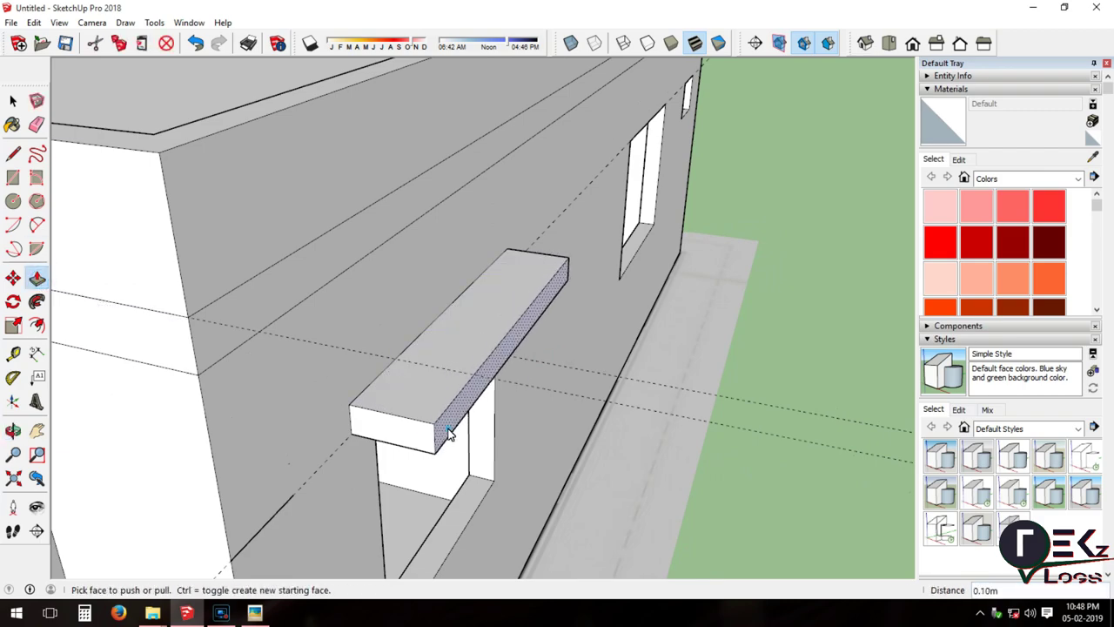
pyautogui.moveTo(446, 435); pyautogui.dragTo(87, 269, button='middle')
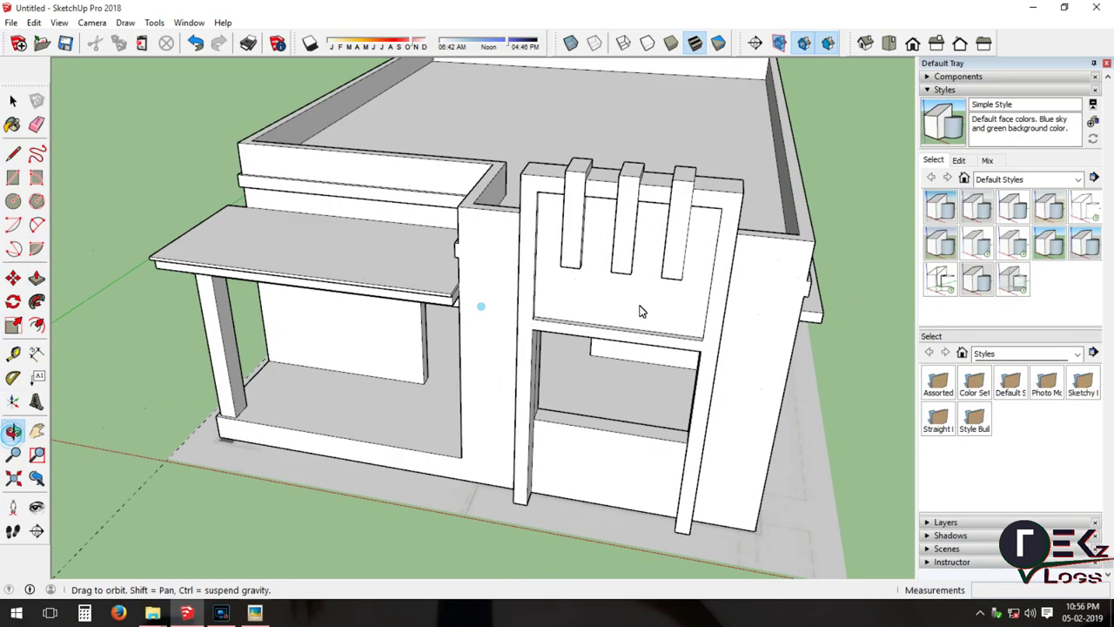
# Cut an opening through the porch column by pushing a rectangle on its face through.
pyautogui.moveTo(639, 311)
pyautogui.mouseDown()
pyautogui.moveTo(510, 287)
pyautogui.moveTo(204, 345)
pyautogui.moveTo(677, 300)
pyautogui.moveTo(405, 358)
pyautogui.moveTo(660, 386)
pyautogui.moveTo(607, 266)
pyautogui.mouseUp()
pyautogui.scroll(-5, 607, 266)
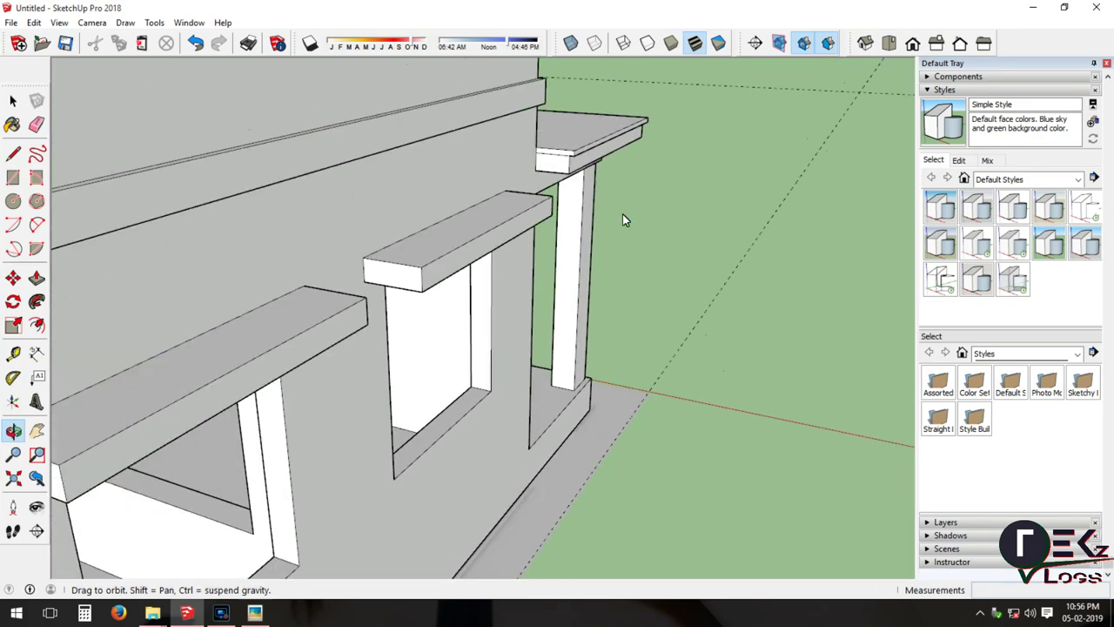
pyautogui.scroll(2, 634, 268)
pyautogui.scroll(3, 557, 281)
pyautogui.press('r')
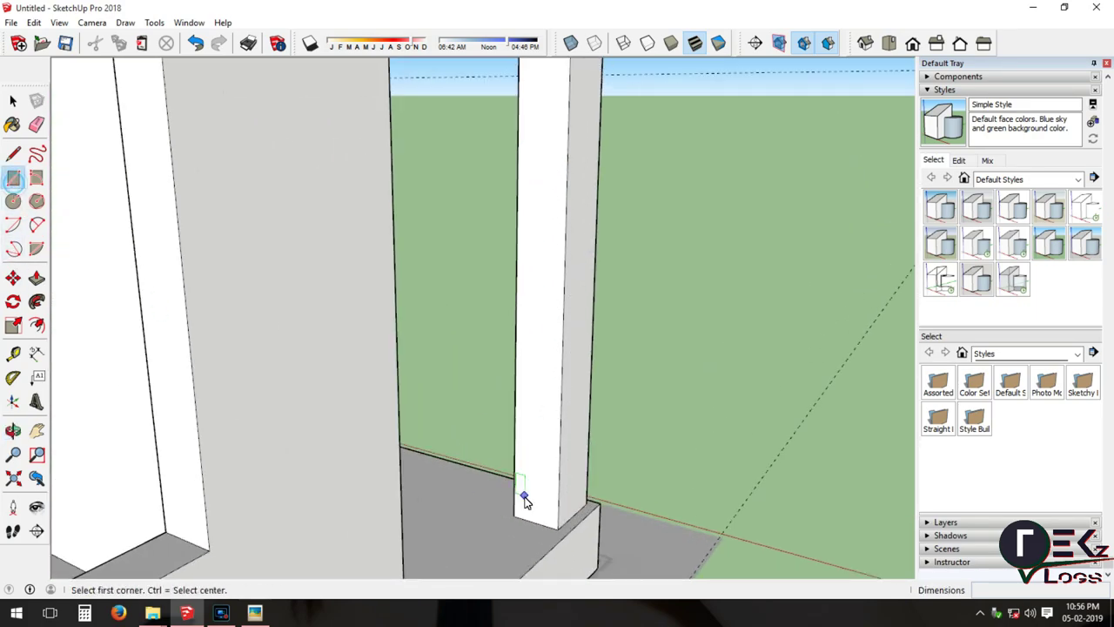
pyautogui.click(557, 530)
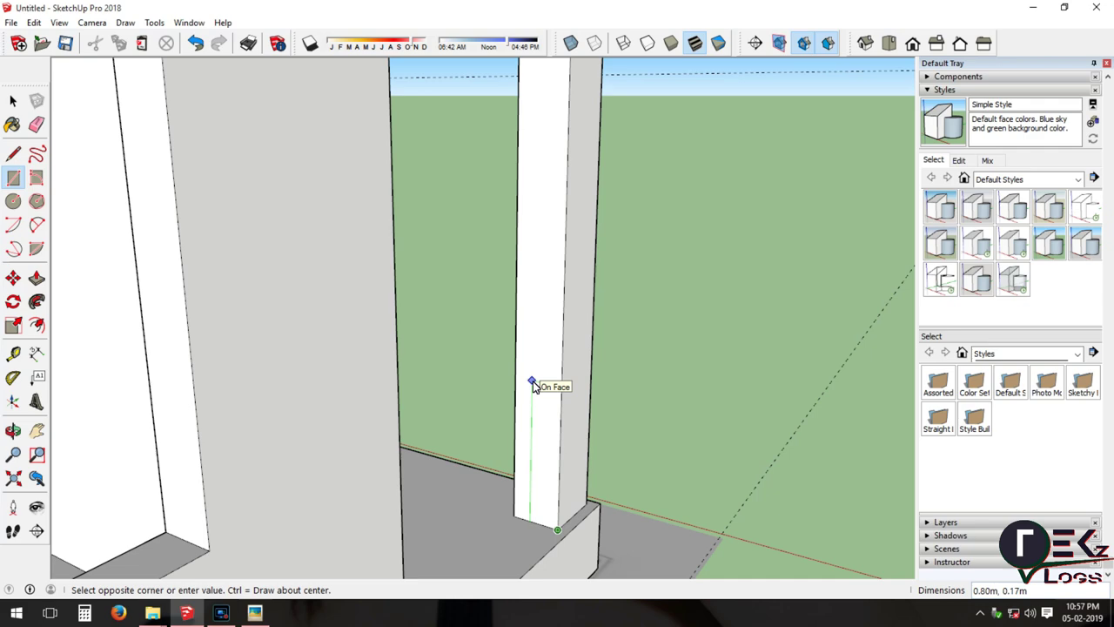
pyautogui.click(533, 383)
pyautogui.scroll(-3, 522, 386)
pyautogui.scroll(-1, 513, 385)
pyautogui.click(36, 282)
pyautogui.click(531, 426)
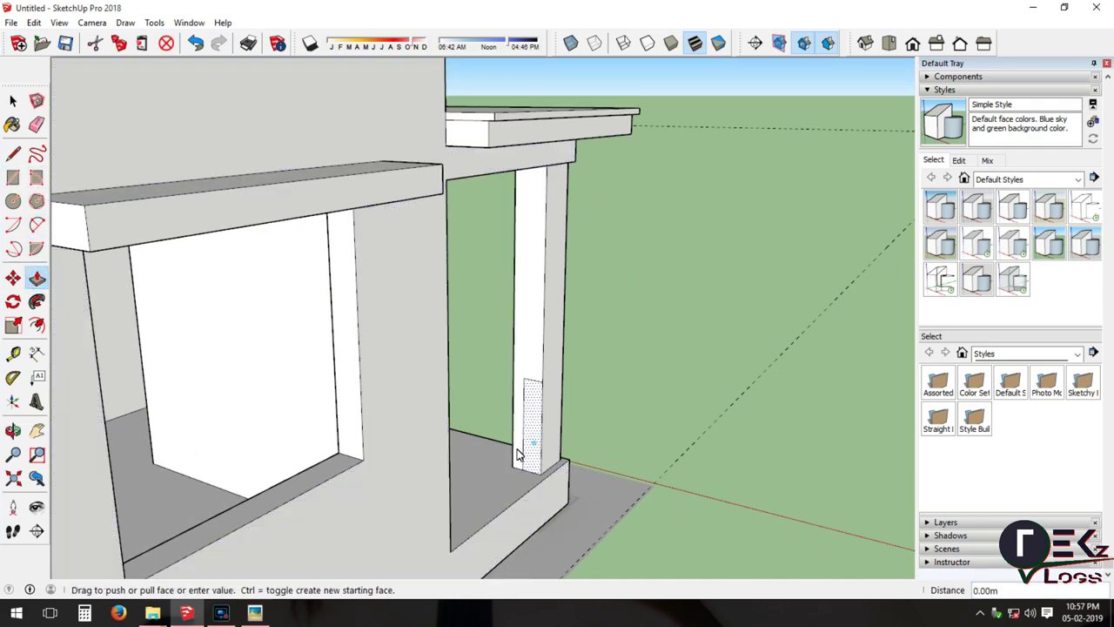
pyautogui.click(450, 475)
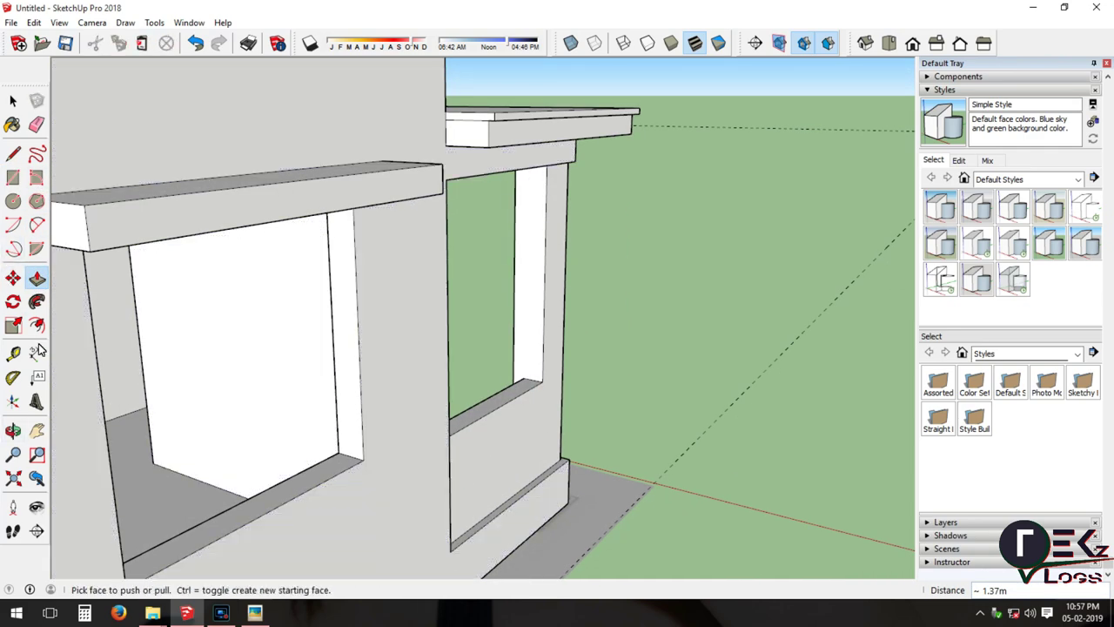
pyautogui.click(13, 431)
pyautogui.moveTo(313, 421)
pyautogui.mouseDown()
pyautogui.moveTo(323, 423)
pyautogui.moveTo(278, 405)
pyautogui.moveTo(337, 407)
pyautogui.mouseUp()
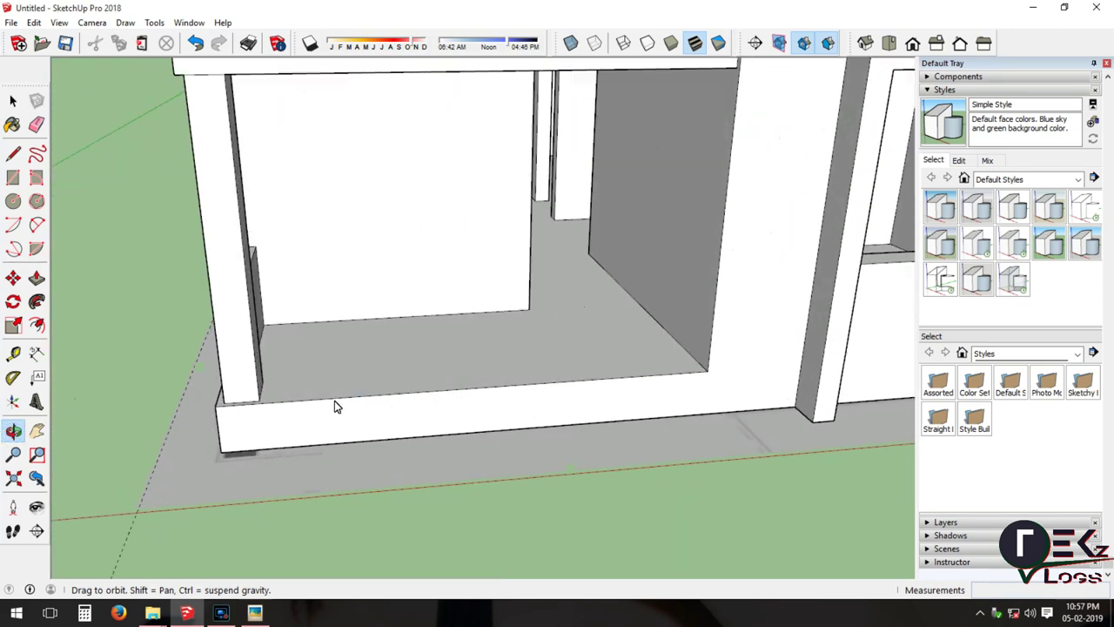
# Split the porch base front into strips and pull them out as steps.
pyautogui.press('l')
pyautogui.click(710, 412)
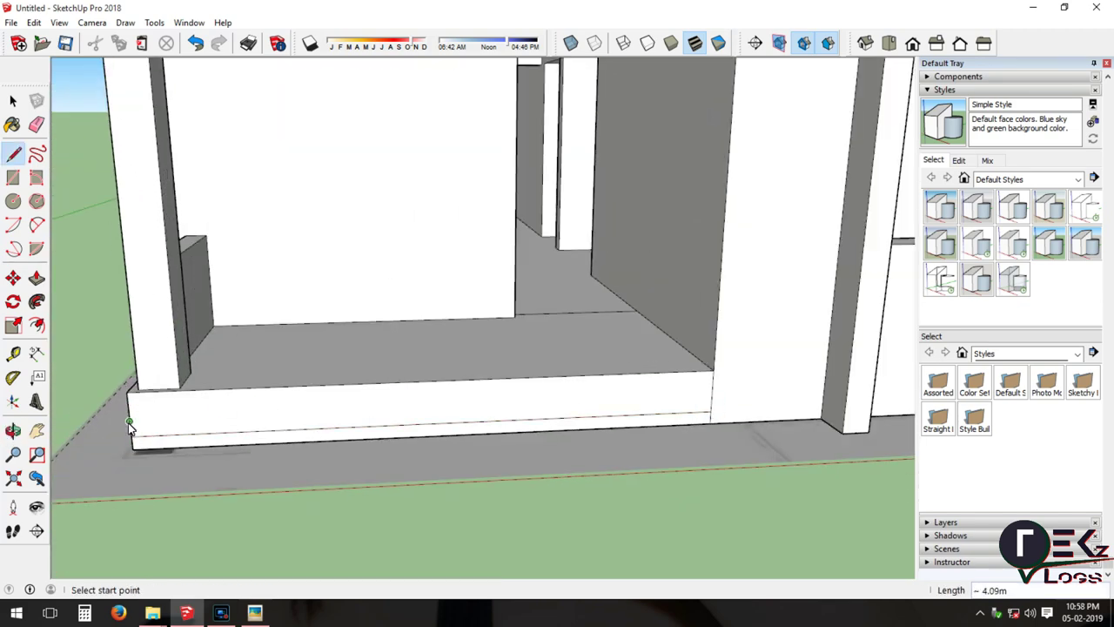
pyautogui.scroll(3, 132, 424)
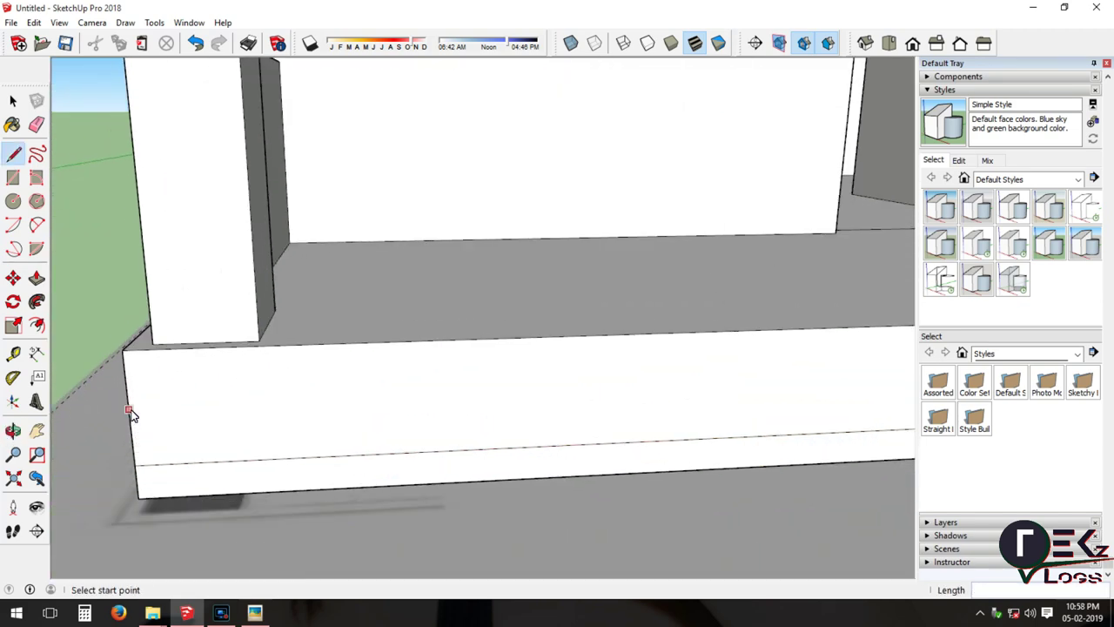
pyautogui.click(130, 398)
pyautogui.scroll(-3, 130, 397)
pyautogui.click(758, 377)
pyautogui.click(35, 277)
pyautogui.click(168, 387)
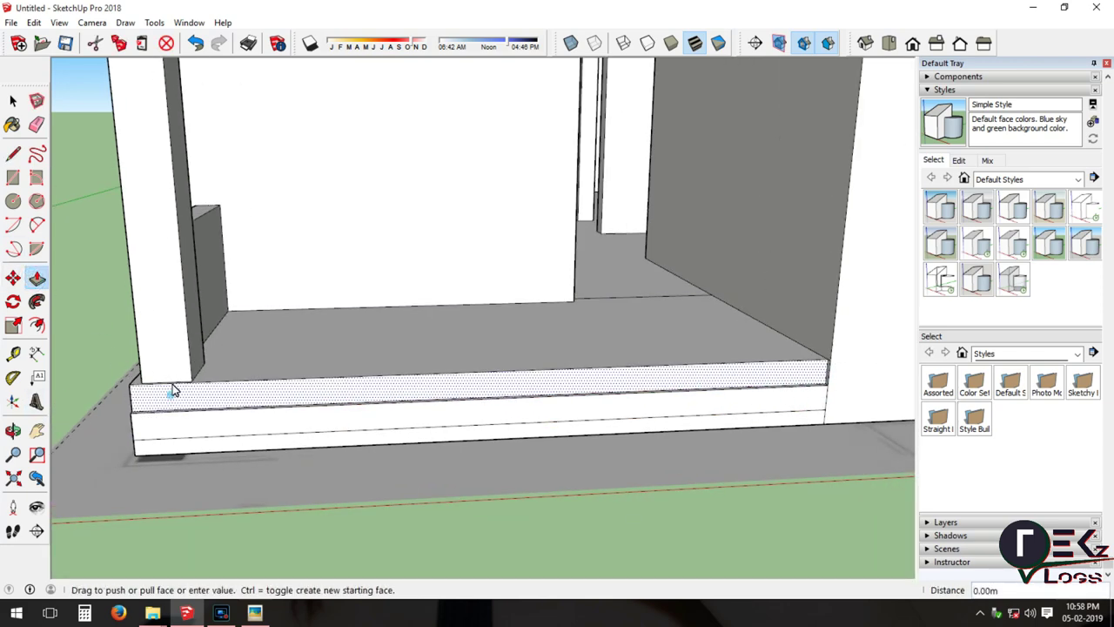
pyautogui.click(170, 393)
pyautogui.click(219, 449)
pyautogui.click(216, 470)
pyautogui.moveTo(217, 472)
pyautogui.mouseDown(button='middle')
pyautogui.moveTo(266, 434)
pyautogui.moveTo(174, 392)
pyautogui.moveTo(84, 402)
pyautogui.mouseUp(button='middle')
pyautogui.click(174, 391)
pyautogui.click(175, 403)
# Mark the lower front wall panel and offset it 0.03m to start the plinth band.
pyautogui.press('l')
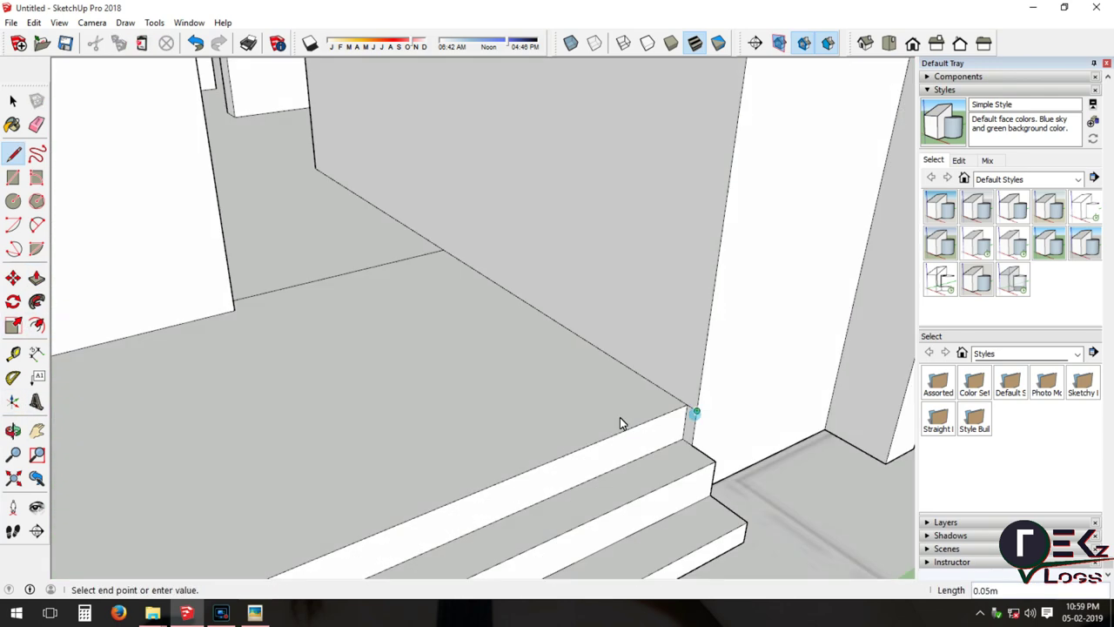
pyautogui.click(691, 411)
pyautogui.moveTo(691, 411); pyautogui.dragTo(722, 294, button='middle')
pyautogui.click(36, 279)
pyautogui.scroll(3, 389, 392)
pyautogui.click(389, 393)
pyautogui.click(391, 392)
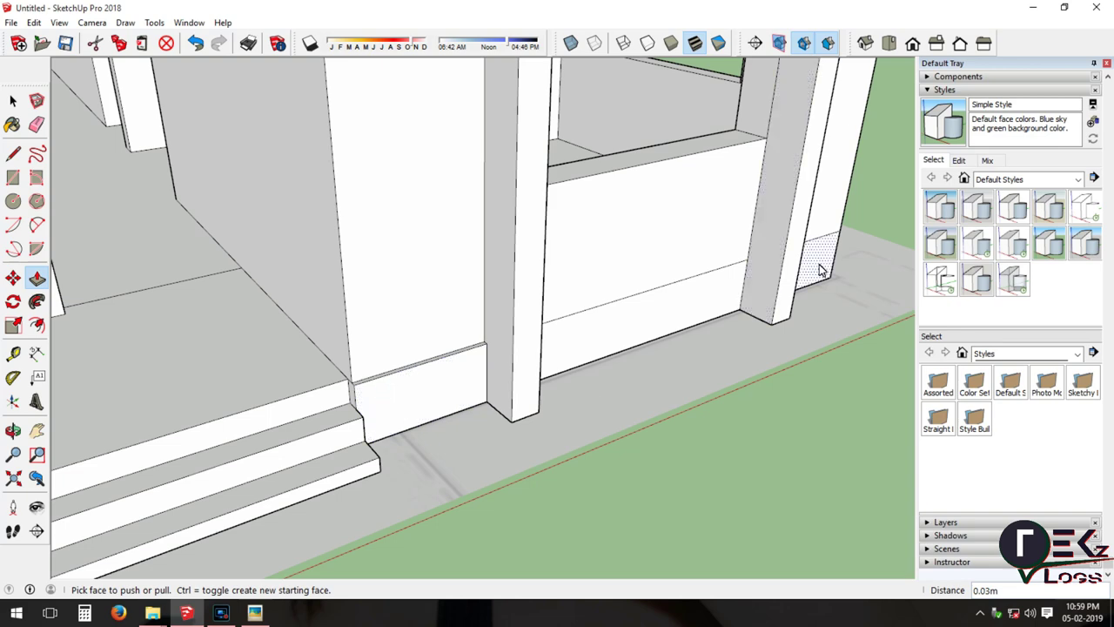
pyautogui.click(609, 341)
pyautogui.click(475, 358)
pyautogui.moveTo(476, 358); pyautogui.dragTo(757, 278, button='middle')
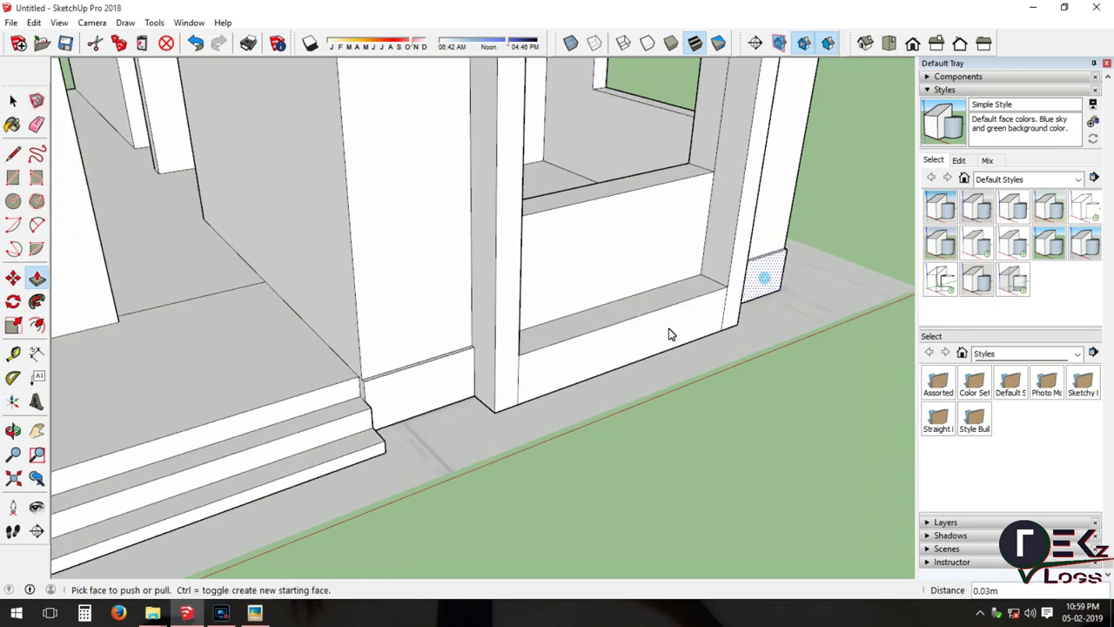
pyautogui.moveTo(625, 376); pyautogui.dragTo(328, 287, button='middle')
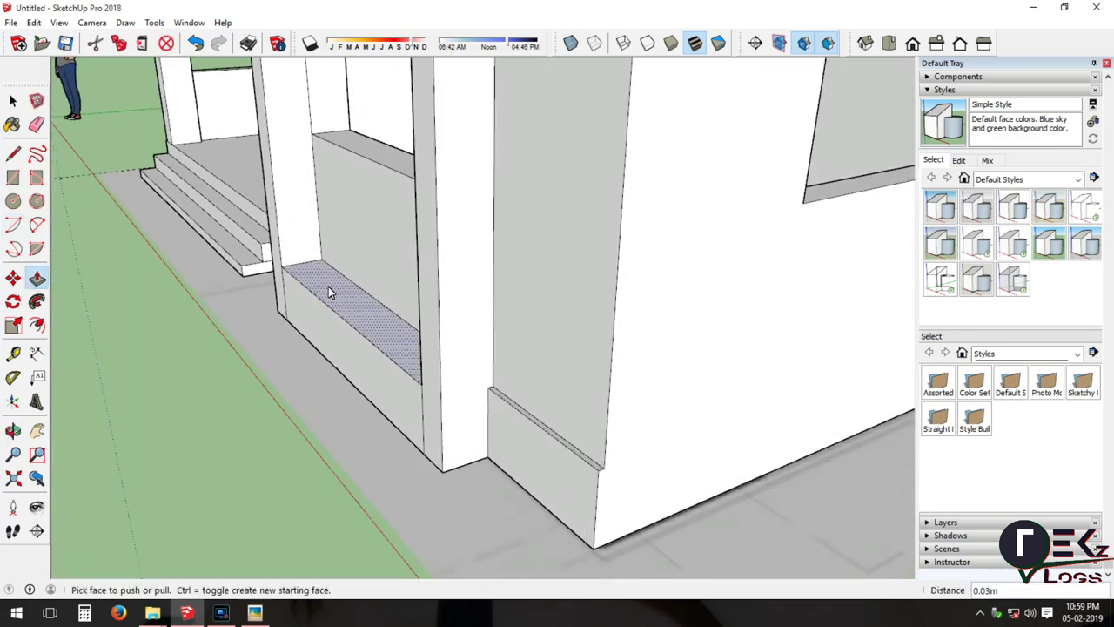
# Draw a base strip along the side wall and pull it out 0.04m.
pyautogui.press('l')
pyautogui.moveTo(584, 385); pyautogui.dragTo(226, 383, button='middle')
pyautogui.click(196, 393)
pyautogui.click(798, 160)
pyautogui.press('p')
pyautogui.click(217, 410)
pyautogui.click(217, 414)
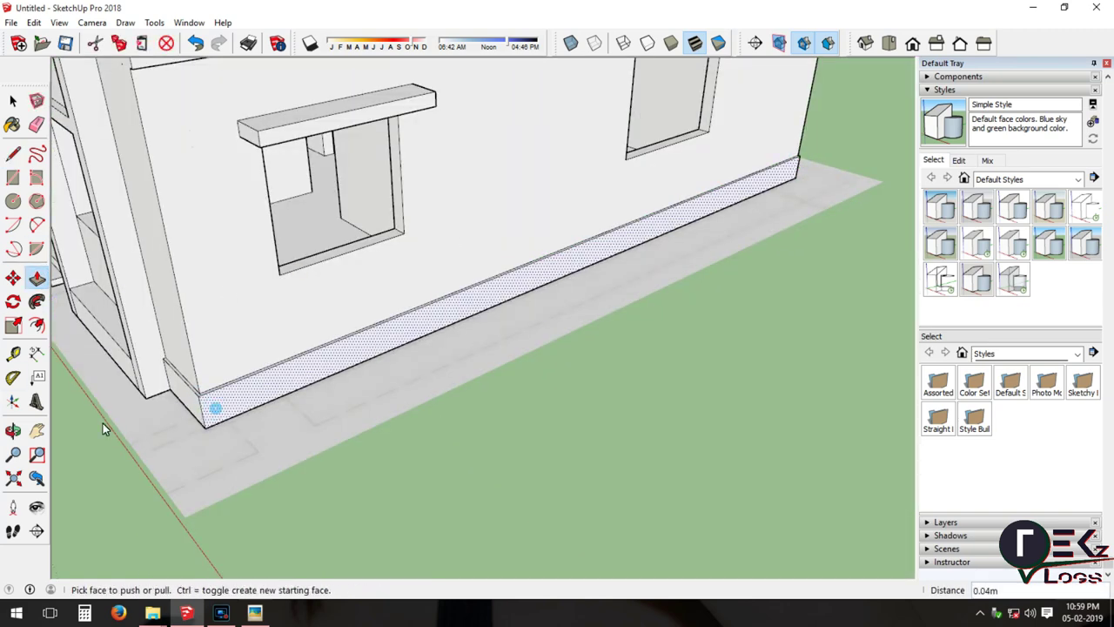
pyautogui.moveTo(218, 413); pyautogui.dragTo(423, 404, button='middle')
pyautogui.scroll(-5, 423, 403)
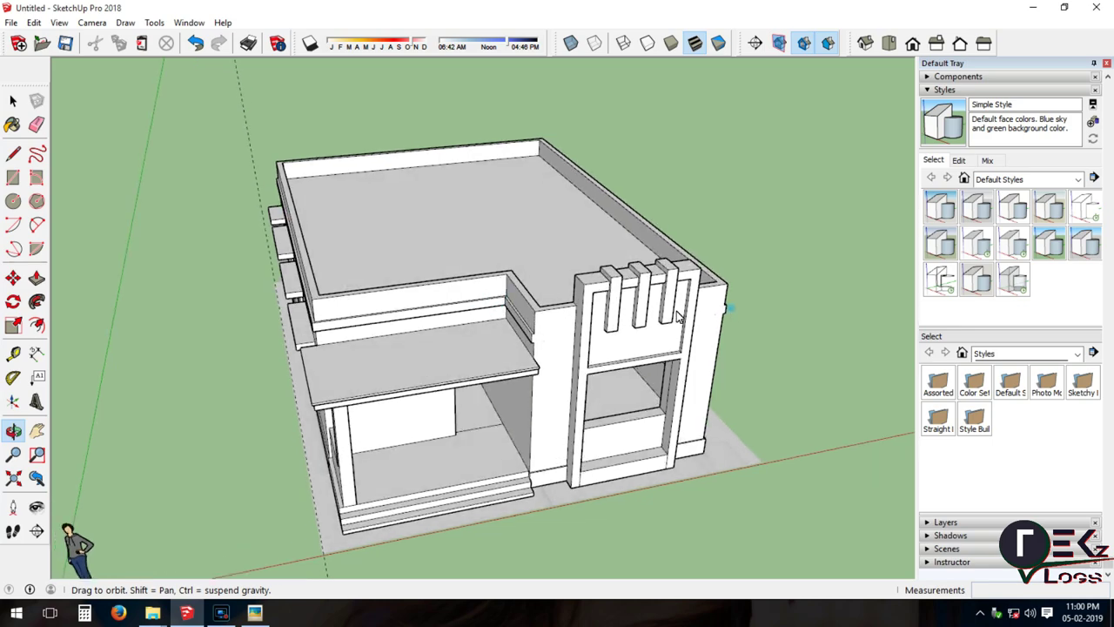
# Split off the front frame's top strip with a line and pull it out.
pyautogui.scroll(5, 727, 315)
pyautogui.moveTo(728, 315)
pyautogui.mouseDown(button='middle')
pyautogui.moveTo(464, 323)
pyautogui.moveTo(560, 325)
pyautogui.mouseUp(button='middle')
pyautogui.press('l')
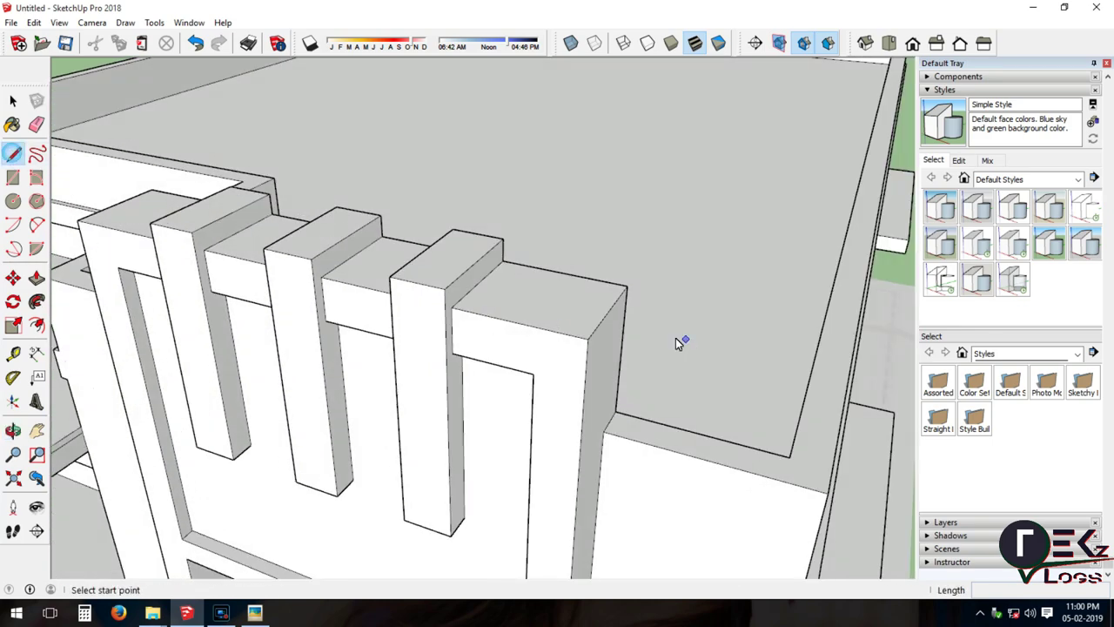
pyautogui.scroll(2, 602, 344)
pyautogui.click(598, 342)
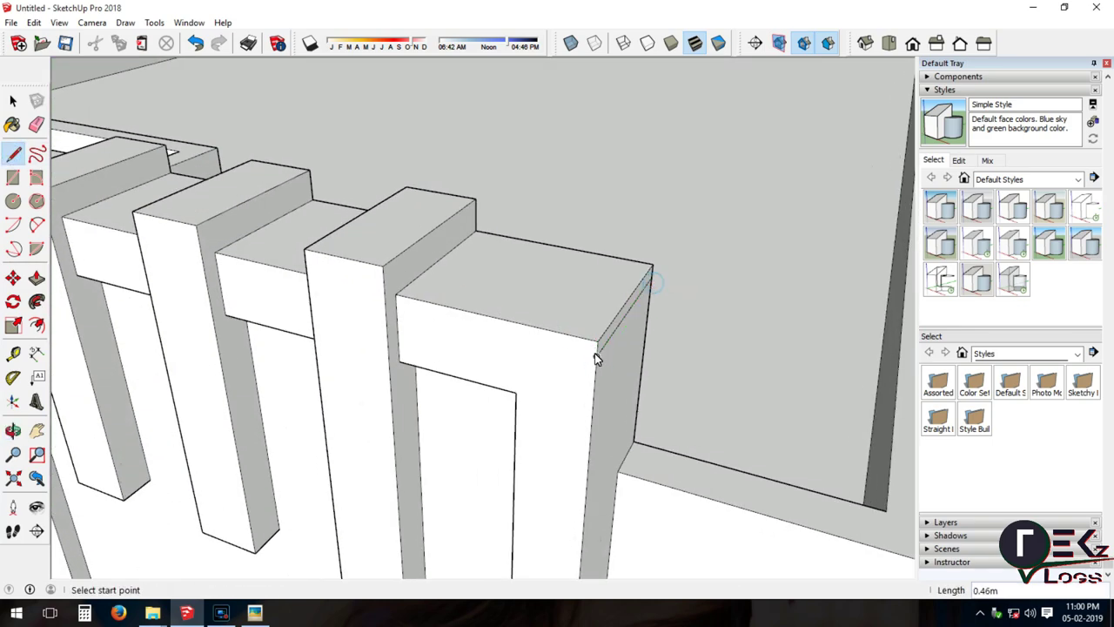
pyautogui.click(597, 342)
pyautogui.scroll(-3, 596, 353)
pyautogui.moveTo(596, 353); pyautogui.dragTo(396, 272, button='middle')
pyautogui.click(286, 258)
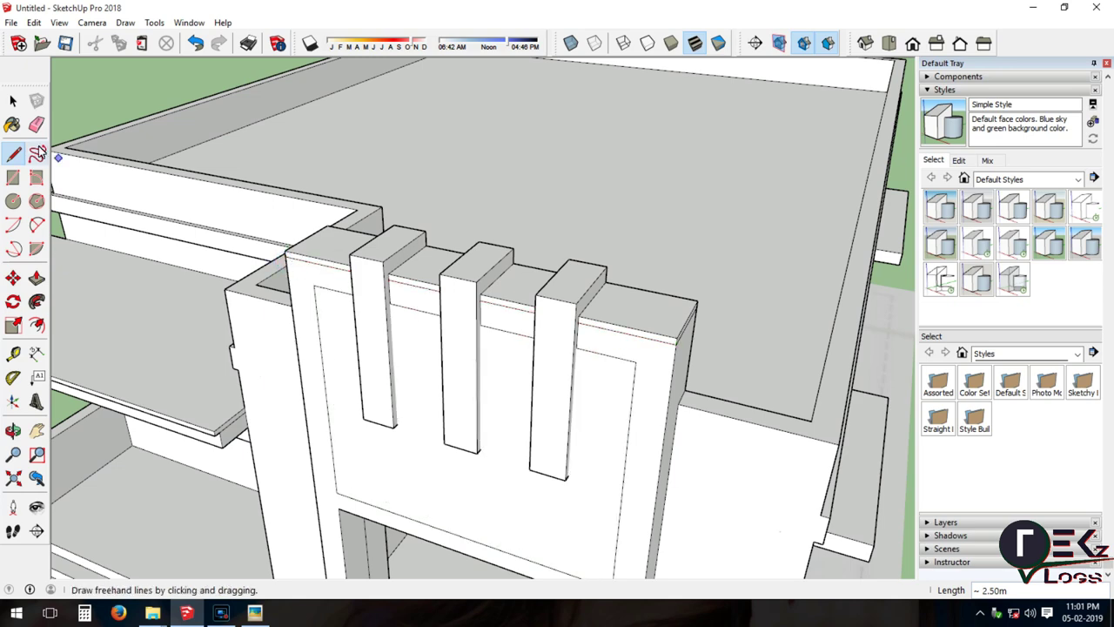
pyautogui.click(13, 101)
pyautogui.click(336, 386)
pyautogui.click(37, 278)
pyautogui.moveTo(435, 348); pyautogui.dragTo(679, 357, button='middle')
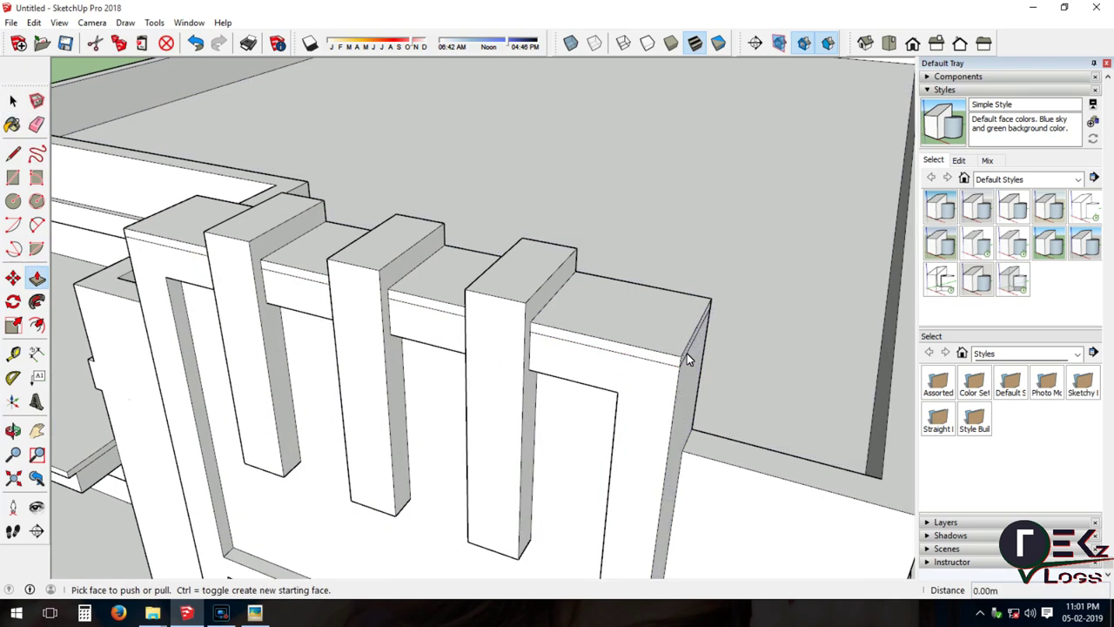
pyautogui.click(687, 359)
pyautogui.click(683, 363)
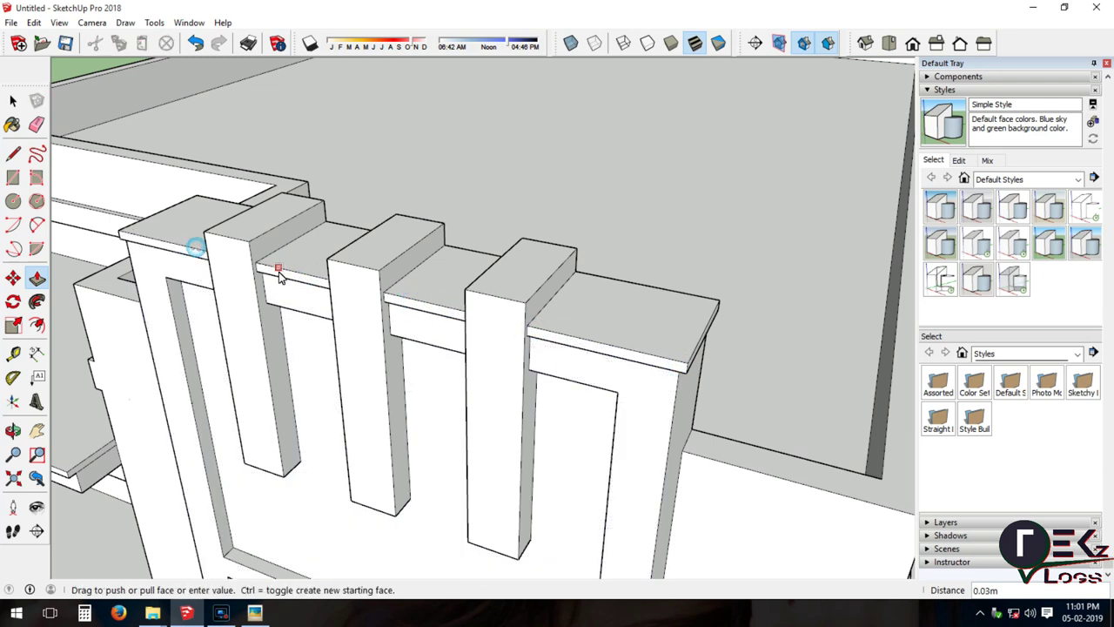
# Push the cap's front face out 0.03m to finish the coping lip.
pyautogui.moveTo(295, 282); pyautogui.dragTo(657, 366, button='middle')
pyautogui.press('l')
pyautogui.click(691, 356)
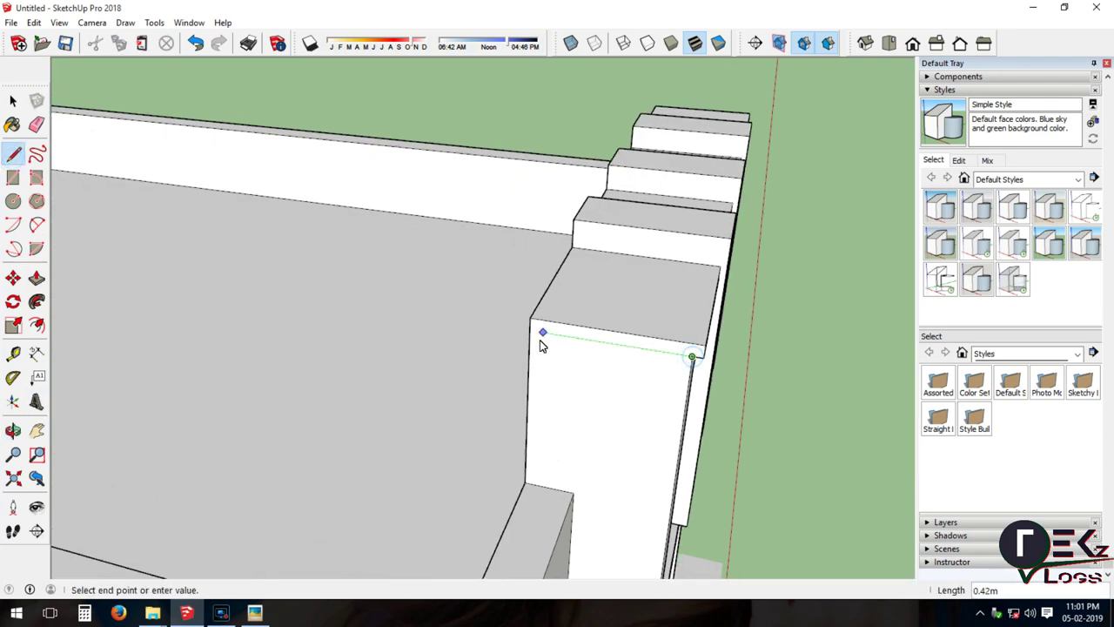
pyautogui.moveTo(348, 392); pyautogui.dragTo(526, 382, button='middle')
pyautogui.press('p')
pyautogui.click(296, 331)
pyautogui.click(309, 345)
pyautogui.scroll(-5, 309, 346)
pyautogui.moveTo(377, 209)
pyautogui.mouseDown(button='middle')
pyautogui.moveTo(587, 266)
pyautogui.moveTo(527, 340)
pyautogui.mouseUp(button='middle')
pyautogui.scroll(5, 447, 189)
# Place a guide on the parapet top and draw a small square there.
pyautogui.press('r')
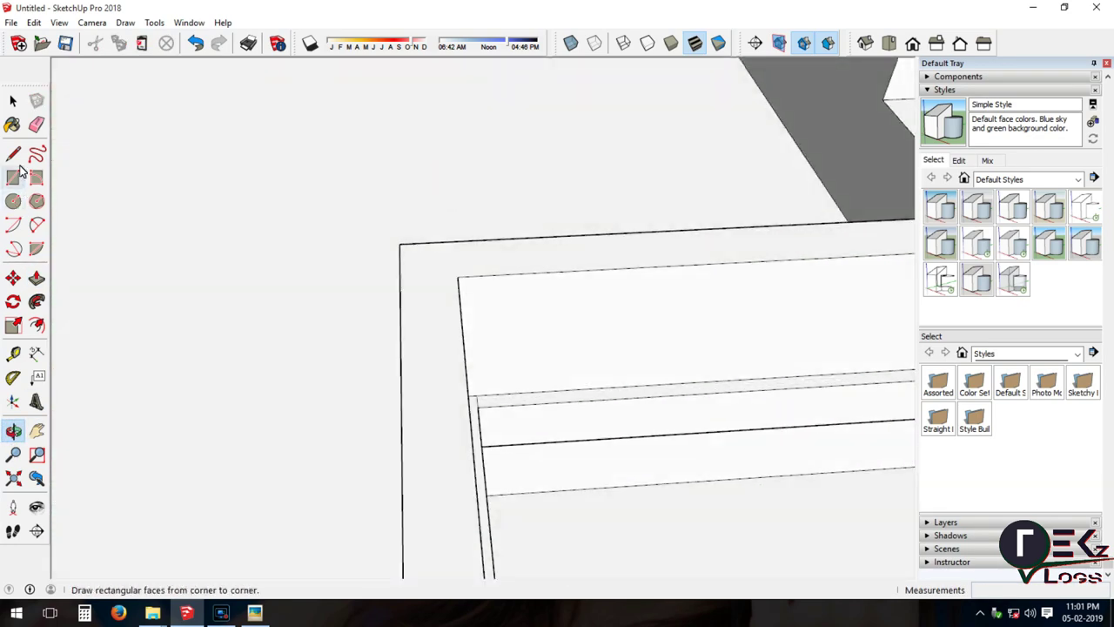
pyautogui.press('t')
pyautogui.click(401, 353)
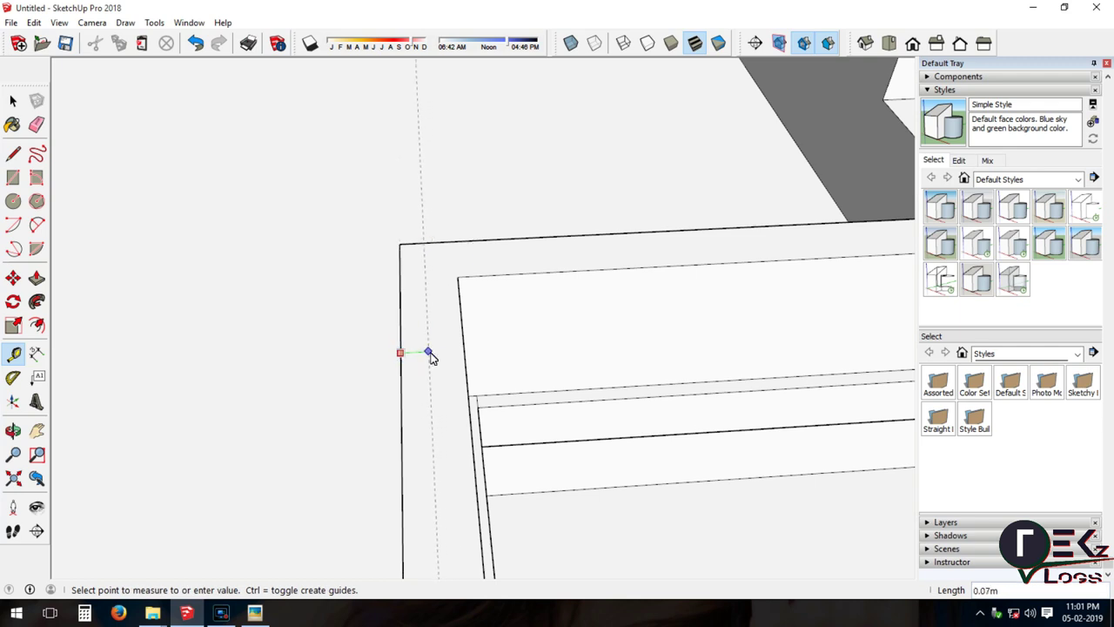
pyautogui.scroll(2, 433, 357)
pyautogui.click(13, 176)
pyautogui.click(417, 326)
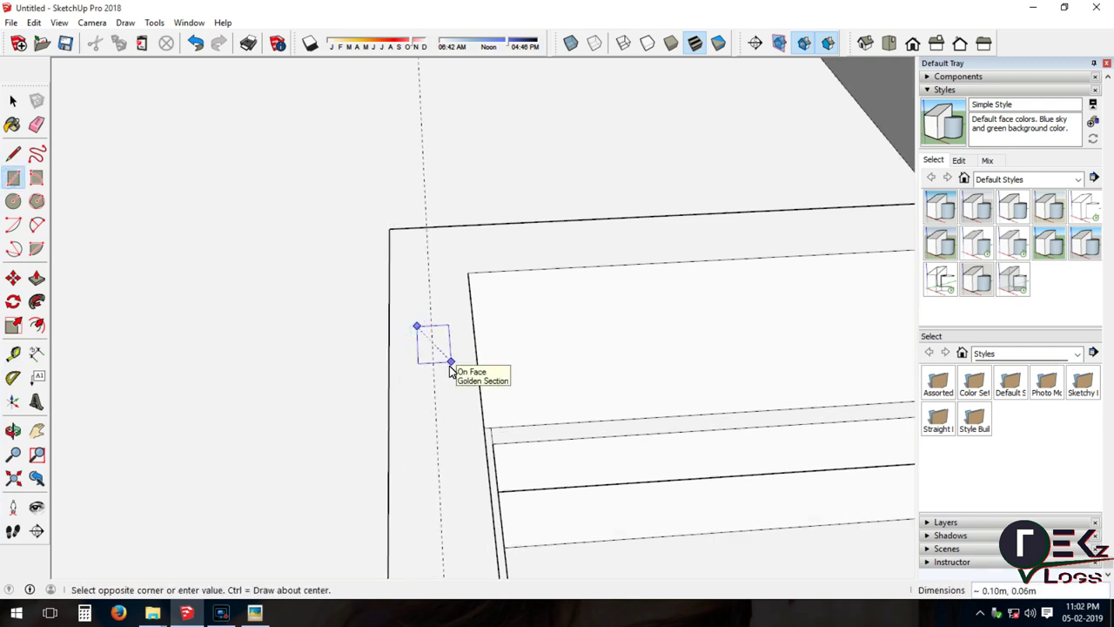
pyautogui.click(13, 100)
pyautogui.click(435, 355)
# Paste copies of the square along the parapet, spaced with guides about 0.11m apart.
pyautogui.press('t')
pyautogui.click(435, 352)
pyautogui.click(427, 348)
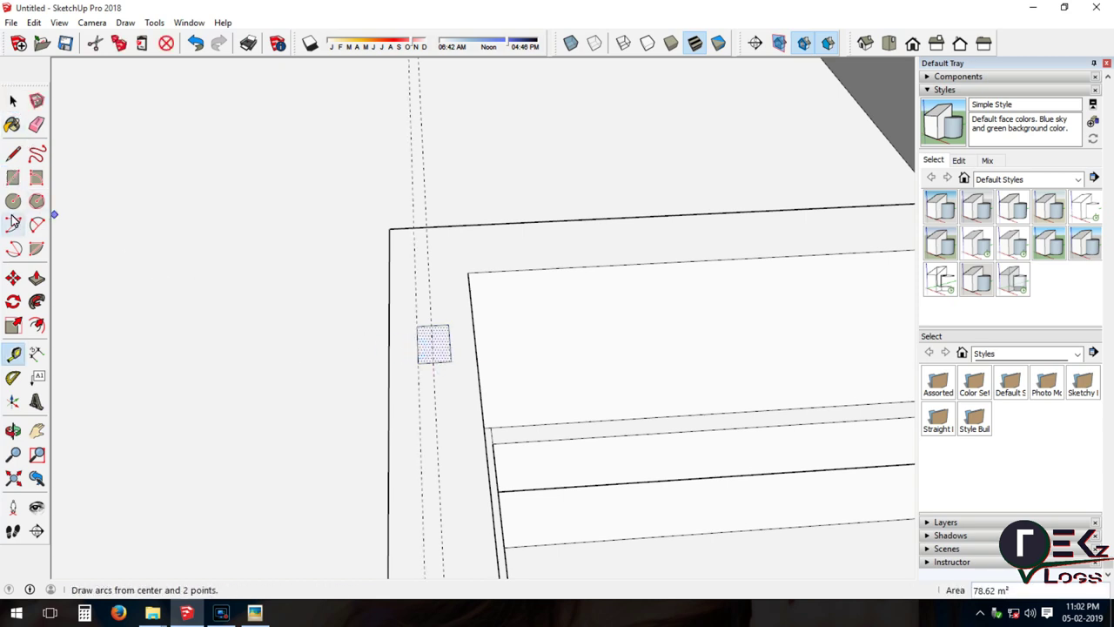
pyautogui.click(13, 100)
pyautogui.hotkey('ctrl', 'v')
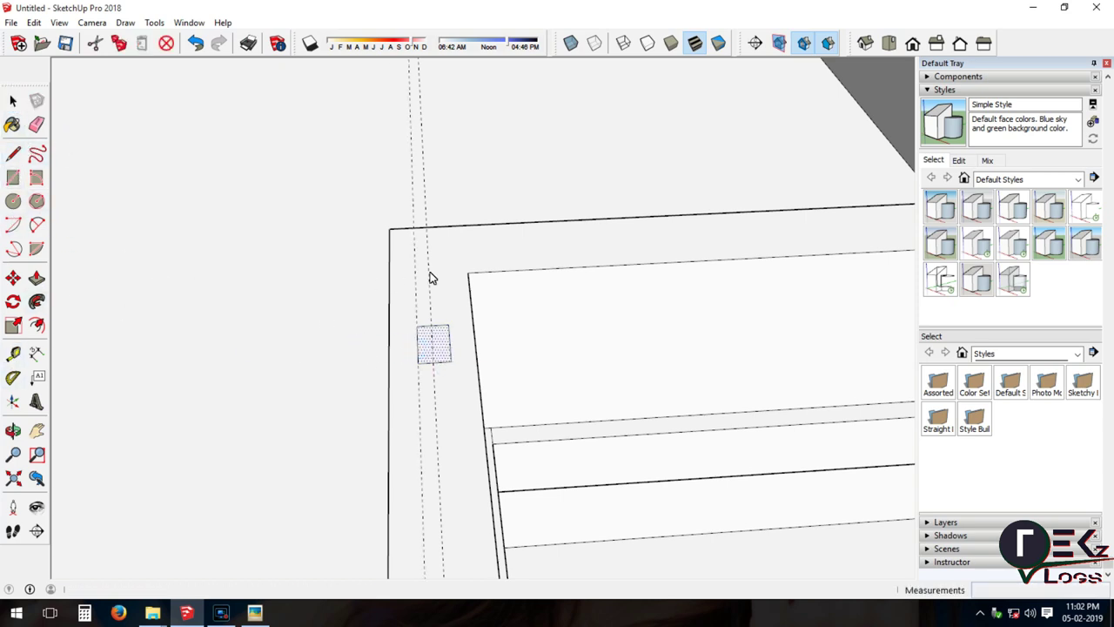
pyautogui.click(13, 353)
pyautogui.click(389, 333)
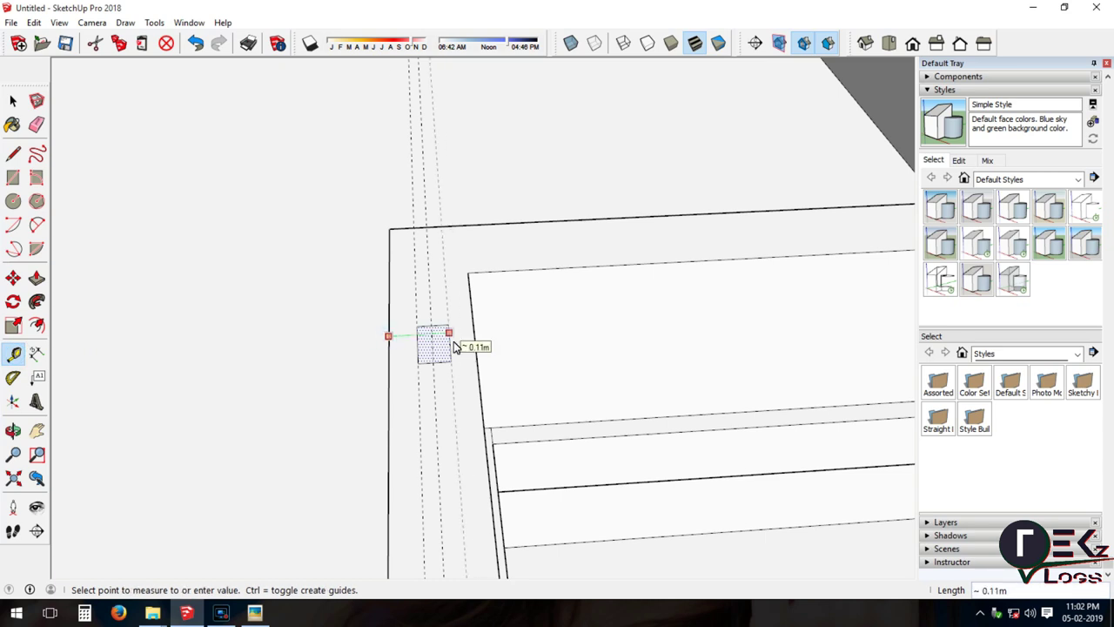
pyautogui.click(454, 345)
pyautogui.press('e')
pyautogui.press('space')
pyautogui.hotkey('ctrl', 'v')
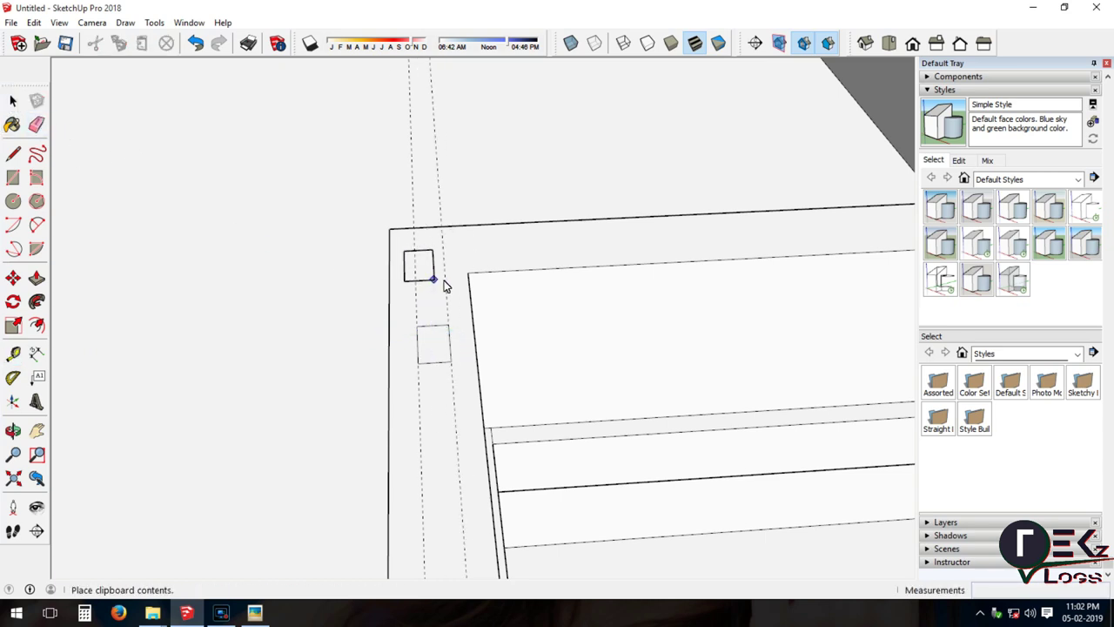
pyautogui.click(444, 265)
pyautogui.moveTo(354, 236)
pyautogui.mouseDown(button='middle')
pyautogui.moveTo(468, 323)
pyautogui.moveTo(423, 224)
pyautogui.mouseUp(button='middle')
pyautogui.hotkey('ctrl', 'v')
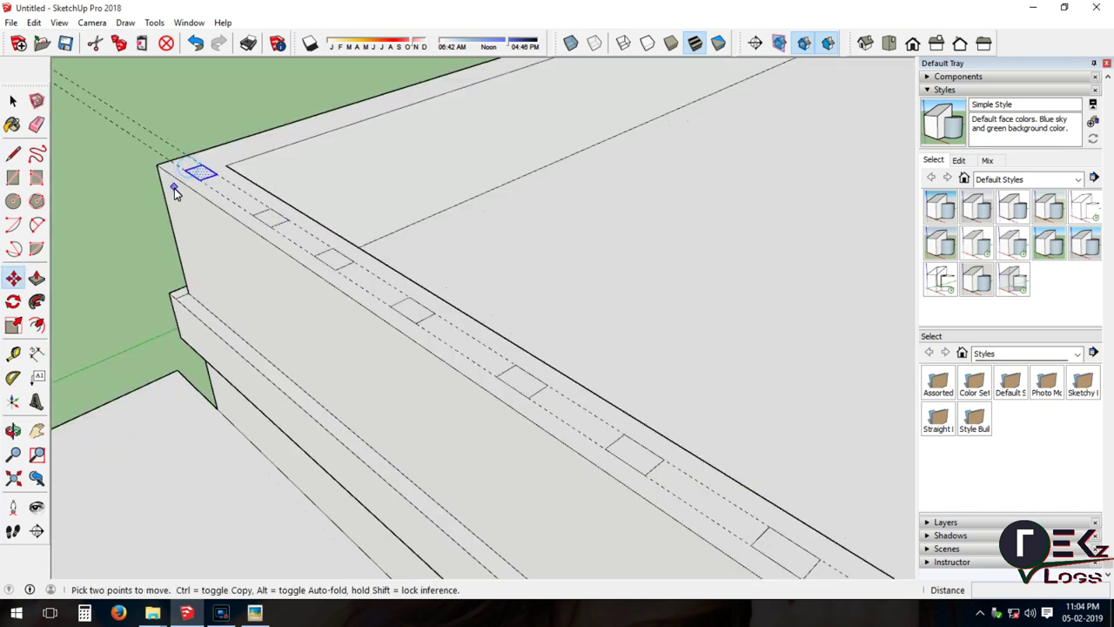
pyautogui.press('p')
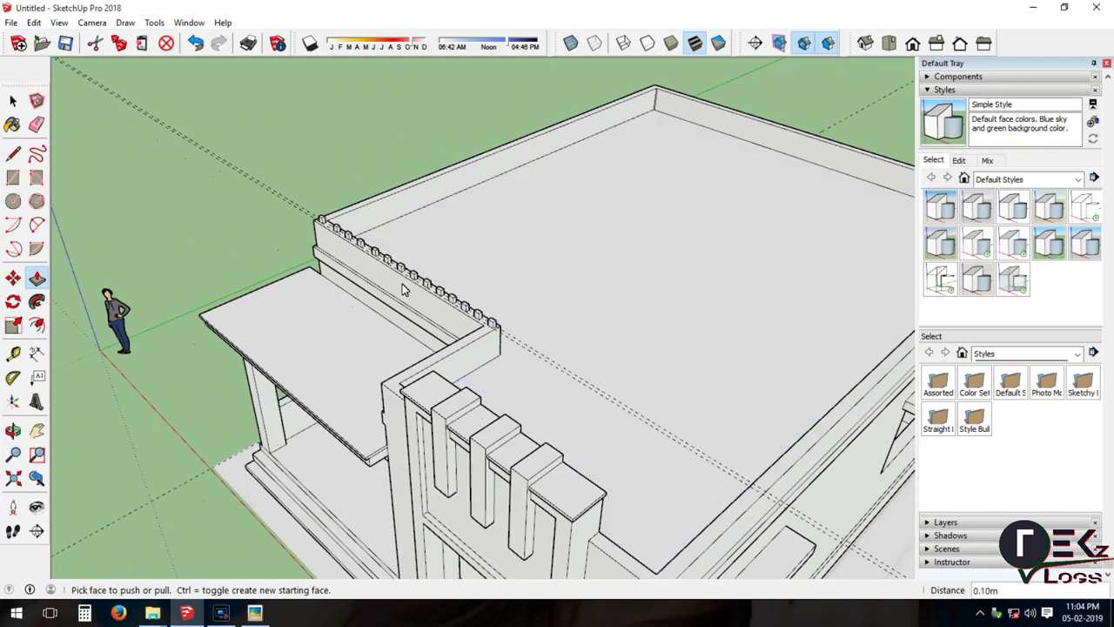
# Raise the end dentil block 0.05m and draw a line across its front face.
pyautogui.press('o')
pyautogui.scroll(8, 587, 327)
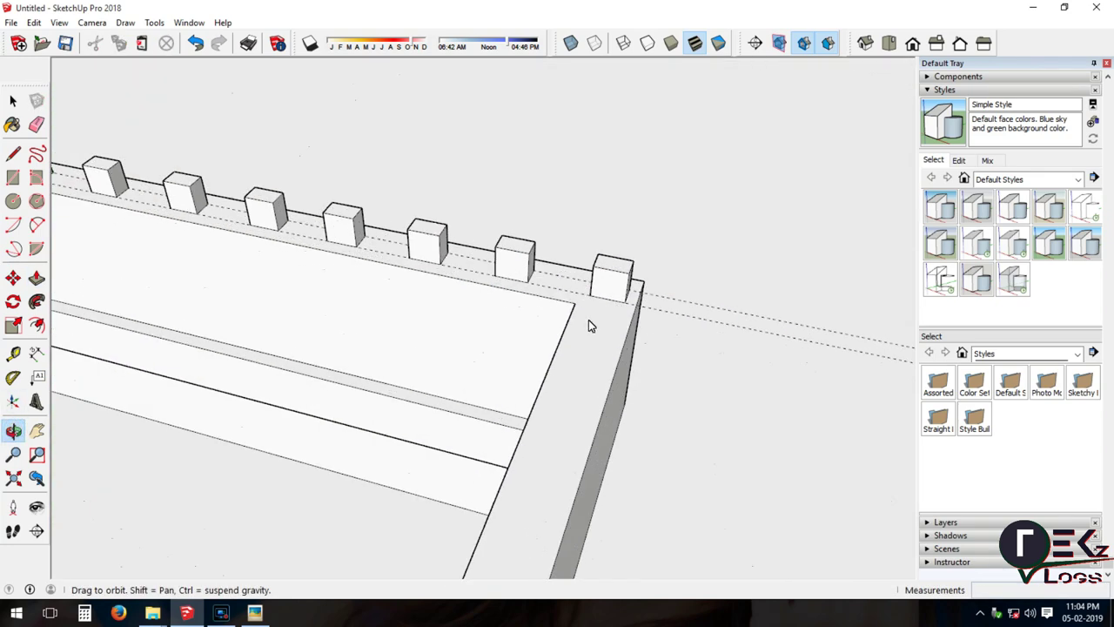
pyautogui.moveTo(589, 320); pyautogui.dragTo(584, 315)
pyautogui.click(36, 278)
pyautogui.scroll(3, 536, 329)
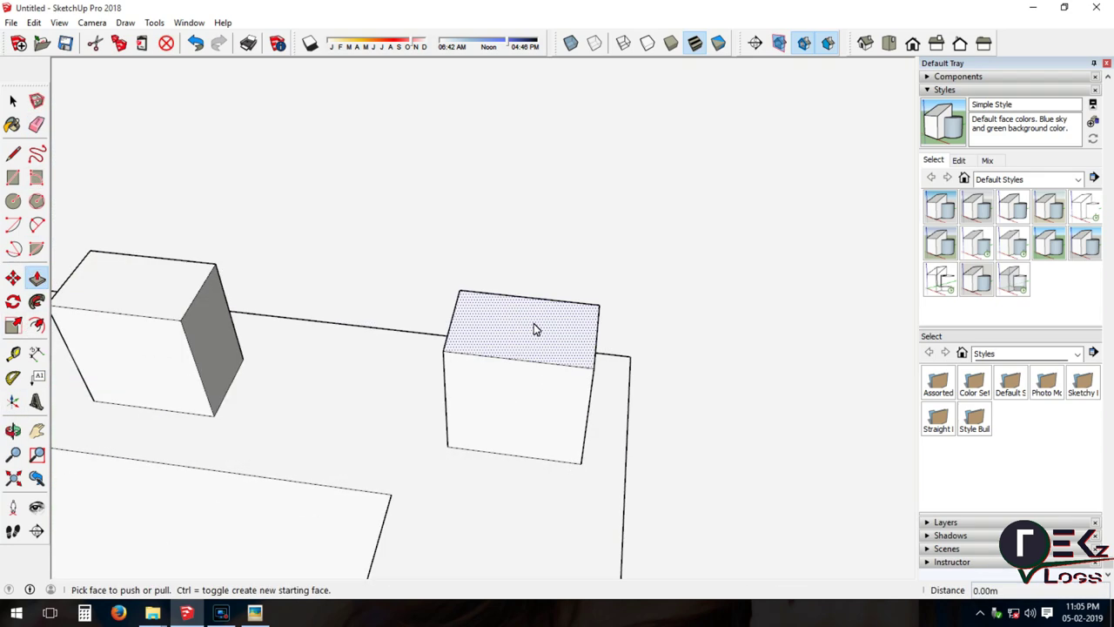
pyautogui.click(533, 323)
pyautogui.click(530, 267)
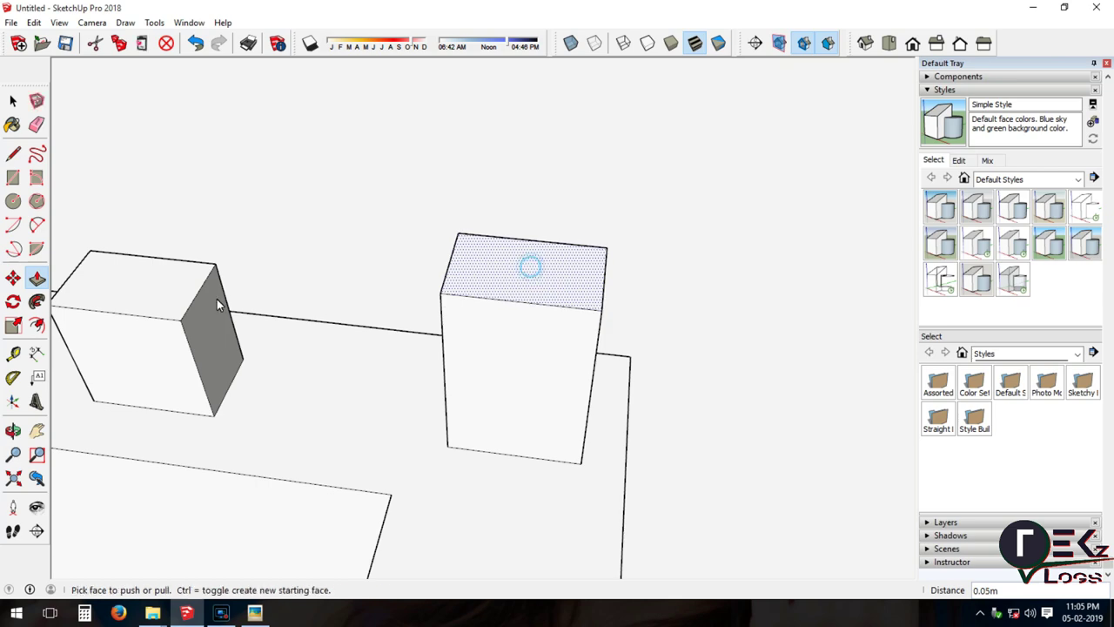
pyautogui.press('l')
pyautogui.click(447, 446)
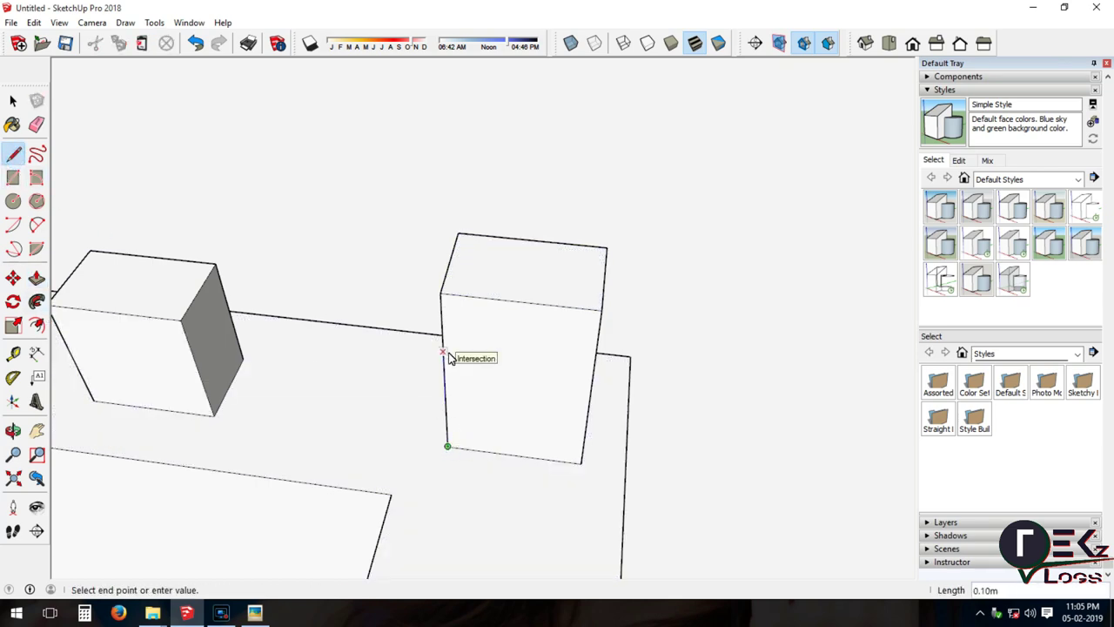
pyautogui.click(442, 351)
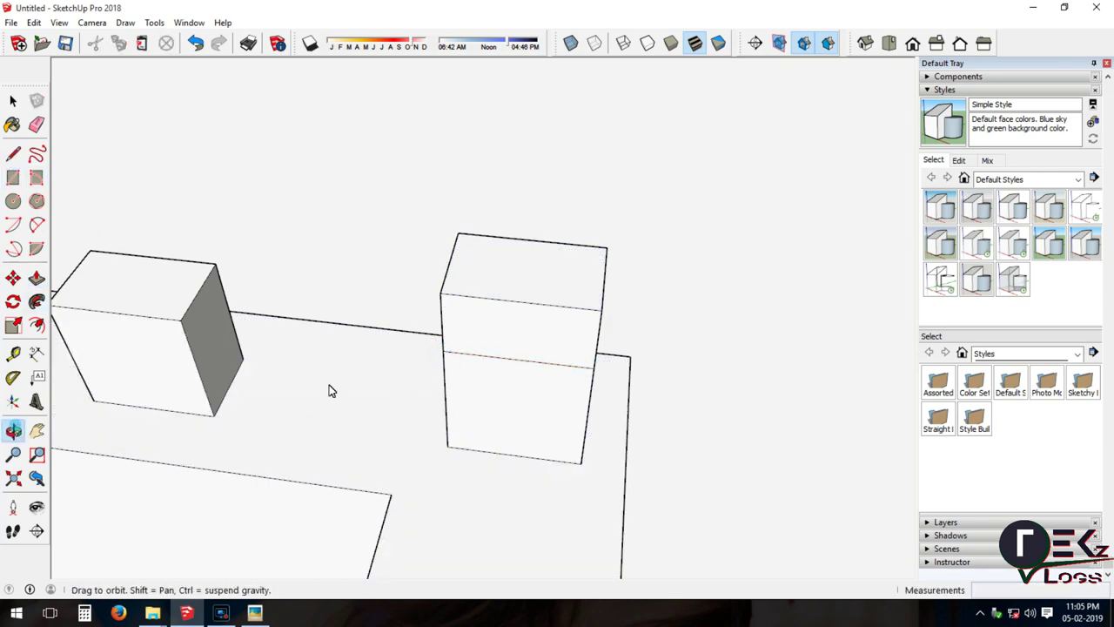
pyautogui.moveTo(328, 488); pyautogui.dragTo(538, 355, button='middle')
pyautogui.moveTo(168, 344); pyautogui.dragTo(556, 335, button='middle')
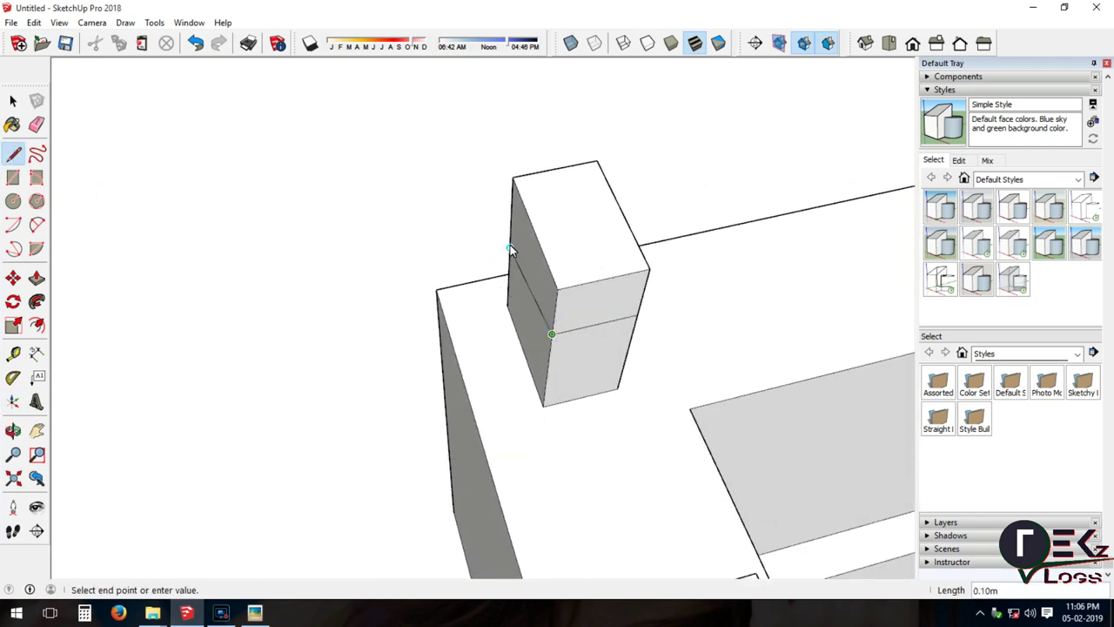
# Pull the block's upper part outward and extend the cap over the whole row.
pyautogui.press('p')
pyautogui.click(529, 289)
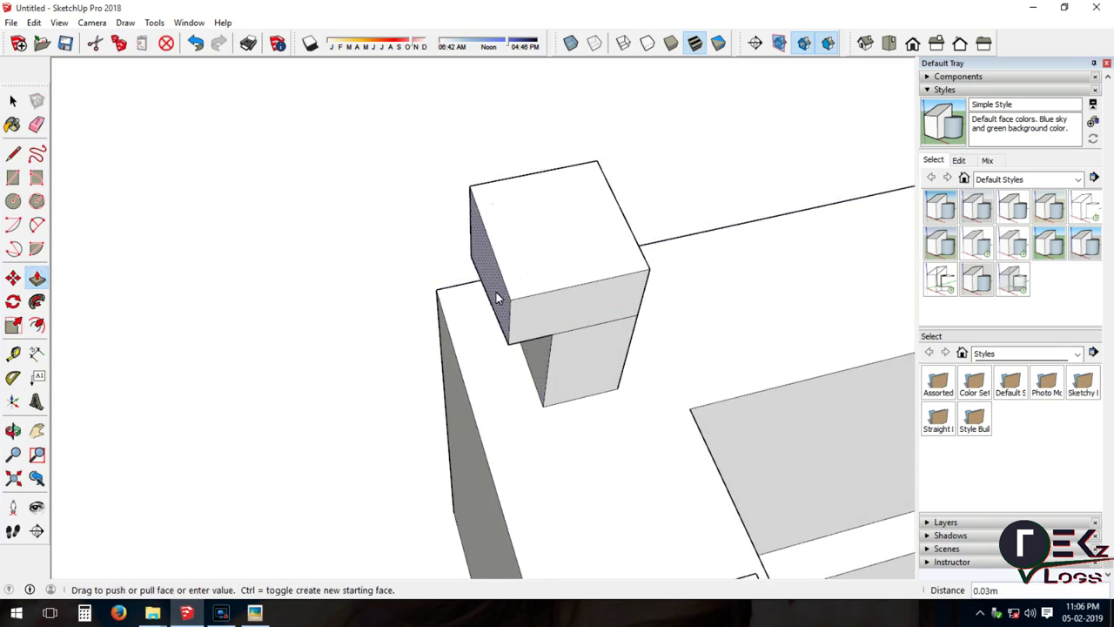
pyautogui.moveTo(460, 383); pyautogui.dragTo(403, 281, button='middle')
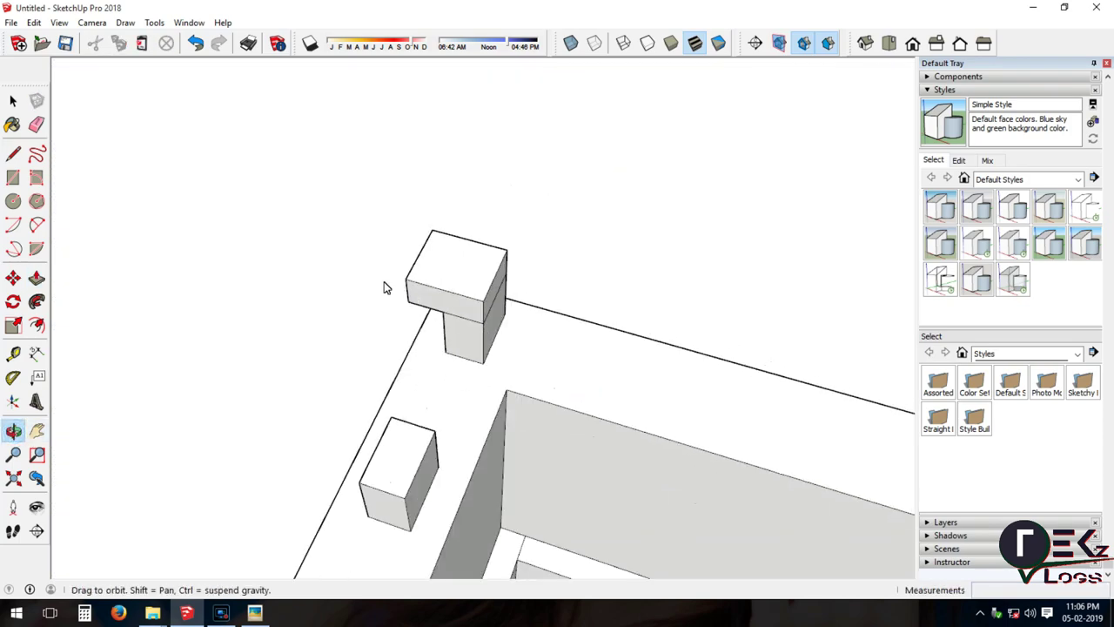
pyautogui.scroll(-3, 511, 393)
pyautogui.moveTo(549, 112)
pyautogui.mouseDown(button='middle')
pyautogui.moveTo(497, 465)
pyautogui.moveTo(476, 162)
pyautogui.mouseUp(button='middle')
pyautogui.moveTo(476, 163); pyautogui.dragTo(453, 226)
pyautogui.click(36, 277)
pyautogui.click(517, 119)
pyautogui.click(436, 532)
pyautogui.moveTo(437, 532); pyautogui.dragTo(372, 256, button='middle')
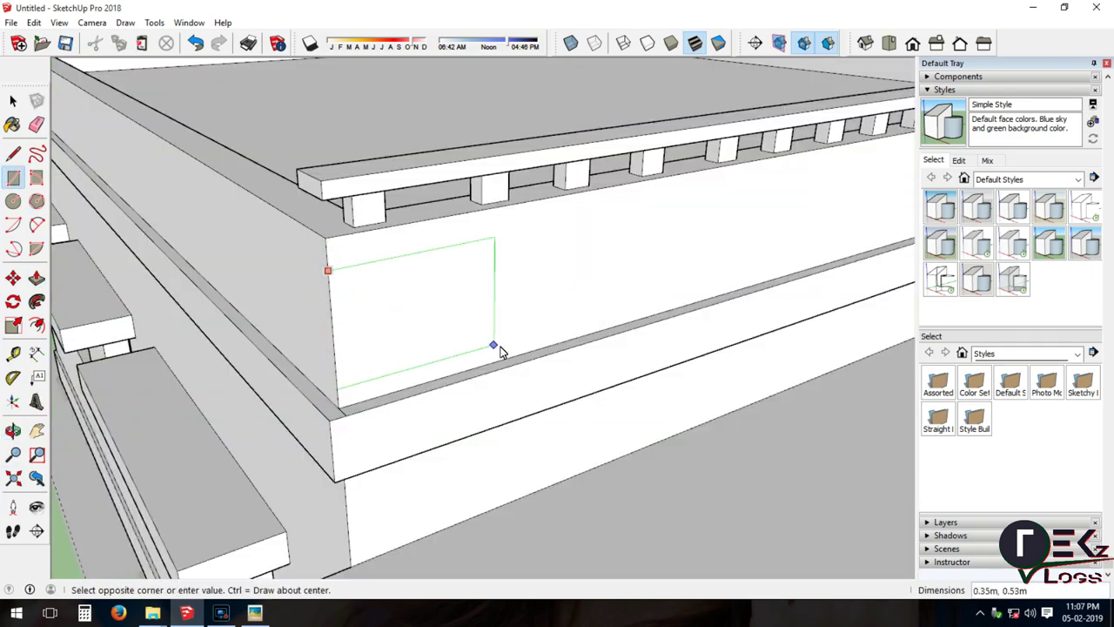
# Draw panel rectangles on the front and side parapet walls starting from the corner.
pyautogui.click(656, 302)
pyautogui.scroll(-3, 223, 235)
pyautogui.scroll(3, 343, 241)
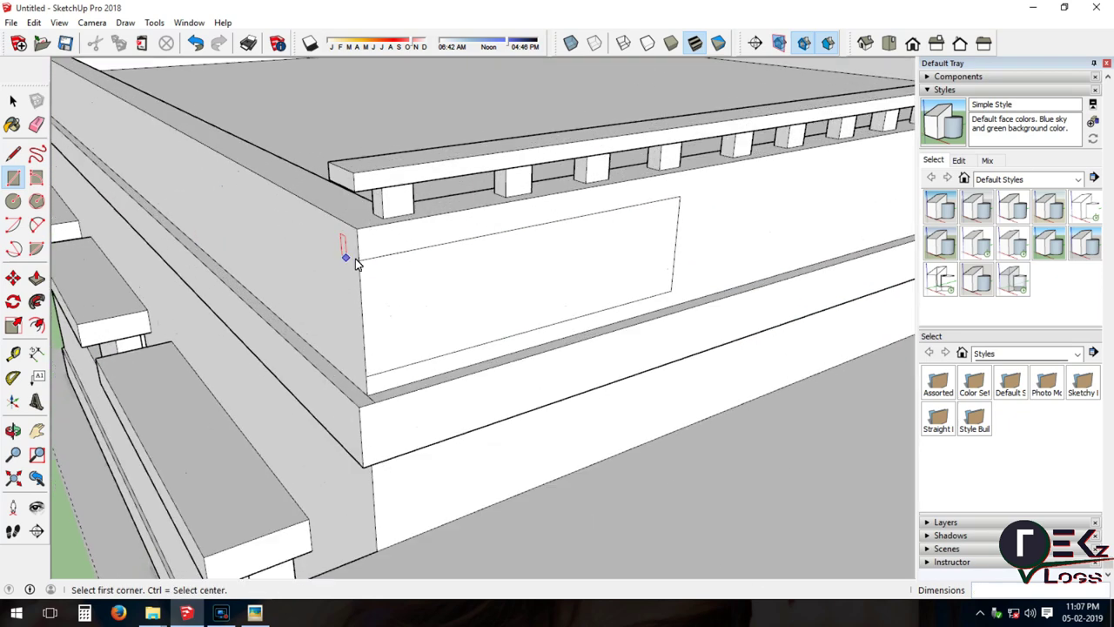
pyautogui.click(359, 260)
pyautogui.press('l')
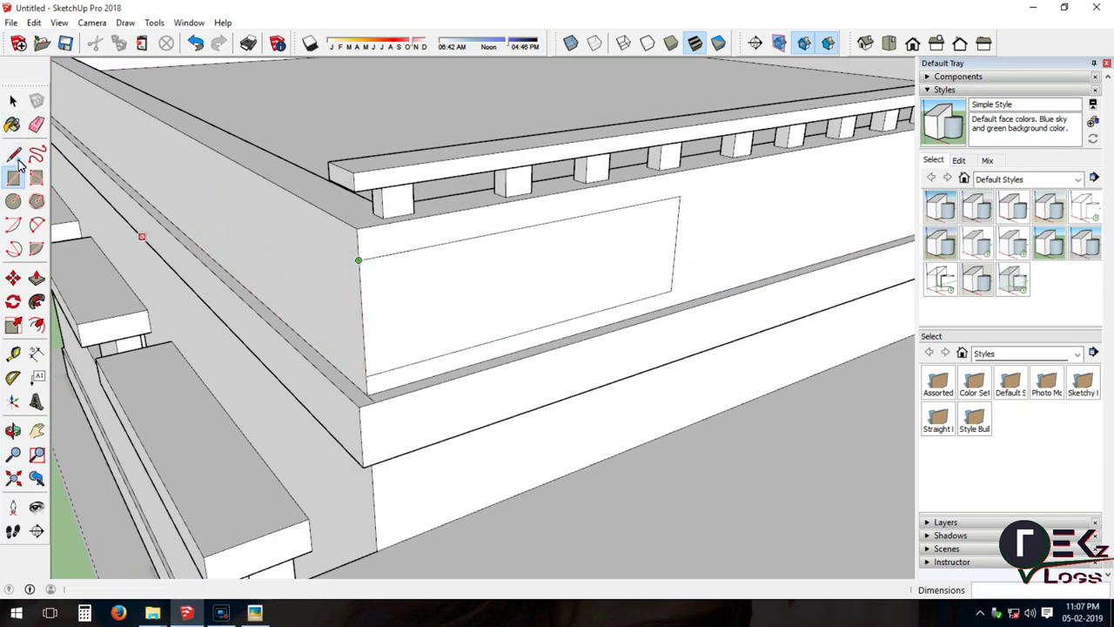
pyautogui.press('r')
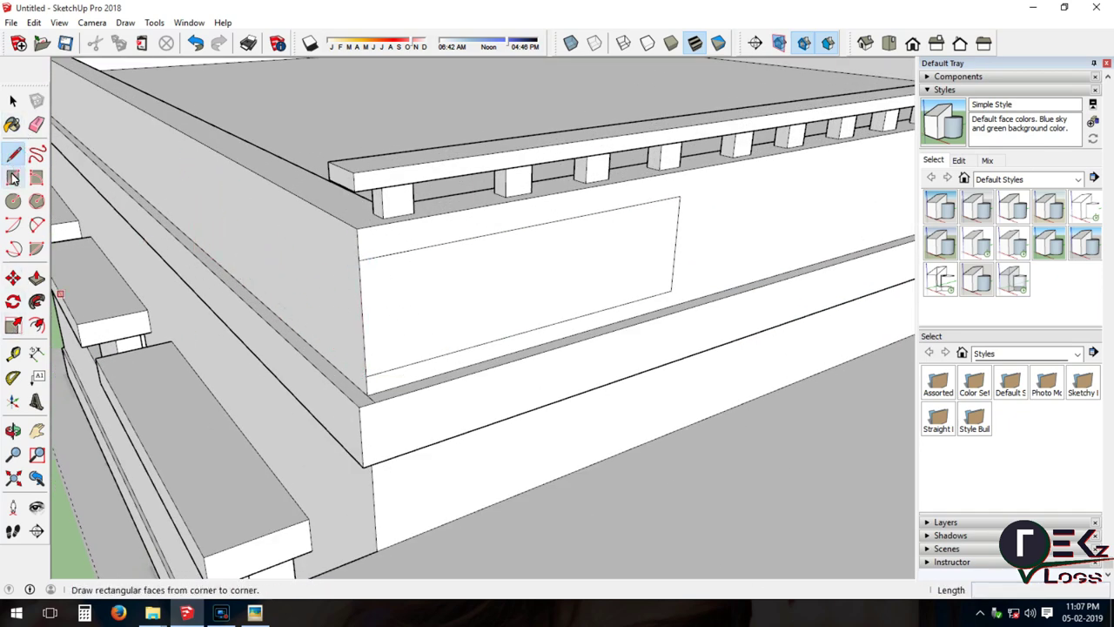
pyautogui.click(358, 260)
pyautogui.click(234, 259)
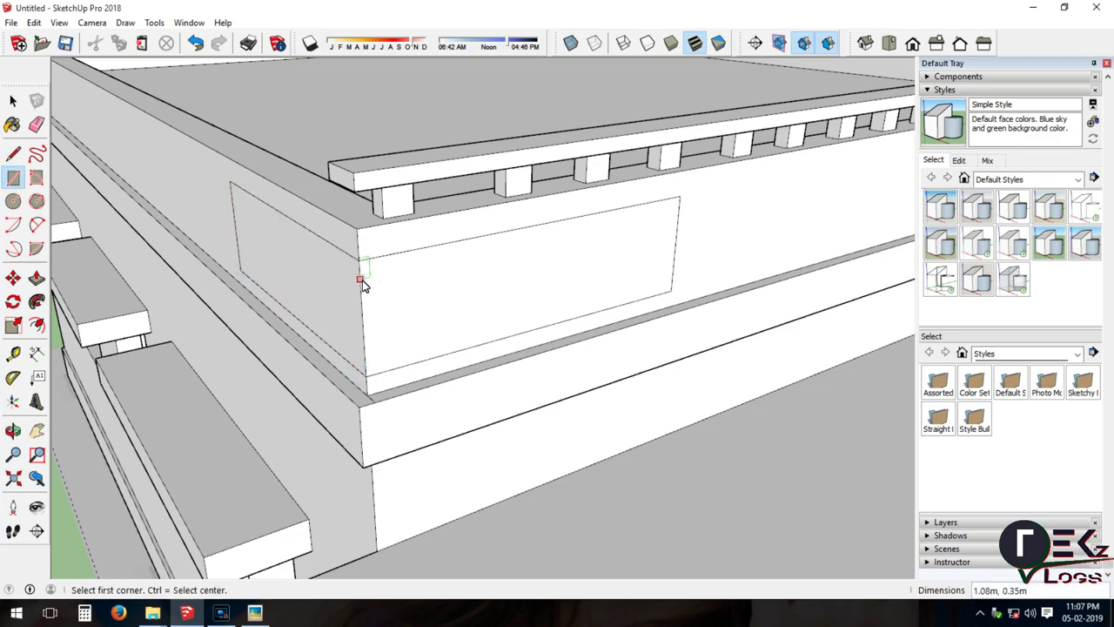
pyautogui.scroll(2, 360, 281)
pyautogui.click(356, 250)
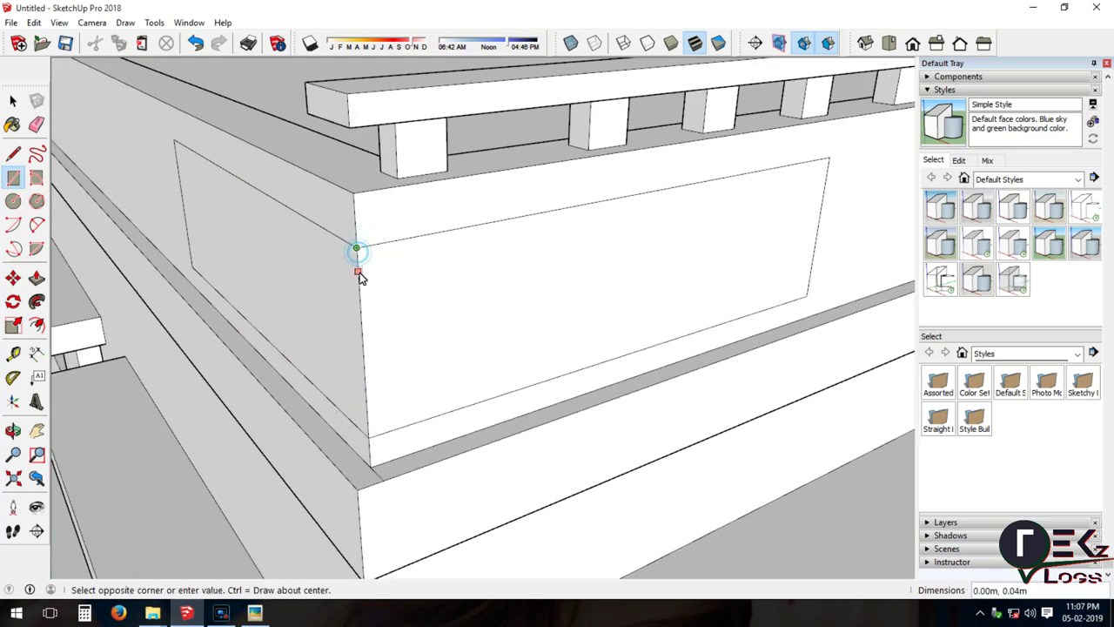
pyautogui.scroll(-2, 363, 288)
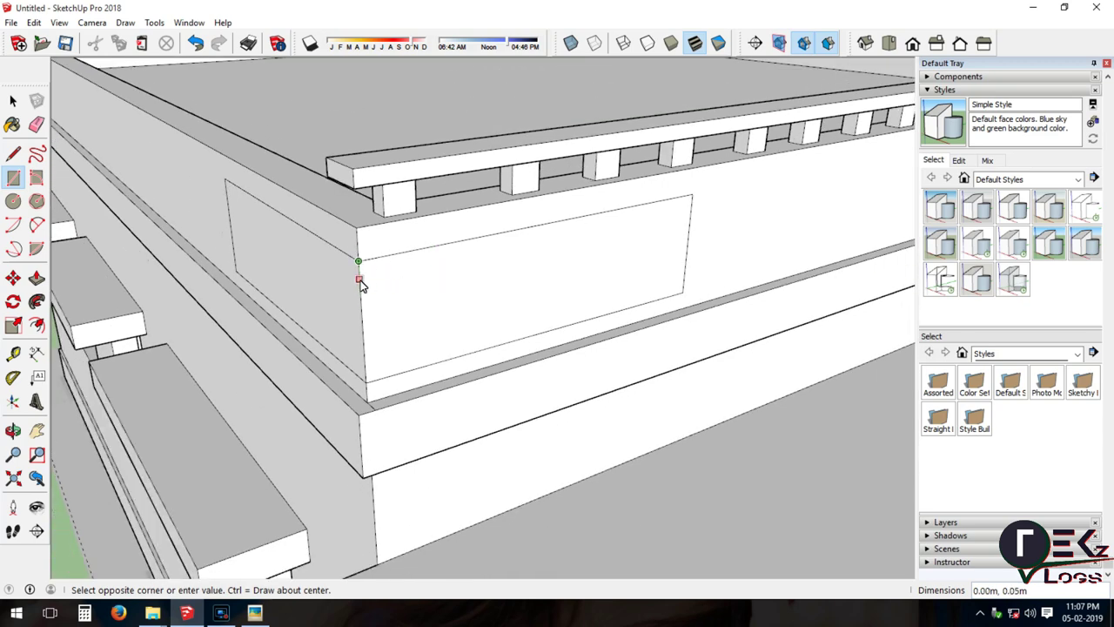
pyautogui.scroll(2, 361, 296)
# Draw horizontal dividing lines from the corner edge across both faces of the wrapped panel.
pyautogui.press('l')
pyautogui.click(357, 229)
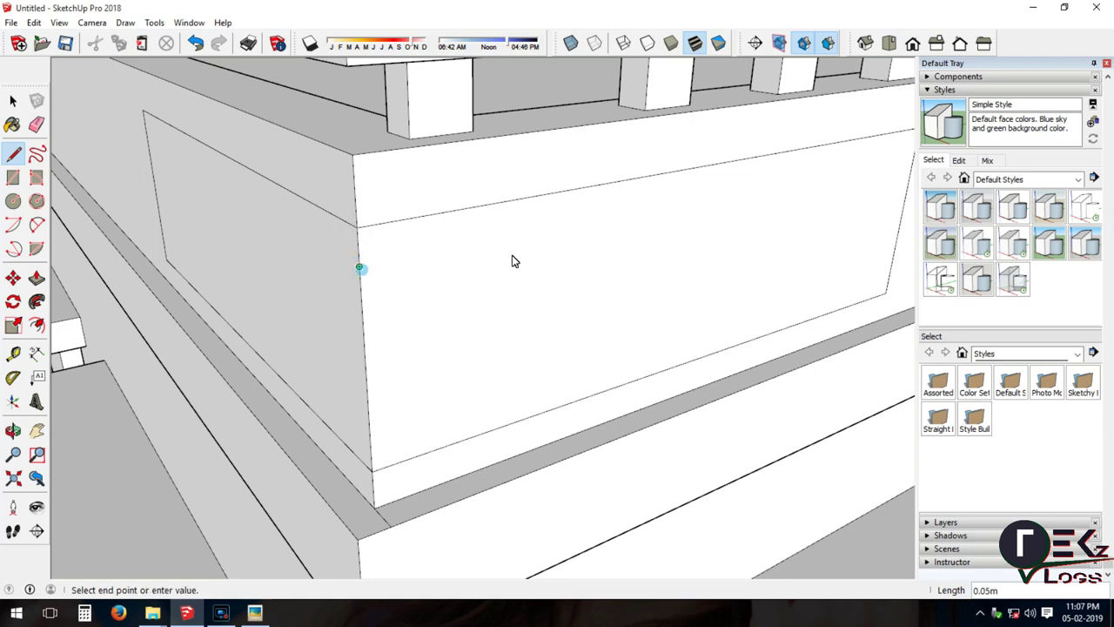
pyautogui.scroll(-2, 513, 261)
pyautogui.click(832, 179)
pyautogui.scroll(2, 441, 405)
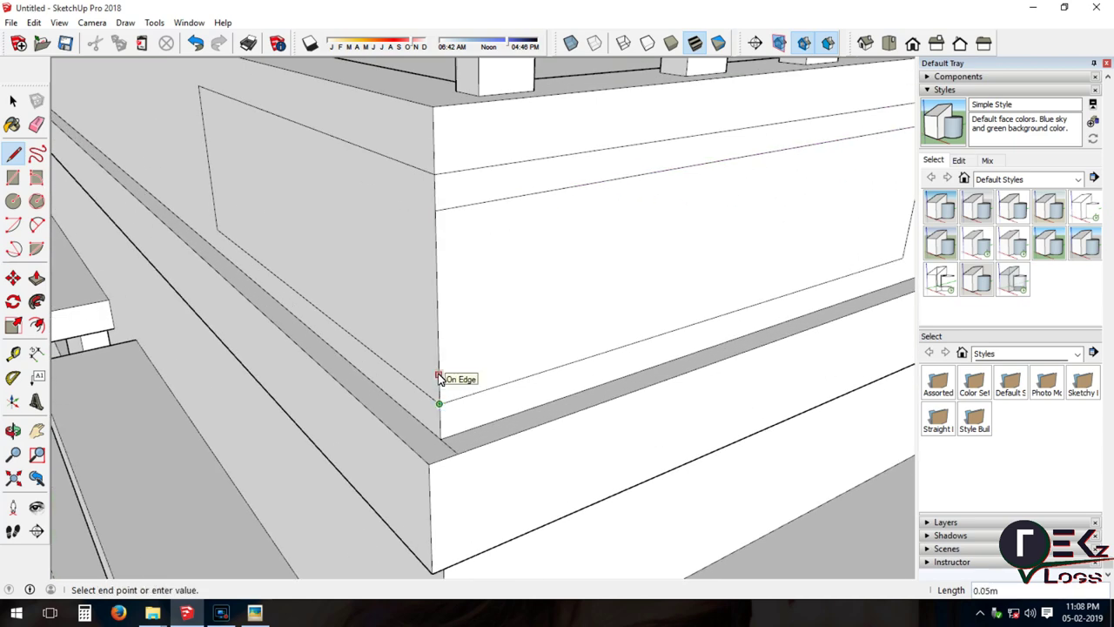
pyautogui.scroll(-2, 562, 337)
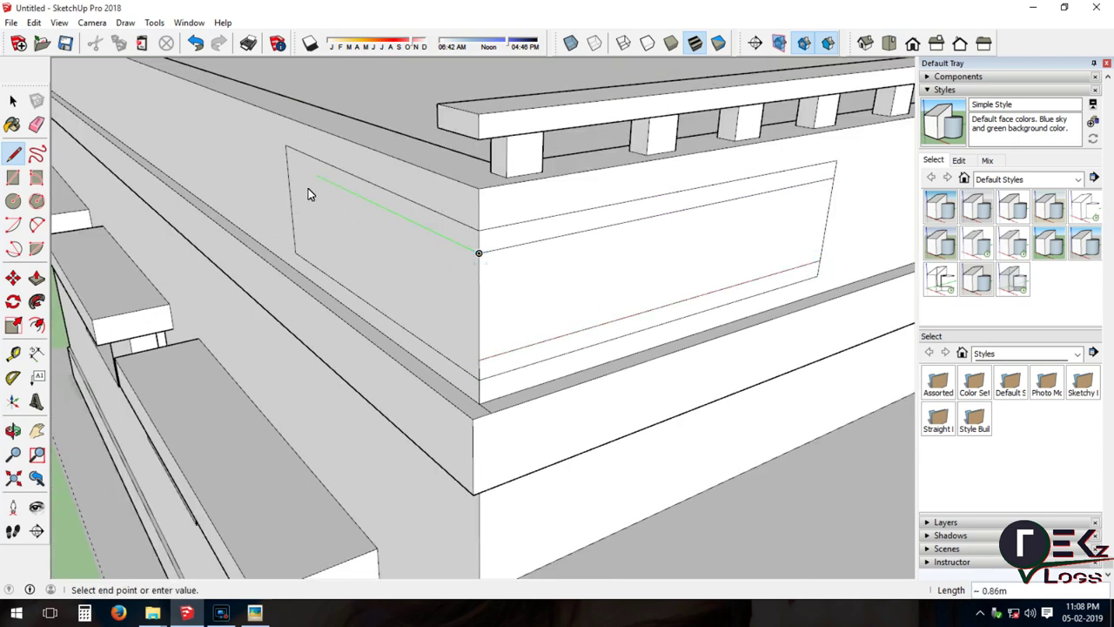
pyautogui.click(293, 229)
pyautogui.scroll(1, 472, 240)
pyautogui.scroll(1, 481, 282)
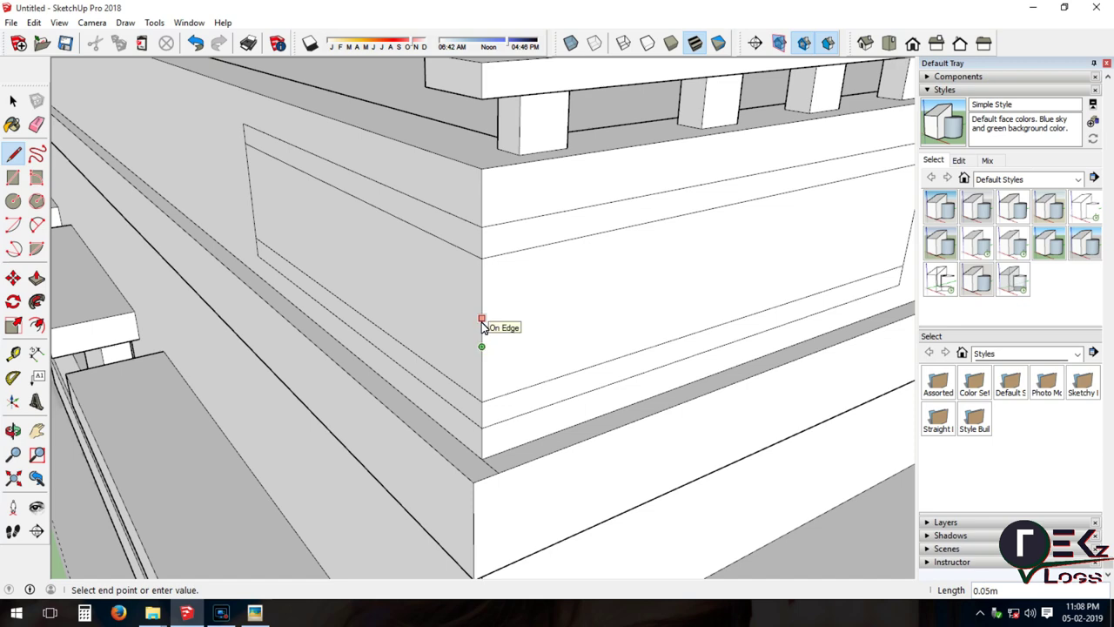
pyautogui.click(481, 348)
pyautogui.scroll(-1, 747, 275)
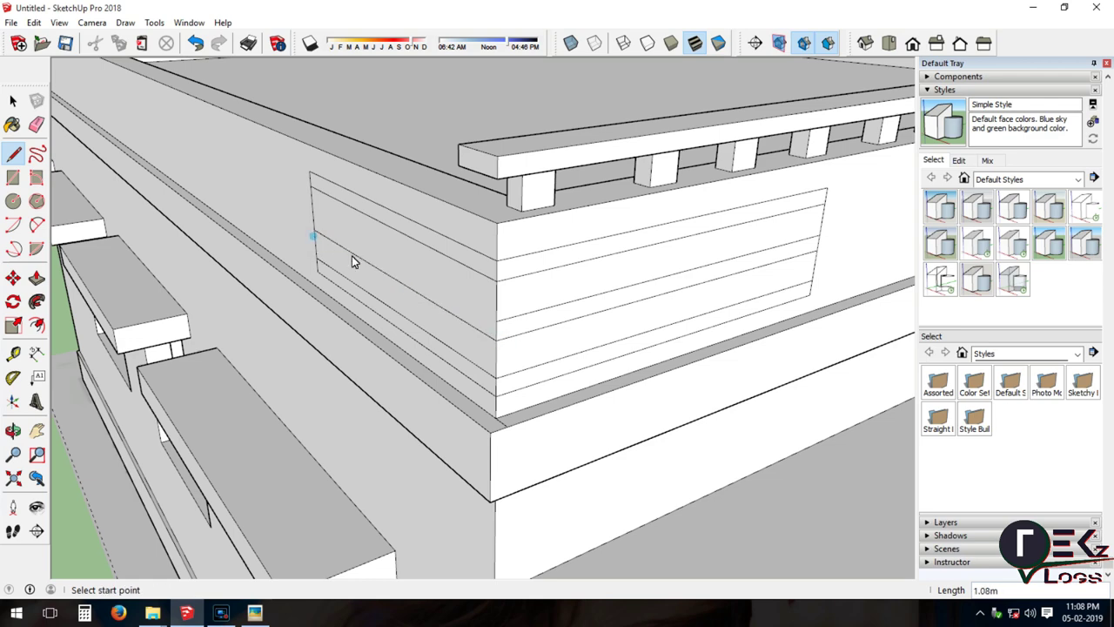
pyautogui.moveTo(508, 265)
pyautogui.keyDown('shift'); pyautogui.mouseDown(button='middle')
pyautogui.moveTo(334, 301)
pyautogui.moveTo(362, 313)
pyautogui.mouseUp(button='middle'); pyautogui.keyUp('shift')
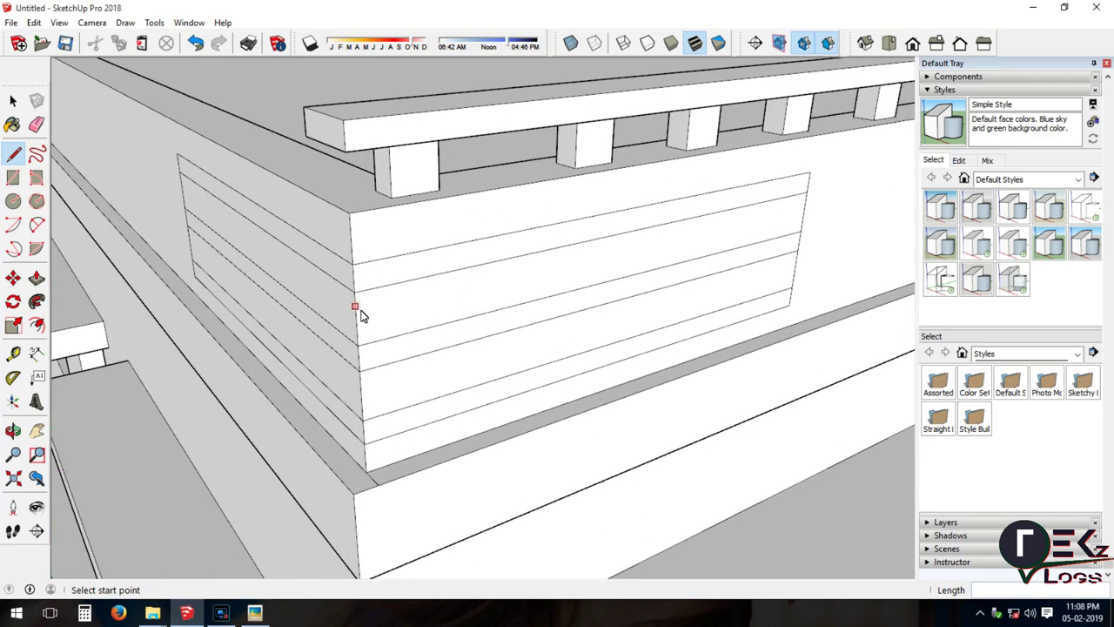
pyautogui.click(356, 321)
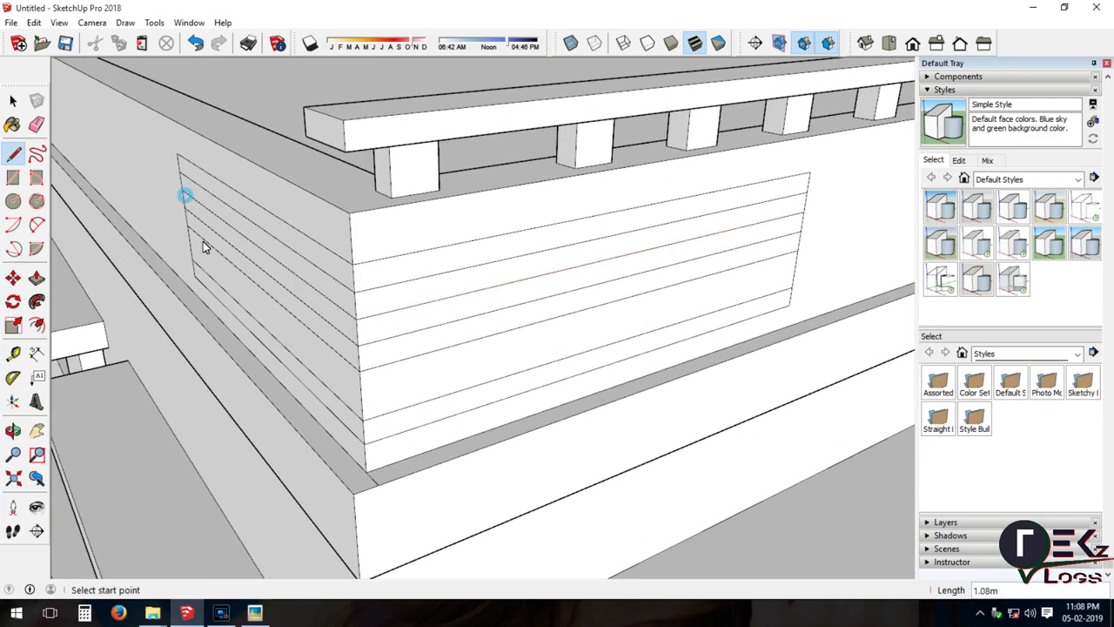
# Push the top panel strip and a lower strip inward by 0.16 m.
pyautogui.press('p')
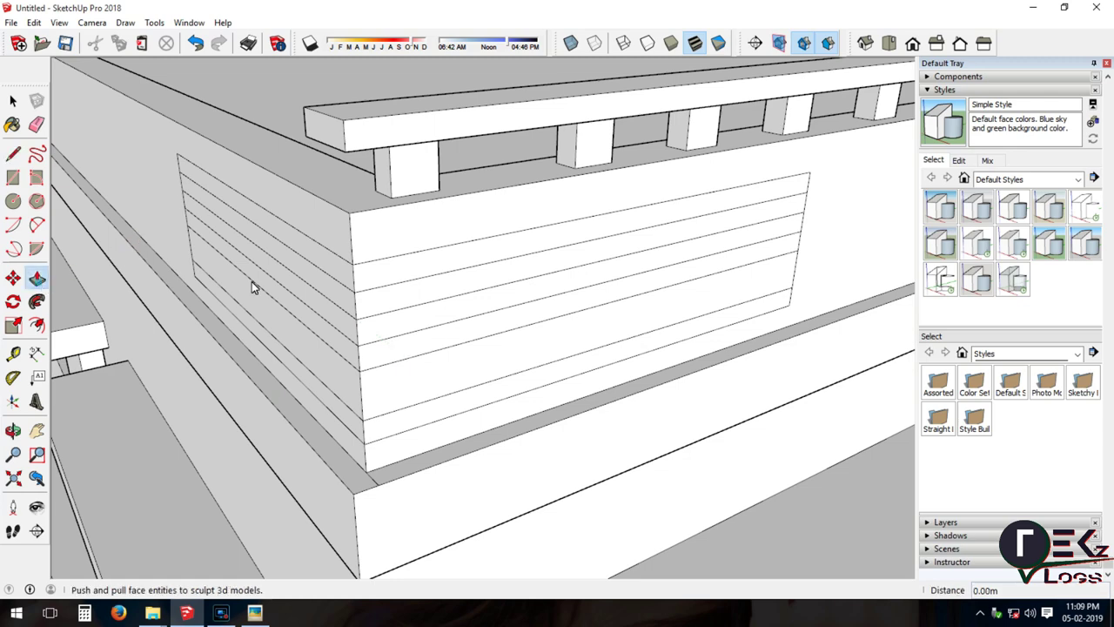
pyautogui.moveTo(487, 224); pyautogui.dragTo(523, 163)
pyautogui.click(15, 431)
pyautogui.moveTo(174, 348); pyautogui.dragTo(276, 301)
pyautogui.press('space')
pyautogui.click(15, 429)
pyautogui.moveTo(106, 261)
pyautogui.mouseDown()
pyautogui.moveTo(634, 232)
pyautogui.moveTo(610, 338)
pyautogui.moveTo(505, 294)
pyautogui.moveTo(409, 296)
pyautogui.mouseUp()
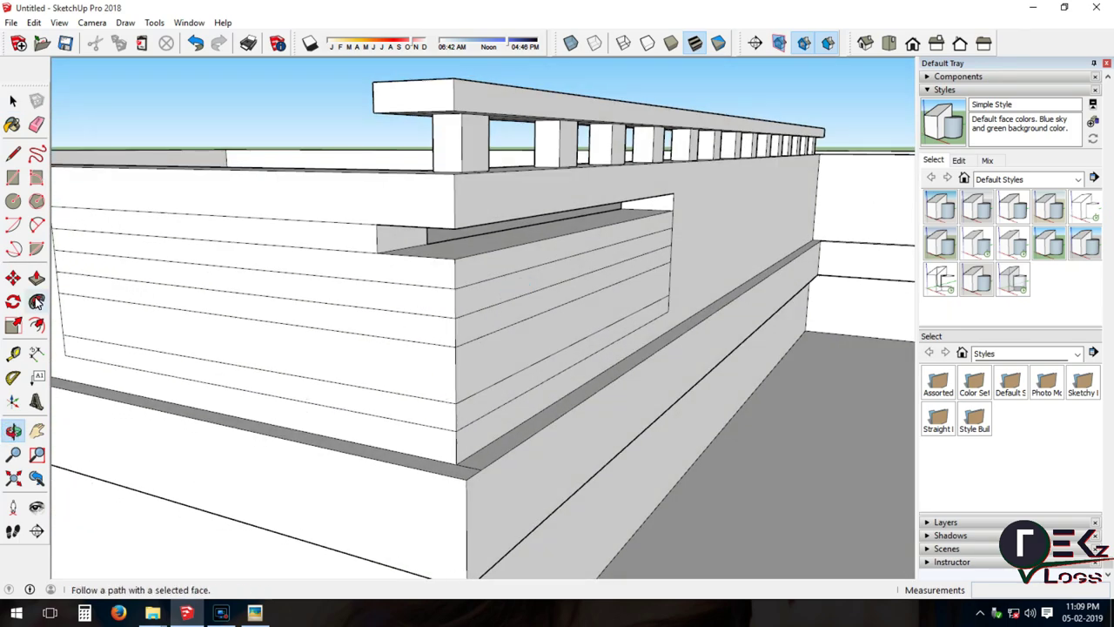
pyautogui.click(37, 276)
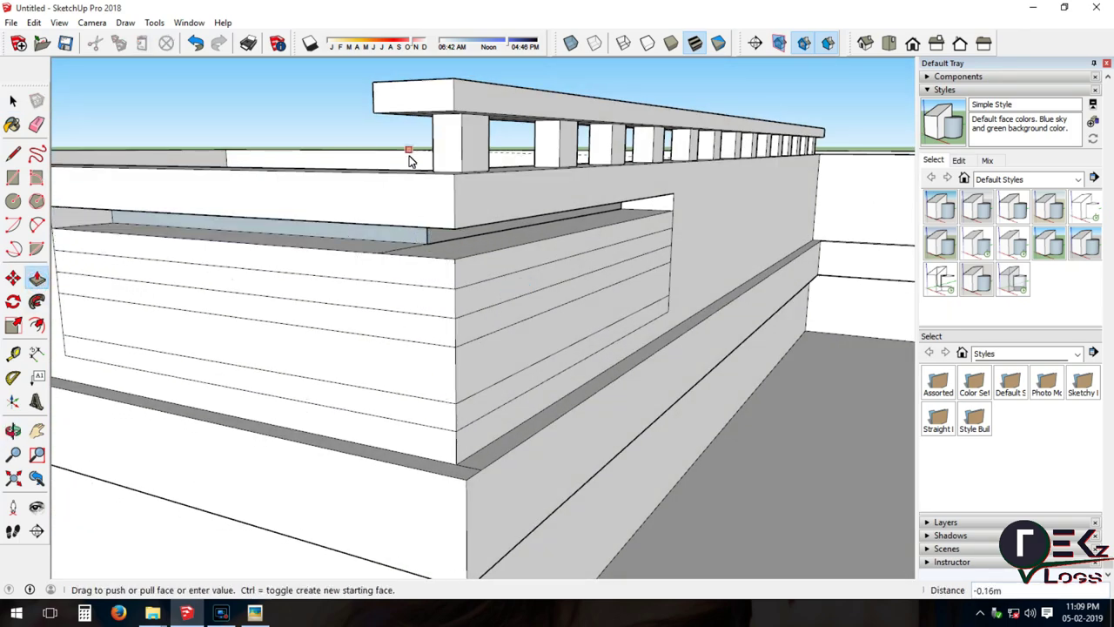
pyautogui.click(443, 235)
pyautogui.moveTo(203, 290)
pyautogui.mouseDown(button='middle')
pyautogui.moveTo(385, 304)
pyautogui.moveTo(287, 287)
pyautogui.mouseUp(button='middle')
pyautogui.click(385, 304)
pyautogui.click(418, 291)
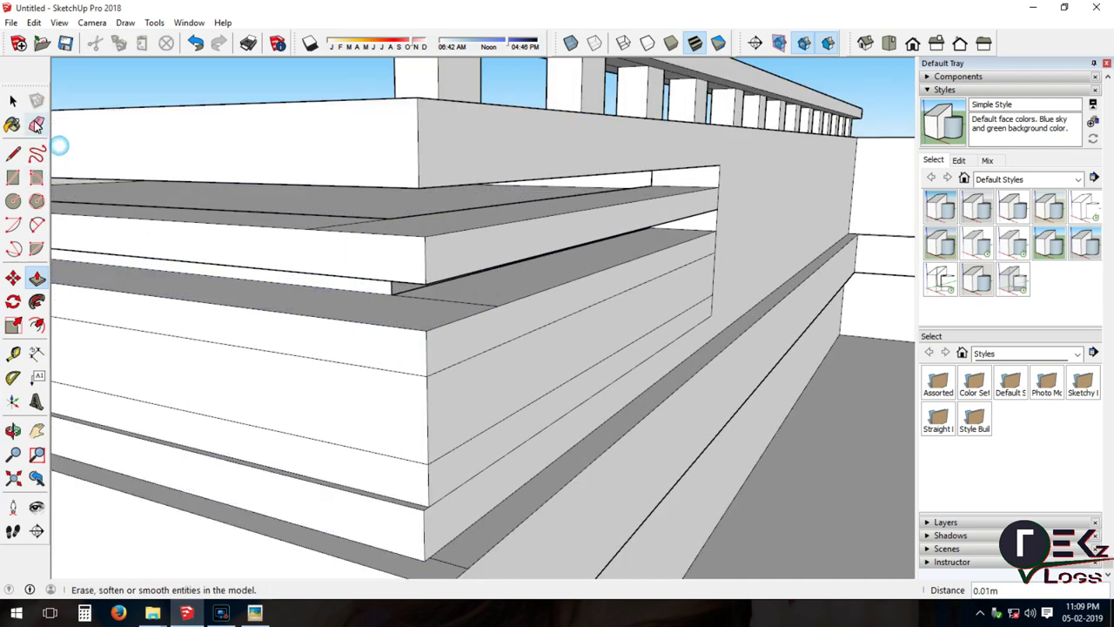
# Erase dividing edges and start a line at the panel's left edge.
pyautogui.click(37, 124)
pyautogui.scroll(2, 357, 348)
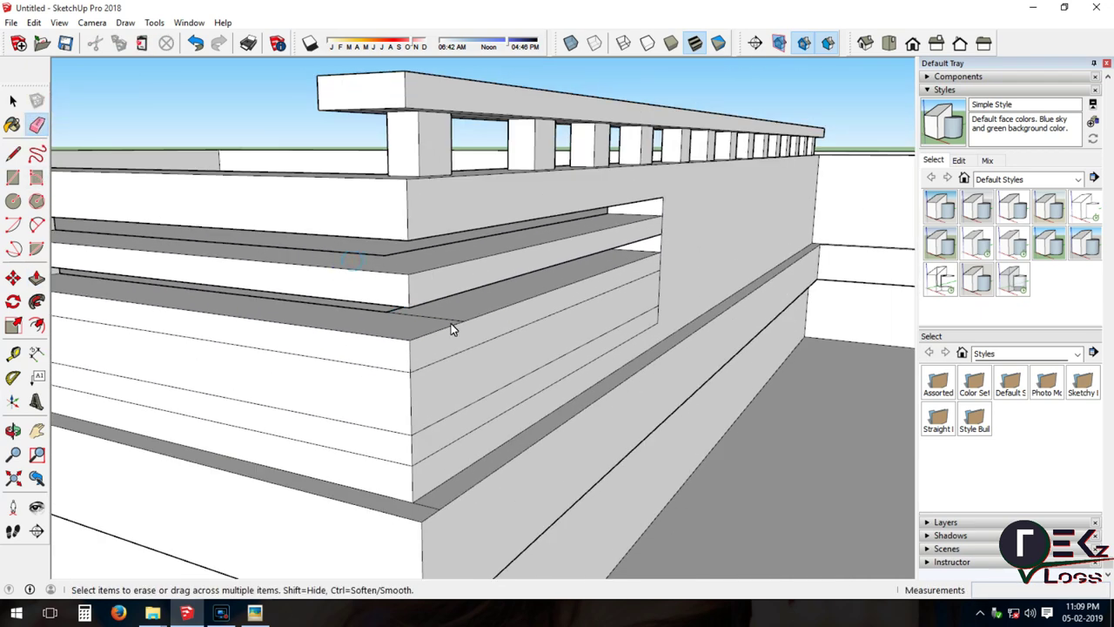
pyautogui.scroll(-3, 456, 327)
pyautogui.moveTo(304, 310); pyautogui.dragTo(364, 277, button='middle')
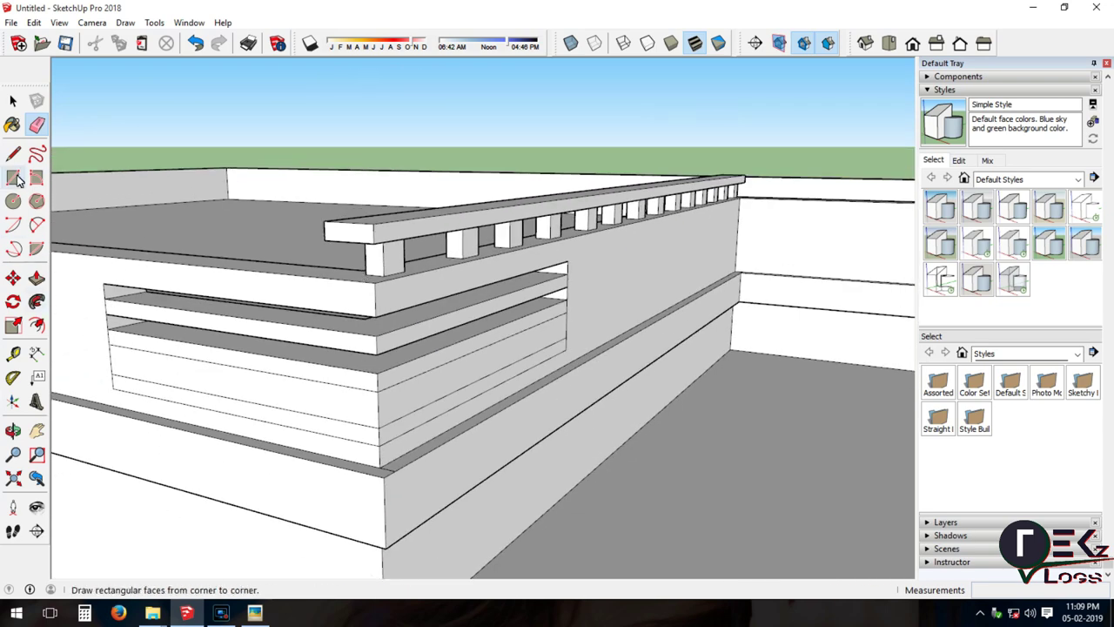
pyautogui.click(13, 154)
pyautogui.click(377, 409)
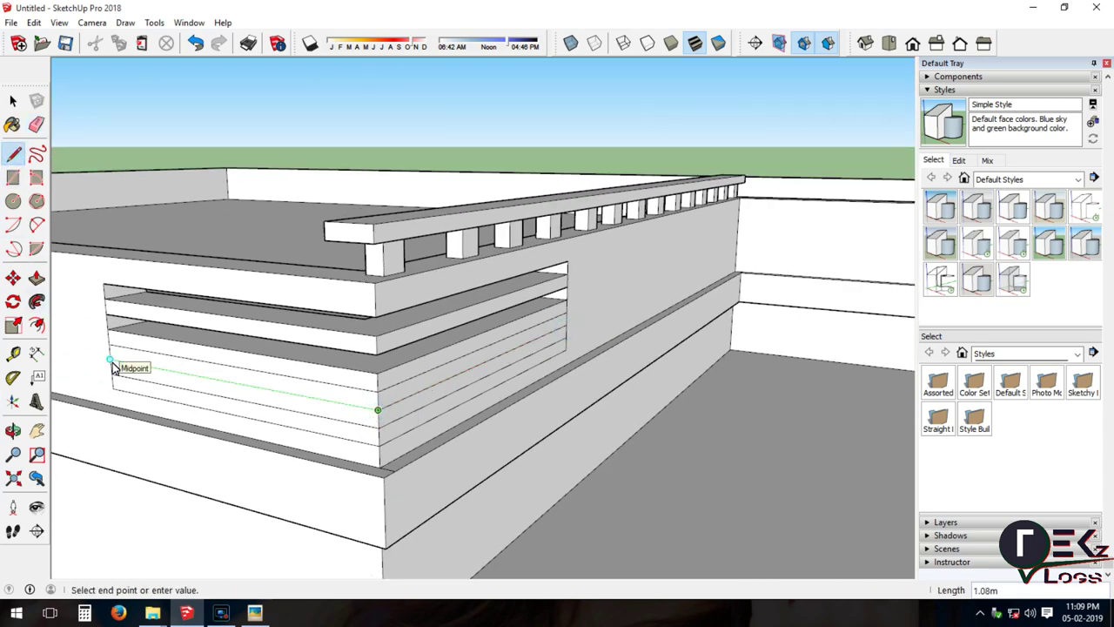
pyautogui.moveTo(383, 470); pyautogui.dragTo(409, 435, button='middle')
# Recess the next panel strips into the wall to the 0.16 m depth.
pyautogui.click(37, 277)
pyautogui.click(331, 364)
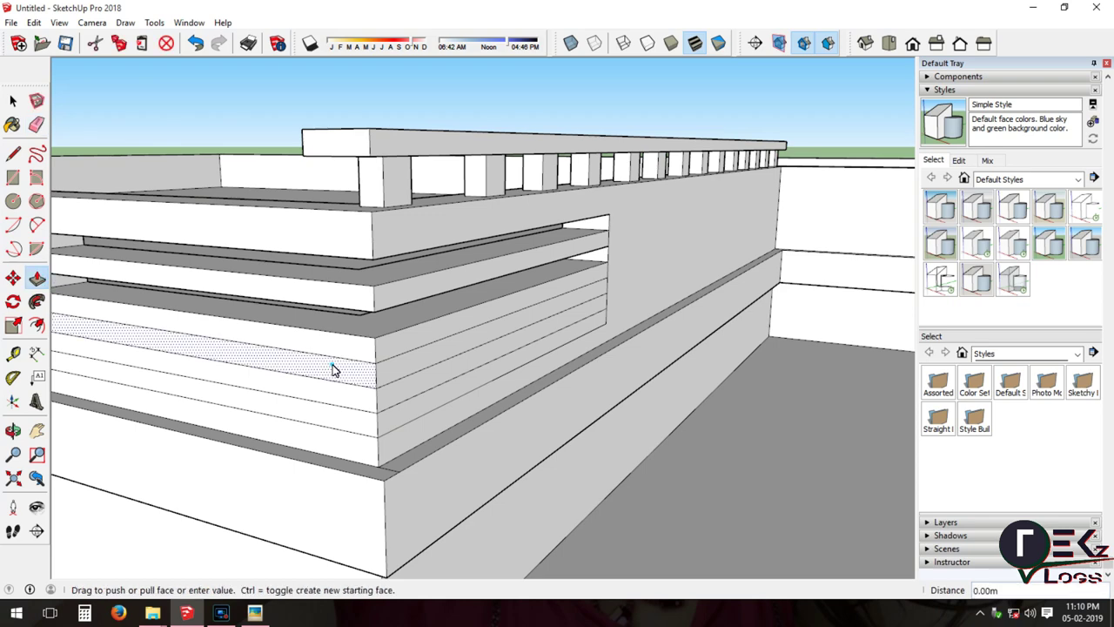
pyautogui.click(335, 313)
pyautogui.click(435, 352)
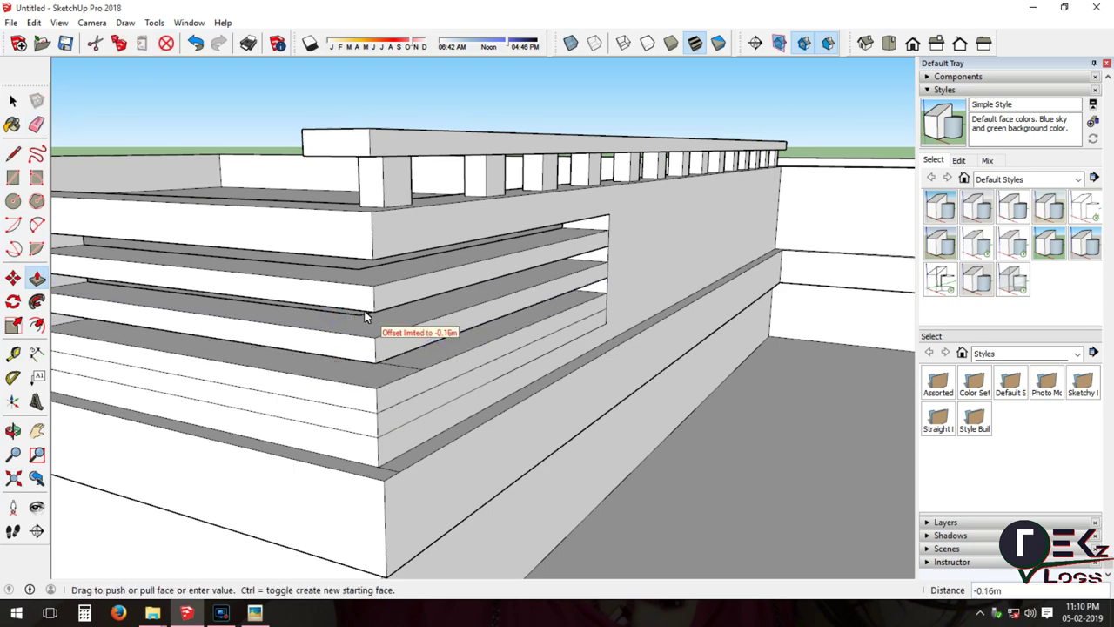
pyautogui.click(358, 317)
pyautogui.moveTo(348, 401); pyautogui.dragTo(342, 323, button='middle')
# Erase the edge splitting the slot face, then recess the lower two slots 0.16 m.
pyautogui.press('e')
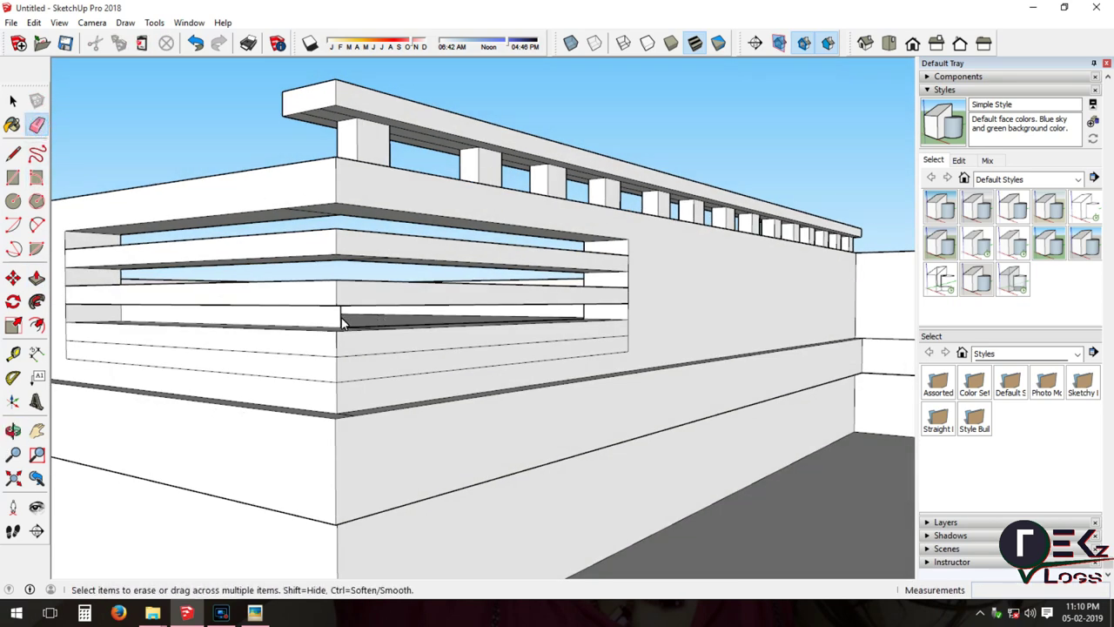
pyautogui.click(342, 322)
pyautogui.press('p')
pyautogui.click(329, 361)
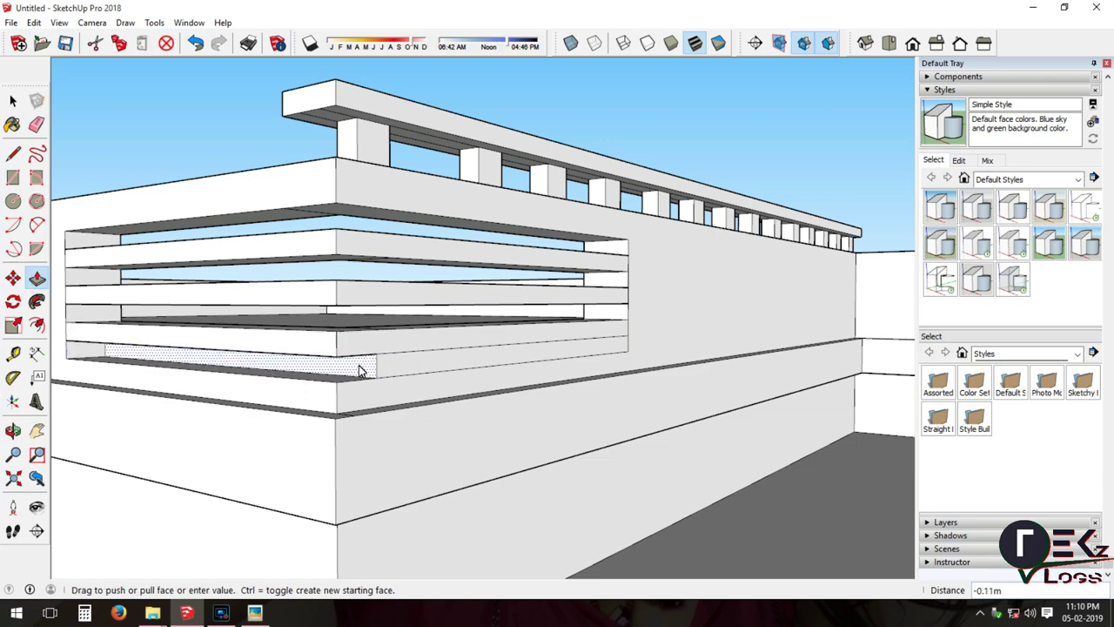
pyautogui.click(120, 311)
pyautogui.click(383, 362)
pyautogui.click(23, 174)
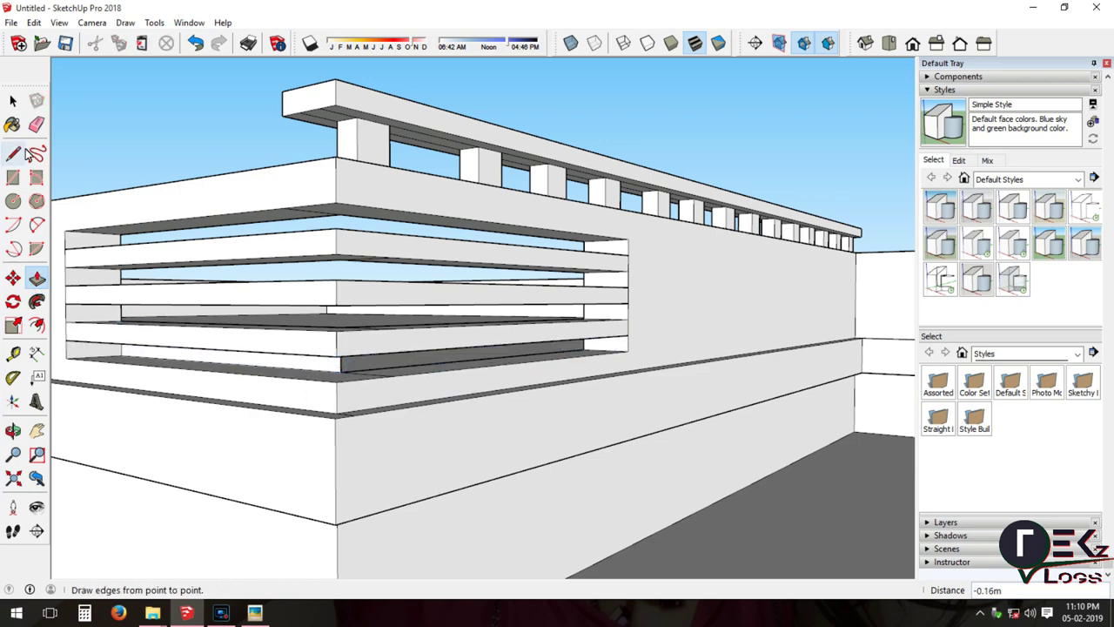
# Erase the leftover stray edges on the slab face between the vent slots.
pyautogui.click(37, 125)
pyautogui.click(332, 369)
pyautogui.moveTo(331, 369); pyautogui.dragTo(362, 371, button='middle')
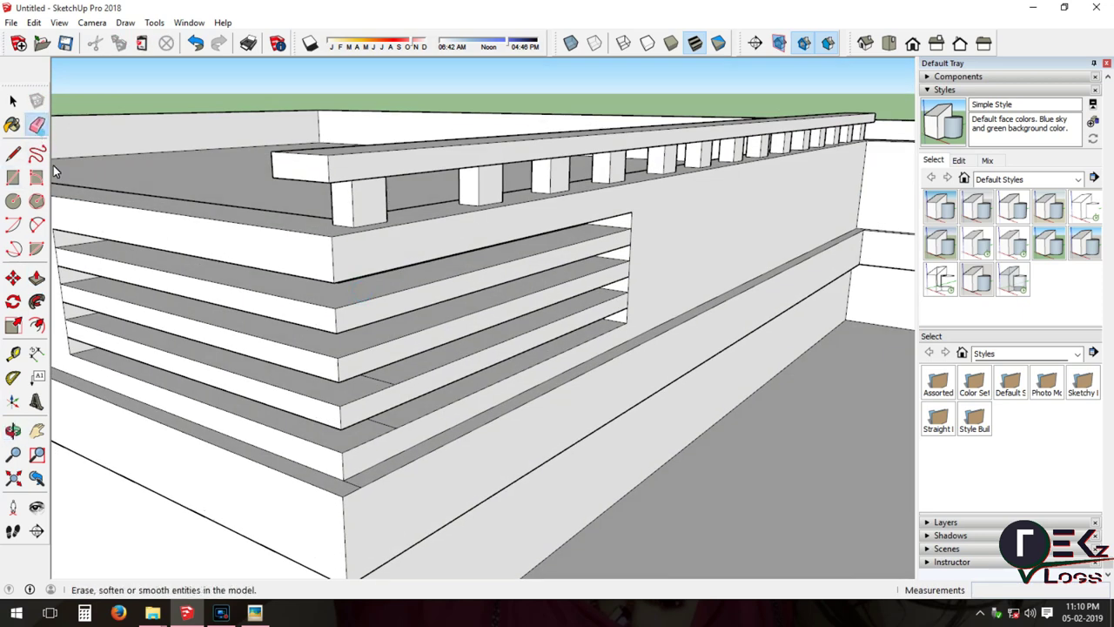
pyautogui.click(385, 383)
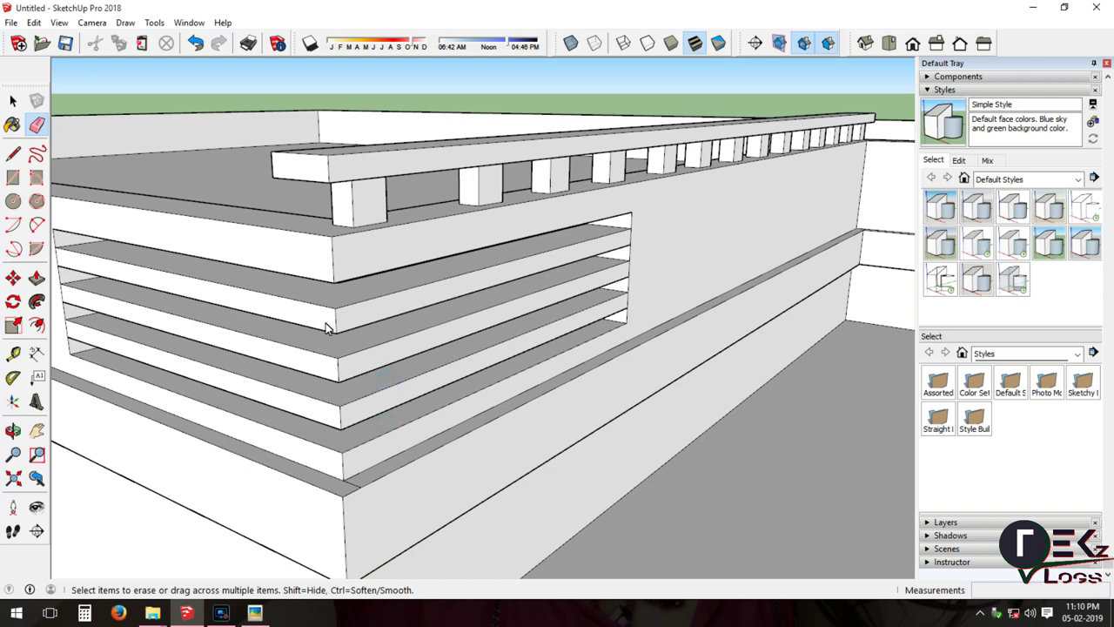
pyautogui.moveTo(309, 339)
pyautogui.mouseDown(button='middle')
pyautogui.moveTo(336, 353)
pyautogui.moveTo(168, 307)
pyautogui.mouseUp(button='middle')
# Recess each vent slot 0.05 m inward, repeating the depth on the other slots.
pyautogui.press('p')
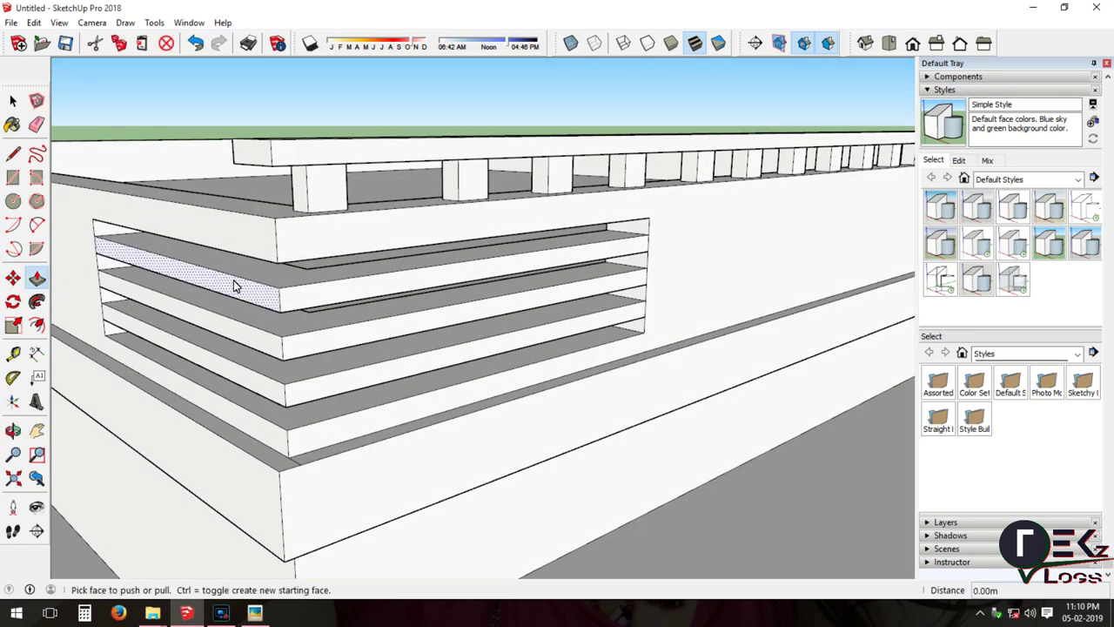
pyautogui.click(236, 281)
pyautogui.click(253, 286)
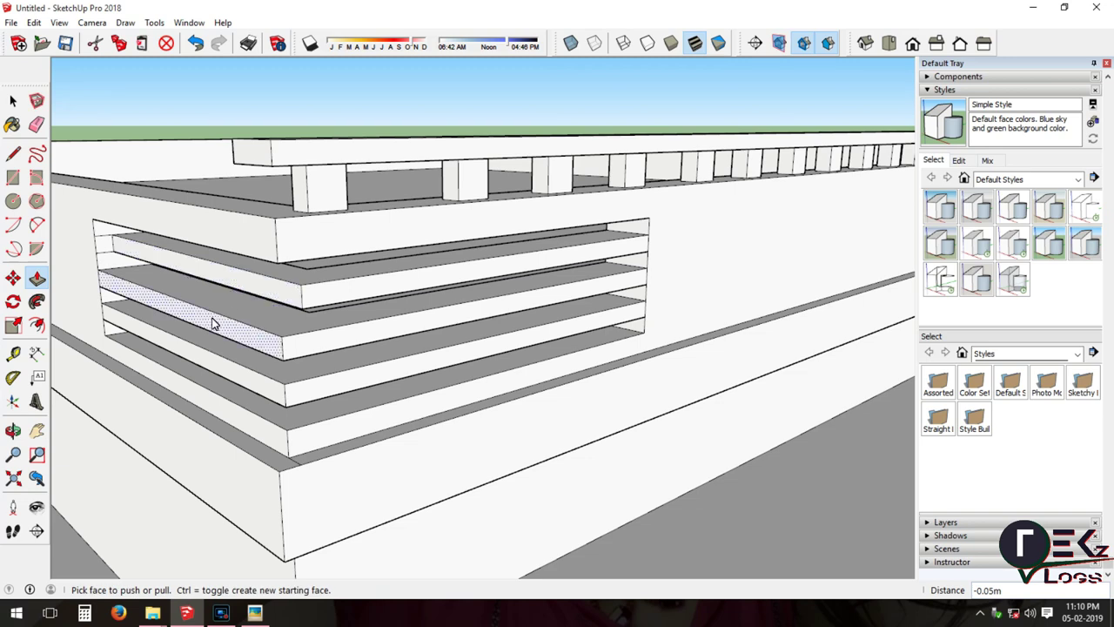
pyautogui.doubleClick(212, 318)
pyautogui.doubleClick(217, 348)
pyautogui.click(329, 387)
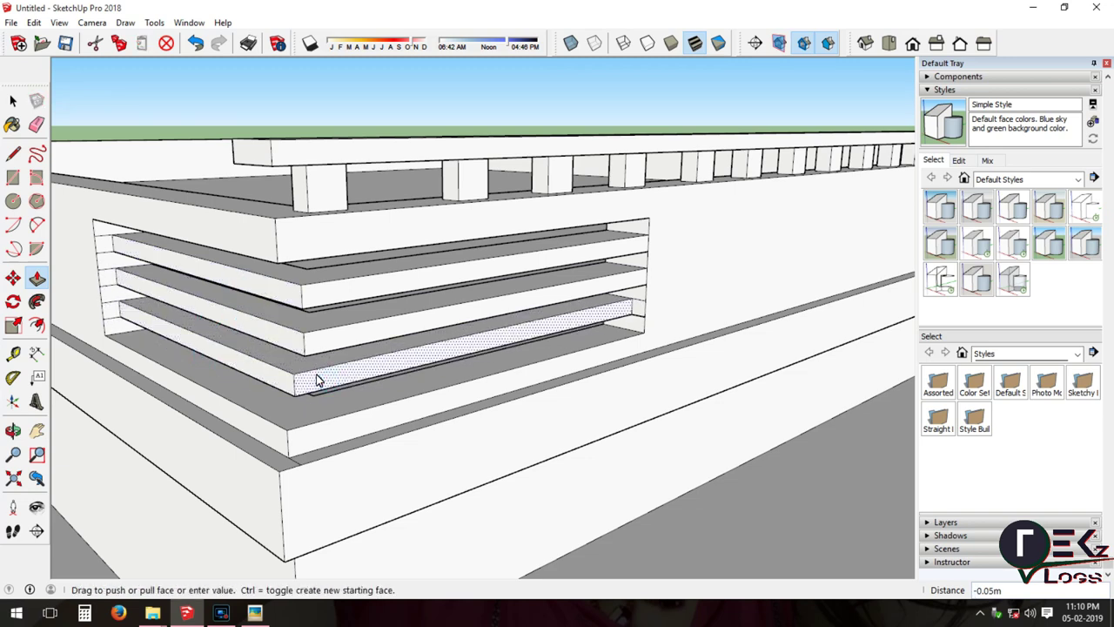
pyautogui.click(305, 327)
# Orbit around the house to inspect the louvered vent wall and the windows.
pyautogui.moveTo(515, 254)
pyautogui.mouseDown(button='middle')
pyautogui.moveTo(417, 345)
pyautogui.moveTo(544, 348)
pyautogui.moveTo(54, 152)
pyautogui.mouseUp(button='middle')
pyautogui.press('e')
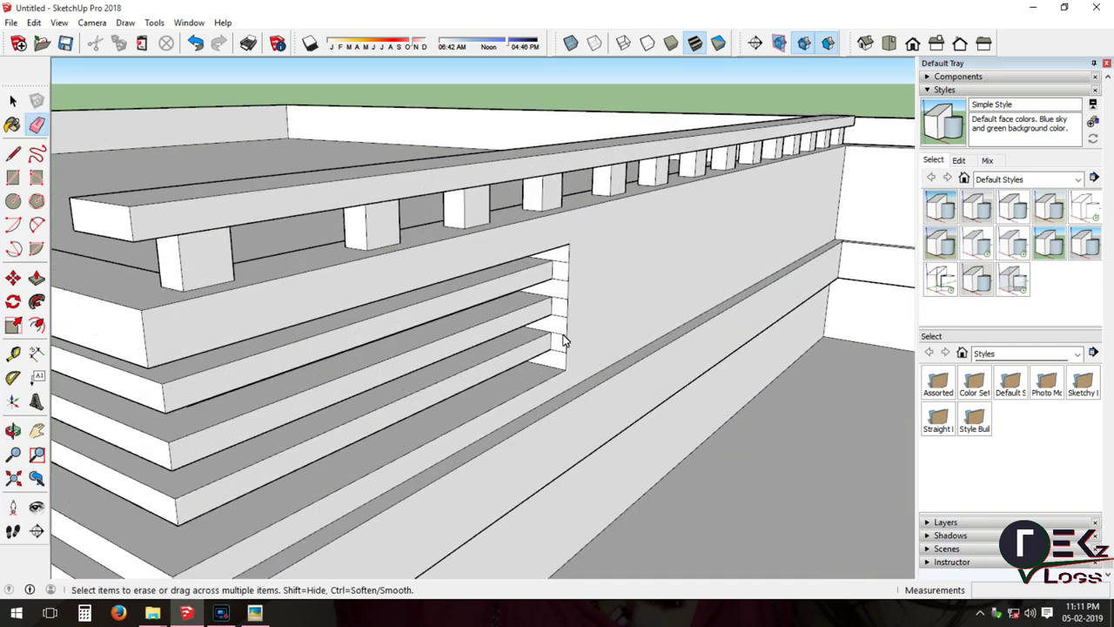
pyautogui.moveTo(562, 287); pyautogui.dragTo(300, 280, button='middle')
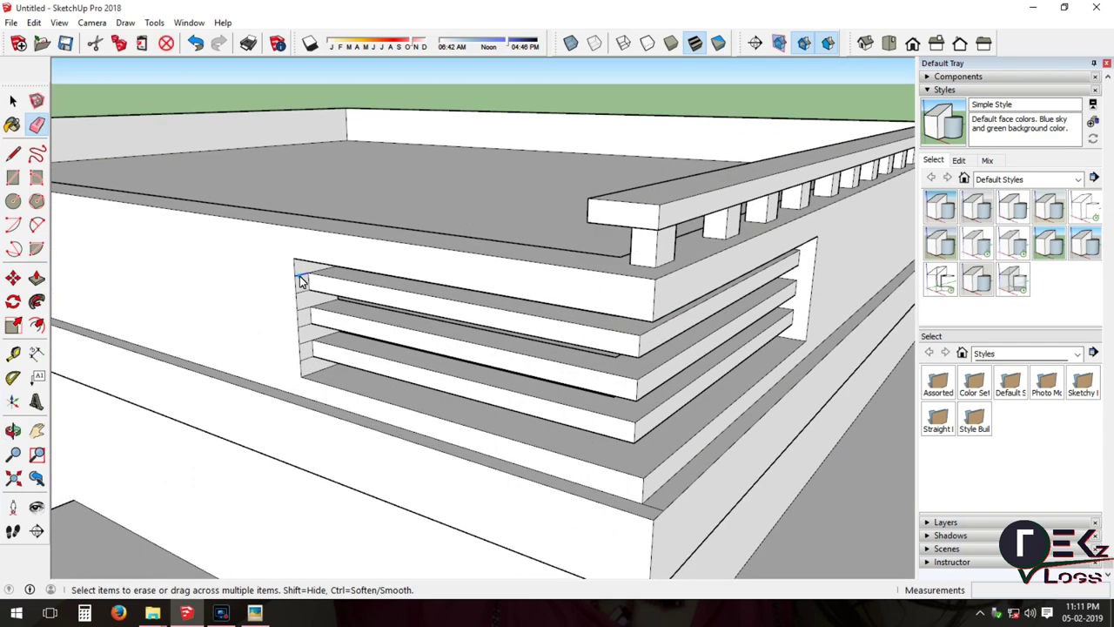
pyautogui.scroll(-5, 292, 360)
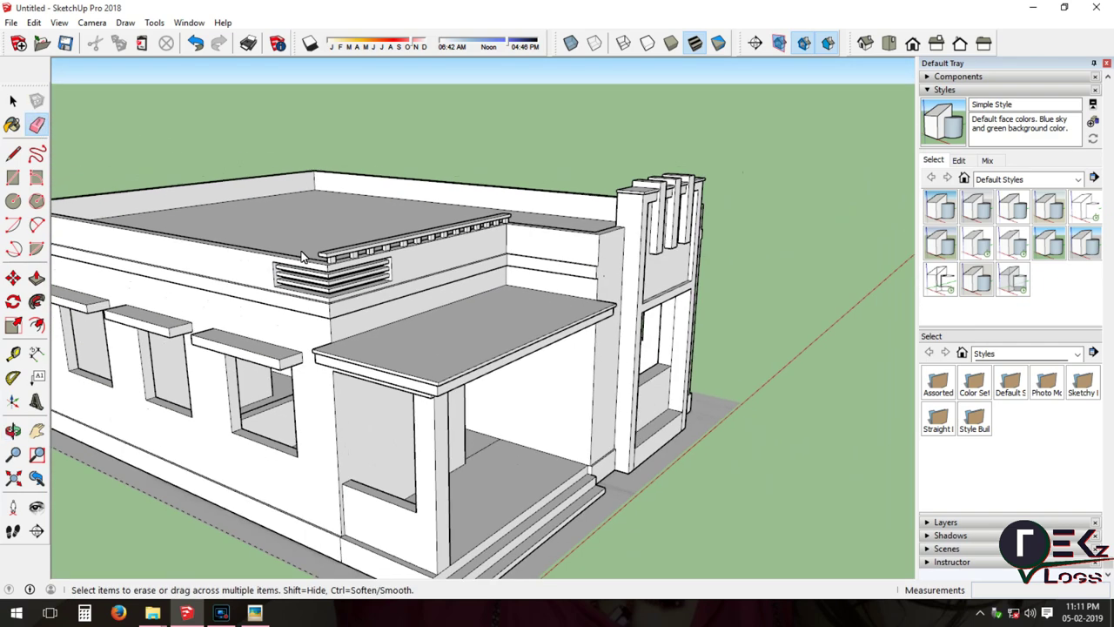
pyautogui.moveTo(292, 360); pyautogui.dragTo(172, 227, button='middle')
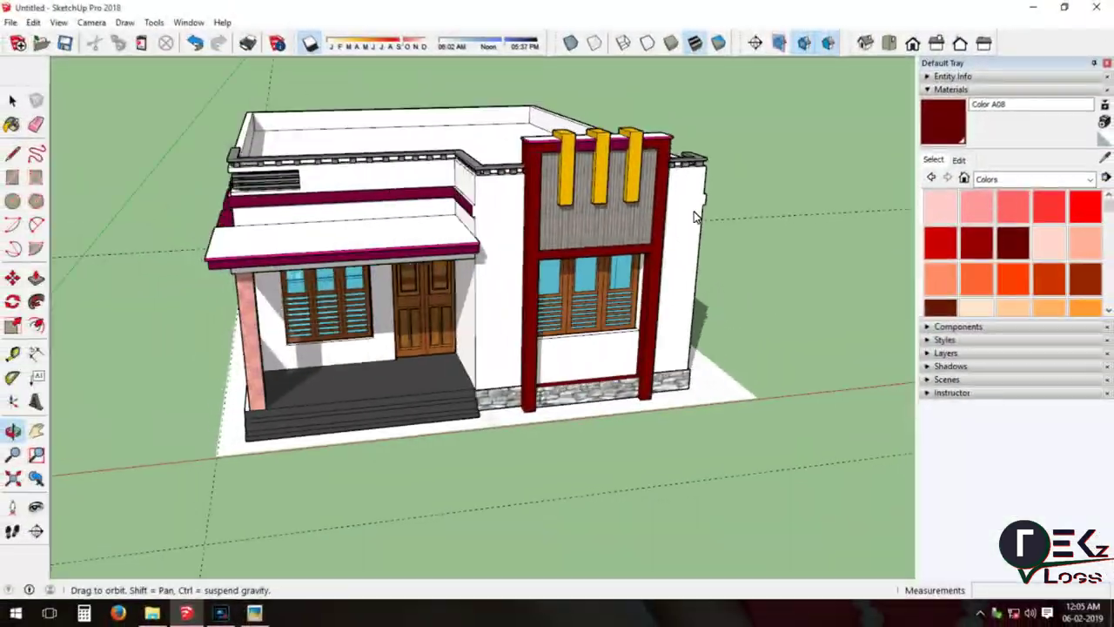
pyautogui.moveTo(694, 216)
pyautogui.mouseDown()
pyautogui.moveTo(426, 209)
pyautogui.moveTo(314, 229)
pyautogui.mouseUp()
pyautogui.scroll(3, 314, 229)
pyautogui.scroll(4, 432, 274)
pyautogui.scroll(-3, 433, 273)
pyautogui.moveTo(490, 261)
pyautogui.mouseDown()
pyautogui.moveTo(526, 366)
pyautogui.moveTo(542, 340)
pyautogui.mouseUp()
pyautogui.scroll(-3, 534, 337)
pyautogui.scroll(-3, 534, 337)
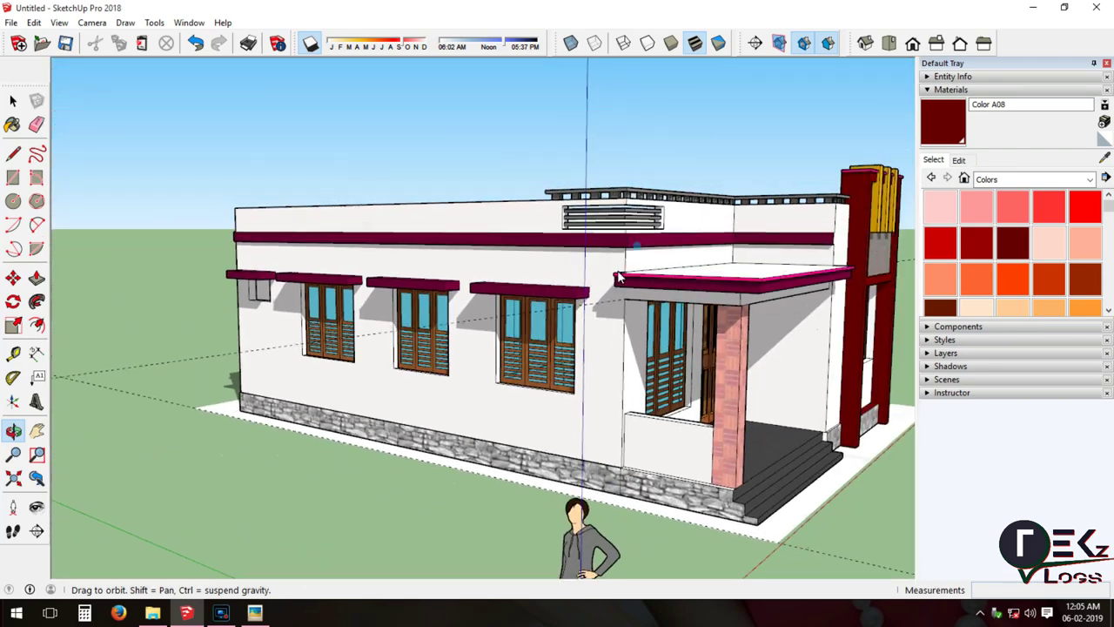
pyautogui.scroll(4, 646, 224)
pyautogui.scroll(3, 609, 203)
pyautogui.scroll(3, 550, 233)
pyautogui.scroll(-2, 566, 233)
pyautogui.scroll(-2, 525, 236)
pyautogui.scroll(-3, 525, 236)
pyautogui.scroll(1, 525, 236)
pyautogui.scroll(-2, 540, 257)
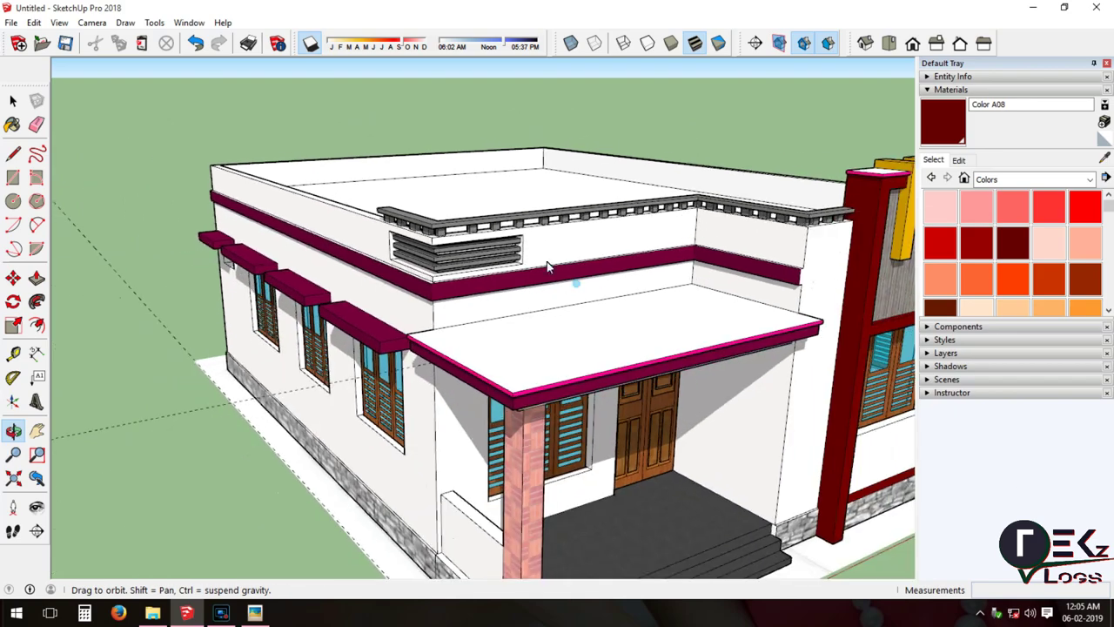
pyautogui.scroll(3, 667, 431)
pyautogui.scroll(3, 639, 355)
pyautogui.scroll(3, 705, 392)
pyautogui.scroll(-2, 705, 387)
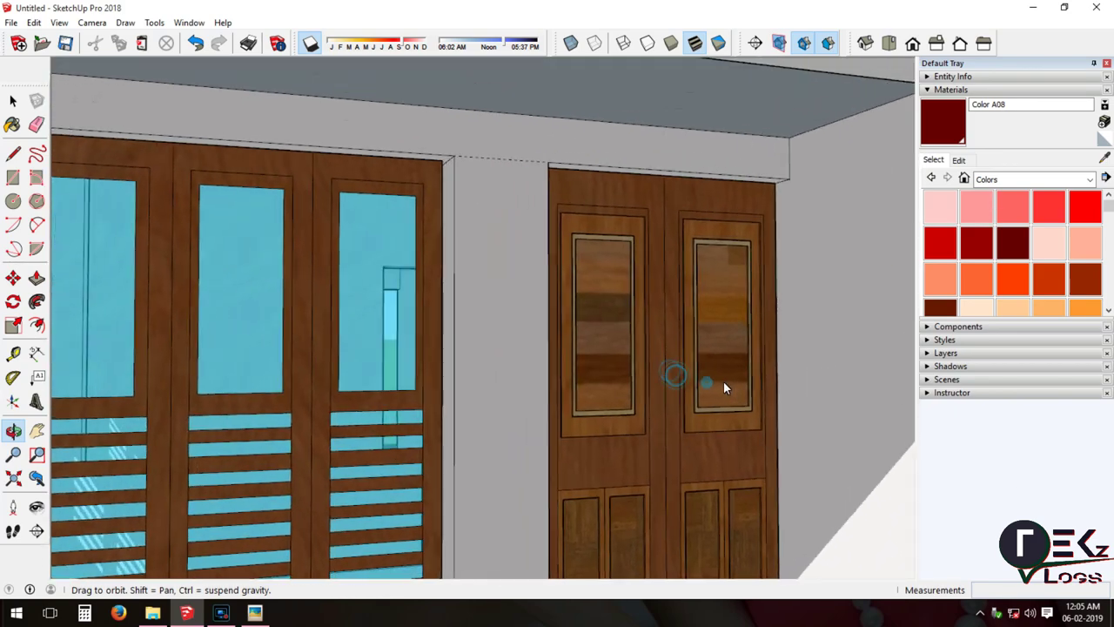
pyautogui.scroll(-2, 393, 290)
pyautogui.scroll(-1, 451, 361)
pyautogui.scroll(5, 476, 340)
pyautogui.scroll(2, 476, 340)
pyautogui.scroll(-1, 454, 259)
pyautogui.scroll(-3, 454, 259)
pyautogui.scroll(-2, 559, 215)
pyautogui.scroll(-2, 560, 215)
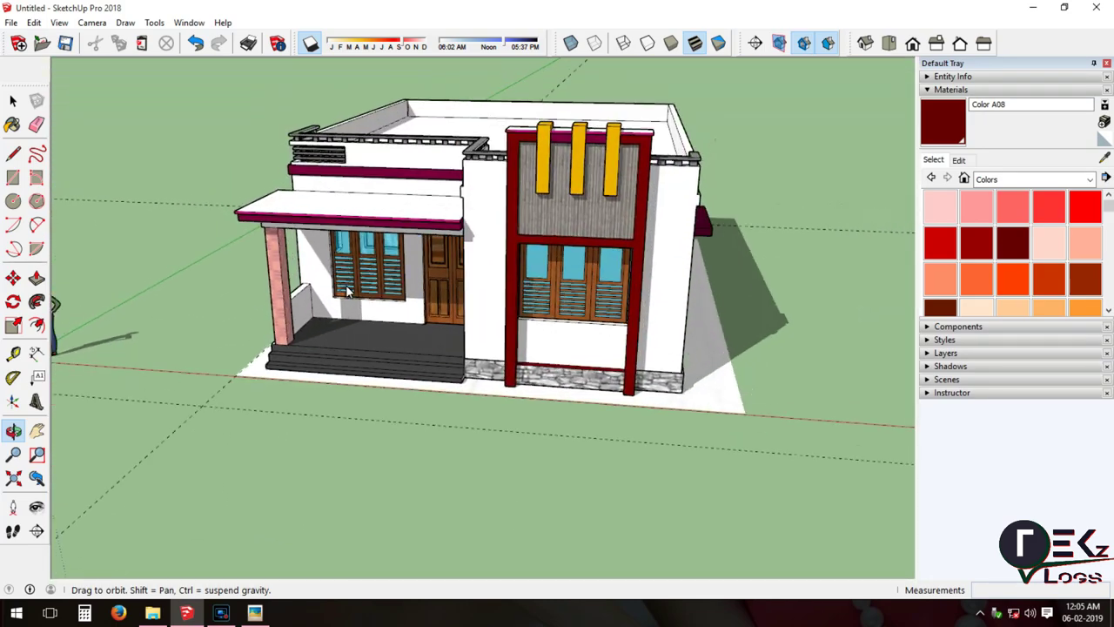
pyautogui.moveTo(559, 215); pyautogui.dragTo(142, 309)
pyautogui.scroll(3, 516, 205)
pyautogui.scroll(3, 489, 154)
pyautogui.scroll(-3, 489, 155)
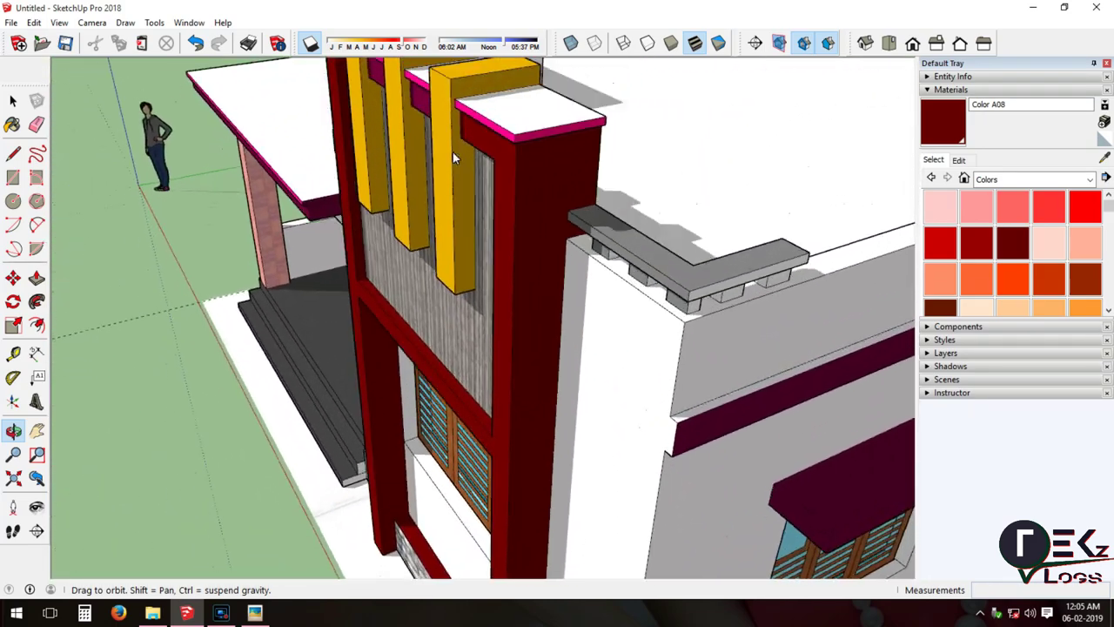
pyautogui.moveTo(452, 151); pyautogui.dragTo(480, 328)
pyautogui.scroll(3, 442, 241)
pyautogui.scroll(2, 550, 226)
pyautogui.scroll(-2, 550, 227)
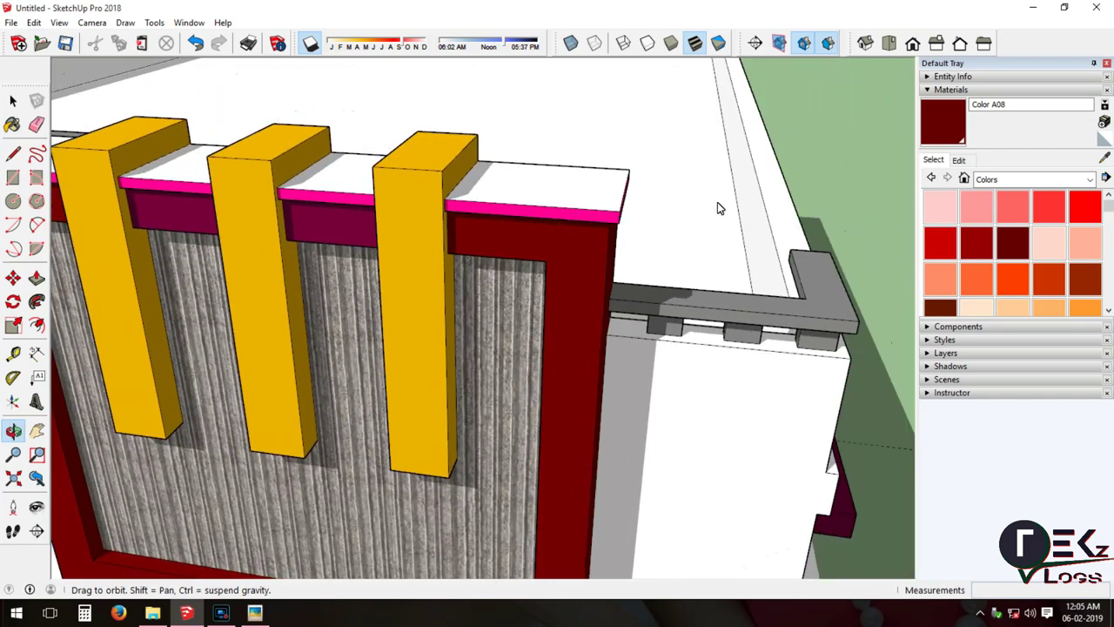
pyautogui.scroll(-2, 547, 223)
pyautogui.moveTo(547, 222)
pyautogui.mouseDown()
pyautogui.moveTo(604, 313)
pyautogui.moveTo(371, 254)
pyautogui.moveTo(513, 318)
pyautogui.moveTo(603, 337)
pyautogui.moveTo(51, 316)
pyautogui.mouseUp()
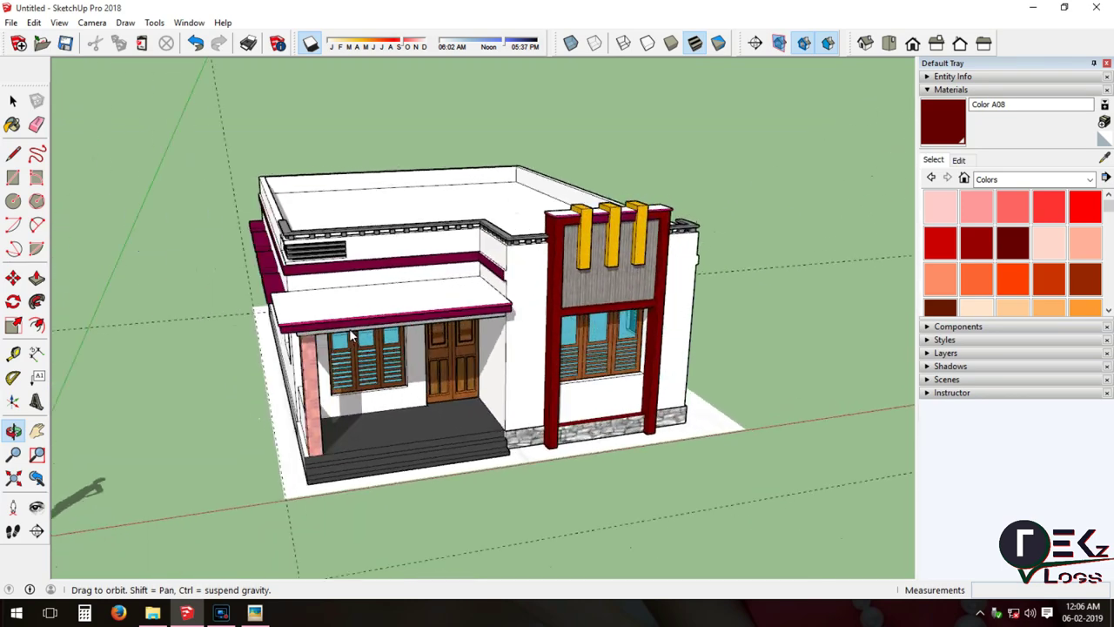
pyautogui.moveTo(537, 50)
pyautogui.mouseDown()
pyautogui.moveTo(452, 55)
pyautogui.moveTo(477, 53)
pyautogui.mouseUp()
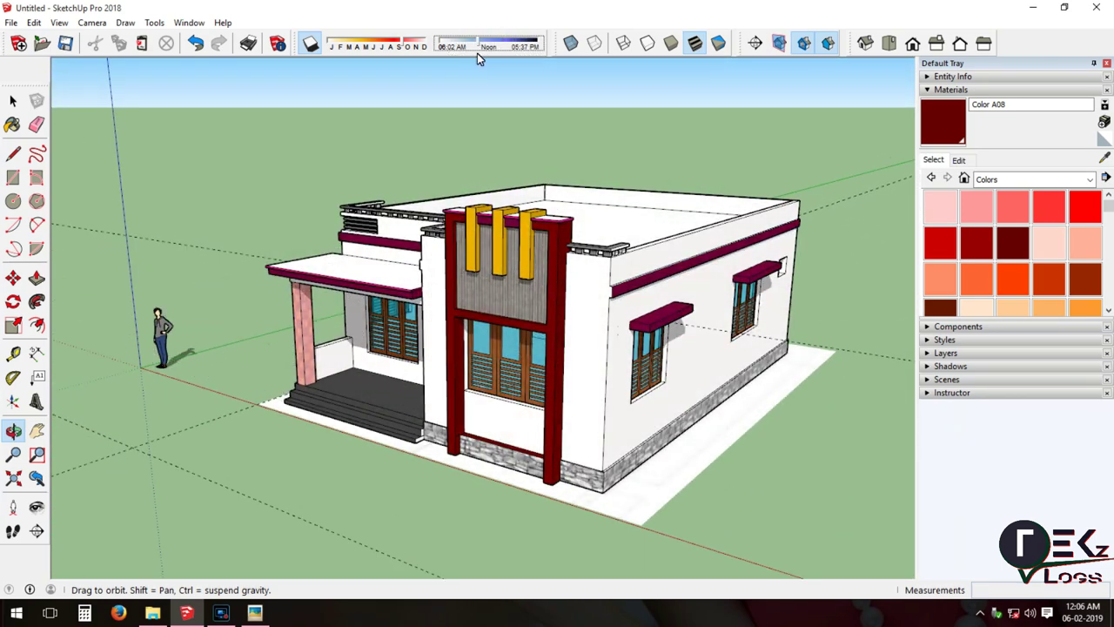
pyautogui.click(656, 48)
pyautogui.moveTo(510, 236)
pyautogui.mouseDown()
pyautogui.moveTo(517, 322)
pyautogui.moveTo(669, 312)
pyautogui.moveTo(336, 305)
pyautogui.mouseUp()
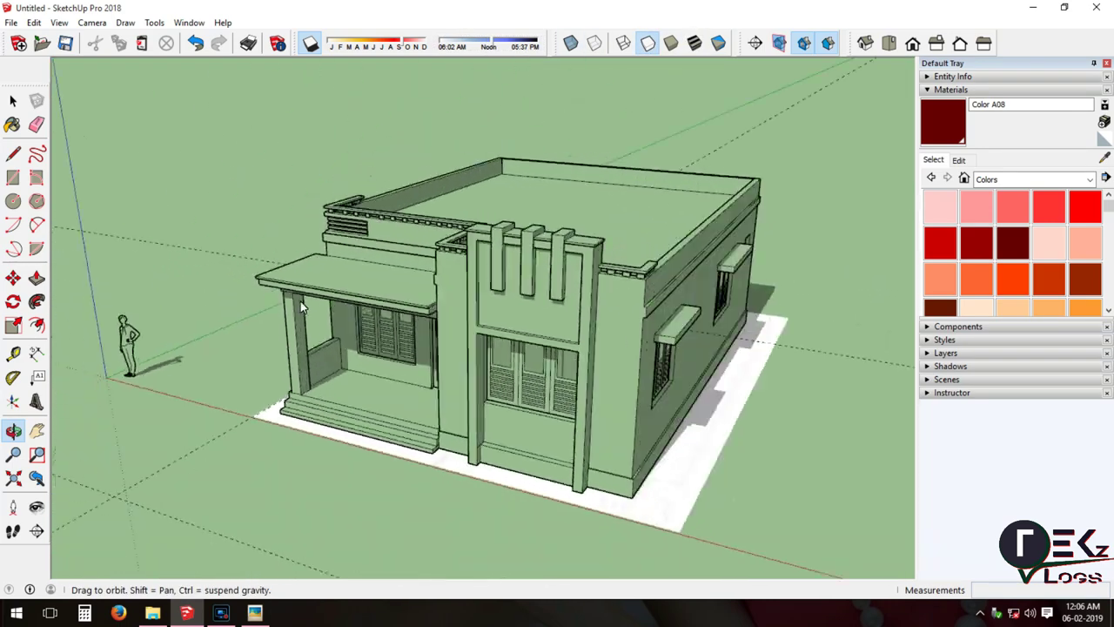
pyautogui.click(694, 46)
pyautogui.moveTo(557, 323)
pyautogui.mouseDown()
pyautogui.moveTo(771, 325)
pyautogui.moveTo(626, 150)
pyautogui.moveTo(510, 294)
pyautogui.mouseUp()
pyautogui.click(572, 45)
pyautogui.click(573, 44)
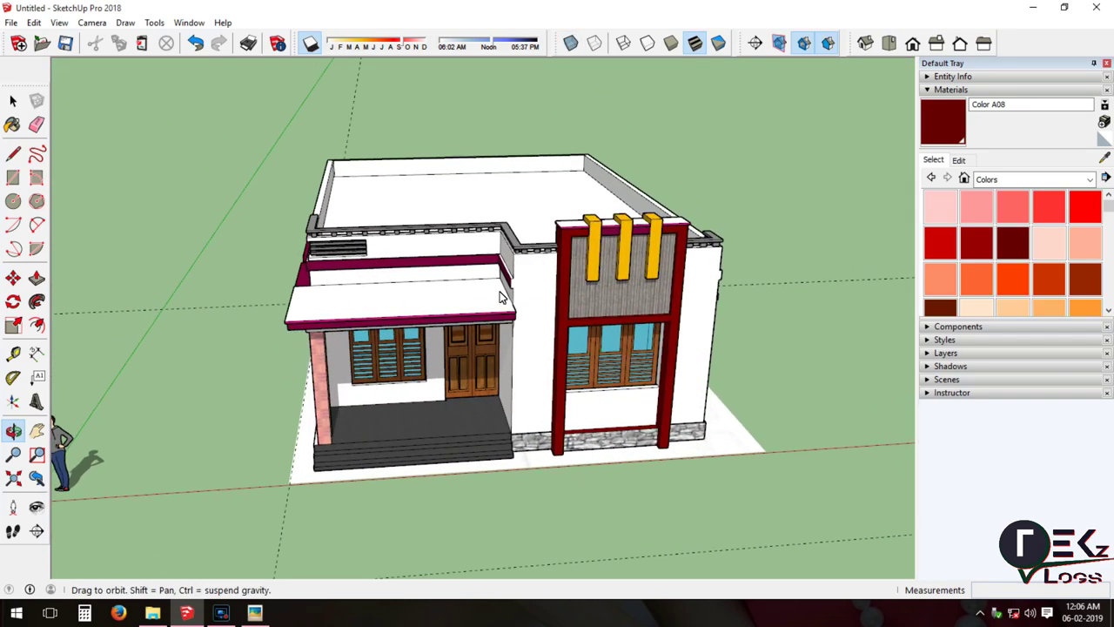
pyautogui.moveTo(581, 330)
pyautogui.mouseDown()
pyautogui.moveTo(531, 330)
pyautogui.moveTo(574, 329)
pyautogui.mouseUp()
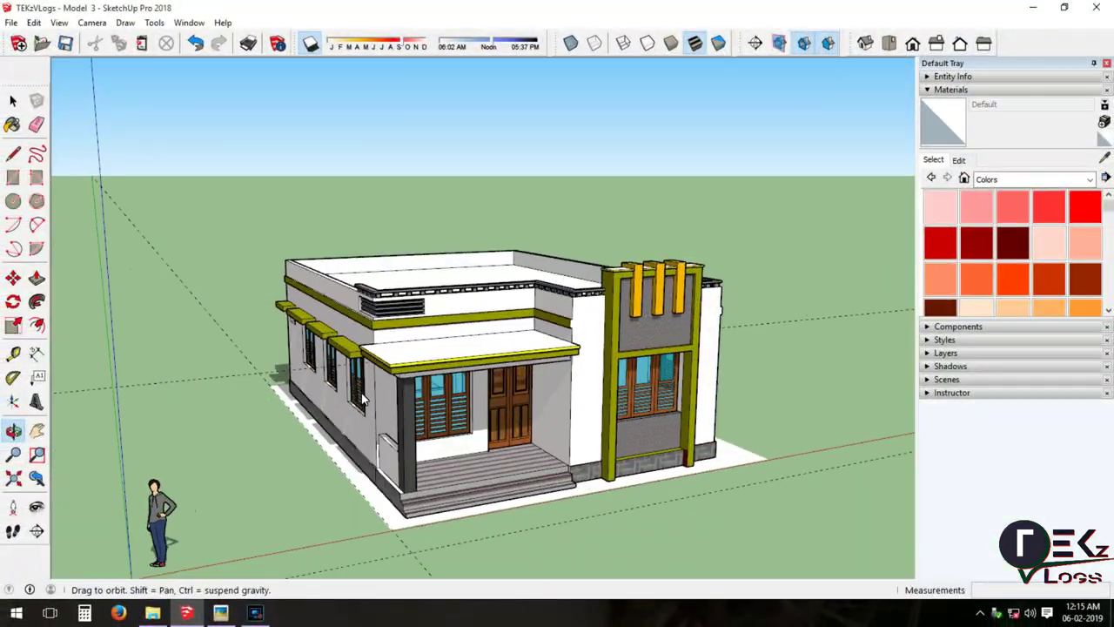
pyautogui.scroll(5, 491, 309)
pyautogui.moveTo(492, 309)
pyautogui.mouseDown()
pyautogui.moveTo(497, 273)
pyautogui.moveTo(472, 348)
pyautogui.moveTo(428, 227)
pyautogui.moveTo(389, 307)
pyautogui.moveTo(260, 238)
pyautogui.mouseUp()
pyautogui.scroll(-5, 259, 237)
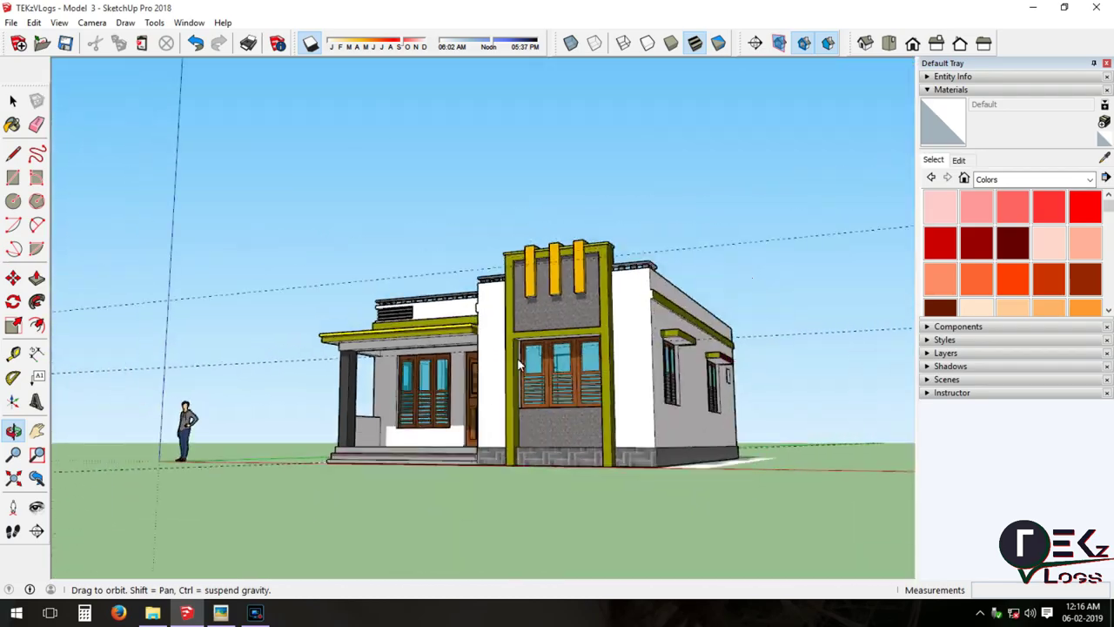
pyautogui.moveTo(413, 380); pyautogui.dragTo(600, 431)
pyautogui.scroll(3, 600, 427)
pyautogui.scroll(3, 600, 426)
pyautogui.scroll(3, 723, 267)
pyautogui.moveTo(722, 267)
pyautogui.mouseDown()
pyautogui.moveTo(572, 294)
pyautogui.moveTo(322, 394)
pyautogui.moveTo(250, 394)
pyautogui.moveTo(185, 320)
pyautogui.moveTo(231, 199)
pyautogui.moveTo(410, 331)
pyautogui.moveTo(575, 338)
pyautogui.mouseUp()
pyautogui.scroll(-5, 397, 483)
pyautogui.scroll(5, 451, 498)
pyautogui.scroll(2, 493, 432)
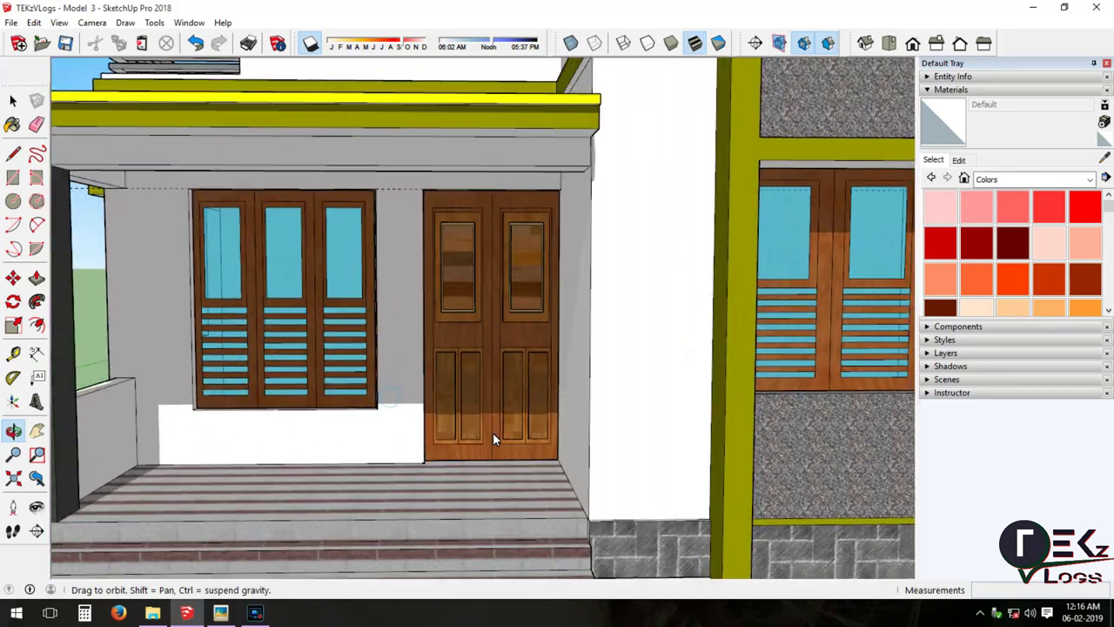
pyautogui.scroll(2, 604, 435)
pyautogui.scroll(2, 604, 436)
pyautogui.moveTo(541, 411)
pyautogui.mouseDown()
pyautogui.moveTo(410, 423)
pyautogui.moveTo(540, 453)
pyautogui.moveTo(362, 305)
pyautogui.mouseUp()
pyautogui.scroll(5, 362, 304)
pyautogui.scroll(-2, 351, 366)
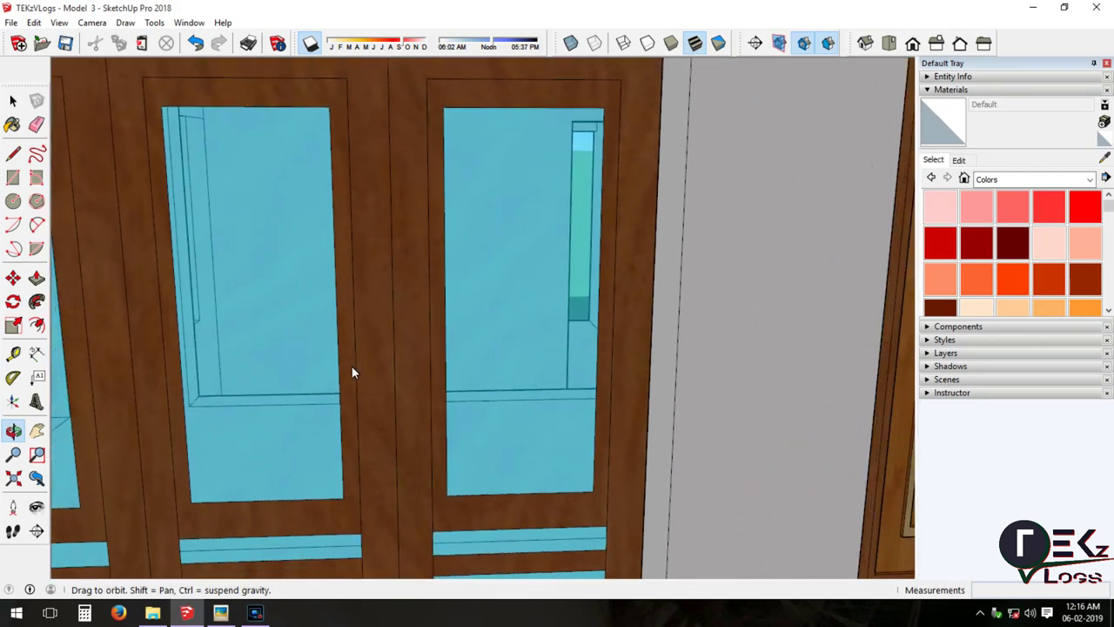
pyautogui.scroll(-3, 321, 364)
pyautogui.scroll(-3, 366, 369)
pyautogui.scroll(-3, 430, 383)
pyautogui.moveTo(430, 376)
pyautogui.mouseDown()
pyautogui.moveTo(431, 318)
pyautogui.moveTo(261, 378)
pyautogui.mouseUp()
pyautogui.scroll(2, 261, 378)
pyautogui.scroll(2, 589, 326)
pyautogui.scroll(-3, 590, 326)
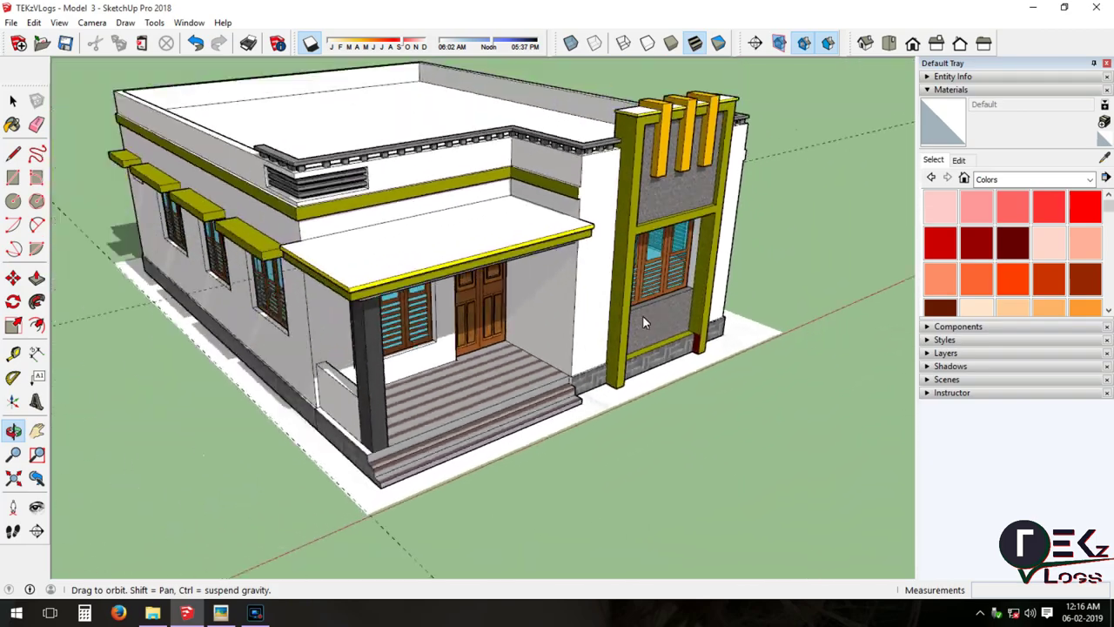
pyautogui.scroll(-2, 642, 315)
pyautogui.moveTo(642, 315); pyautogui.dragTo(522, 315)
pyautogui.scroll(2, 522, 315)
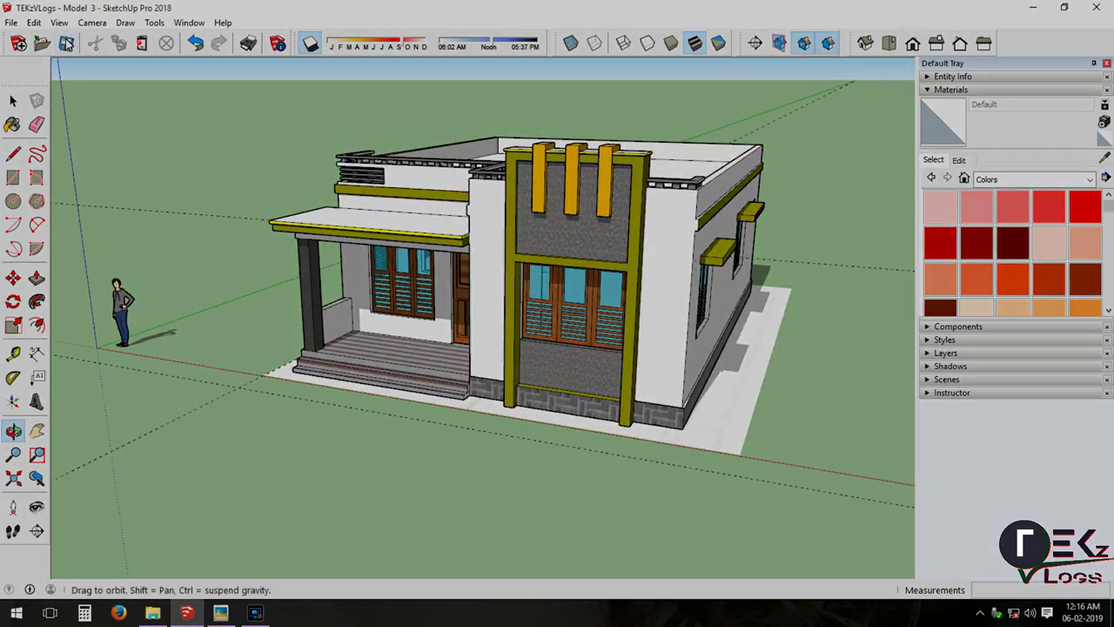